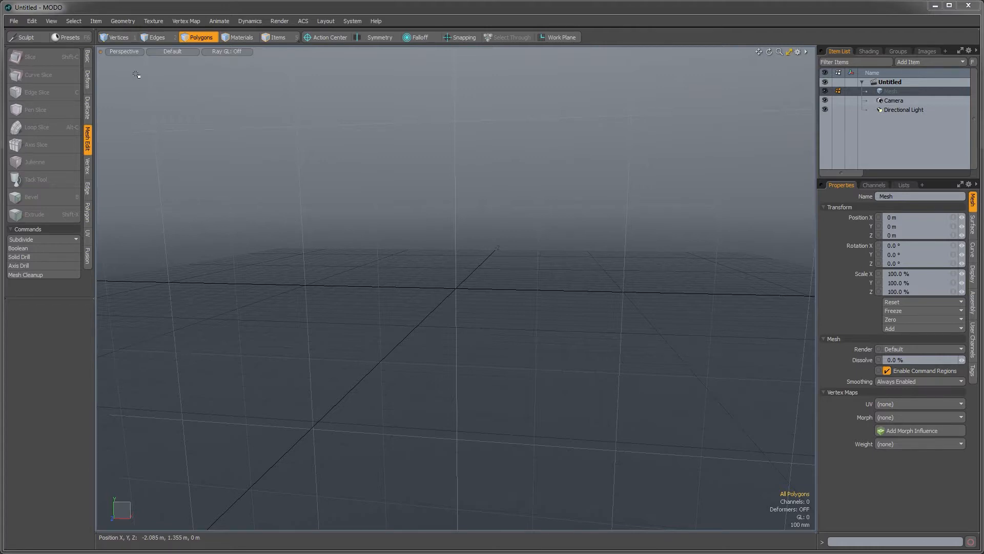
Step: Open the scene file Package_01.lxo from the Video_11 folder
{"action": "left_click", "coordinate": [22, 21]}
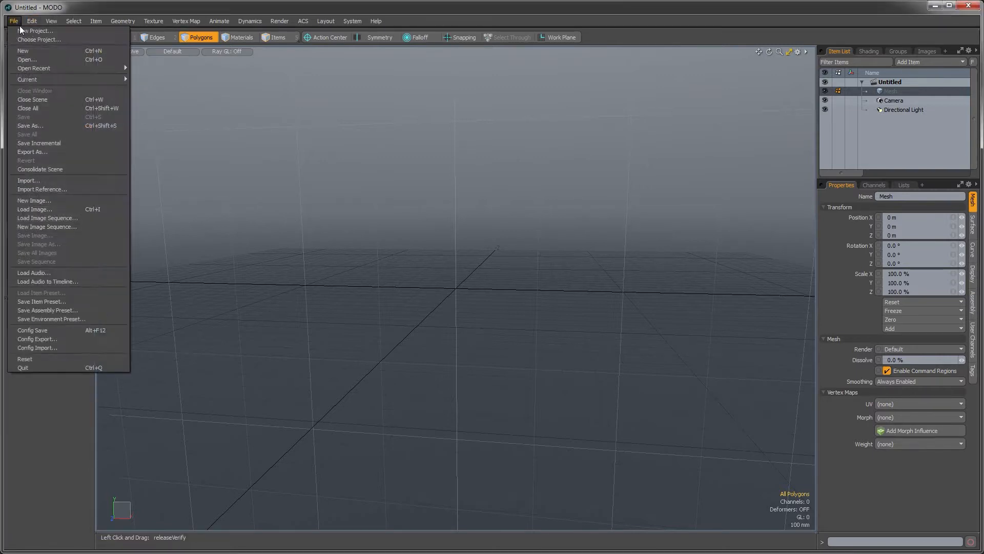
{"action": "left_click", "coordinate": [24, 58]}
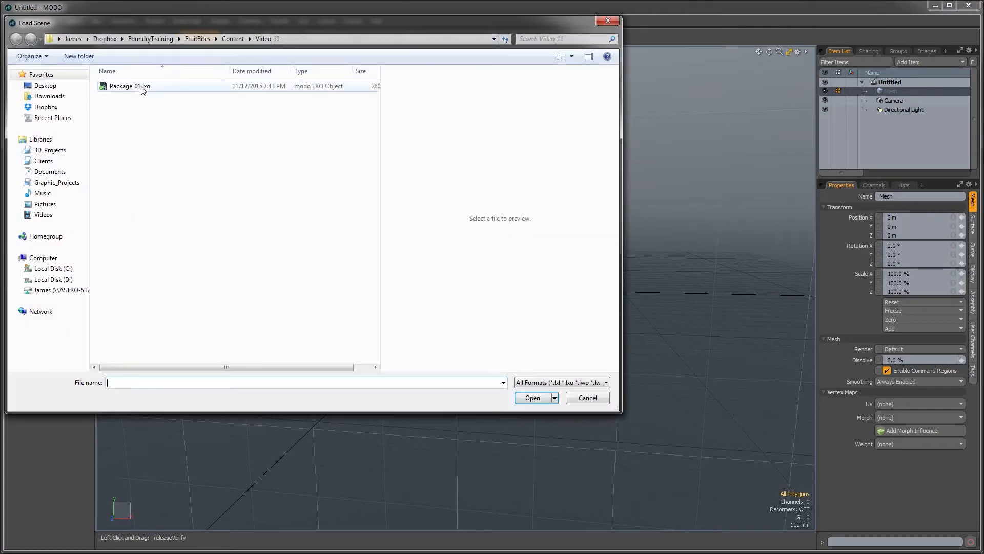
{"action": "left_click", "coordinate": [112, 87]}
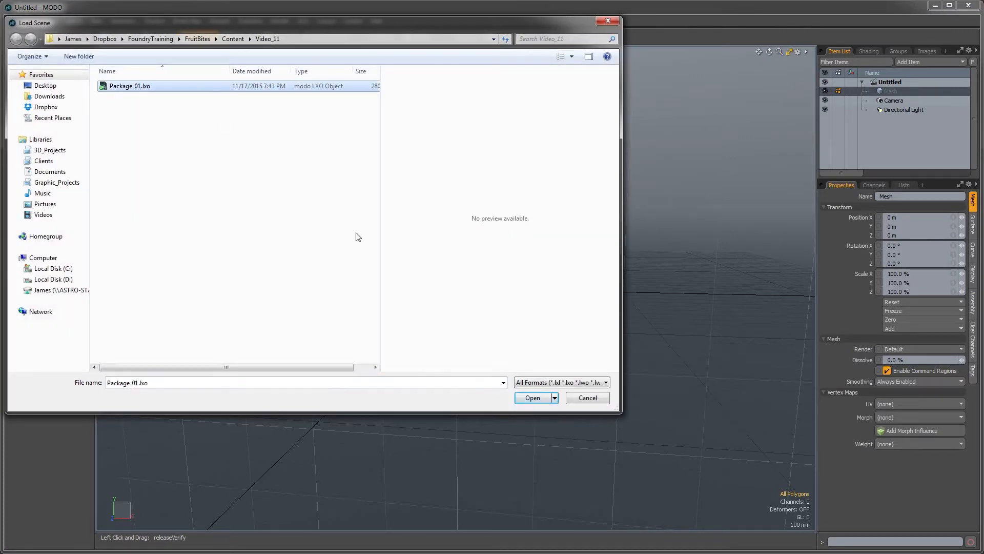
{"action": "left_click", "coordinate": [519, 393]}
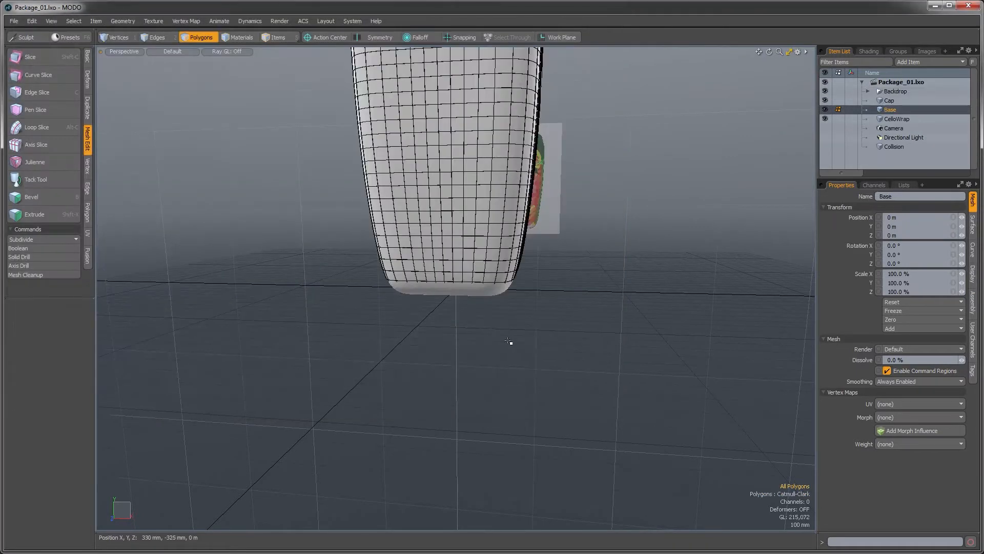
Step: Hide the Backdrop and reorder the scene items so the CelloWrap mesh sits above Cap
{"action": "left_click_drag", "start_coordinate": [527, 258], "coordinate": [531, 402], "text": "alt+shift"}
{"action": "left_click_drag", "start_coordinate": [531, 403], "coordinate": [495, 435], "text": "alt"}
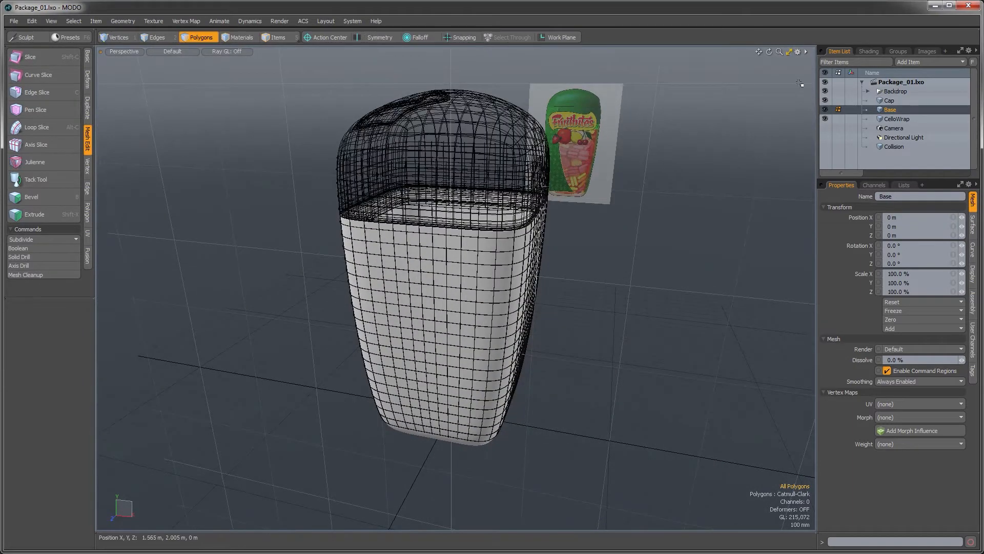
{"action": "left_click", "coordinate": [825, 91]}
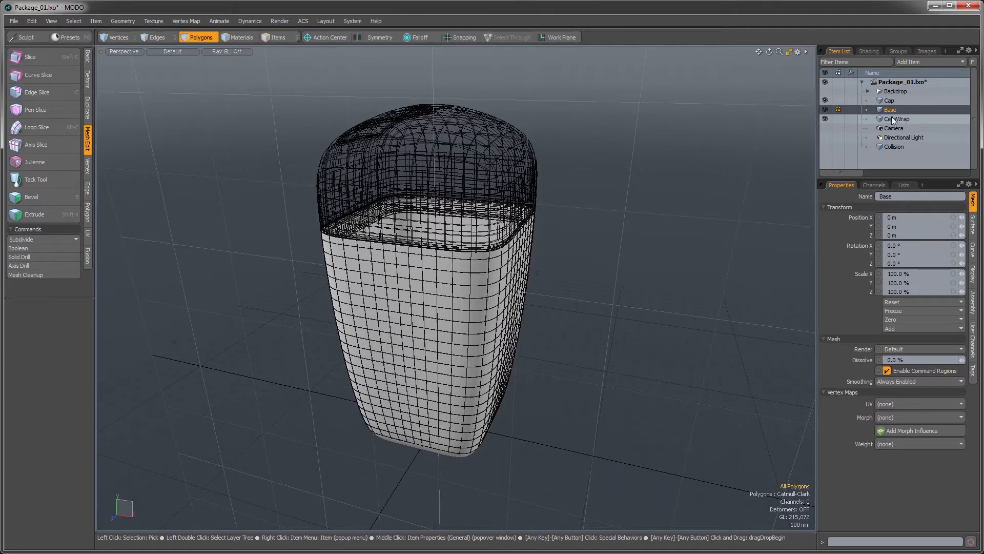
{"action": "left_click_drag", "start_coordinate": [891, 116], "coordinate": [892, 97]}
{"action": "left_click_drag", "start_coordinate": [636, 207], "coordinate": [613, 218], "text": "alt"}
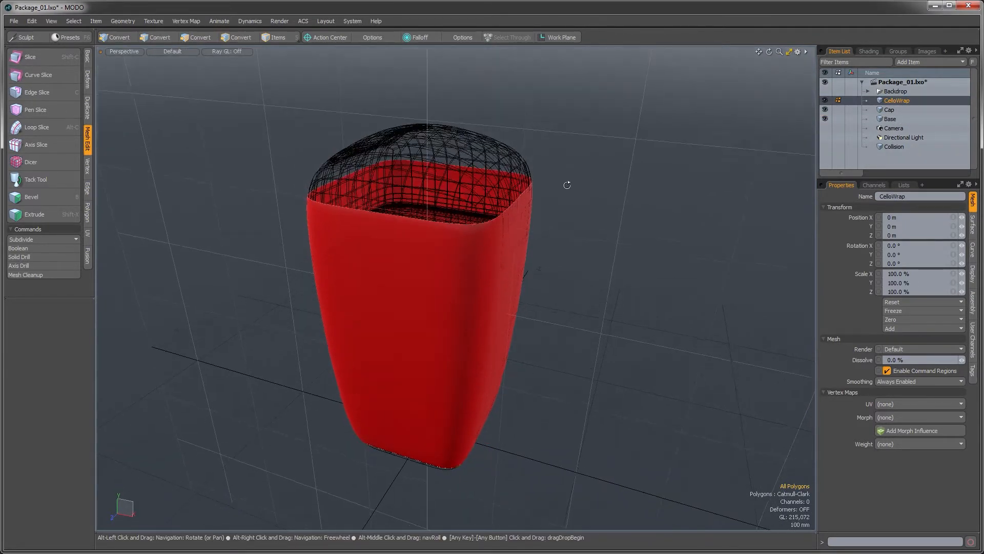
Step: Reorder the Shader Tree so the Cap material group sits between CelloWrap and Base
{"action": "left_click", "coordinate": [874, 50]}
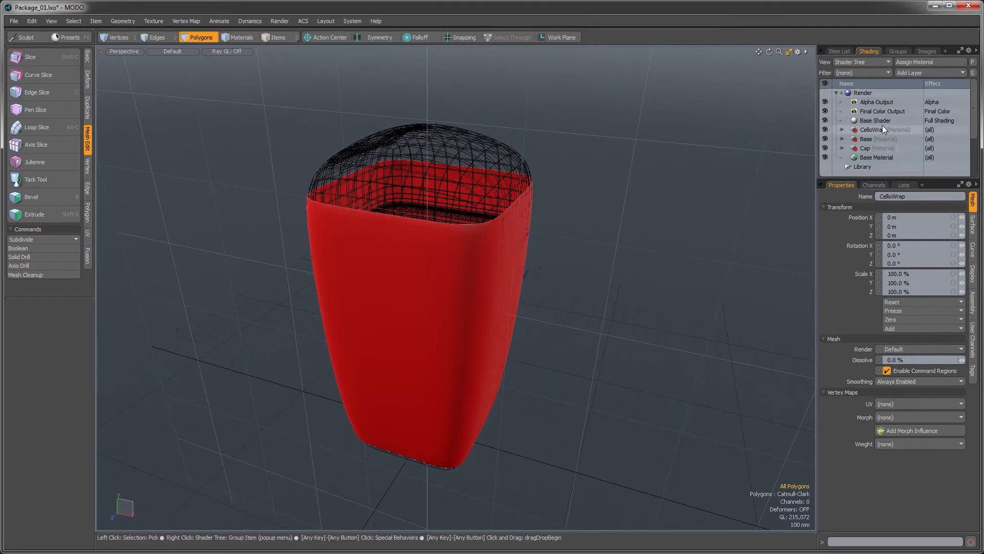
{"action": "left_click_drag", "start_coordinate": [865, 149], "coordinate": [866, 132]}
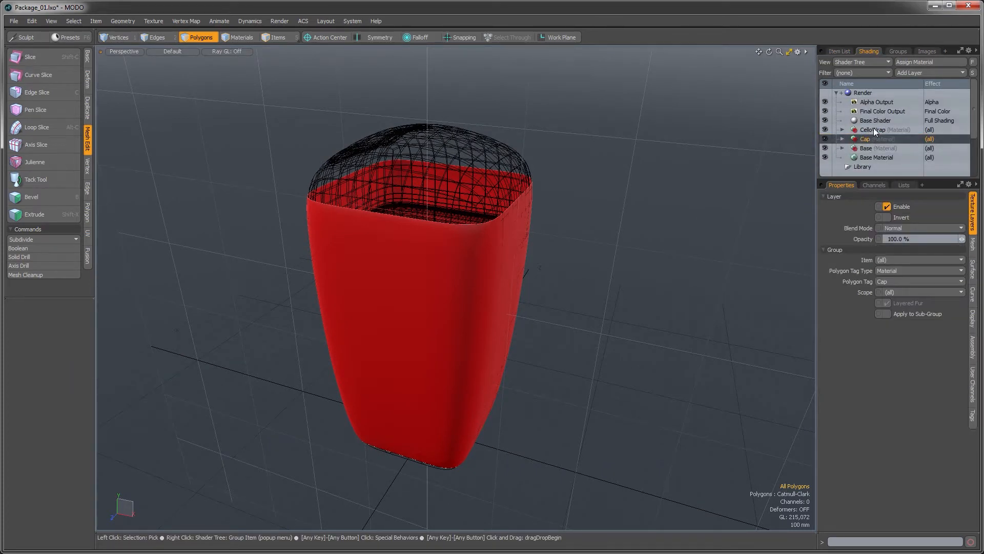
{"action": "left_click_drag", "start_coordinate": [605, 200], "coordinate": [549, 244], "text": "alt"}
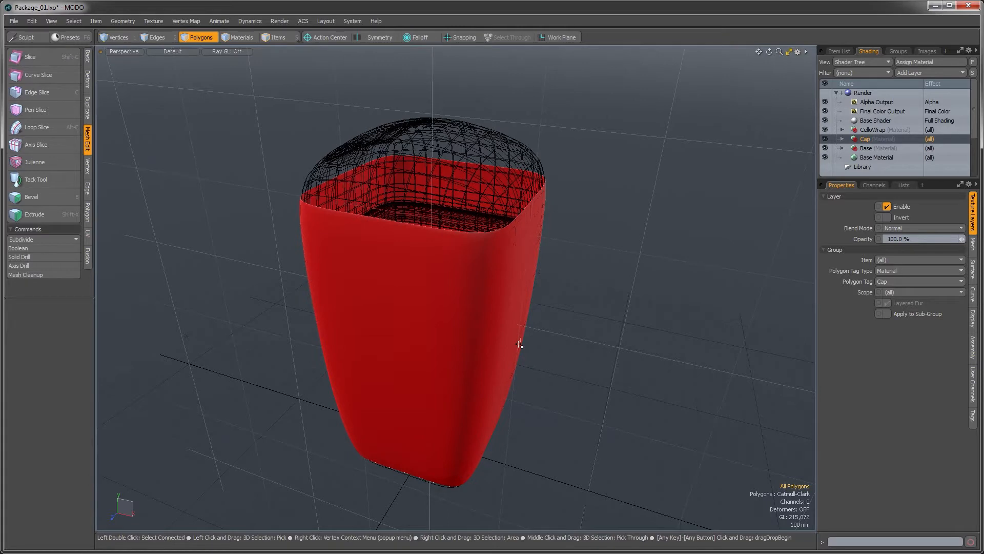
Step: In the Render layout, hide the CelloWrap mesh and start the preview render
{"action": "key", "text": "ctrl+Tab"}
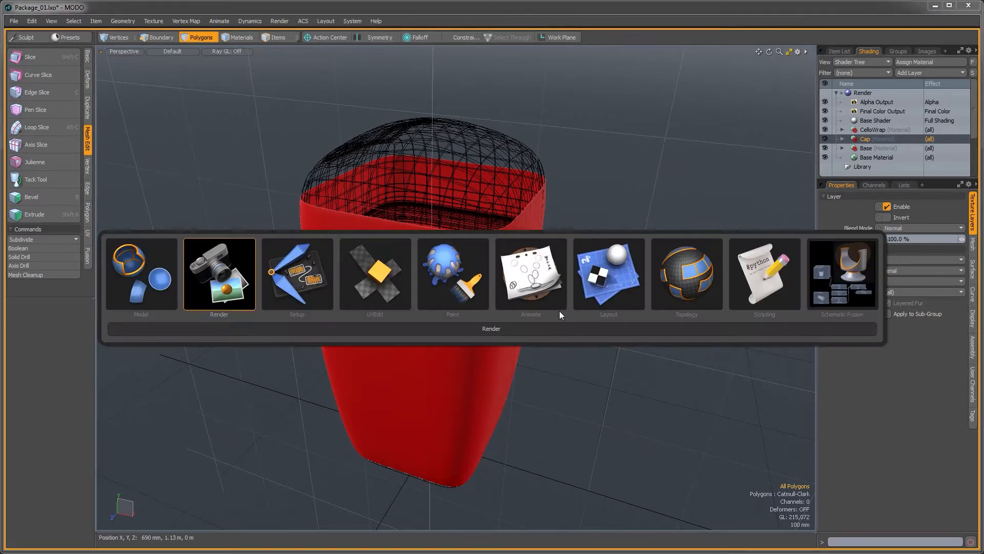
{"action": "left_click", "coordinate": [233, 297]}
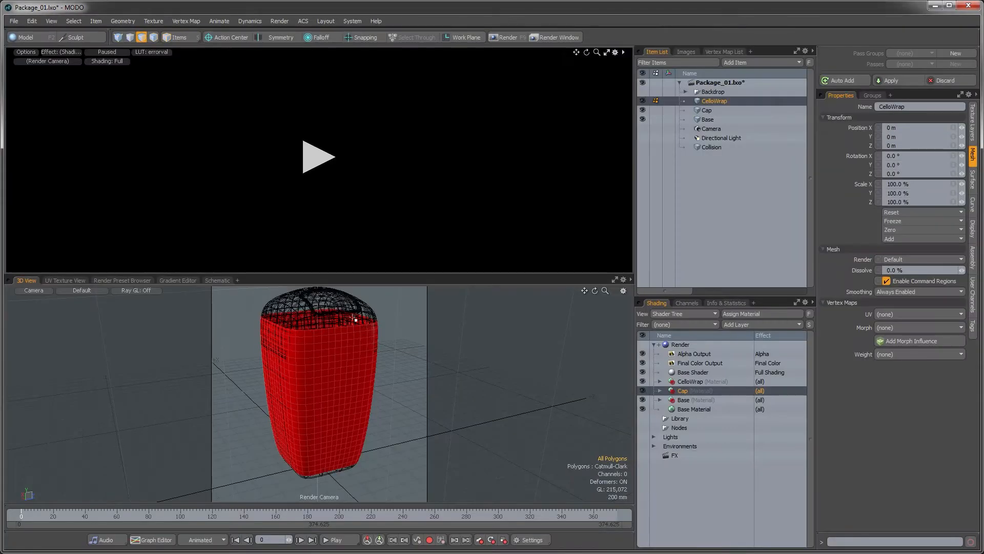
{"action": "mouse_move", "coordinate": [342, 349]}
{"action": "left_mouse_down", "text": "alt+shift"}
{"action": "mouse_move", "coordinate": [341, 359]}
{"action": "mouse_move", "coordinate": [355, 347]}
{"action": "mouse_move", "coordinate": [345, 349]}
{"action": "left_mouse_up", "text": "alt+shift"}
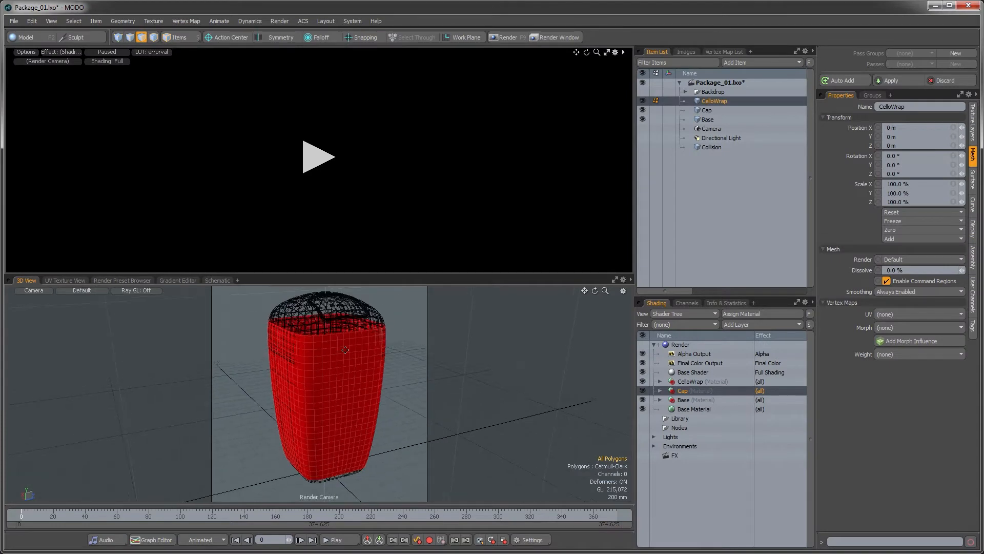
{"action": "left_click", "coordinate": [642, 100]}
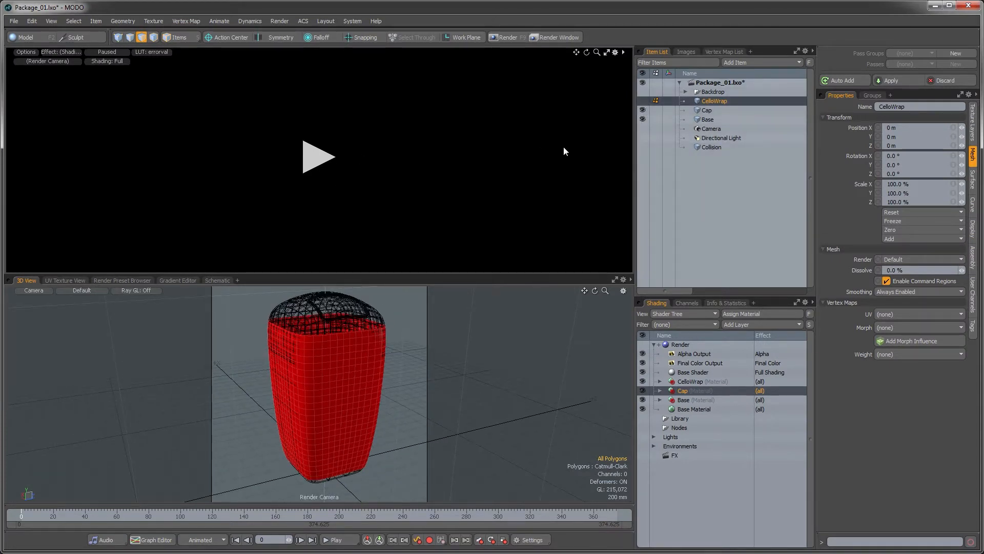
{"action": "left_click", "coordinate": [333, 157]}
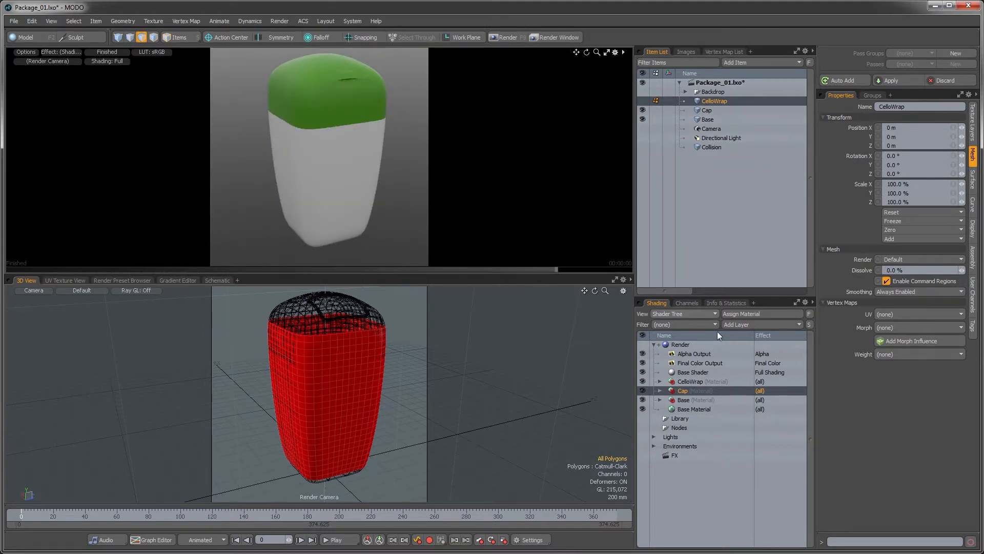
Step: Load CherryHill-Road_3k.hdr from the Content folder as an image map and place it inside the Environment, above Environment Material
{"action": "left_click", "coordinate": [654, 446]}
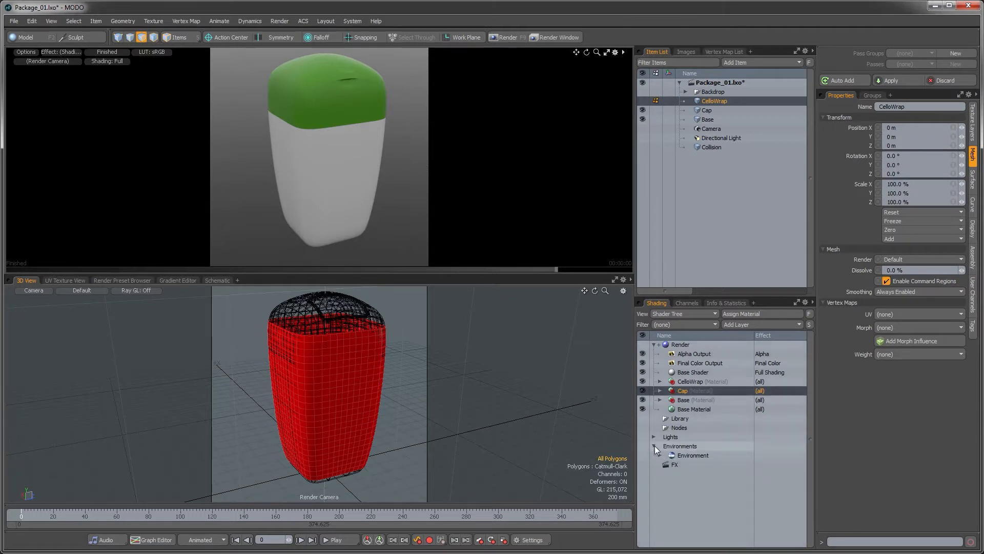
{"action": "left_click", "coordinate": [657, 456]}
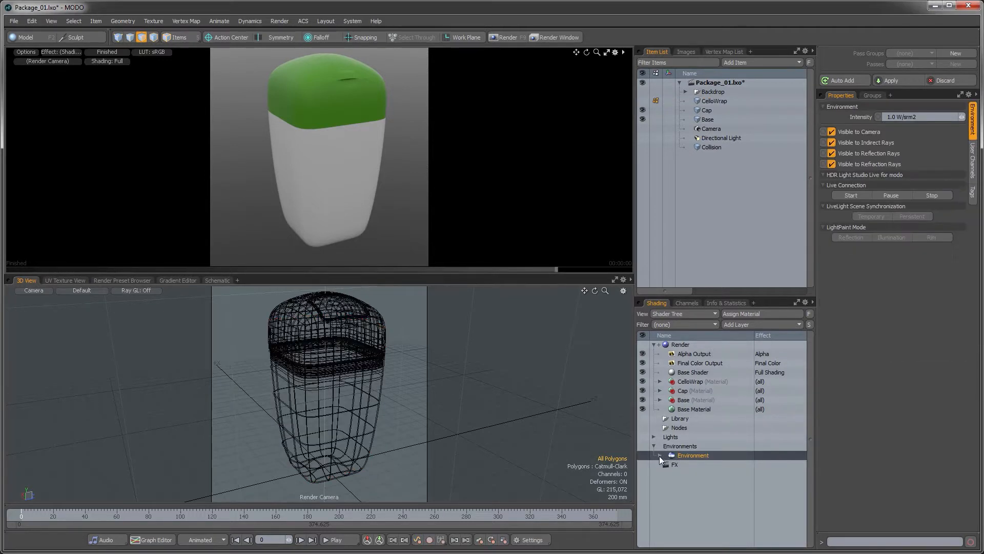
{"action": "left_click", "coordinate": [659, 456]}
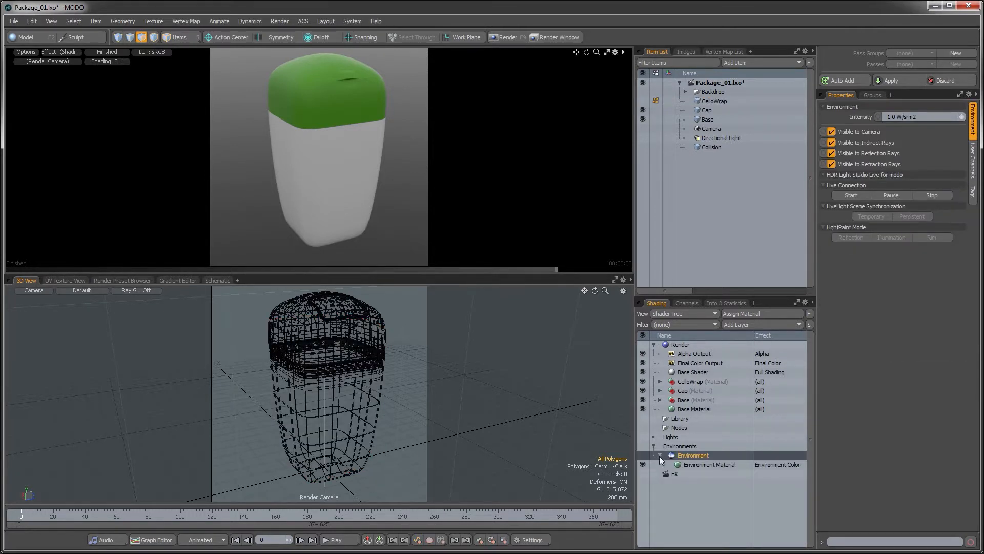
{"action": "left_click", "coordinate": [743, 325]}
{"action": "mouse_move", "coordinate": [744, 371]}
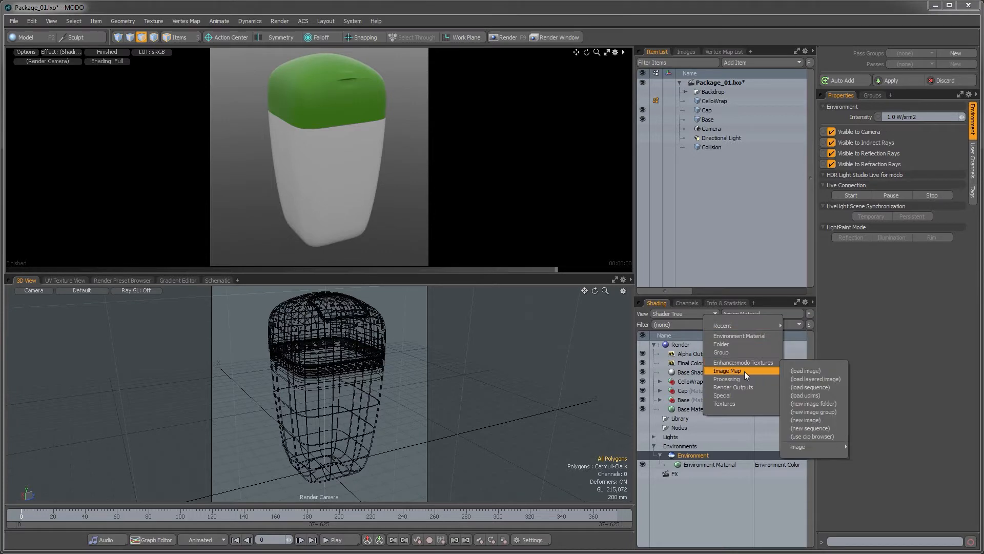
{"action": "left_click", "coordinate": [797, 371]}
{"action": "left_click", "coordinate": [245, 41]}
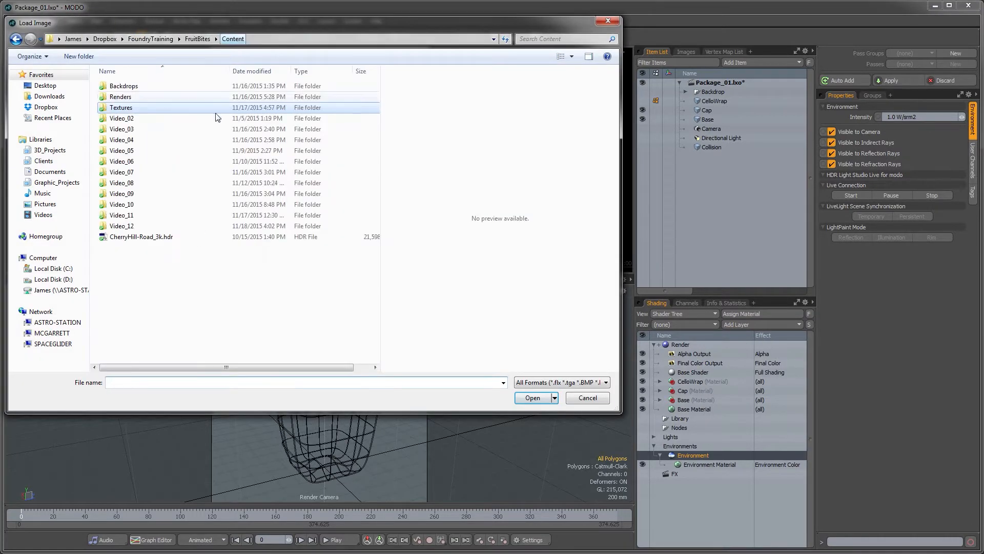
{"action": "double_click", "coordinate": [128, 237]}
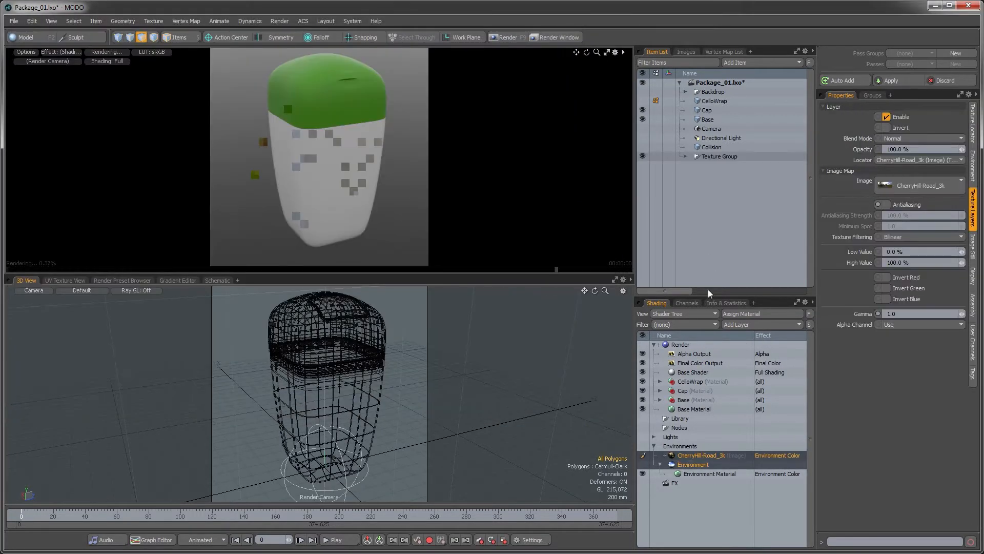
{"action": "left_click_drag", "start_coordinate": [694, 455], "coordinate": [703, 466]}
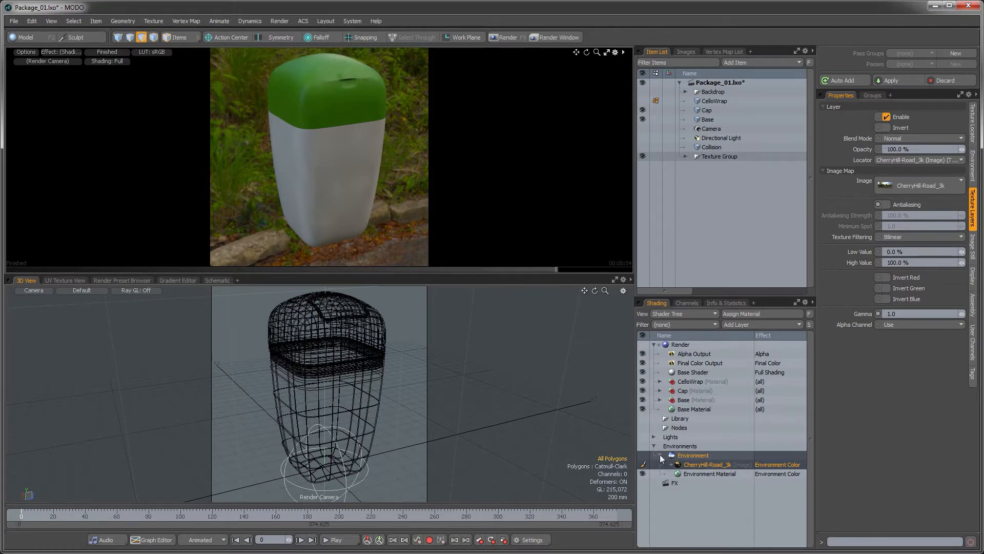
Step: Make the Environment holding the CherryHill-Road_3k image invisible to the camera
{"action": "left_click", "coordinate": [681, 455]}
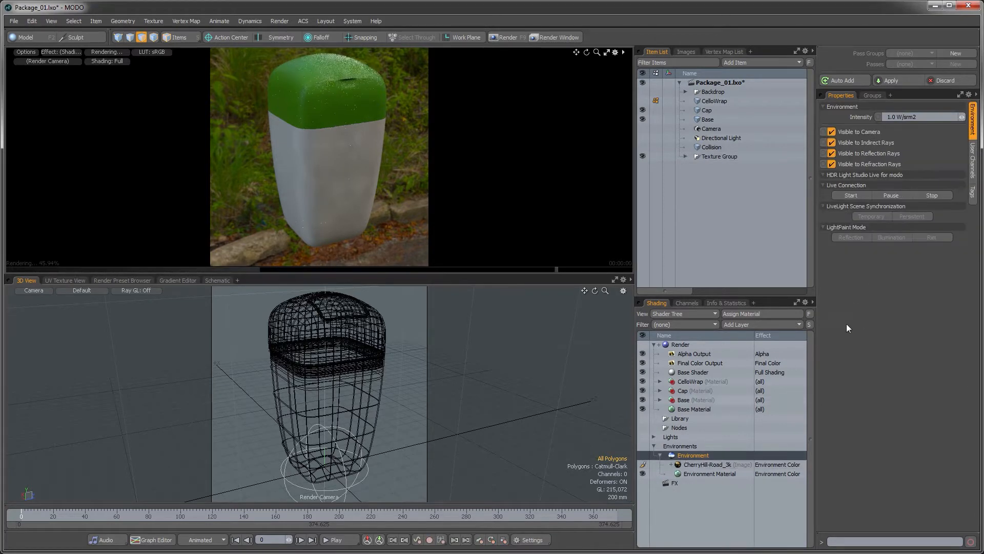
{"action": "left_click", "coordinate": [834, 132]}
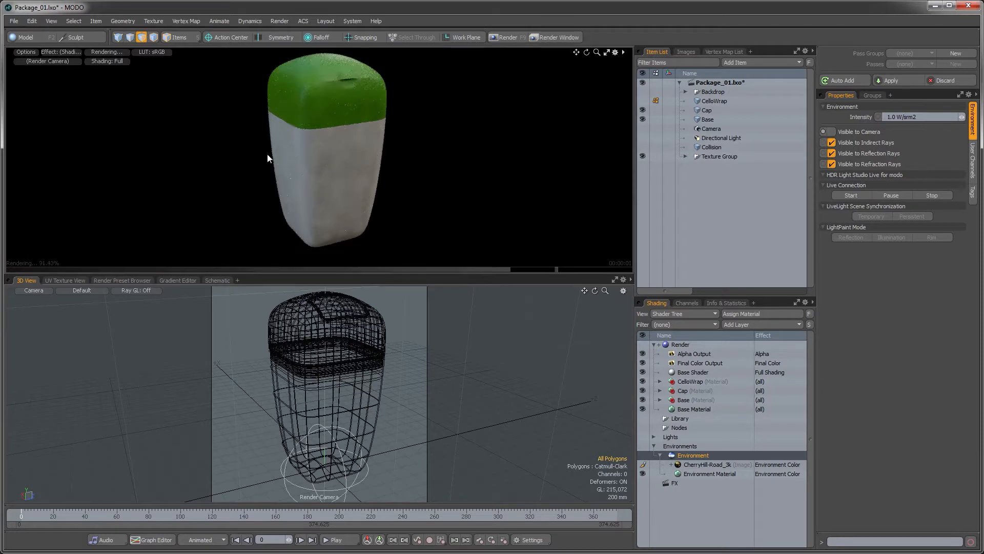
{"action": "left_click_drag", "start_coordinate": [268, 155], "coordinate": [316, 158], "text": "alt"}
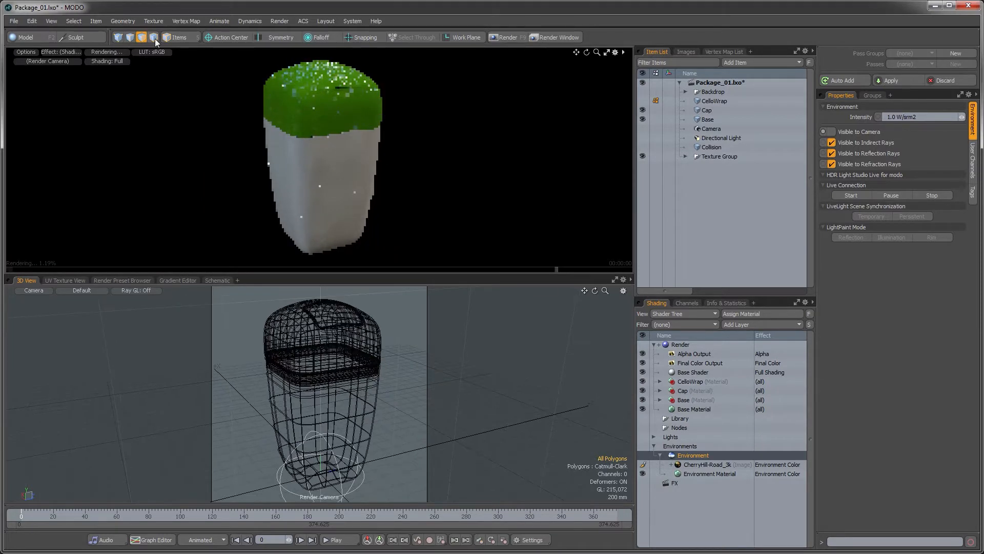
Step: Create a second environment and set its material to the Constant type with a zenith color of 1.0, 1.0, 1.0
{"action": "left_click", "coordinate": [96, 23]}
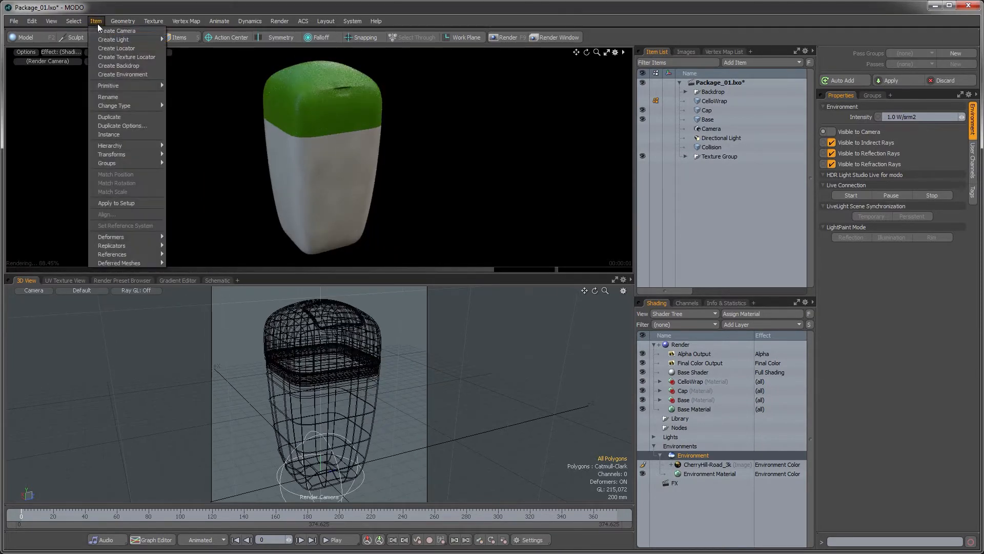
{"action": "left_click", "coordinate": [105, 75]}
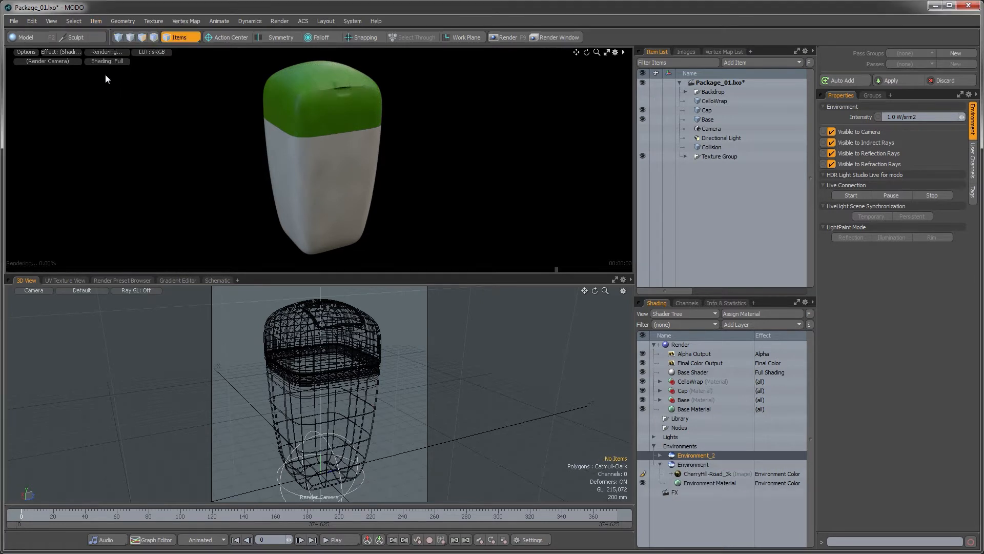
{"action": "left_click", "coordinate": [661, 455]}
{"action": "left_click", "coordinate": [702, 464]}
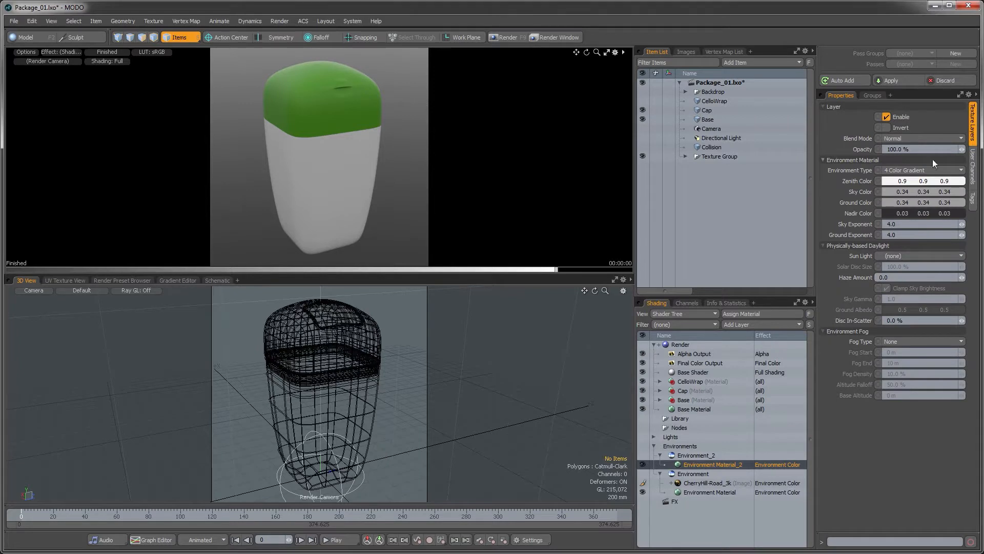
{"action": "left_click", "coordinate": [922, 171]}
{"action": "left_click", "coordinate": [905, 156]}
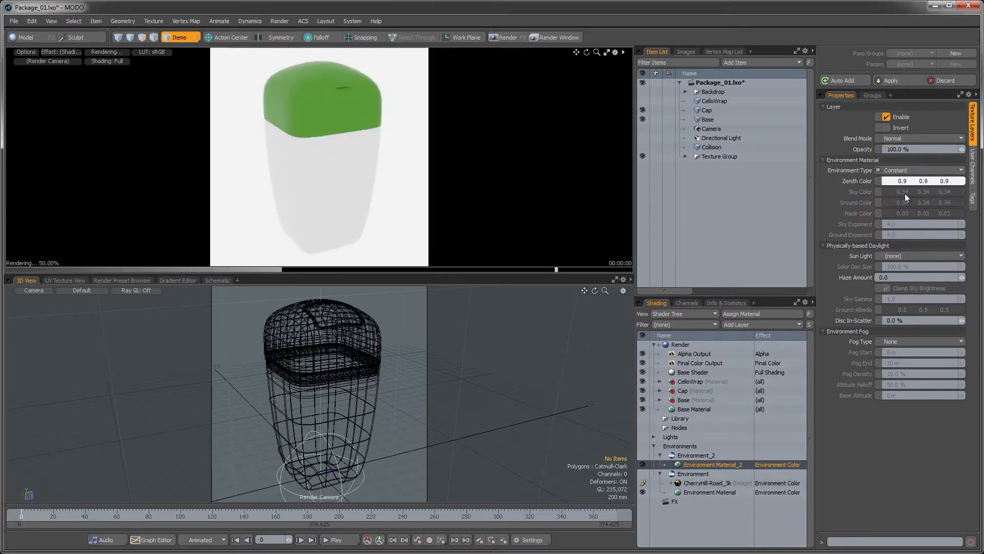
{"action": "left_click_drag", "start_coordinate": [903, 181], "coordinate": [915, 181], "text": "ctrl"}
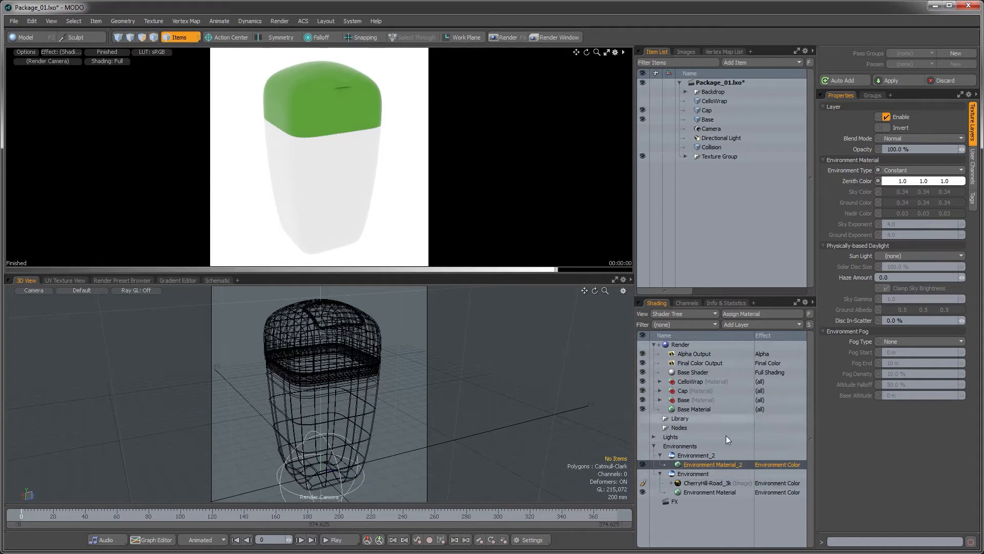
Step: Turn off Environment_2's visibility to indirect, reflection and refraction rays, leaving only camera visibility
{"action": "left_click", "coordinate": [695, 455]}
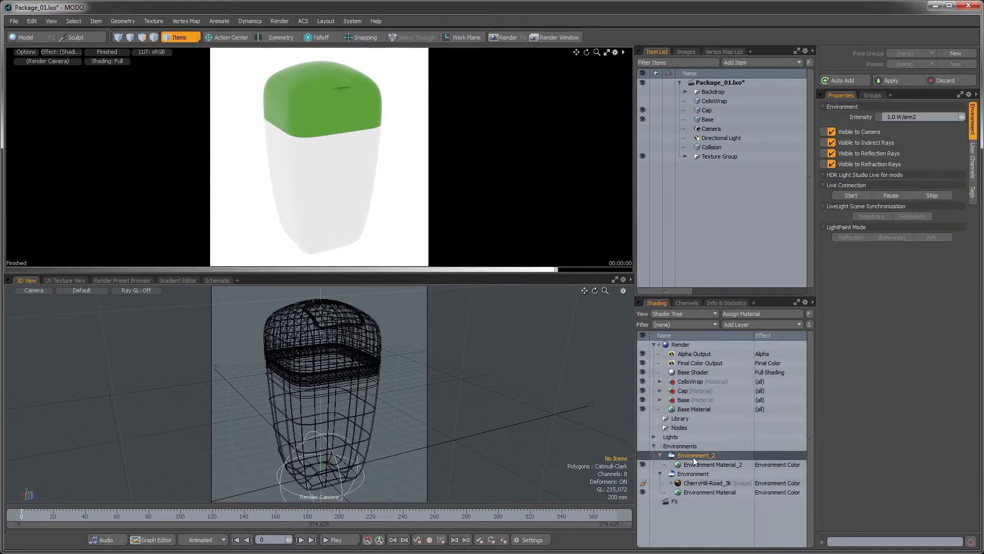
{"action": "left_click", "coordinate": [831, 164]}
{"action": "left_click", "coordinate": [833, 143]}
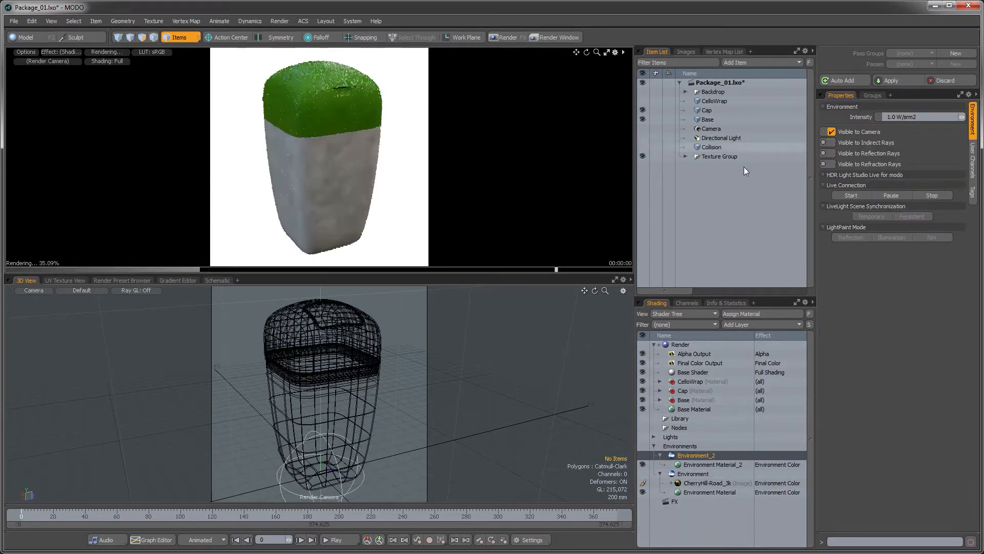
Step: Hide the Cap mesh so the preview shows only the Base of the package
{"action": "left_click_drag", "start_coordinate": [324, 172], "coordinate": [324, 180], "text": "alt"}
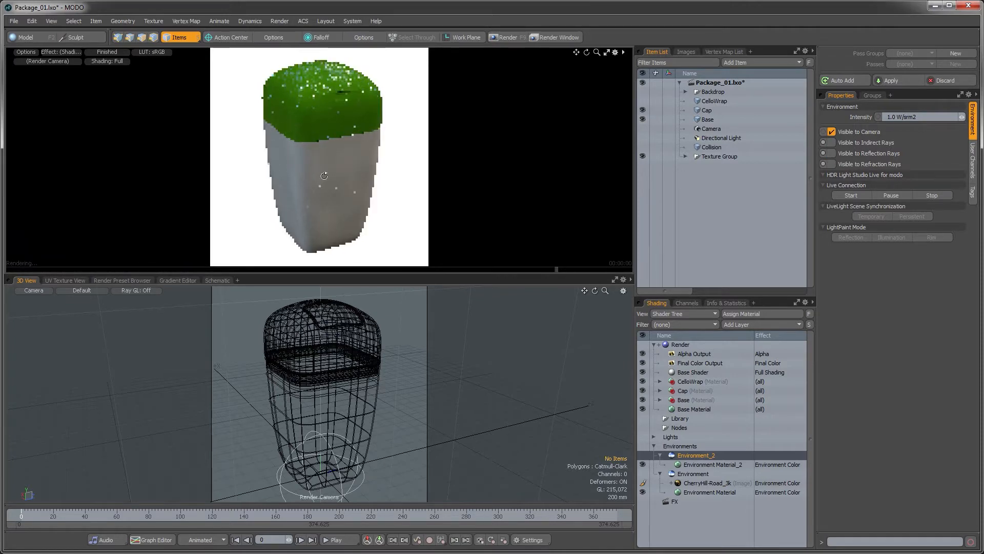
{"action": "left_click", "coordinate": [643, 110]}
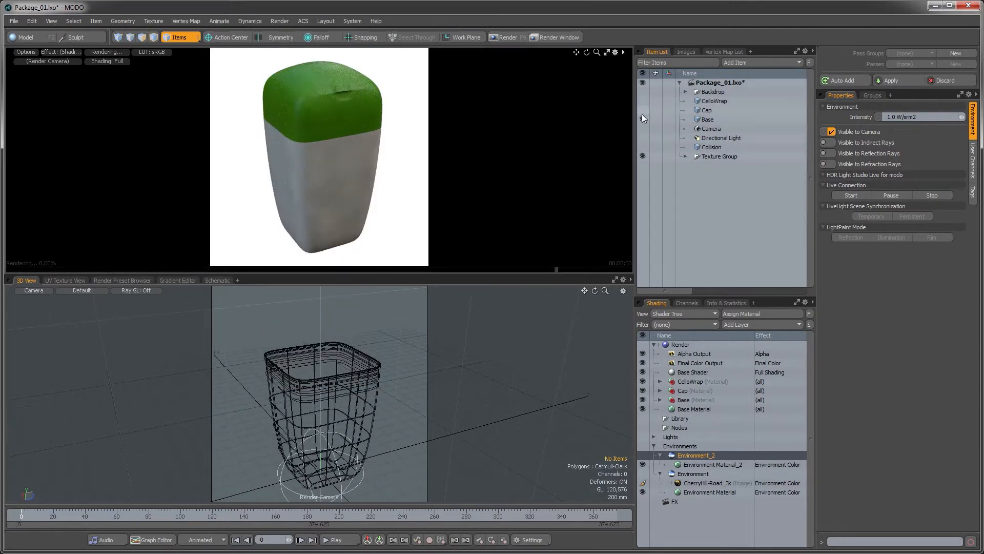
{"action": "left_click_drag", "start_coordinate": [320, 178], "coordinate": [324, 170], "text": "alt+shift"}
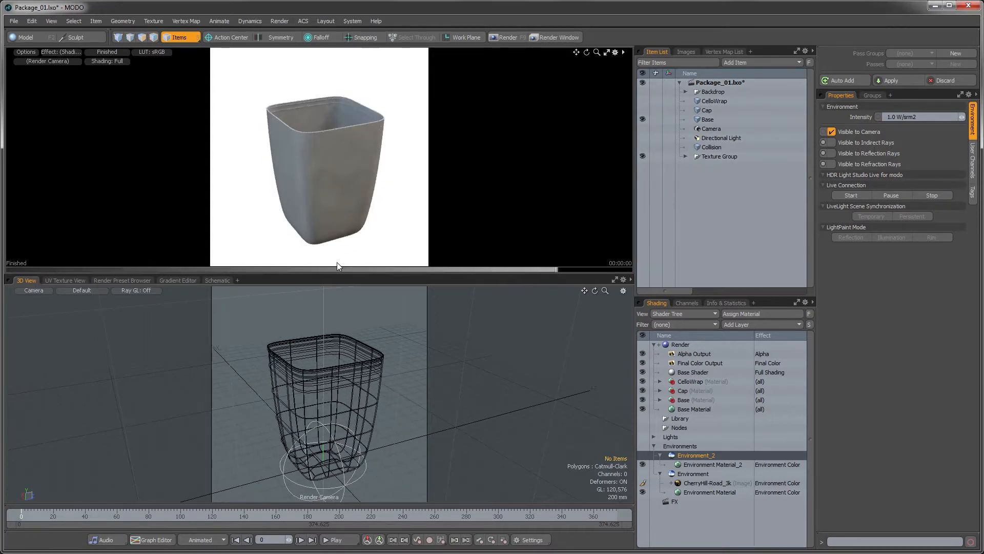
Step: Enlarge the render preview and the shader tree area, and frame the Base larger in the preview
{"action": "left_click_drag", "start_coordinate": [336, 278], "coordinate": [341, 366]}
{"action": "left_click_drag", "start_coordinate": [332, 242], "coordinate": [362, 226], "text": "ctrl+alt"}
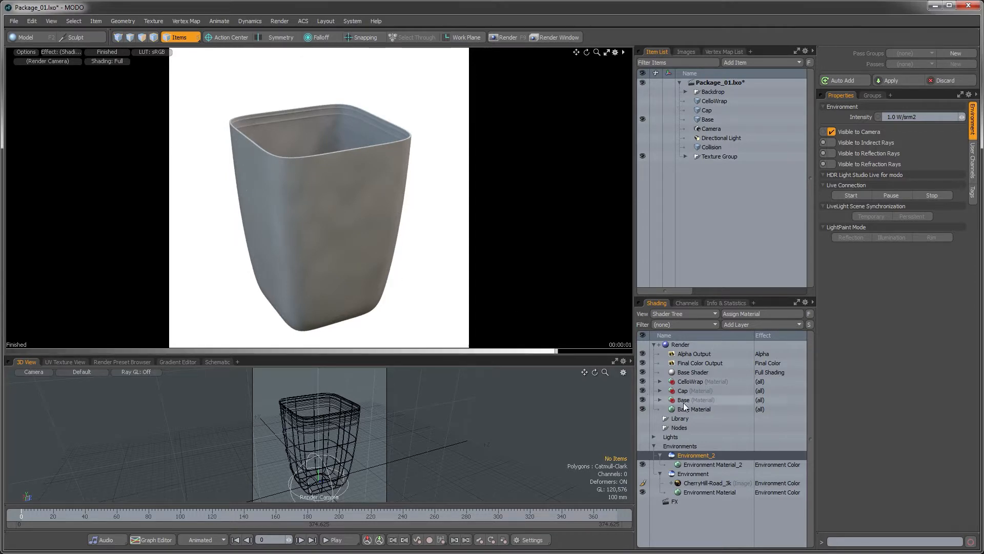
{"action": "left_click_drag", "start_coordinate": [706, 295], "coordinate": [705, 225]}
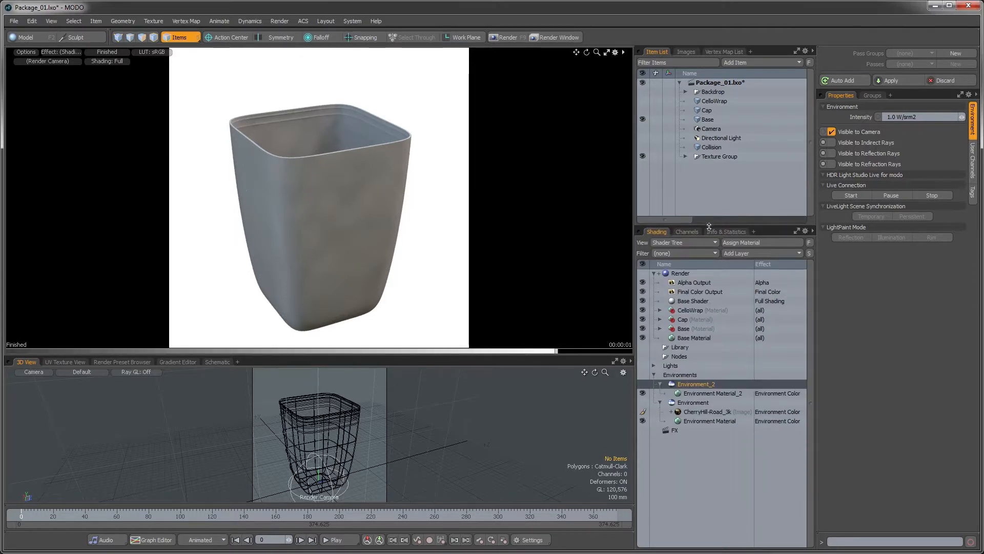
Step: Rename the material inside the Base group as Bse_Mat
{"action": "left_click", "coordinate": [660, 329]}
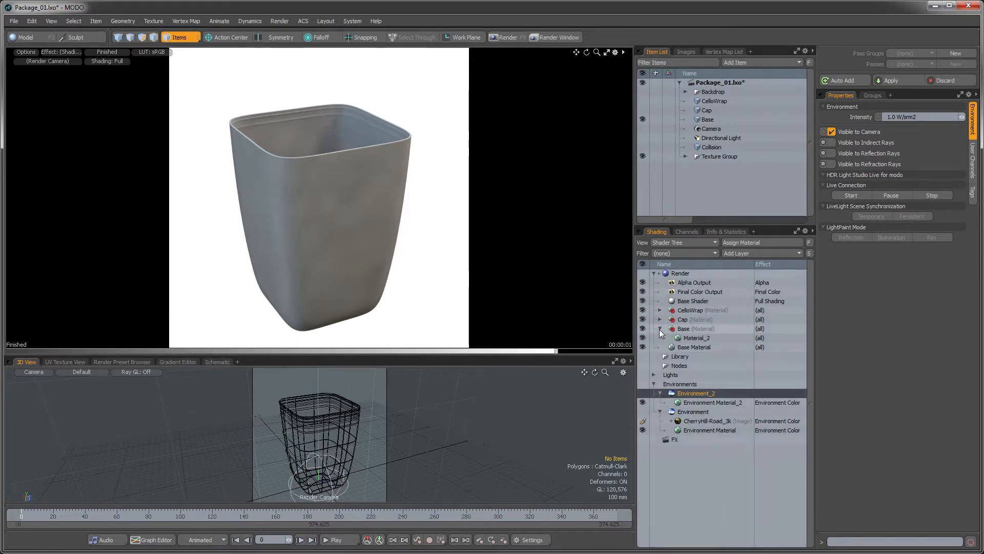
{"action": "left_click", "coordinate": [694, 338]}
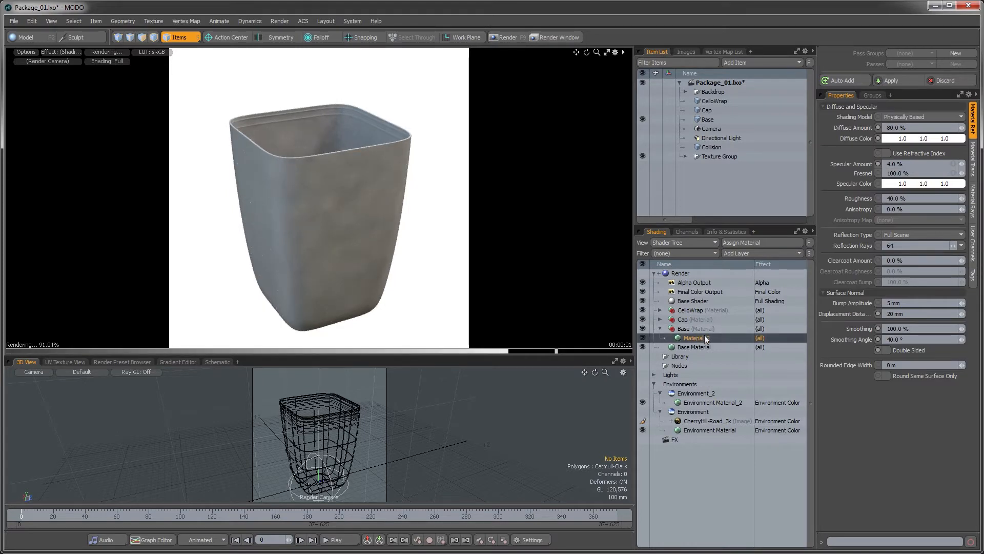
{"action": "double_click", "coordinate": [704, 337]}
{"action": "type", "text": "Bse"}
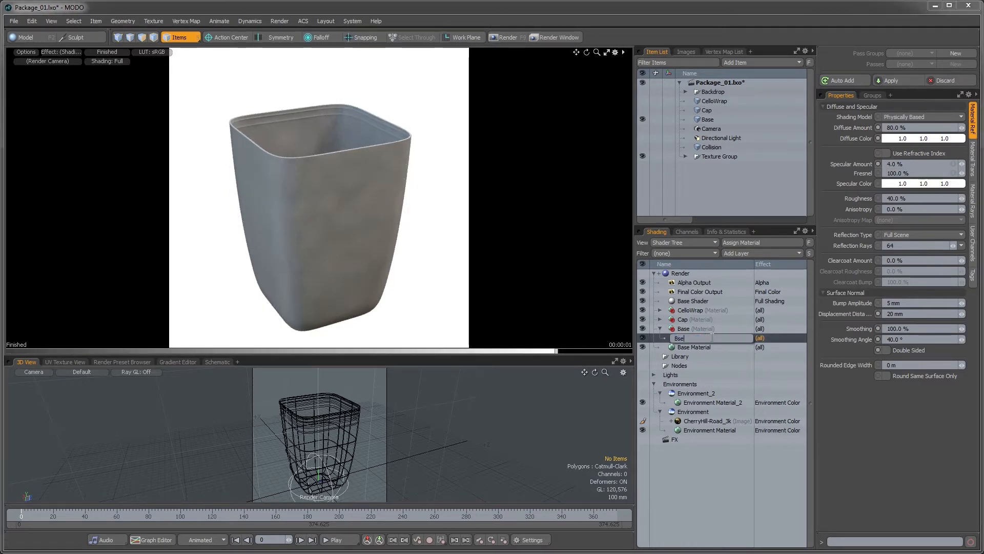
{"action": "type", "text": "_Mat"}
{"action": "key", "text": "Return"}
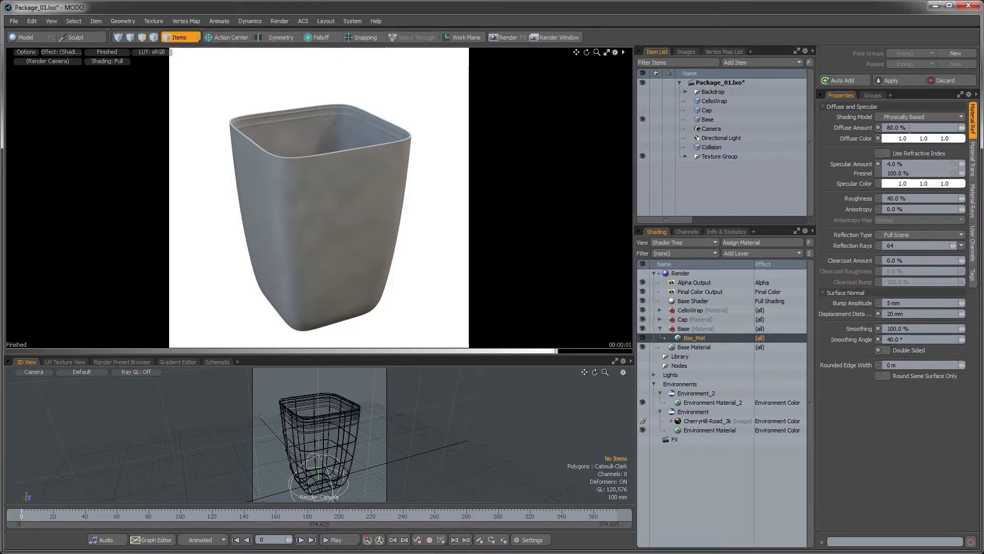
Step: Set the Base material's diffuse amount to 100%, specular amount to 15% and roughness to 30%
{"action": "left_click_drag", "start_coordinate": [912, 128], "coordinate": [901, 128]}
{"action": "type", "text": "100"}
{"action": "key", "text": "Return"}
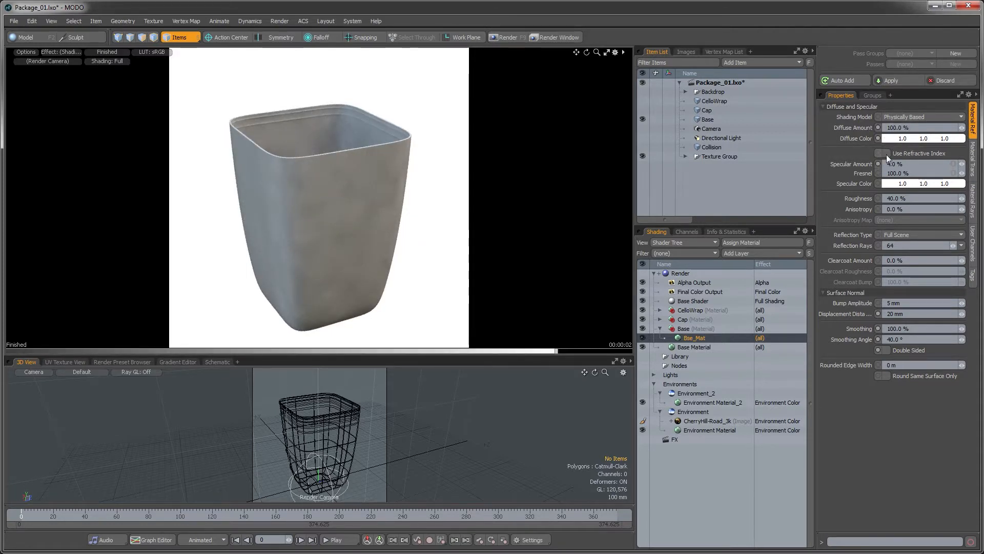
{"action": "left_click", "coordinate": [912, 163]}
{"action": "type", "text": "15"}
{"action": "key", "text": "Return"}
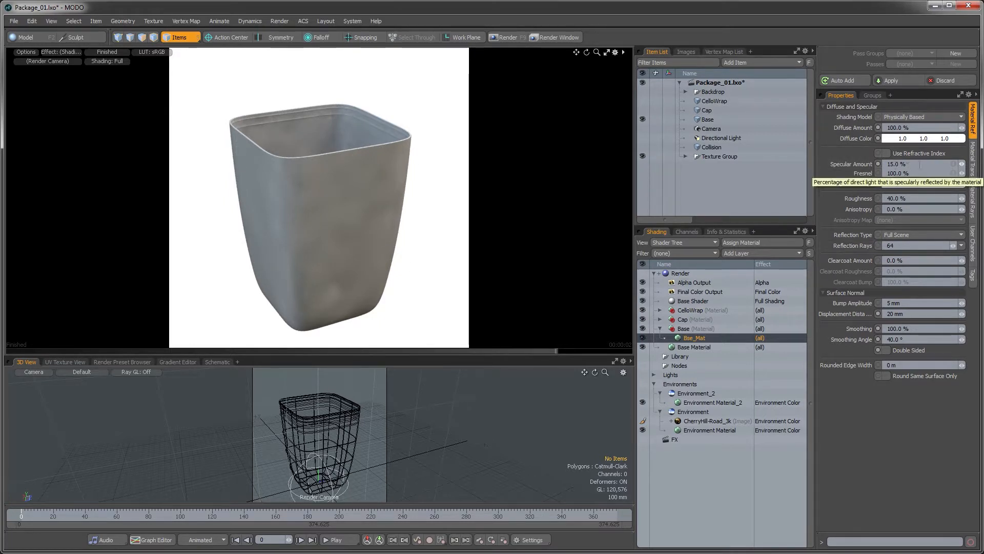
{"action": "left_click", "coordinate": [913, 201]}
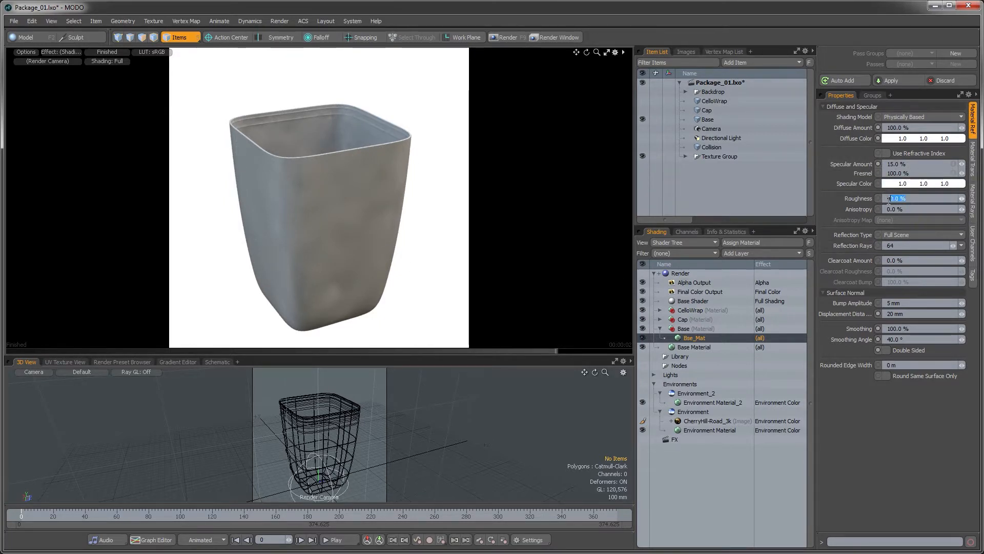
{"action": "type", "text": "30"}
{"action": "key", "text": "Return"}
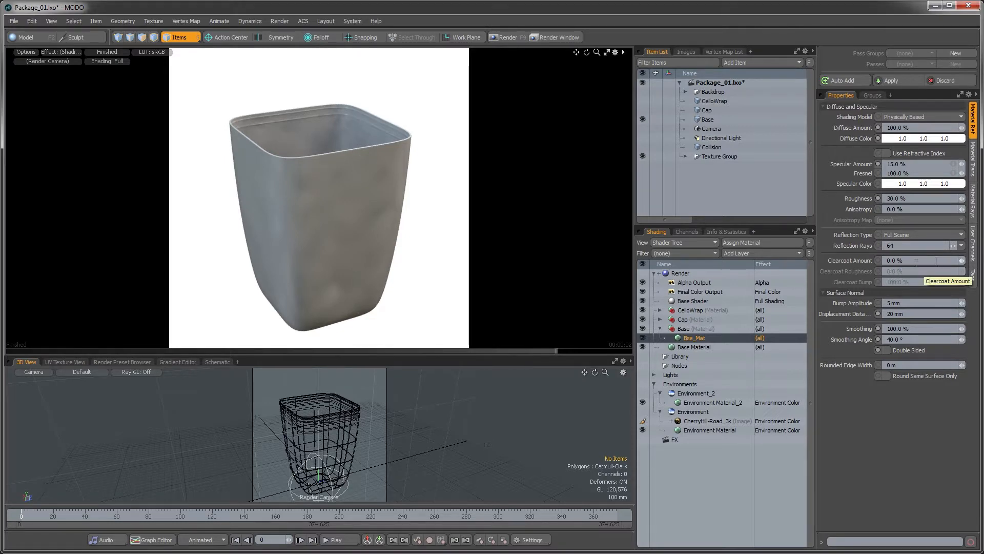
Step: Make the Base material 90% transparent with the Flourite refractive index of 1.434, and check the transparency from other angles
{"action": "left_click", "coordinate": [973, 170]}
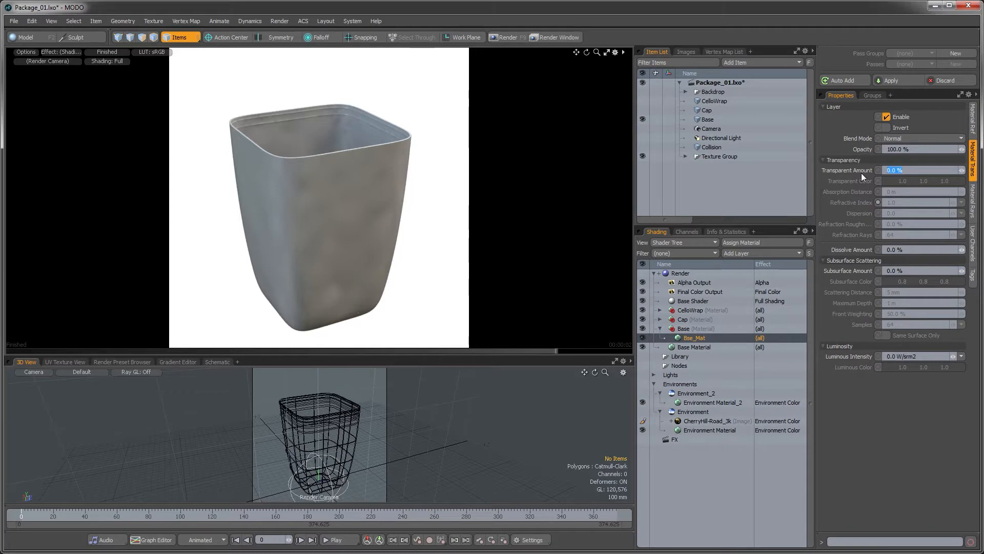
{"action": "type", "text": "90"}
{"action": "key", "text": "Return"}
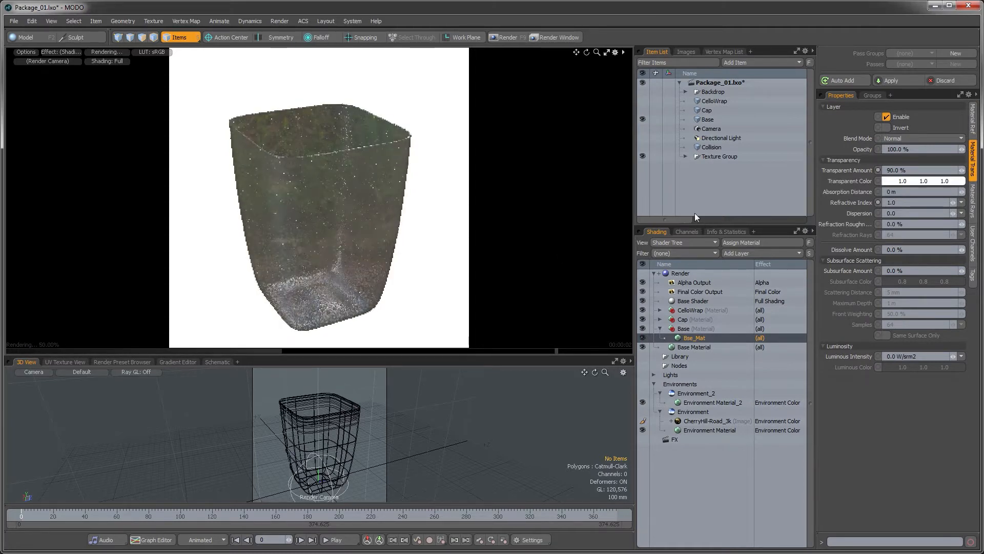
{"action": "left_click", "coordinate": [960, 202]}
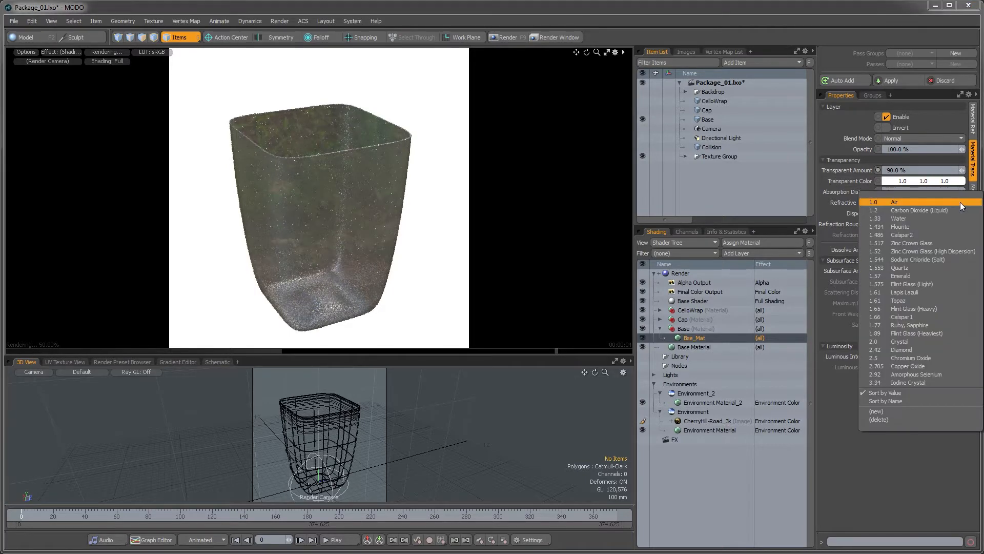
{"action": "left_click", "coordinate": [952, 229]}
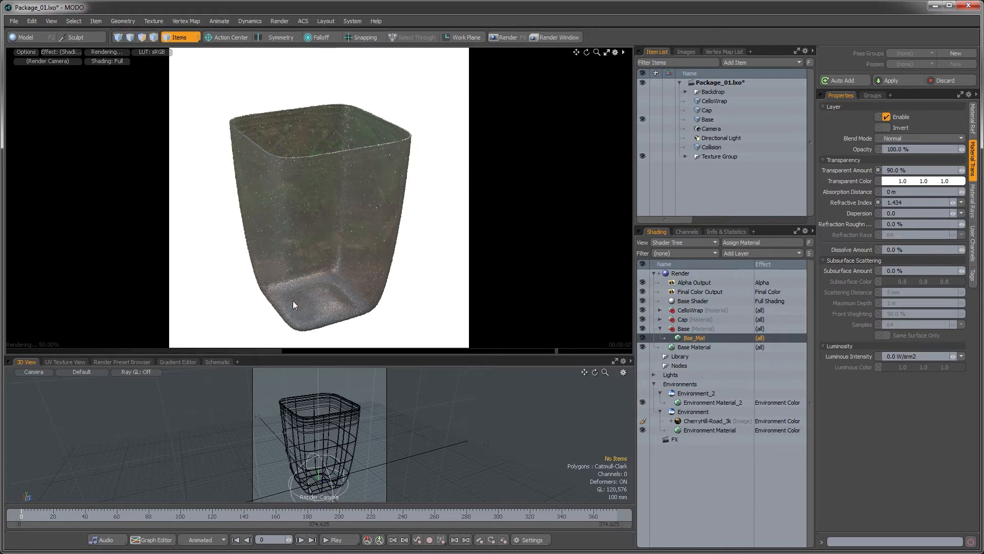
{"action": "left_click_drag", "start_coordinate": [365, 251], "coordinate": [338, 253], "text": "alt"}
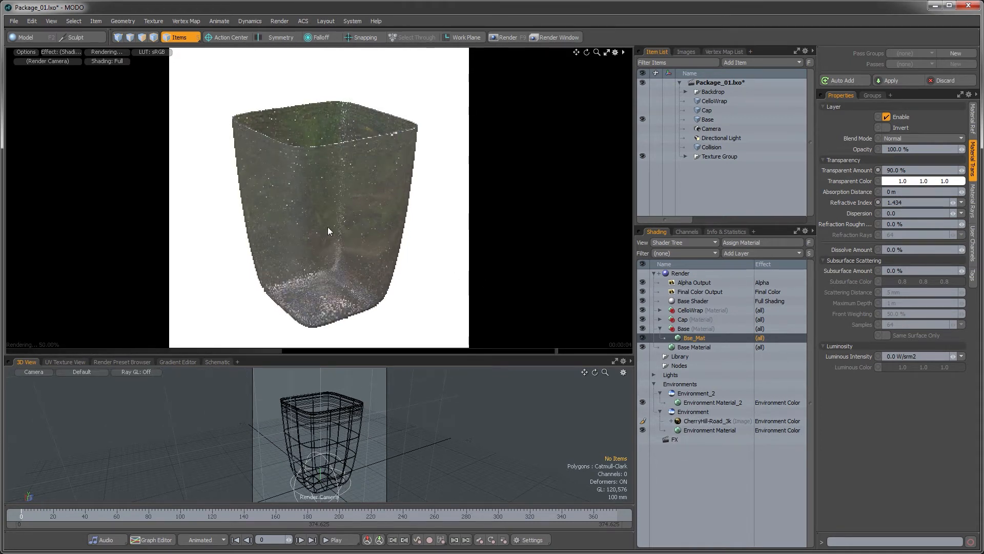
{"action": "left_click_drag", "start_coordinate": [303, 225], "coordinate": [298, 249], "text": "alt"}
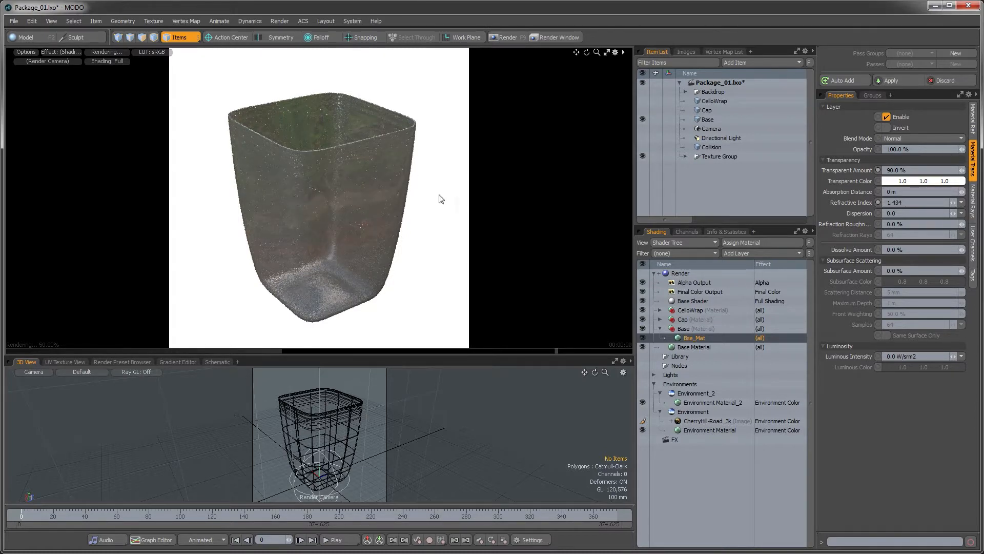
{"action": "left_click", "coordinate": [974, 131]}
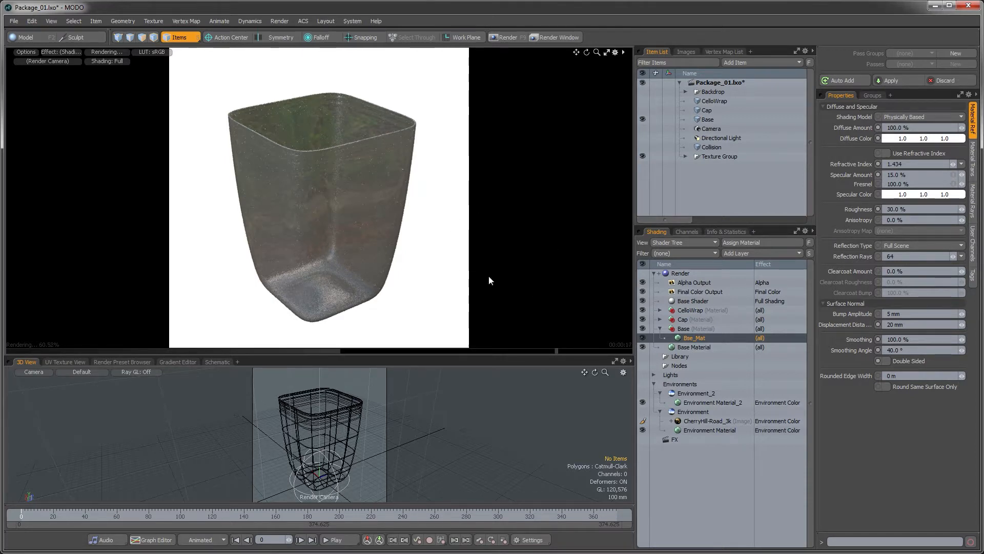
Step: Select the material in the Cap group and show only the Cap mesh, centered in the render preview
{"action": "left_click", "coordinate": [660, 329]}
{"action": "left_click", "coordinate": [660, 319]}
{"action": "left_click", "coordinate": [690, 329]}
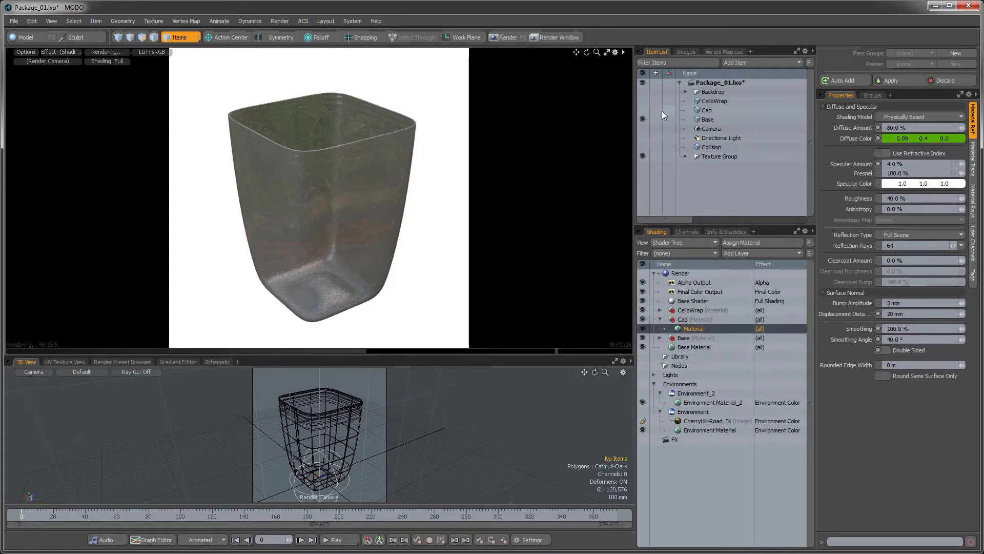
{"action": "left_click", "coordinate": [643, 118]}
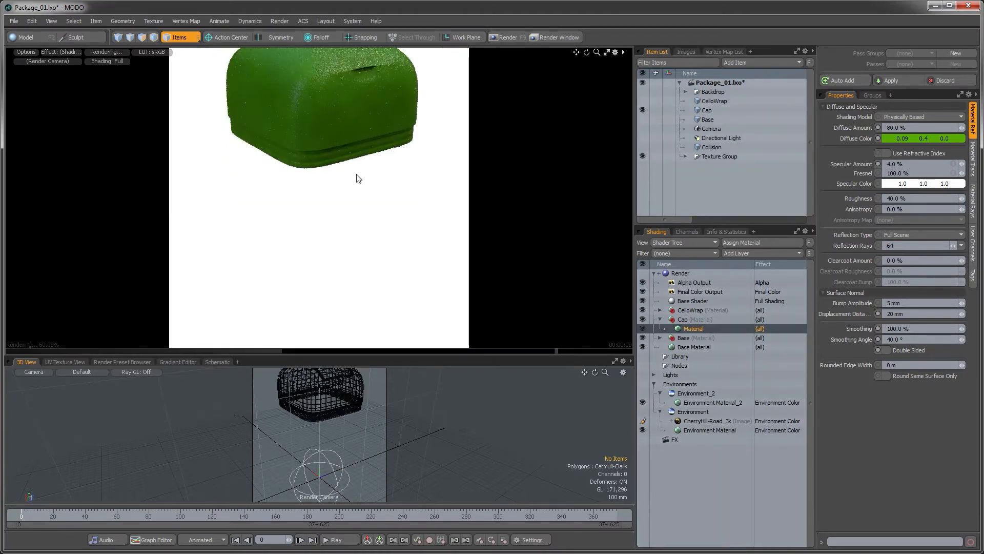
{"action": "left_click_drag", "start_coordinate": [351, 178], "coordinate": [353, 186], "text": "ctrl+alt"}
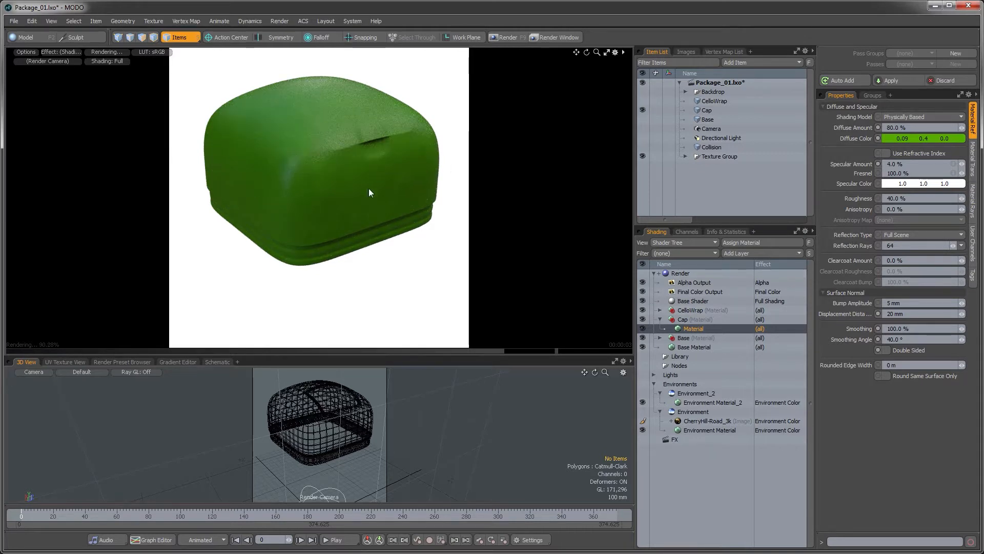
Step: Set the Cap material's roughness to 30% and its specular amount to 25%
{"action": "left_click", "coordinate": [915, 198]}
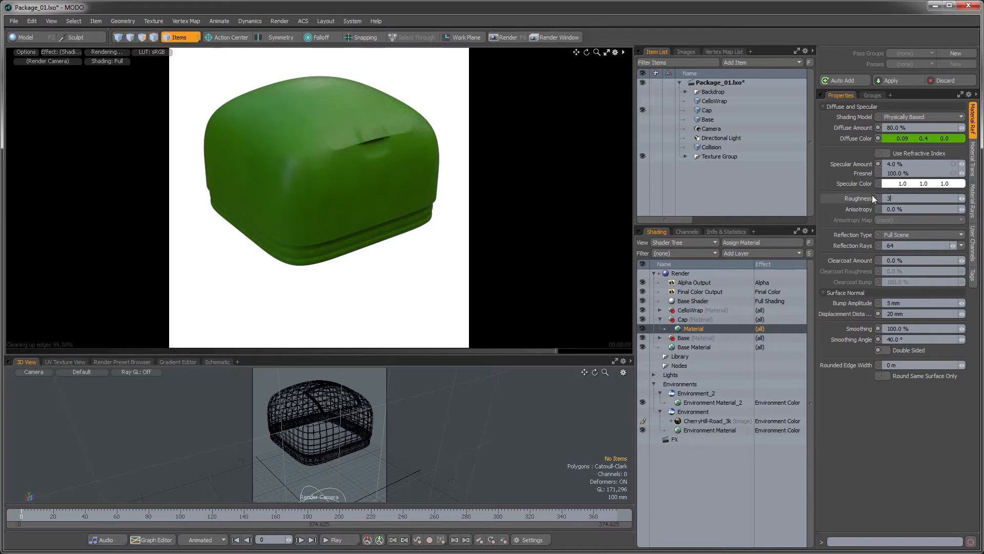
{"action": "type", "text": "30"}
{"action": "key", "text": "Return"}
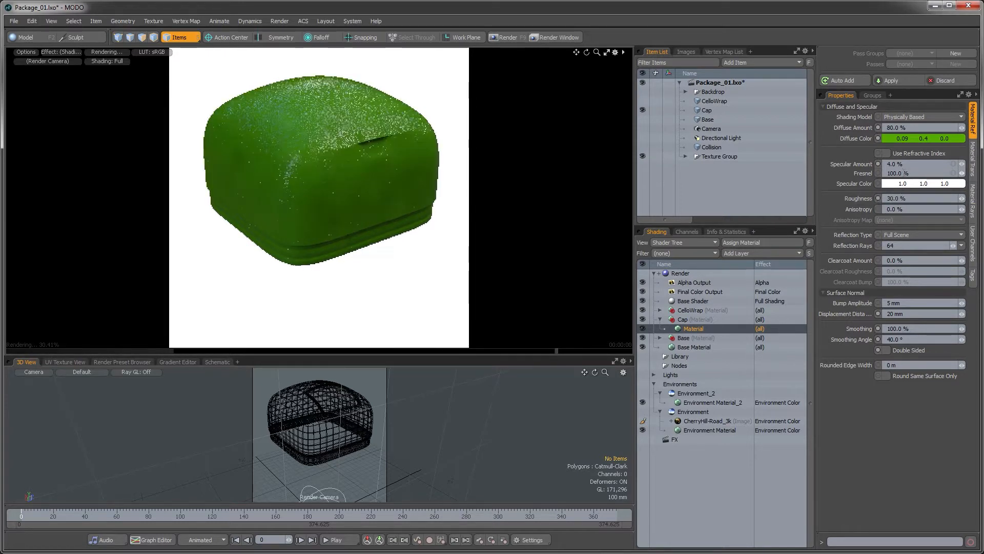
{"action": "left_click", "coordinate": [888, 165]}
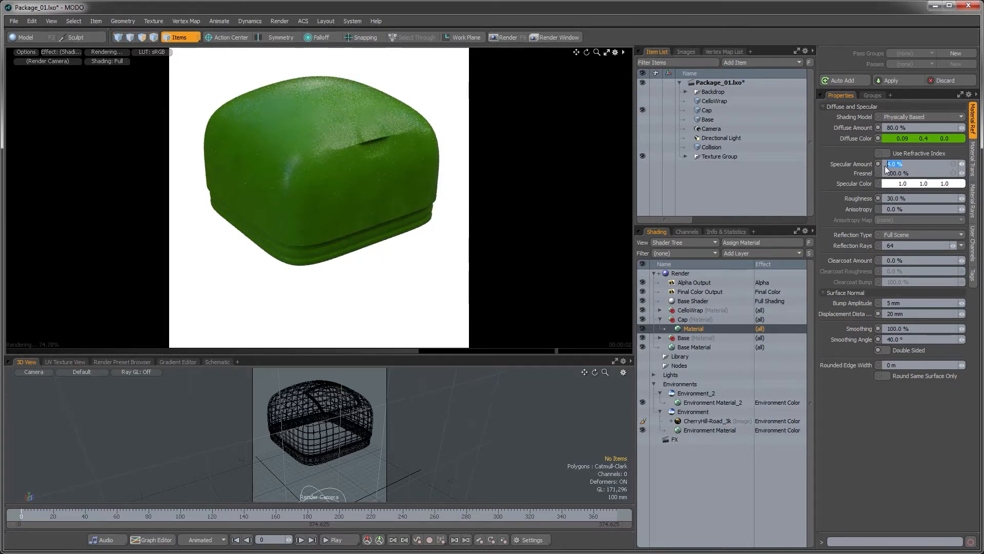
{"action": "type", "text": "25"}
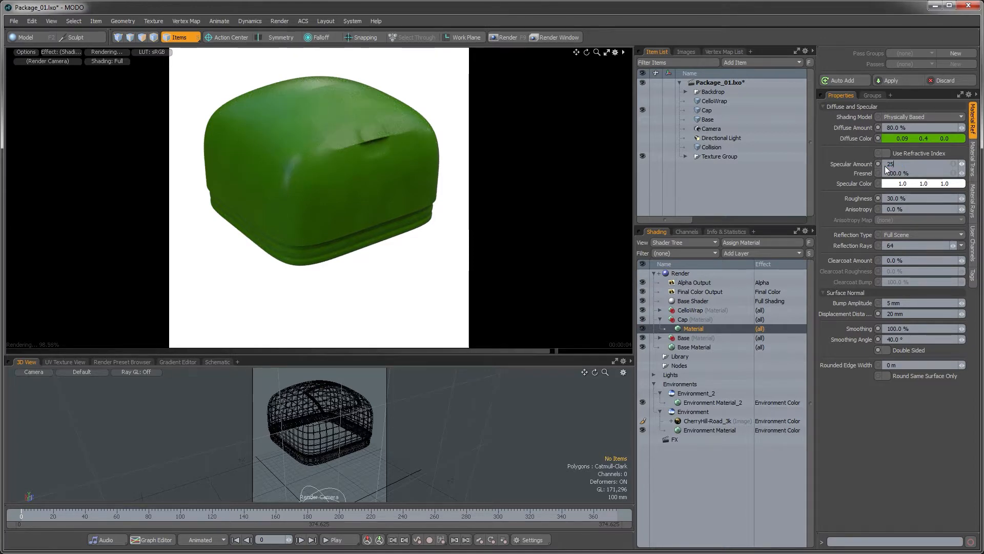
{"action": "key", "text": "Return"}
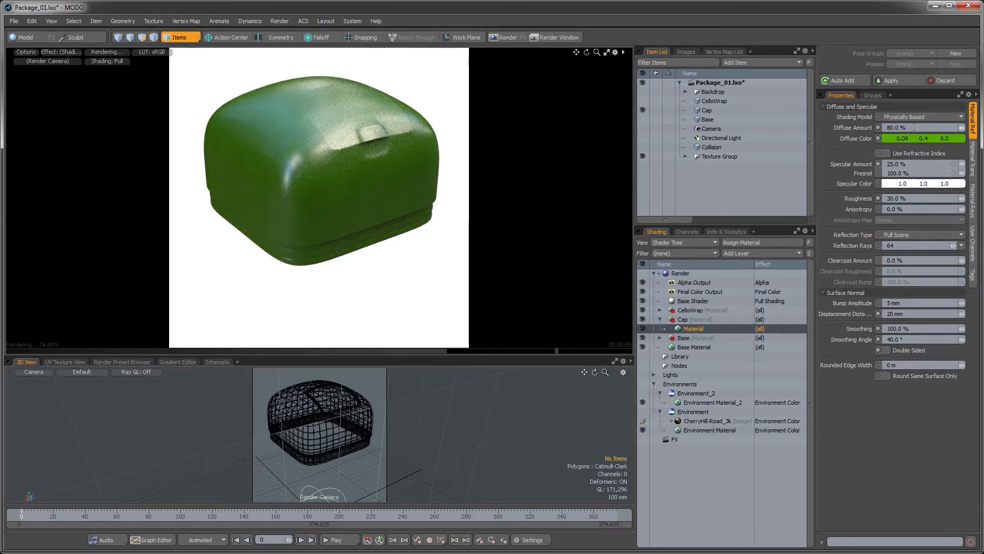
Step: Store the Cap material's green diffuse color (0.09, 0.4, 0.0) as a swatch in the color picker
{"action": "left_click", "coordinate": [953, 138]}
{"action": "left_click_drag", "start_coordinate": [730, 164], "coordinate": [722, 232]}
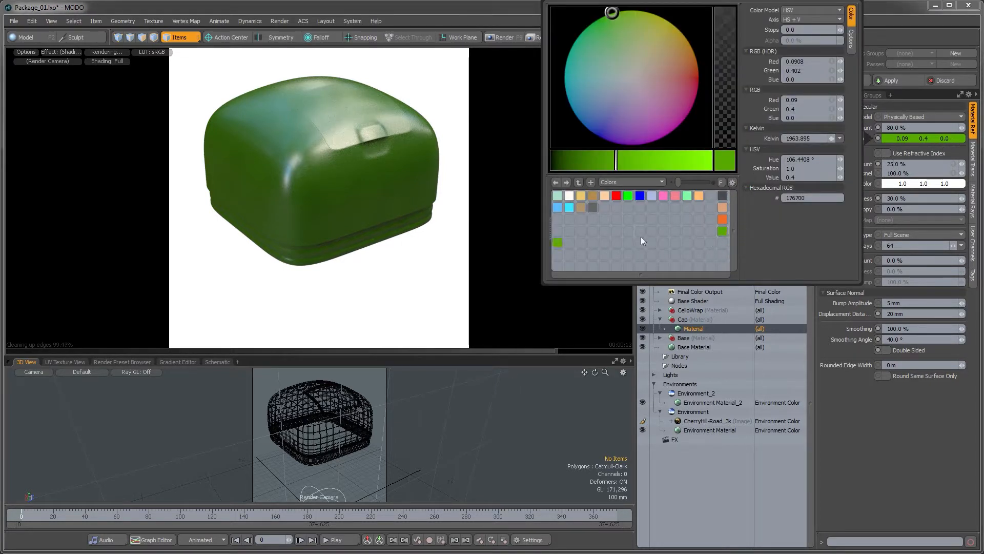
{"action": "left_click", "coordinate": [959, 432]}
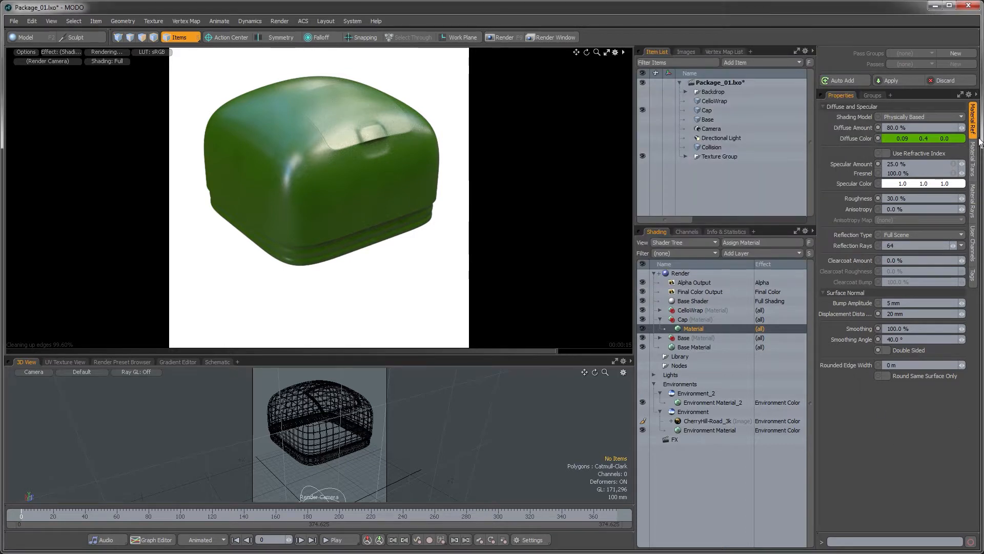
Step: Set the Cap material's subsurface amount to 100% and apply the saved green swatch as its subsurface color
{"action": "left_click", "coordinate": [973, 158]}
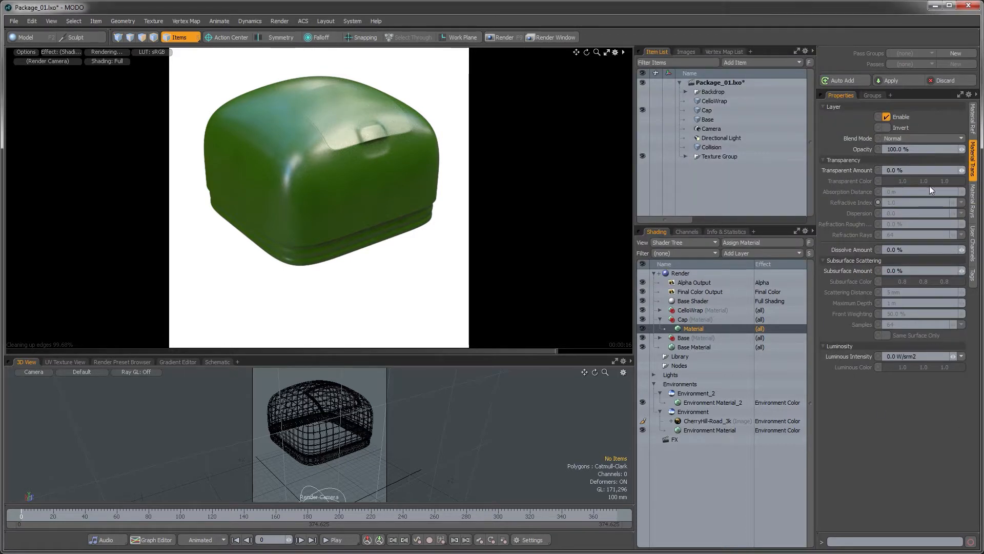
{"action": "left_click", "coordinate": [918, 272]}
{"action": "type", "text": "100"}
{"action": "key", "text": "Return"}
{"action": "left_click", "coordinate": [918, 281]}
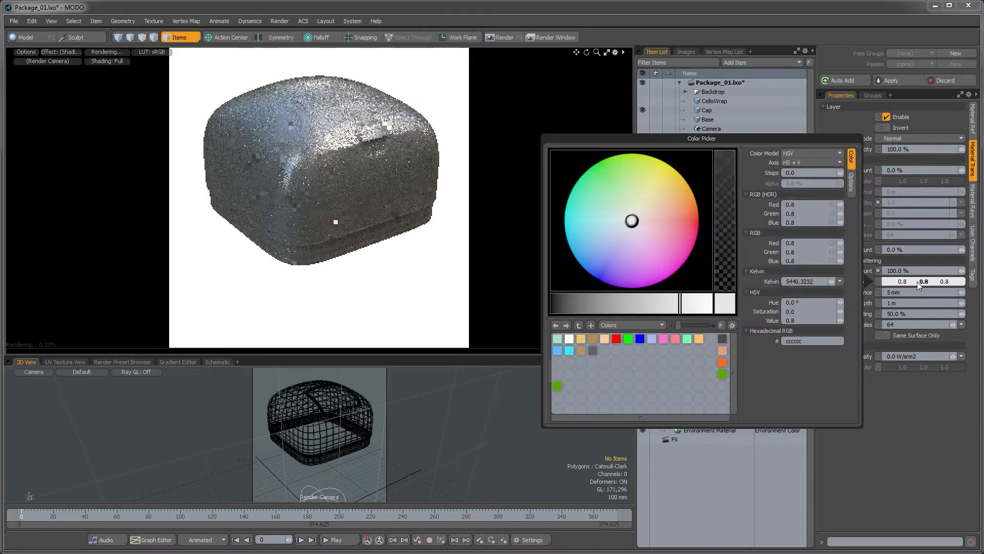
{"action": "left_click", "coordinate": [722, 373]}
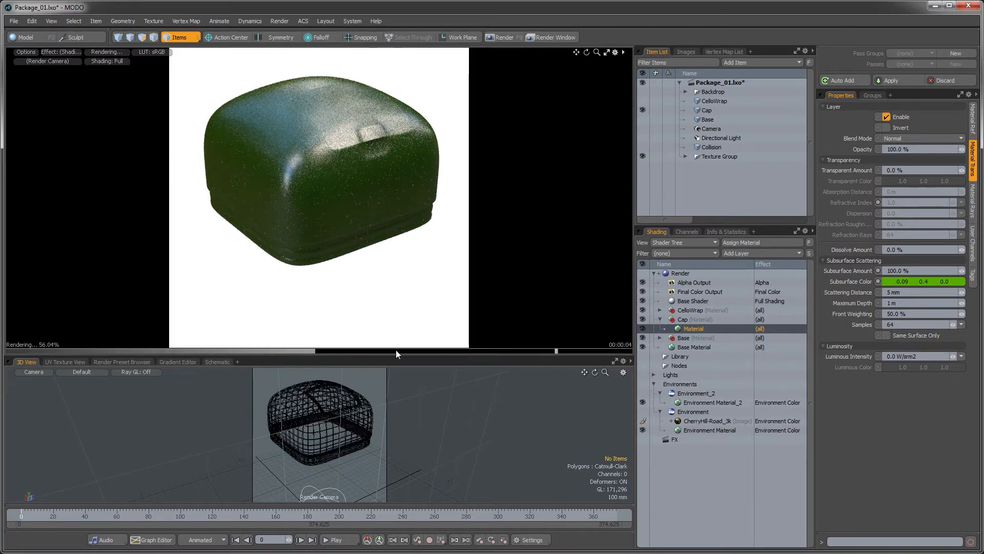
Step: Turn on the Directional Light and inspect the Cap's shading from another angle
{"action": "left_click", "coordinate": [643, 136]}
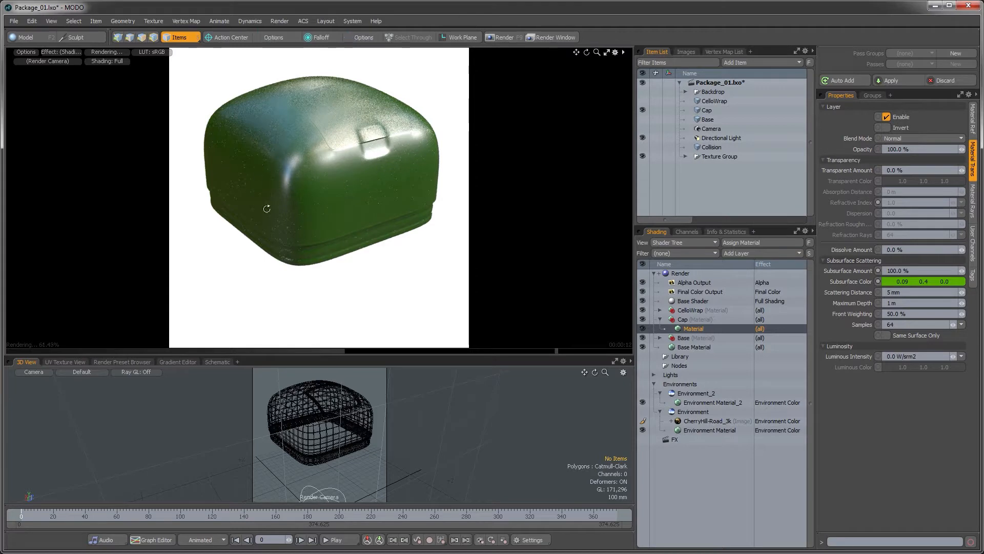
{"action": "left_click_drag", "start_coordinate": [267, 210], "coordinate": [342, 160], "text": "alt"}
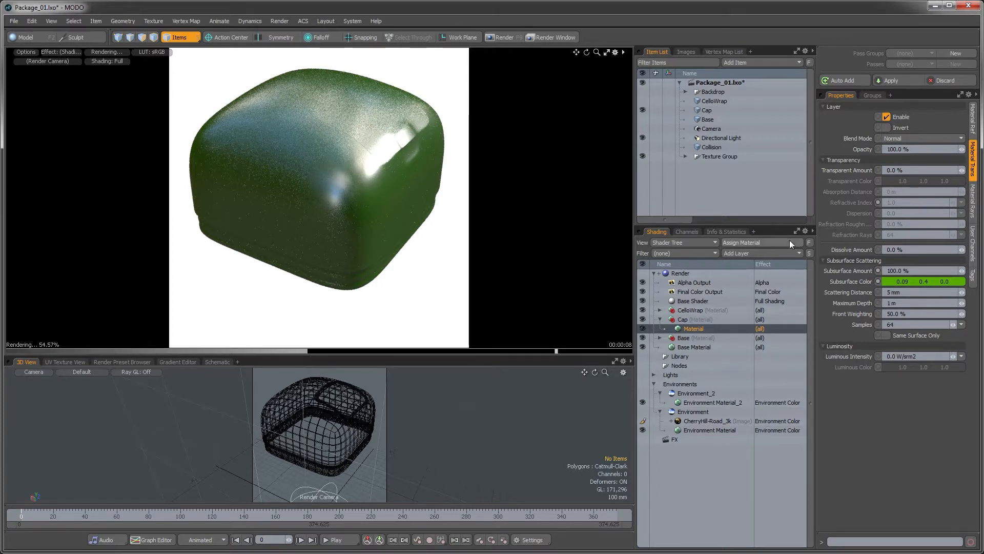
Step: Add a Noise texture layer above the material in the Cap group
{"action": "left_click", "coordinate": [759, 253]}
{"action": "mouse_move", "coordinate": [734, 348]}
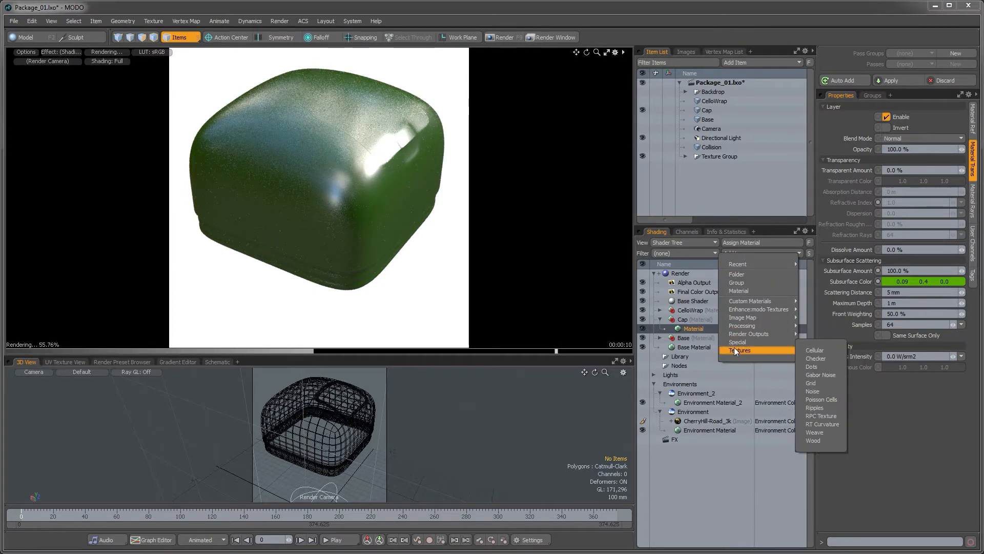
{"action": "left_click", "coordinate": [814, 390]}
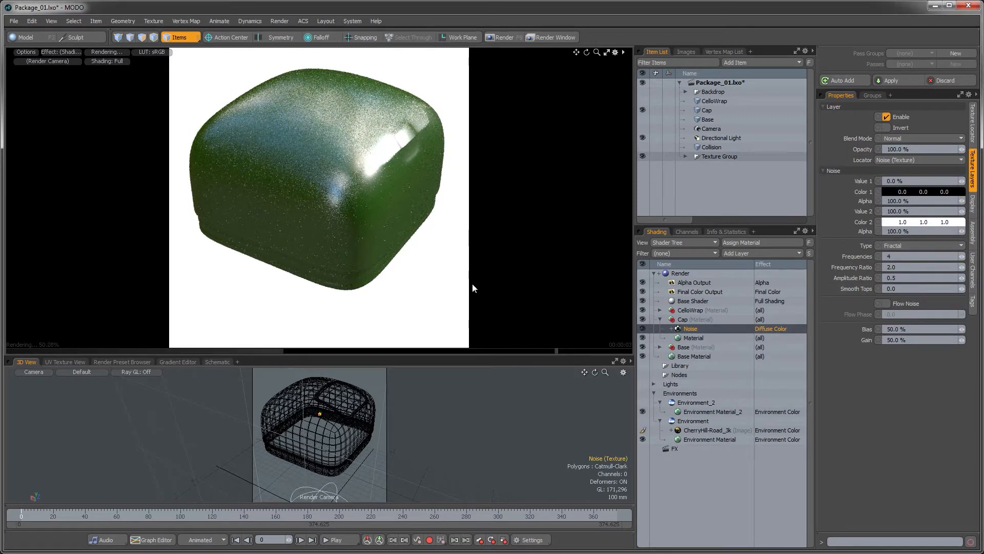
Step: Set the Cap material's bump amplitude to 1 mm
{"action": "left_click", "coordinate": [685, 337]}
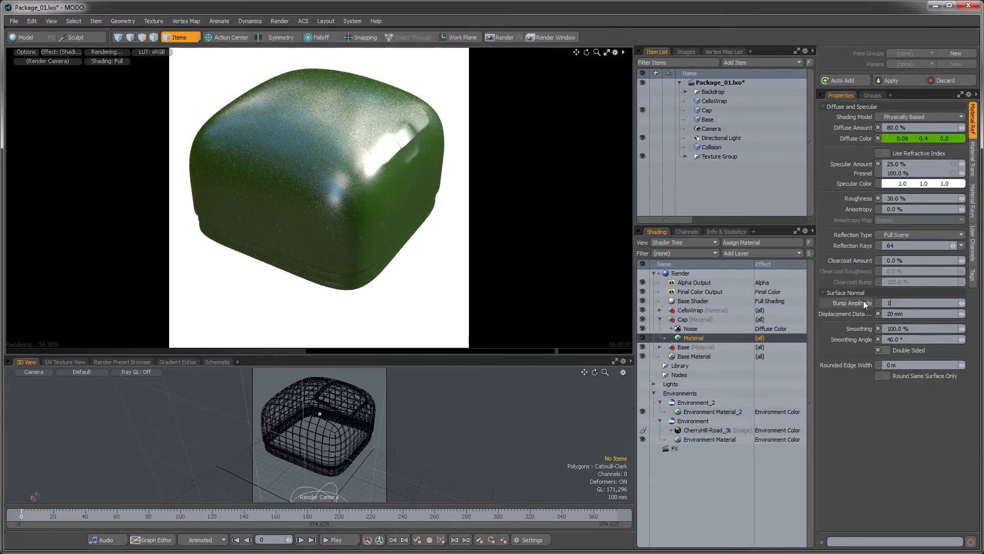
{"action": "type", "text": "1"}
{"action": "key", "text": "Return"}
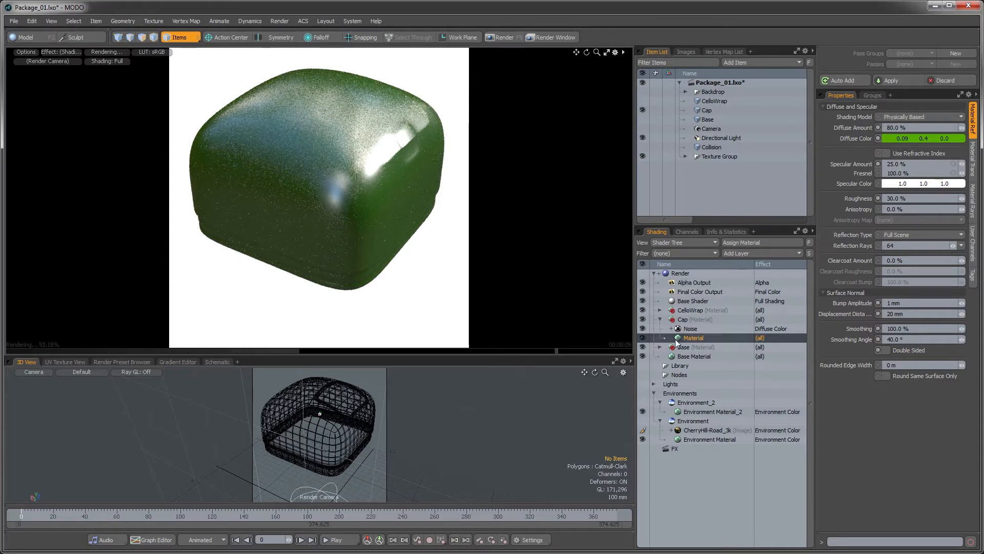
Step: Set the Cap Noise texture locator's size to 3 mm on the X, Y and Z axes
{"action": "left_click", "coordinate": [691, 328]}
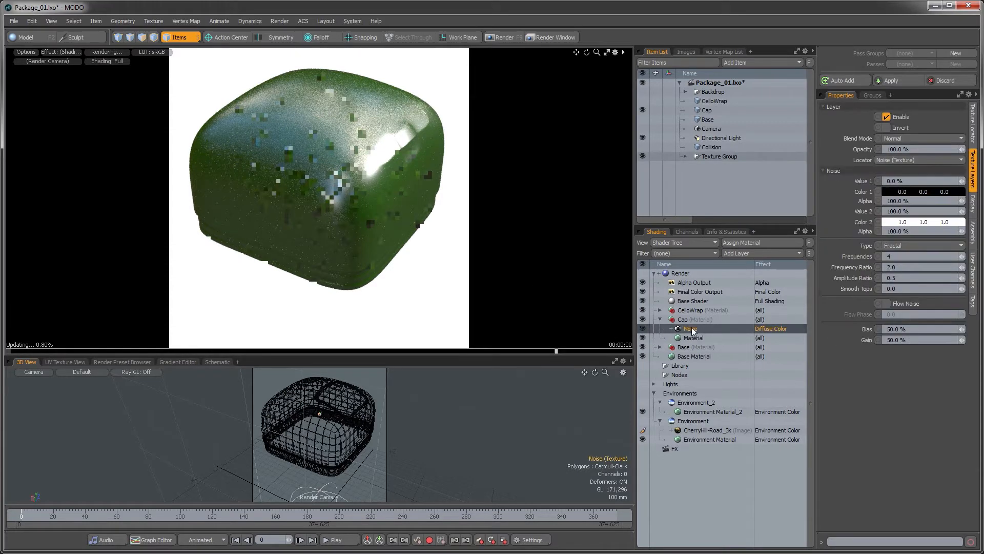
{"action": "left_click", "coordinate": [973, 137]}
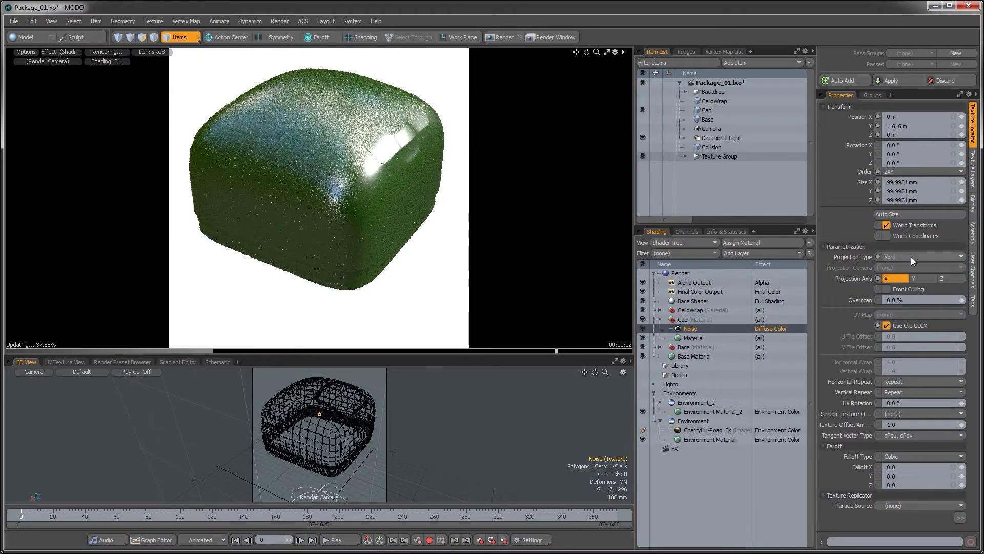
{"action": "left_click", "coordinate": [952, 182]}
{"action": "type", "text": "4"}
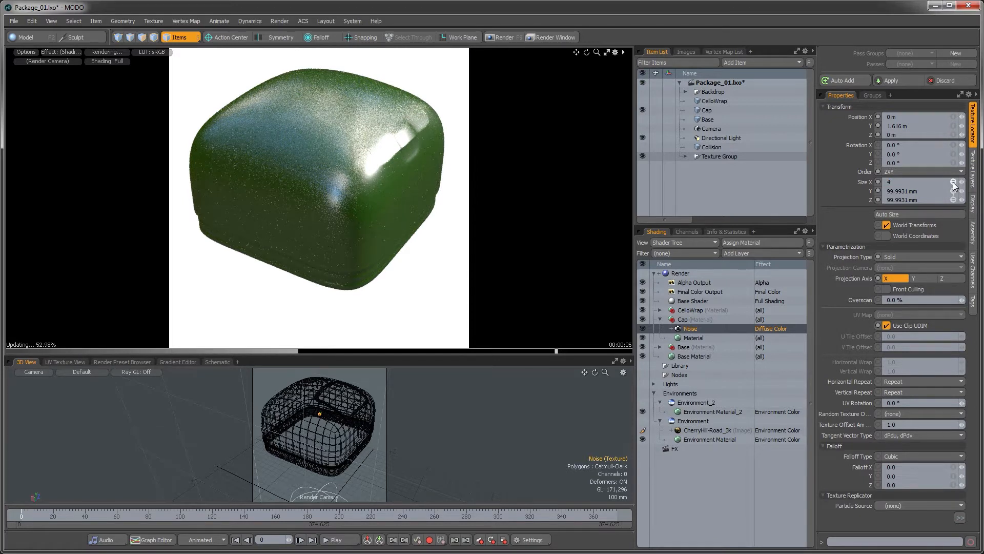
{"action": "type", "text": "3"}
{"action": "key", "text": "Return"}
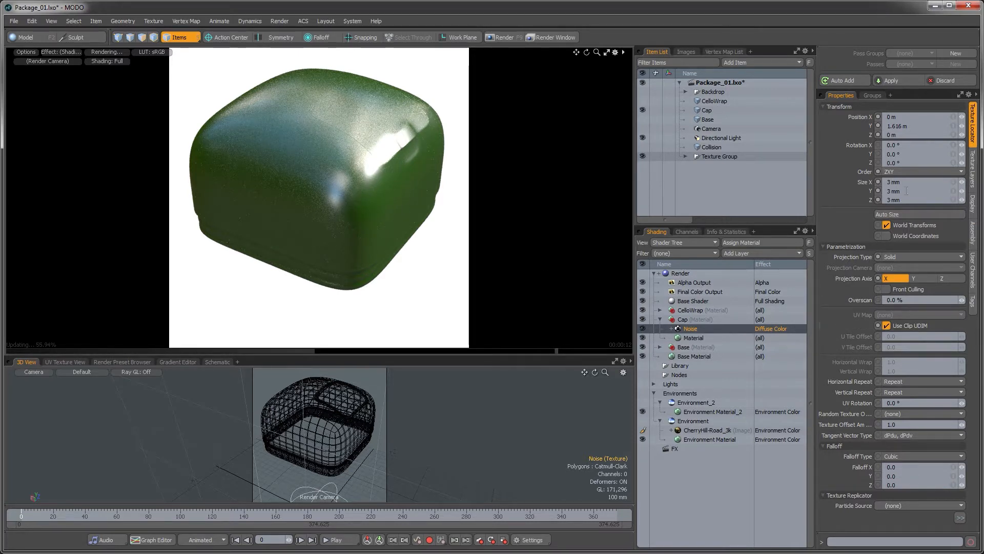
Step: Change the Cap Noise layer's effect from Diffuse Color to Bump
{"action": "left_click", "coordinate": [974, 168]}
{"action": "left_click_drag", "start_coordinate": [320, 187], "coordinate": [490, 186], "text": "ctrl+alt"}
{"action": "left_click_drag", "start_coordinate": [361, 168], "coordinate": [352, 197], "text": "alt+shift"}
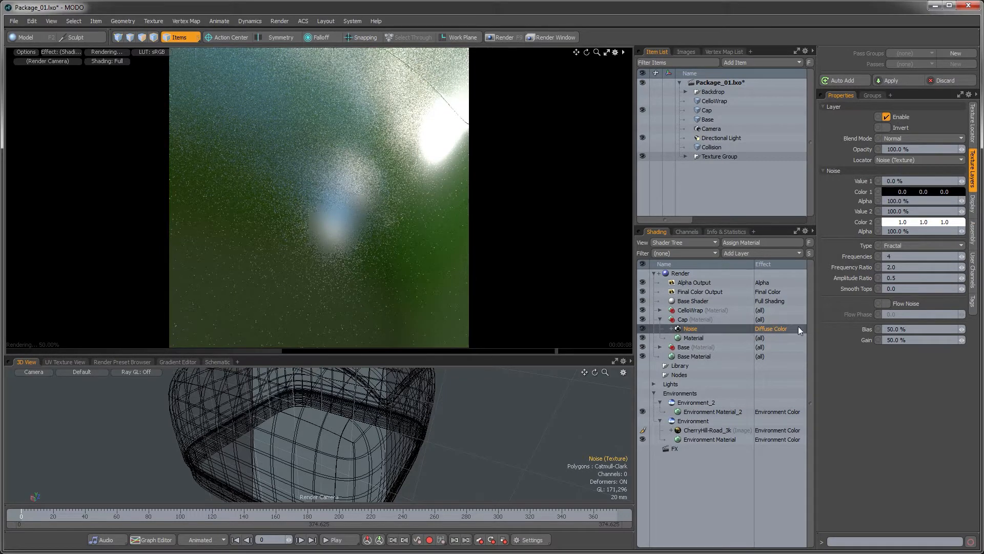
{"action": "left_click", "coordinate": [777, 329]}
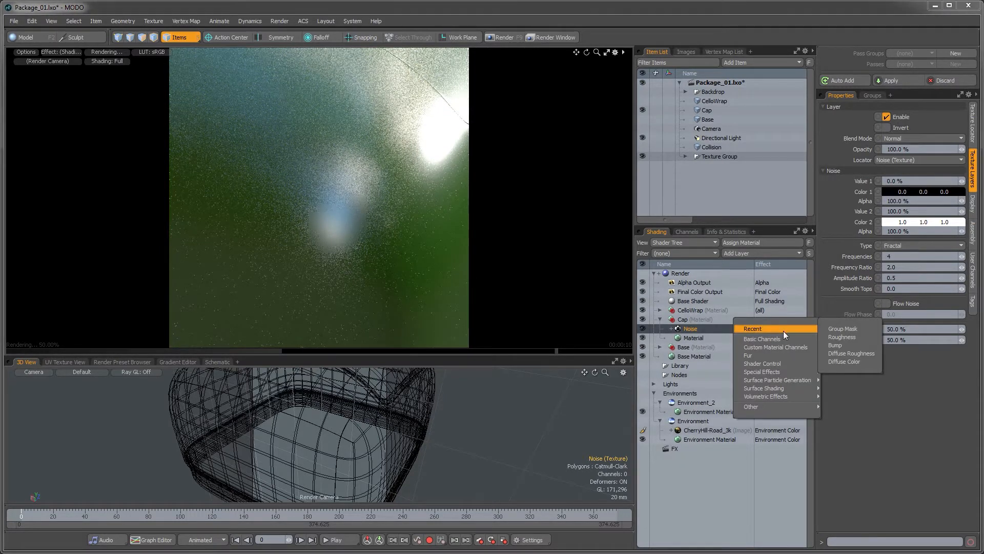
{"action": "left_click", "coordinate": [835, 345]}
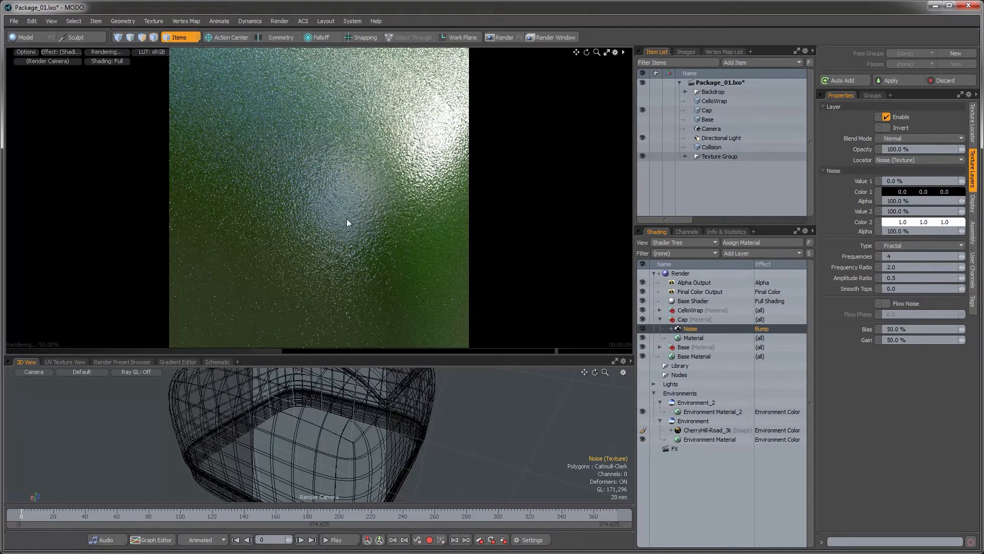
Step: Set the Cap Noise layer's opacity to 50%
{"action": "left_click_drag", "start_coordinate": [374, 231], "coordinate": [383, 219], "text": "ctrl+alt"}
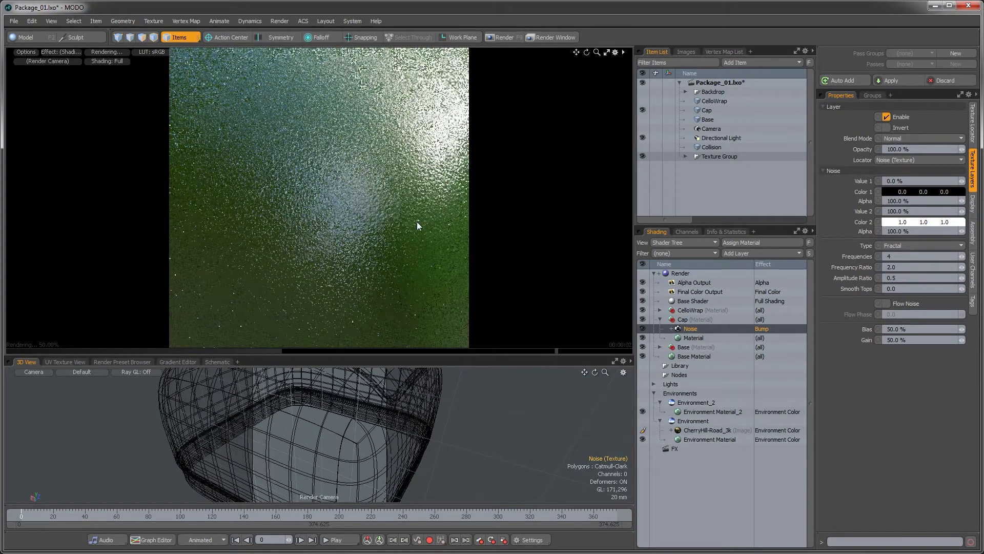
{"action": "left_click", "coordinate": [917, 150]}
{"action": "type", "text": "50"}
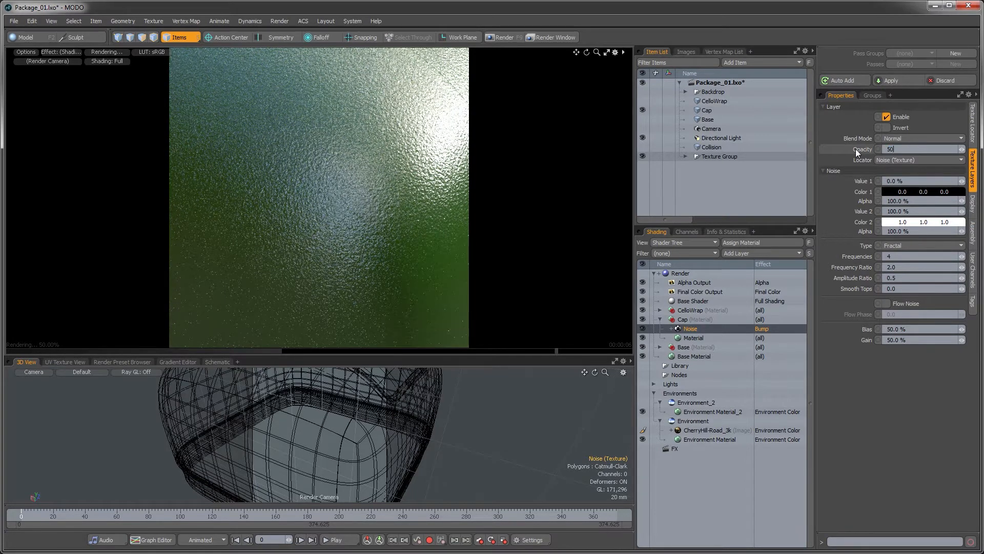
{"action": "key", "text": "Return"}
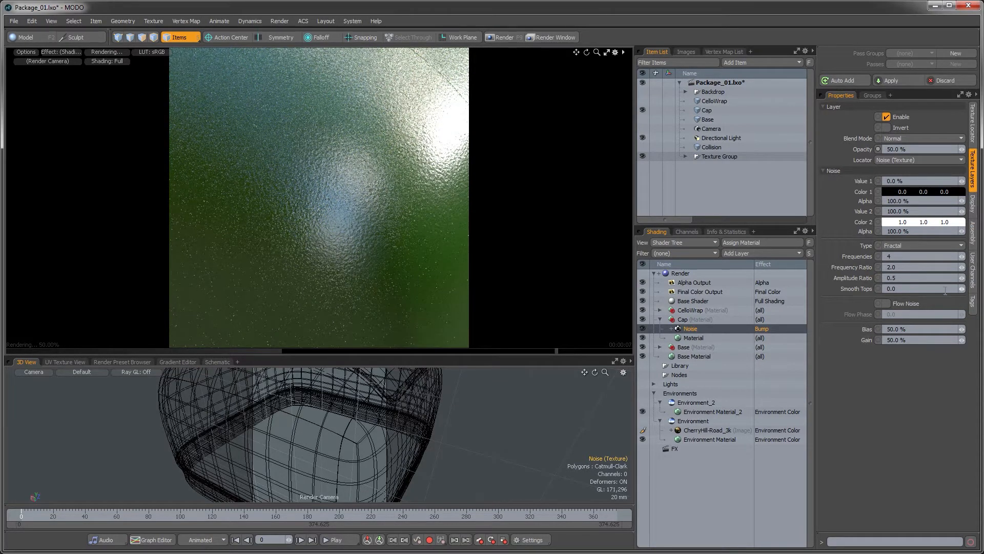
Step: Set the Noise texture's Smooth Tops to 1.0 and its layer opacity to 10%
{"action": "left_click", "coordinate": [904, 286]}
{"action": "type", "text": "1"}
{"action": "key", "text": "Return"}
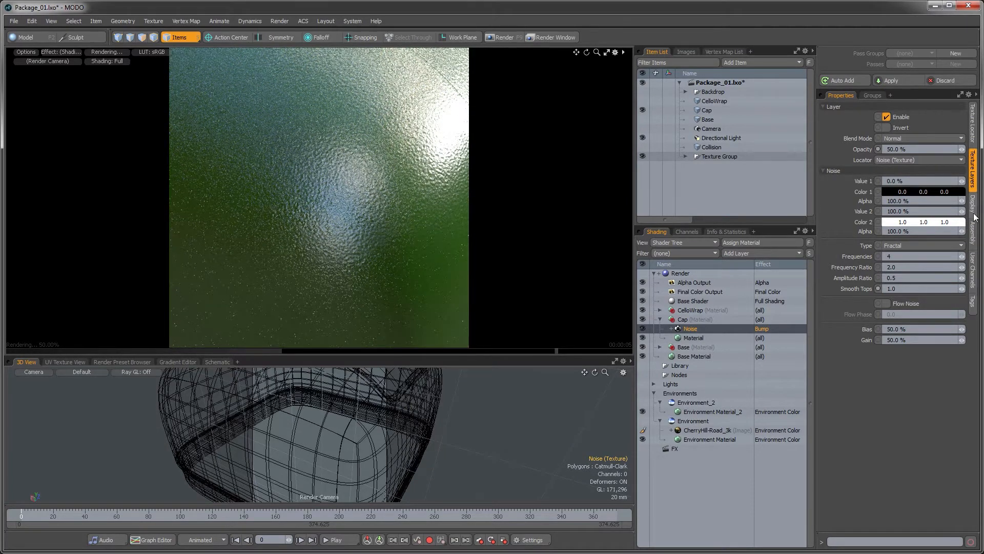
{"action": "type", "text": "10"}
{"action": "key", "text": "Return"}
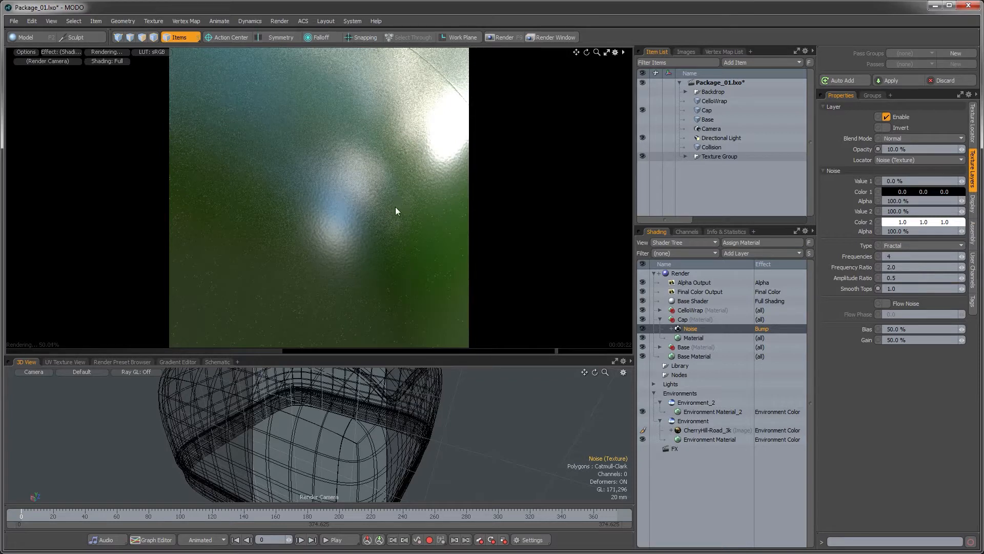
Step: Reset the preview render and check the Cap's bump from a wider view
{"action": "left_click_drag", "start_coordinate": [396, 208], "coordinate": [281, 214], "text": "ctrl+alt"}
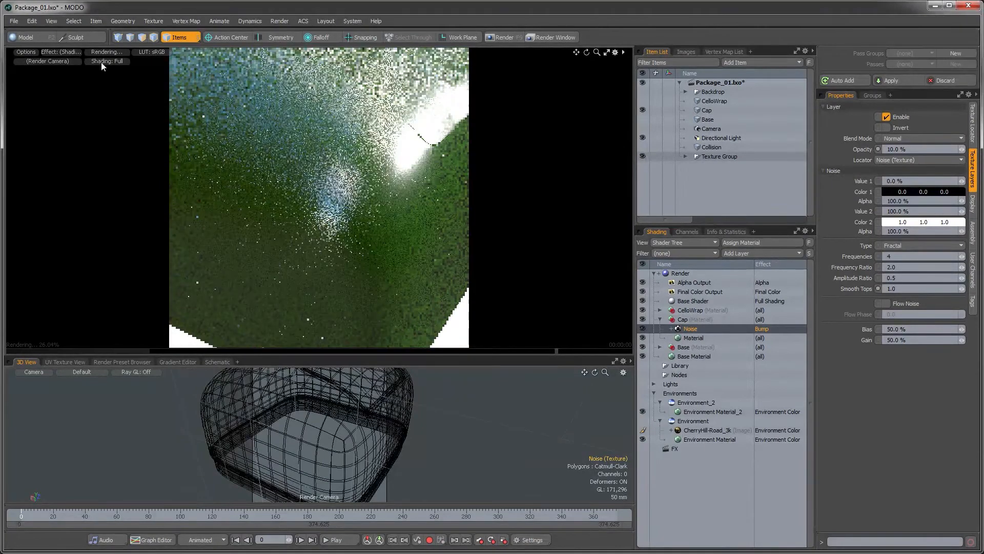
{"action": "left_click", "coordinate": [26, 52]}
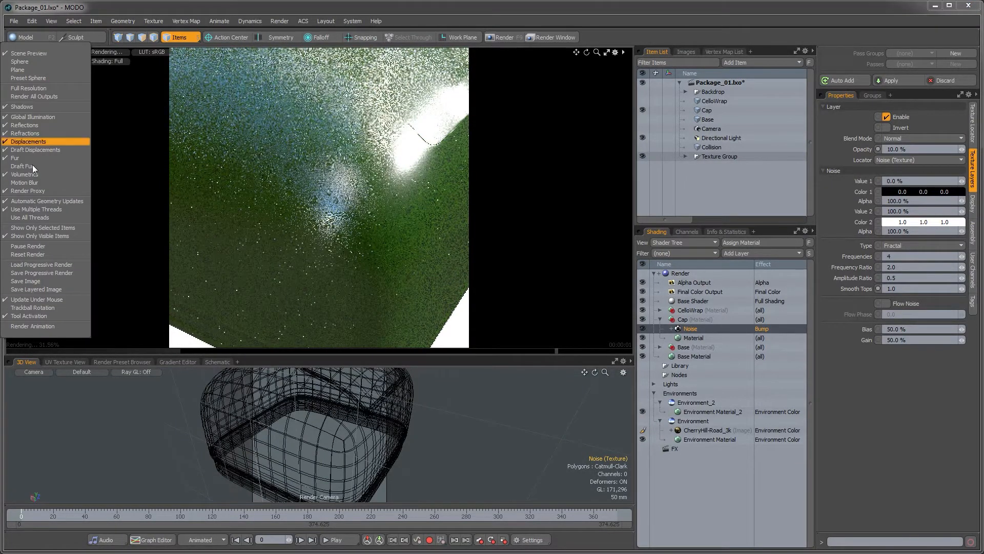
{"action": "left_click", "coordinate": [25, 251]}
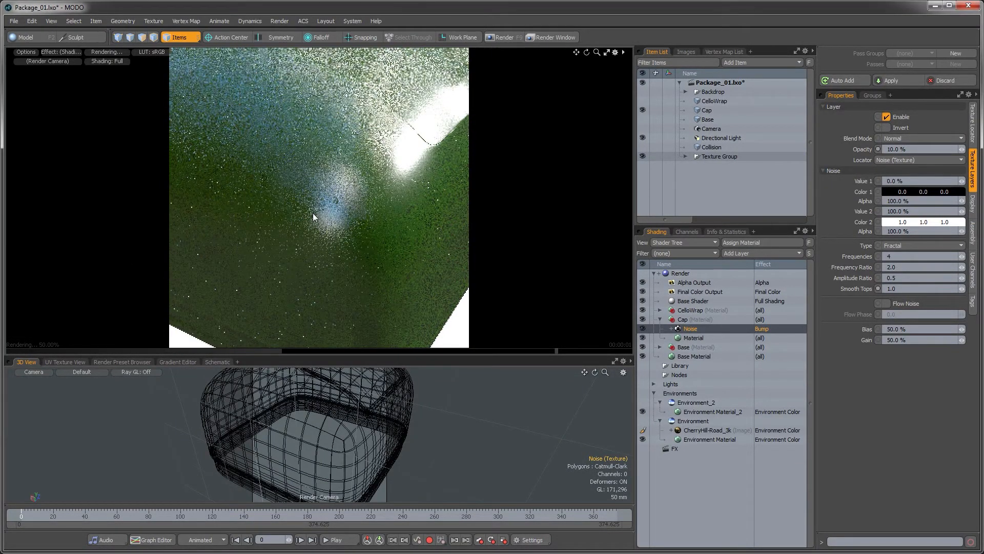
{"action": "left_click_drag", "start_coordinate": [313, 213], "coordinate": [169, 200], "text": "ctrl+alt"}
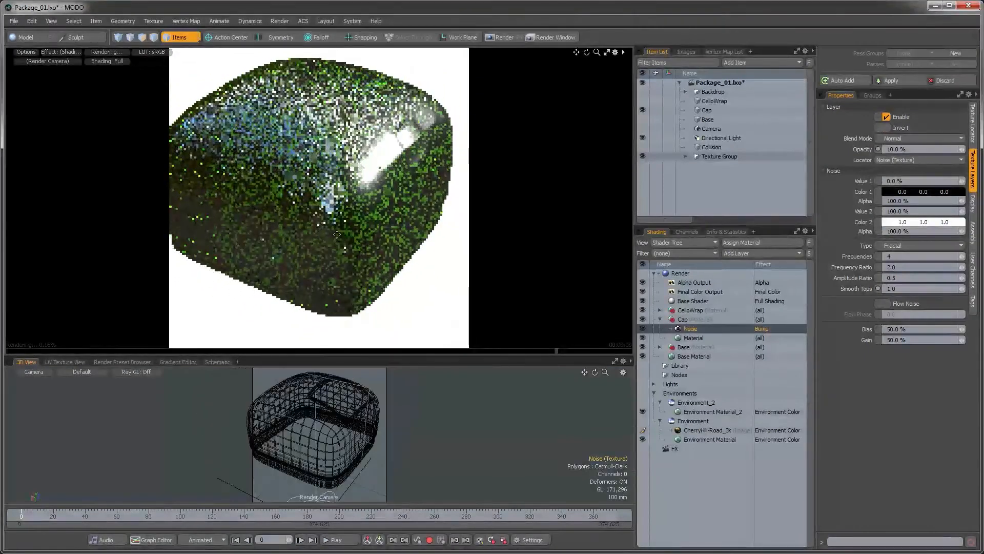
{"action": "left_click_drag", "start_coordinate": [303, 219], "coordinate": [339, 237], "text": "alt+shift"}
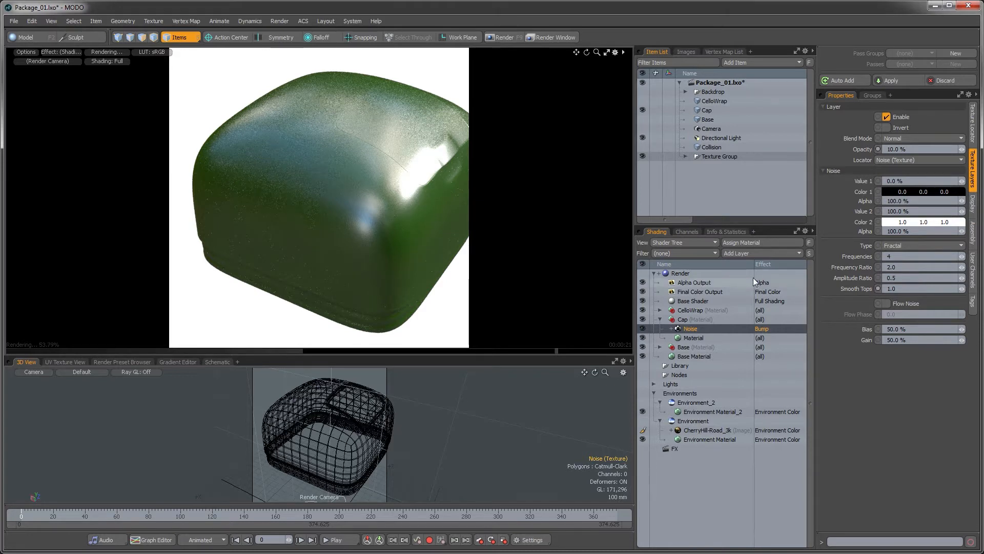
Step: Rename the material in the Cap group as Cap_Material
{"action": "left_click", "coordinate": [696, 336]}
{"action": "double_click", "coordinate": [700, 337]}
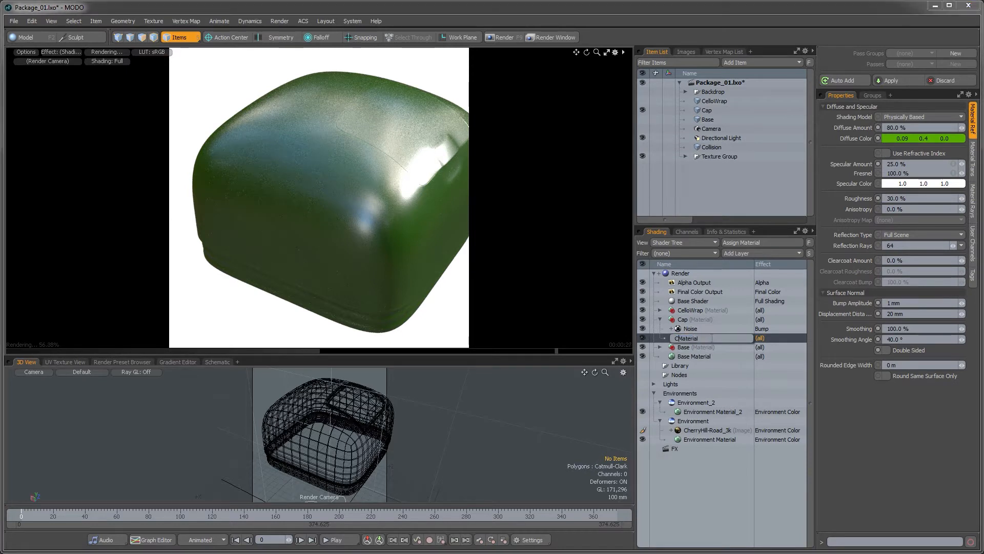
{"action": "type", "text": "Cap_"}
{"action": "key", "text": "Return"}
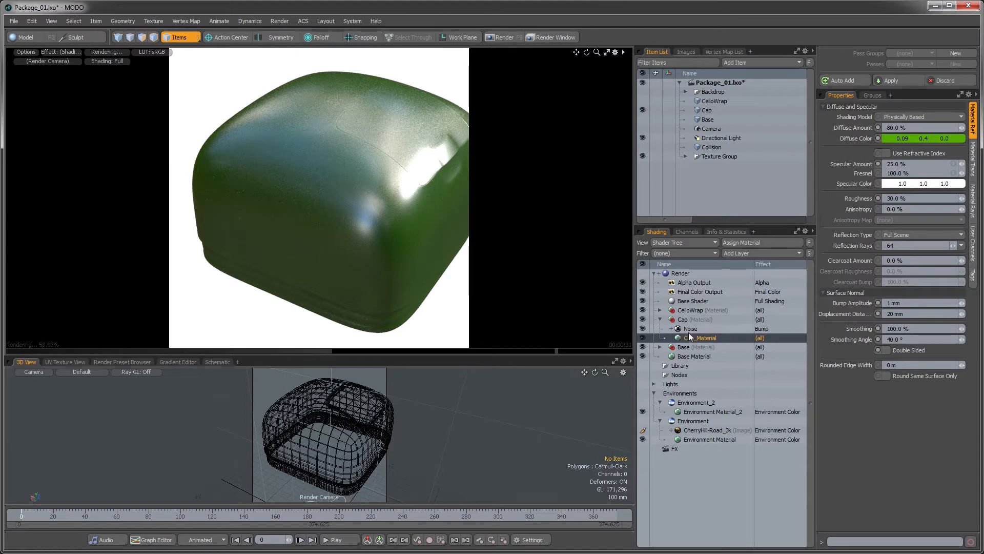
Step: Rename the Noise texture in the Cap group as Cap_Noise
{"action": "left_click", "coordinate": [690, 333]}
{"action": "right_click", "coordinate": [690, 333]}
{"action": "left_click", "coordinate": [692, 337]}
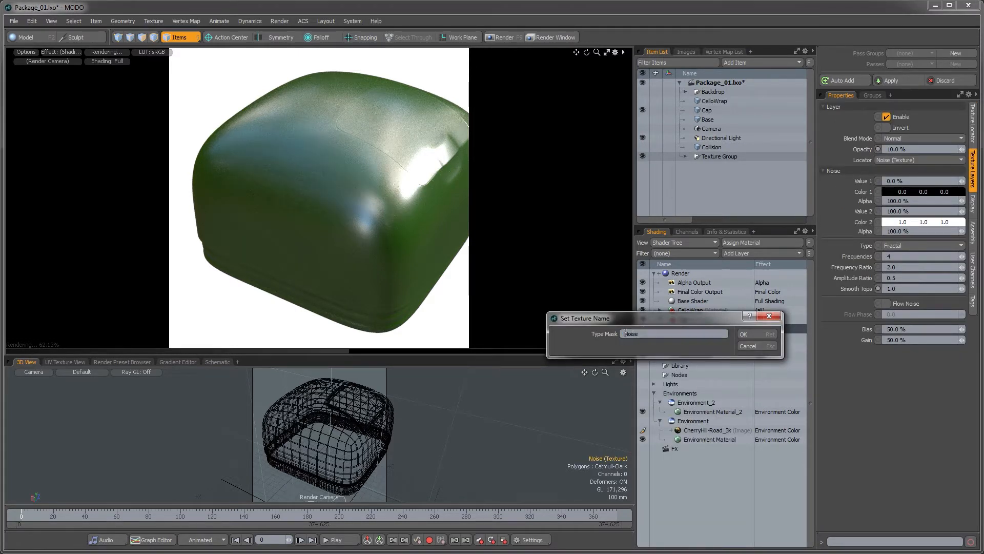
{"action": "key", "text": "Return"}
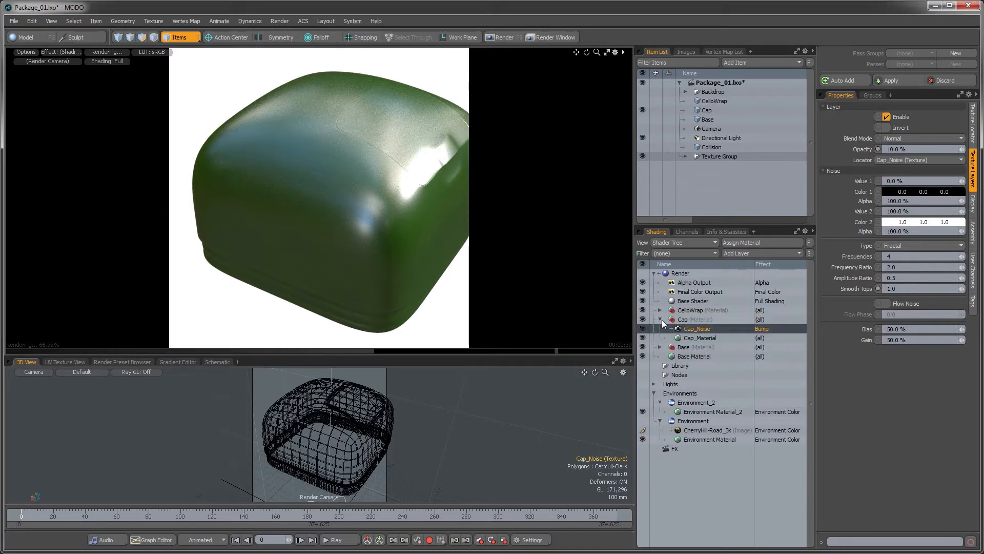
Step: Load FruitBitesLogoBW.png from the Textures folder as an image map layer in the Cap group
{"action": "left_click_drag", "start_coordinate": [362, 164], "coordinate": [313, 151], "text": "alt"}
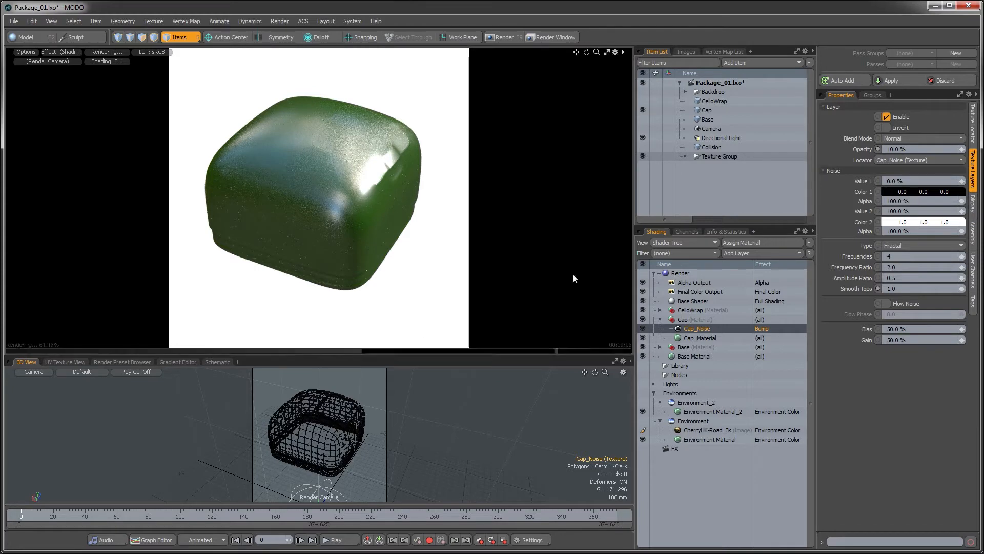
{"action": "left_click", "coordinate": [688, 318]}
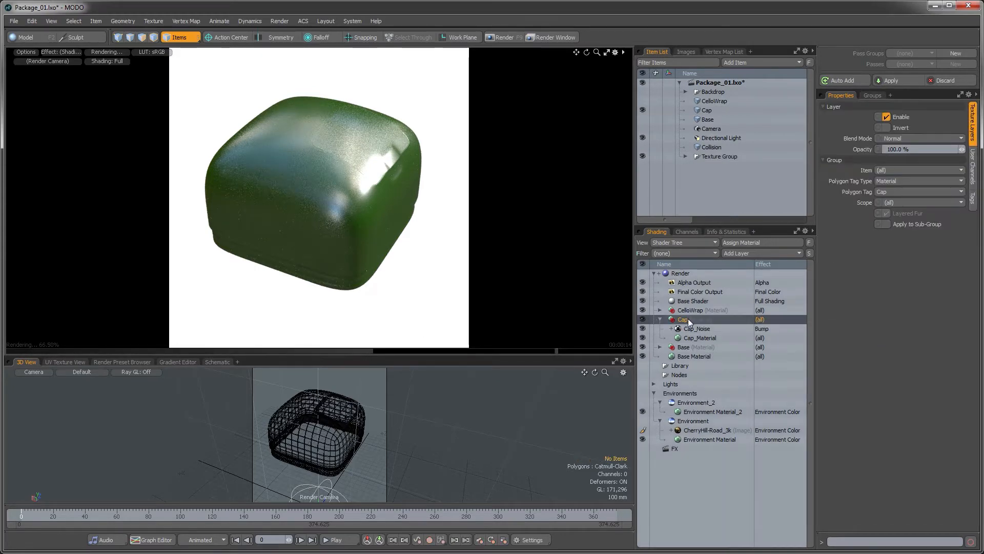
{"action": "left_click", "coordinate": [745, 254]}
{"action": "mouse_move", "coordinate": [739, 316]}
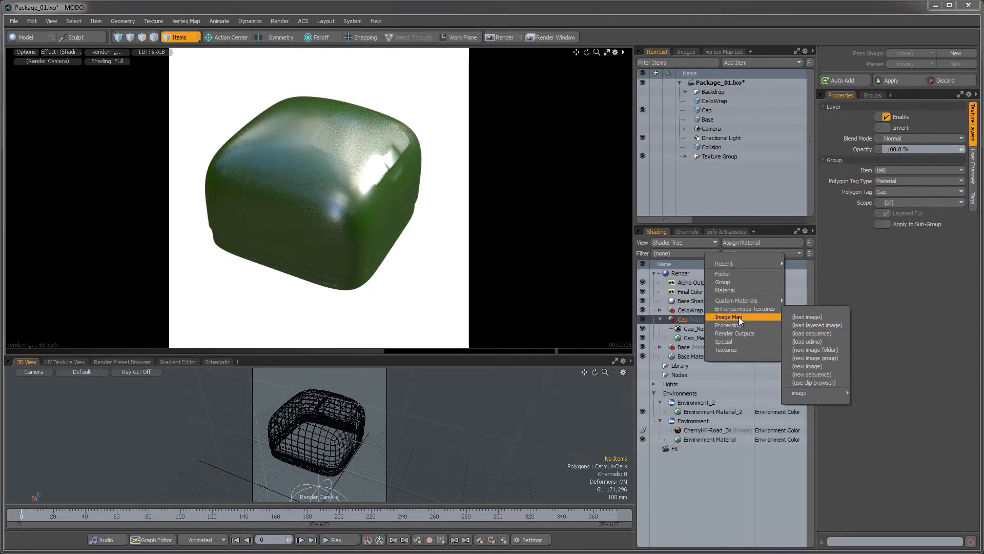
{"action": "left_click", "coordinate": [810, 316]}
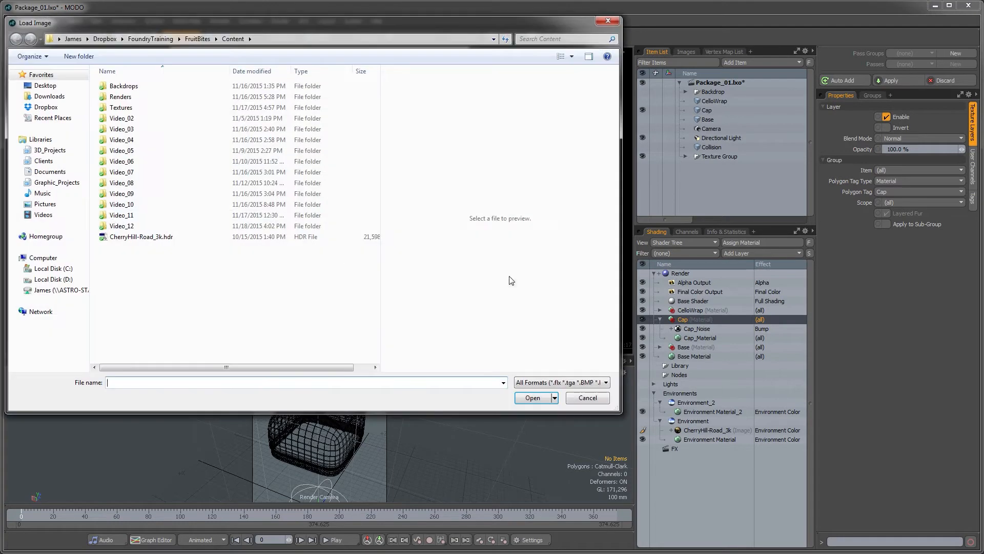
{"action": "double_click", "coordinate": [121, 107]}
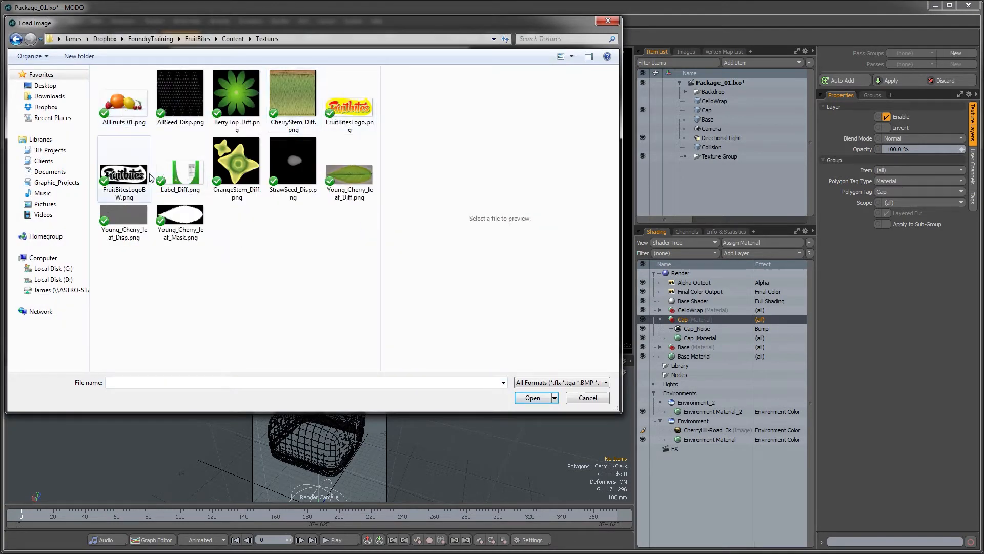
{"action": "double_click", "coordinate": [121, 176]}
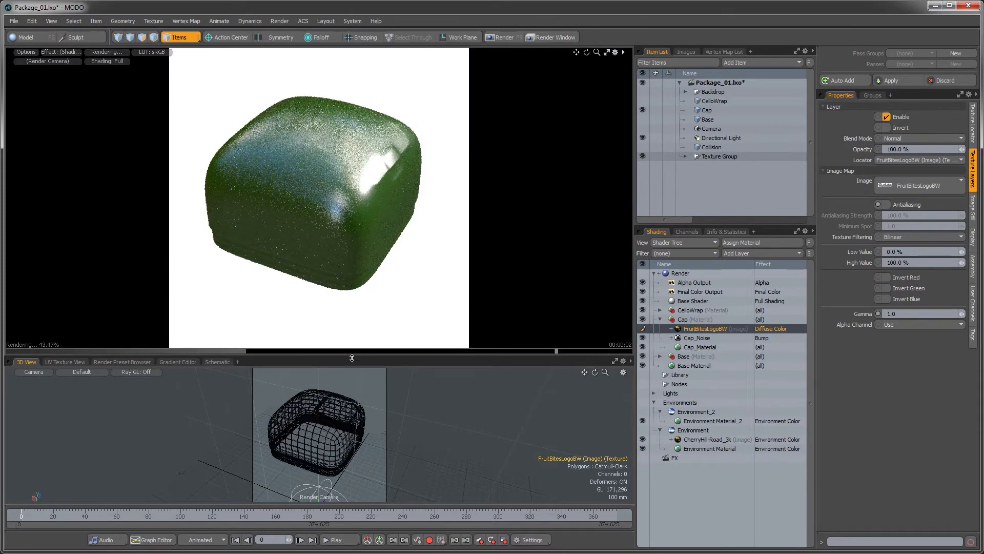
Step: Enlarge the 3D viewport and switch to the Setup layout
{"action": "left_click_drag", "start_coordinate": [357, 354], "coordinate": [351, 253]}
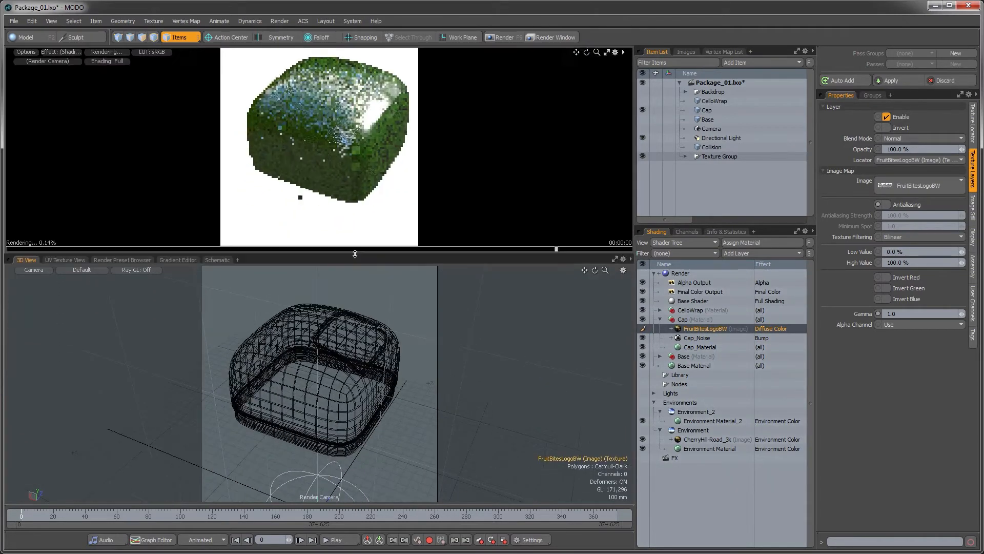
{"action": "key", "text": "ctrl+Tab"}
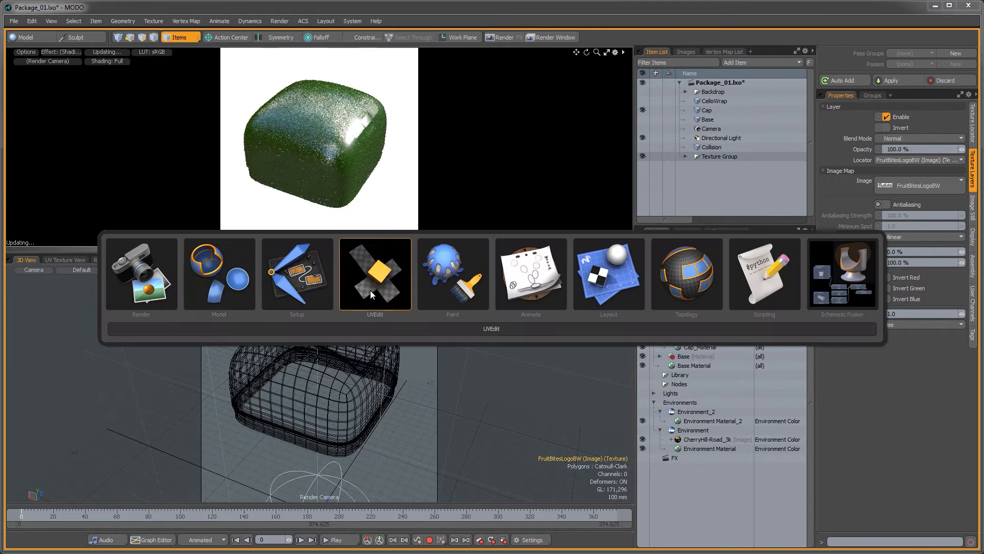
{"action": "left_click", "coordinate": [293, 286]}
{"action": "mouse_move", "coordinate": [408, 261]}
{"action": "left_mouse_down", "text": "alt"}
{"action": "mouse_move", "coordinate": [446, 266]}
{"action": "mouse_move", "coordinate": [438, 244]}
{"action": "mouse_move", "coordinate": [440, 259]}
{"action": "mouse_move", "coordinate": [410, 251]}
{"action": "left_mouse_up", "text": "alt"}
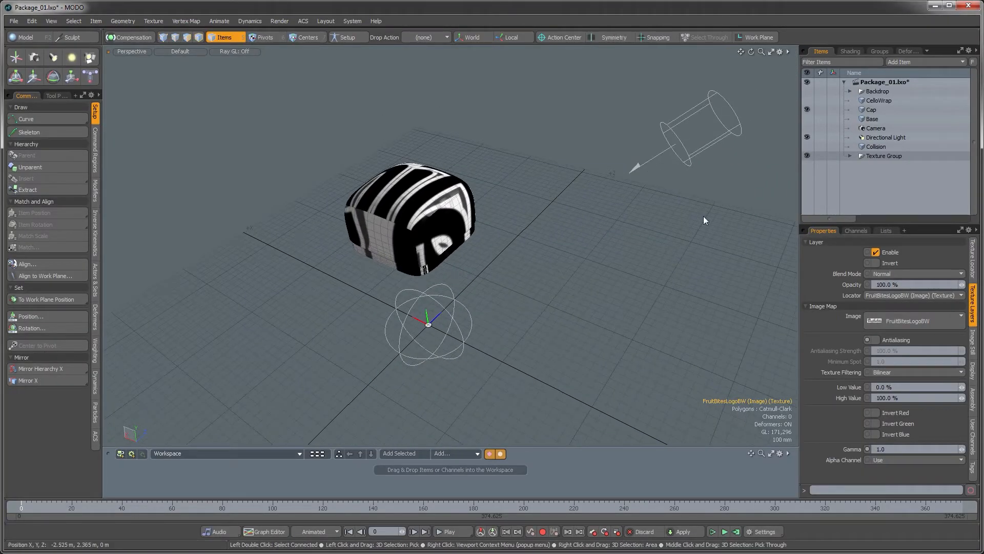
Step: Set the projection type of the FruitBitesLogoBW texture locator in the Cap group to Planar
{"action": "left_click", "coordinate": [850, 50]}
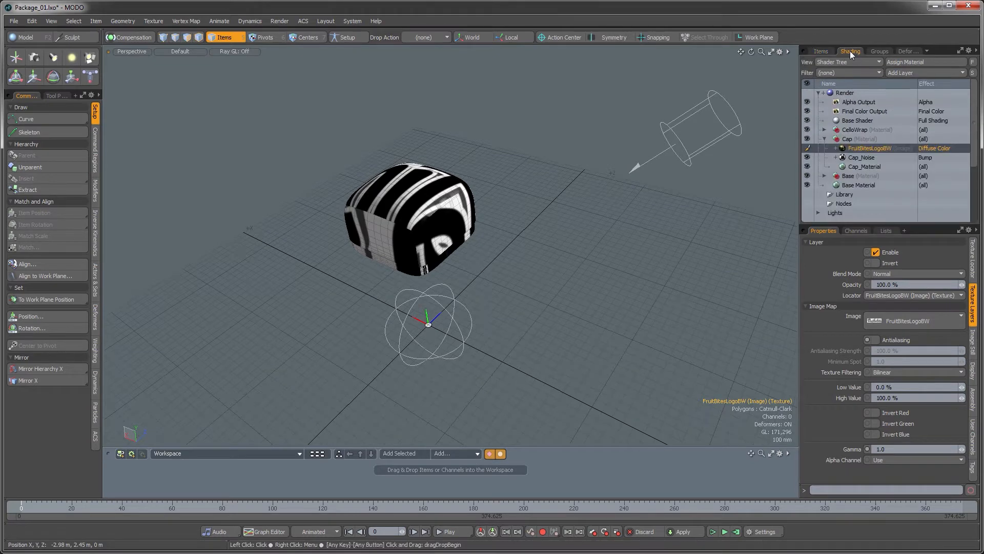
{"action": "left_click", "coordinate": [836, 148]}
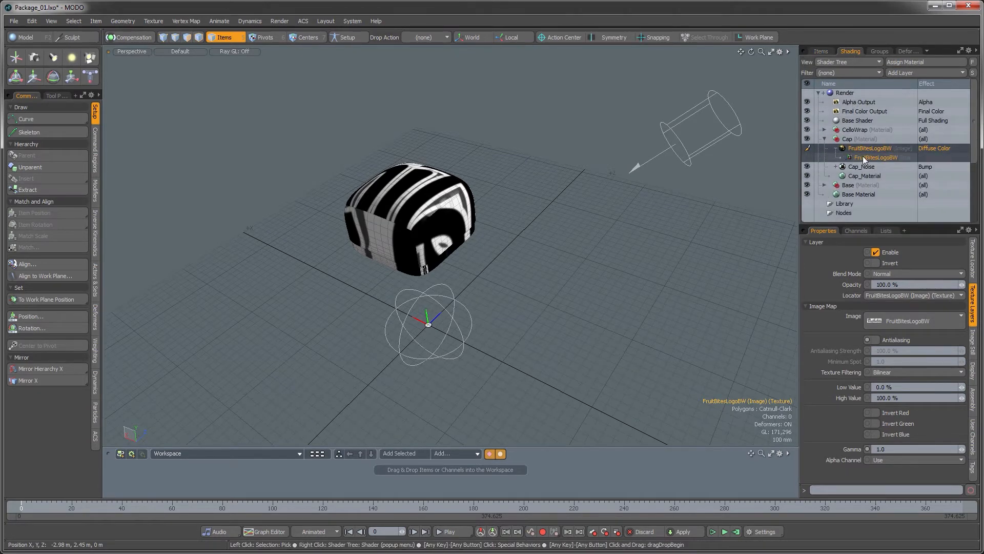
{"action": "left_click", "coordinate": [863, 157]}
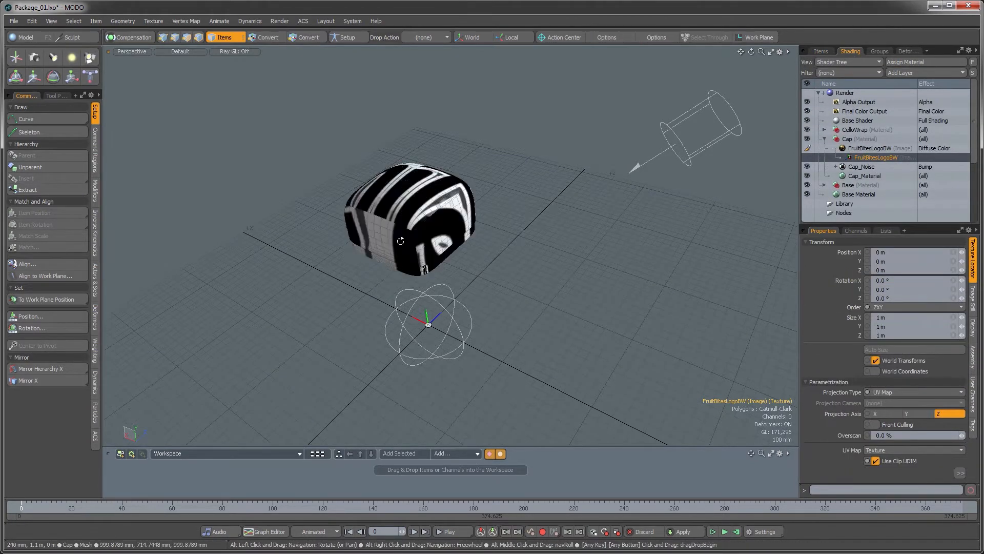
{"action": "left_click_drag", "start_coordinate": [435, 238], "coordinate": [467, 241], "text": "alt"}
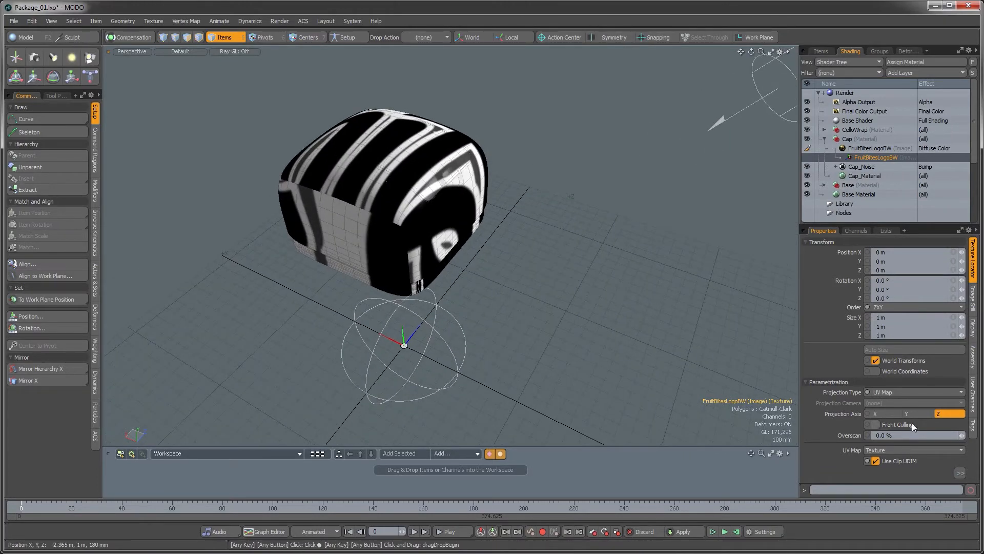
{"action": "left_click", "coordinate": [884, 393]}
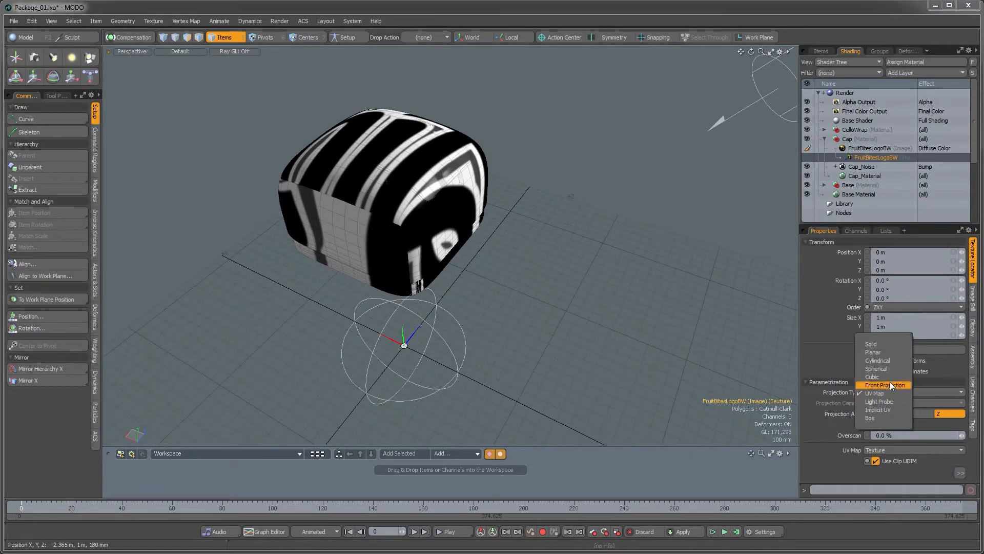
{"action": "left_click", "coordinate": [888, 354]}
{"action": "left_click_drag", "start_coordinate": [442, 365], "coordinate": [433, 337], "text": "alt"}
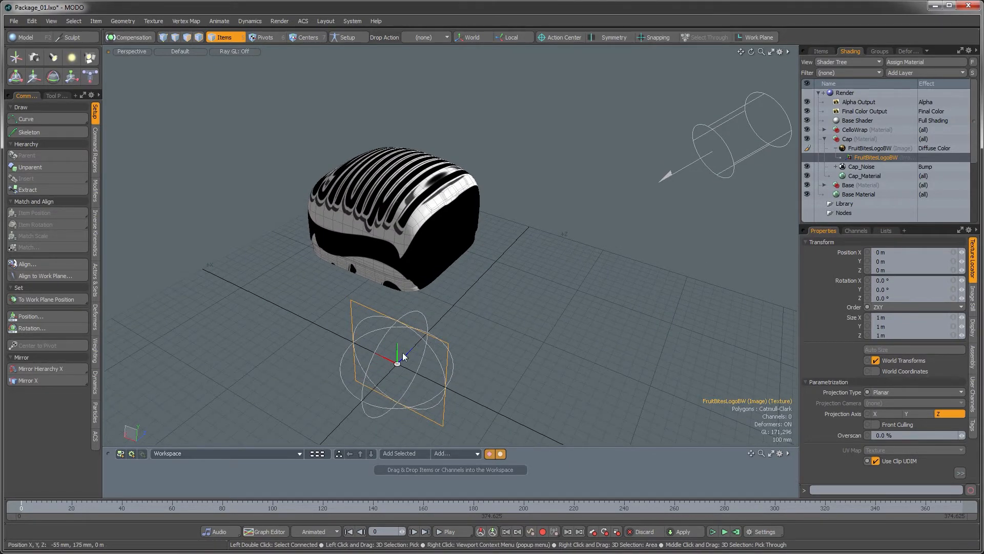
{"action": "left_click_drag", "start_coordinate": [400, 361], "coordinate": [402, 339], "text": "alt"}
{"action": "scroll", "coordinate": [395, 354], "scroll_direction": "down", "scroll_amount": 3}
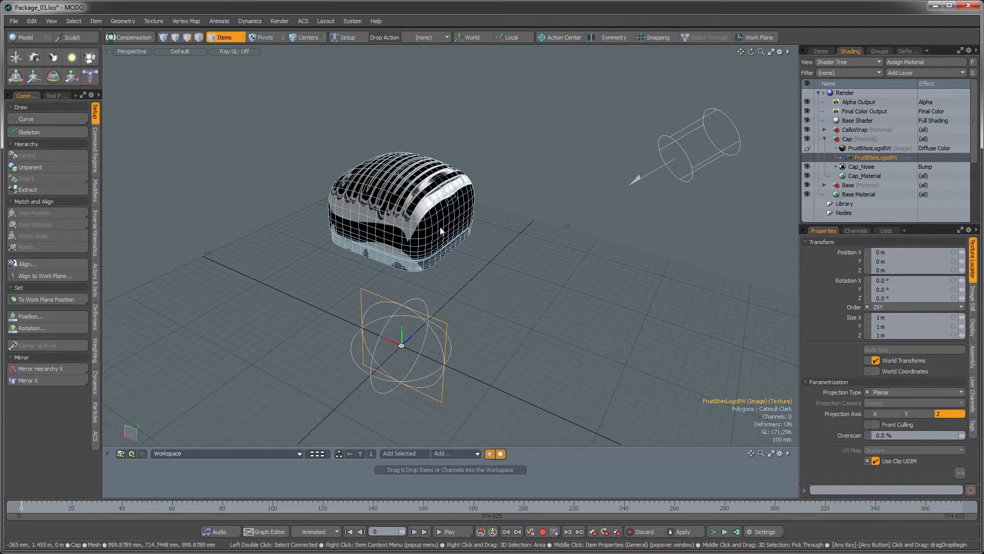
{"action": "left_click_drag", "start_coordinate": [420, 336], "coordinate": [435, 329], "text": "alt"}
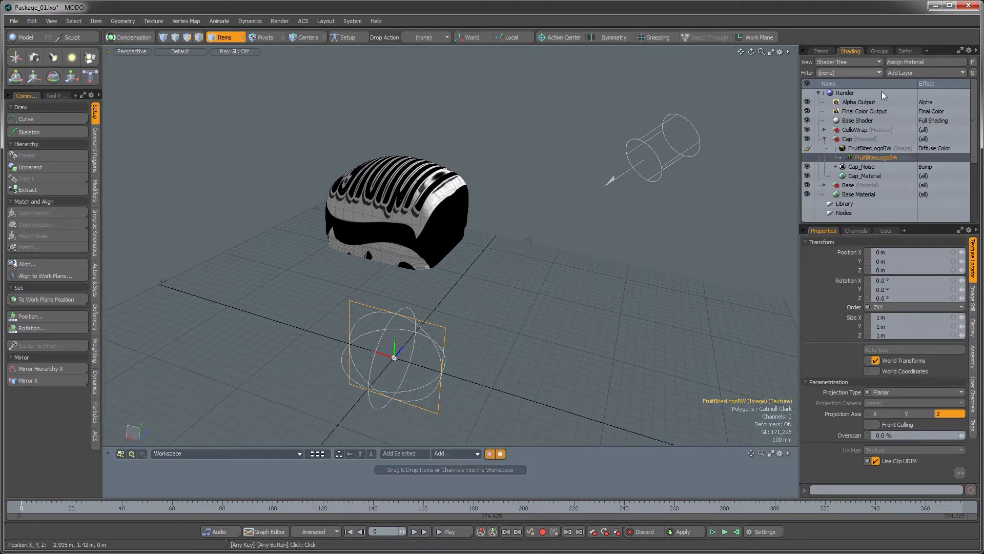
Step: Add a Clips list to the item and shading panel group and widen it to show each image's full resolution
{"action": "left_click_drag", "start_coordinate": [799, 265], "coordinate": [781, 265]}
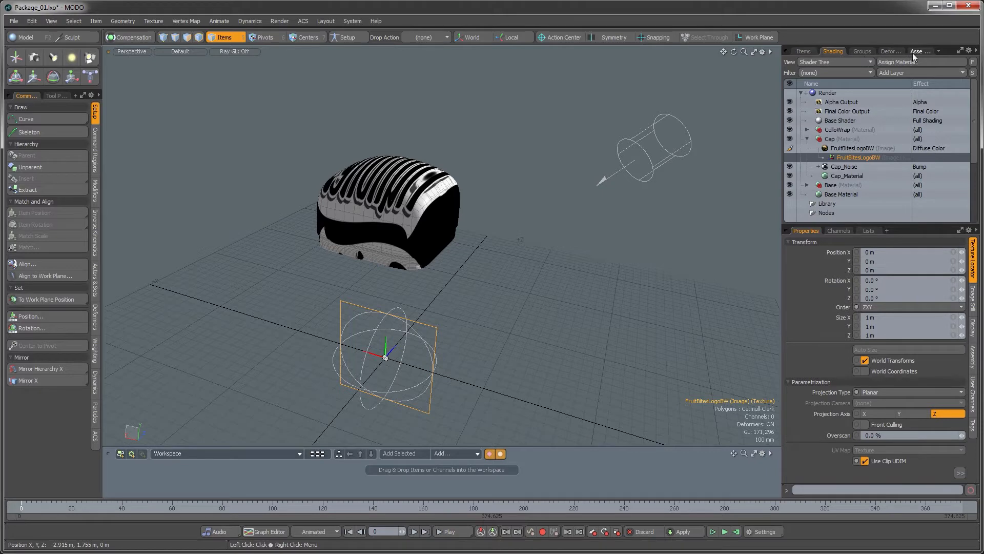
{"action": "mouse_move", "coordinate": [782, 108]}
{"action": "left_mouse_down"}
{"action": "mouse_move", "coordinate": [669, 108]}
{"action": "mouse_move", "coordinate": [777, 112]}
{"action": "left_mouse_up"}
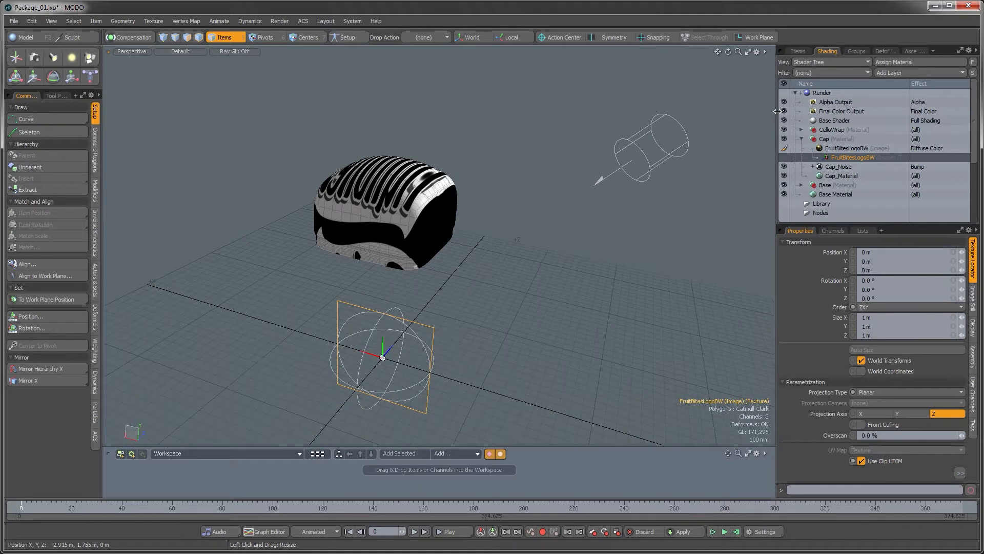
{"action": "left_click", "coordinate": [914, 52]}
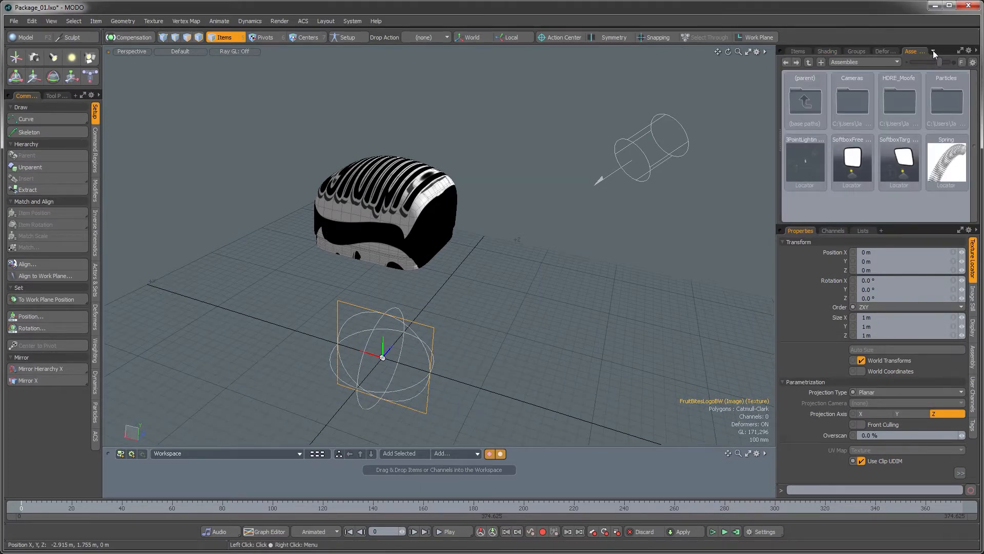
{"action": "left_click", "coordinate": [933, 51]}
{"action": "mouse_move", "coordinate": [936, 61]}
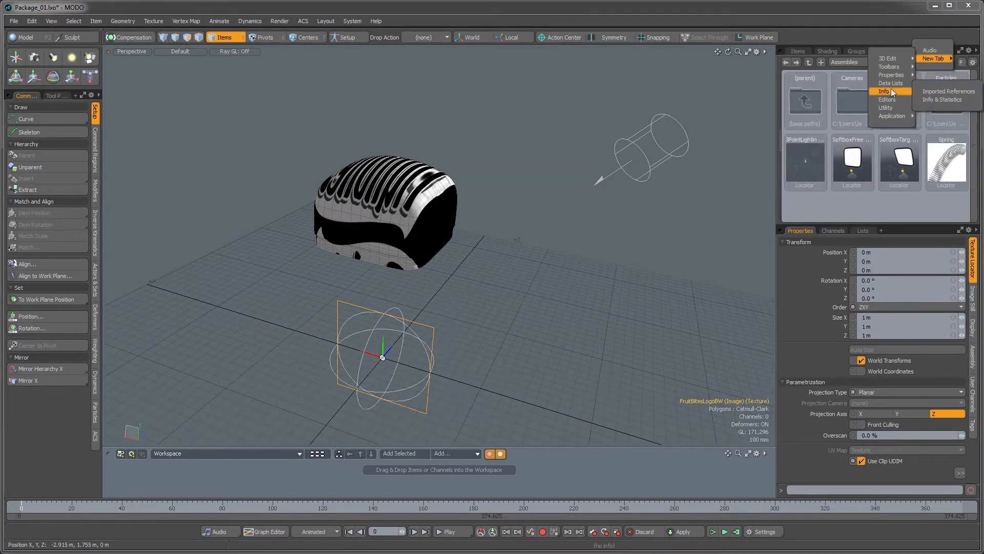
{"action": "mouse_move", "coordinate": [892, 101]}
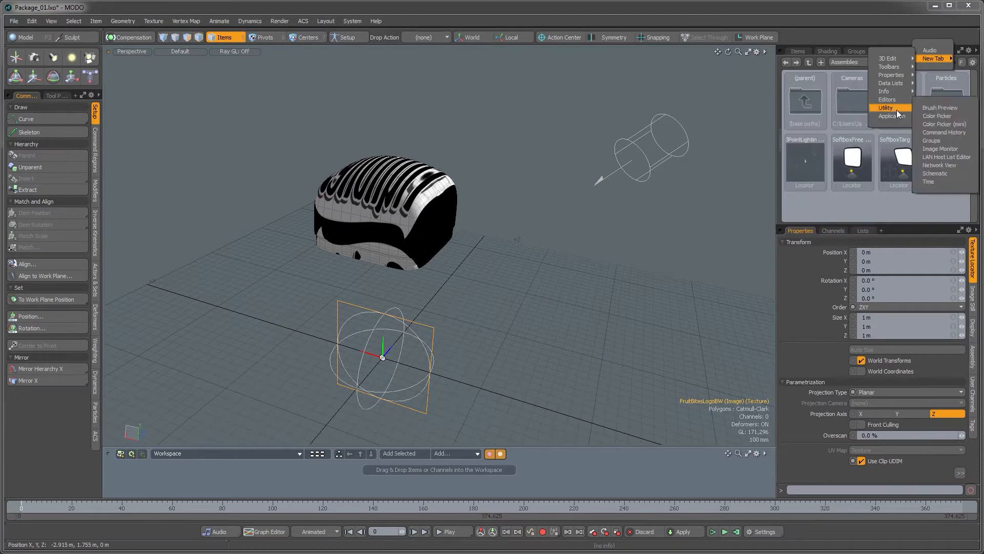
{"action": "mouse_move", "coordinate": [893, 83]}
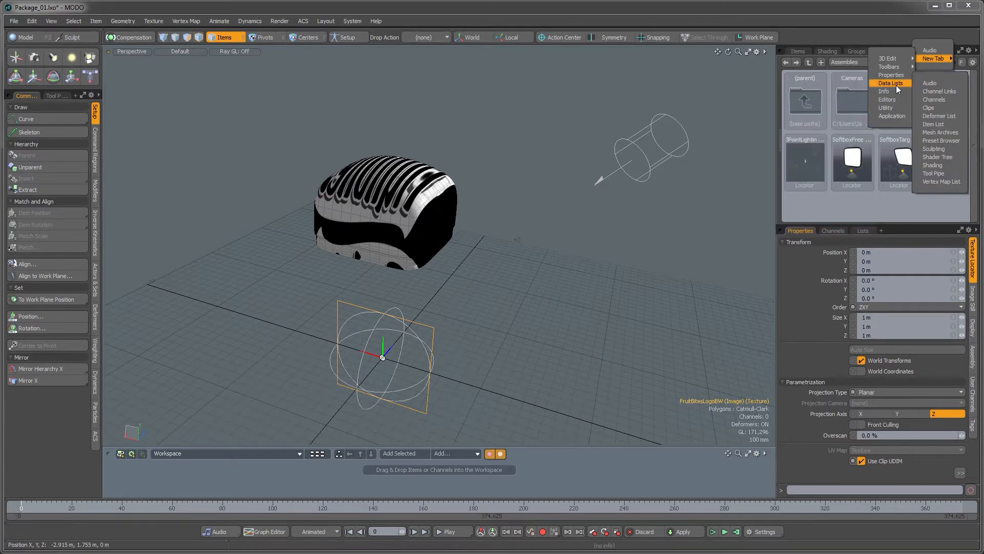
{"action": "left_click", "coordinate": [929, 108]}
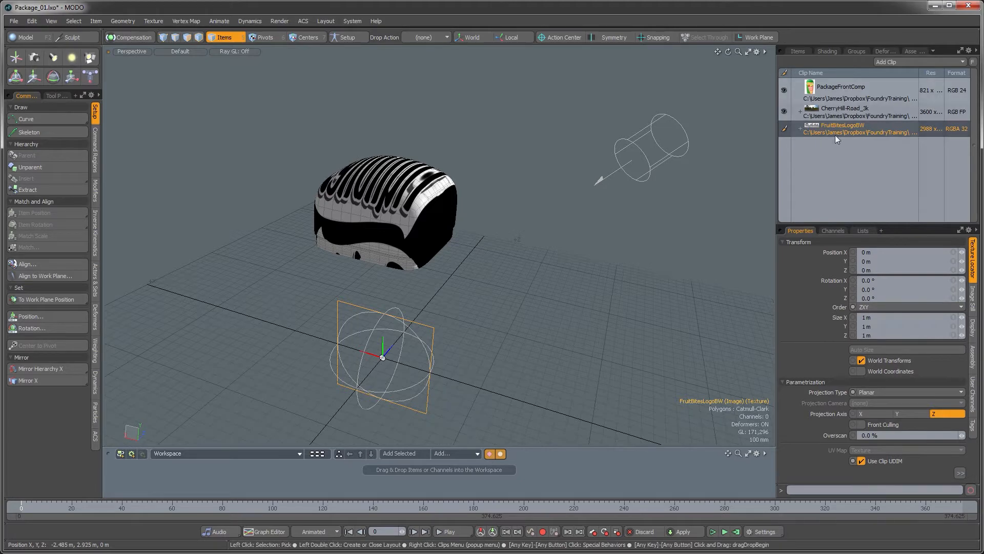
{"action": "mouse_move", "coordinate": [776, 152]}
{"action": "left_mouse_down"}
{"action": "mouse_move", "coordinate": [718, 153]}
{"action": "mouse_move", "coordinate": [772, 156]}
{"action": "left_mouse_up"}
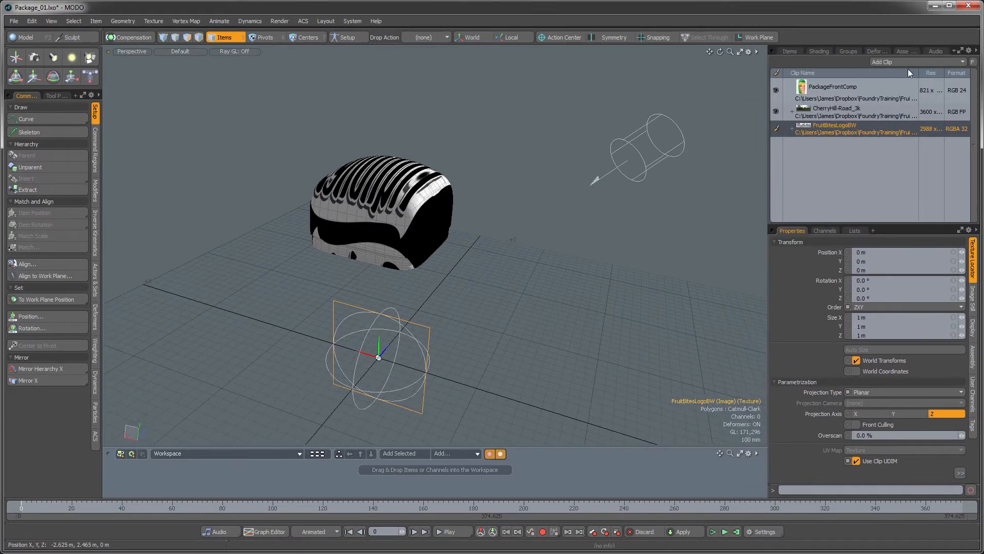
{"action": "left_click_drag", "start_coordinate": [918, 105], "coordinate": [900, 105]}
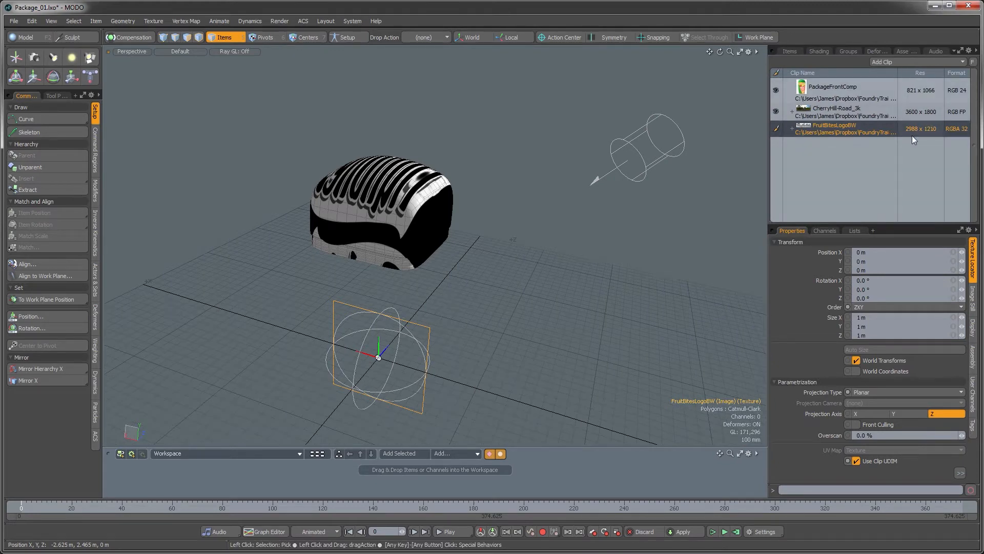
Step: Set the logo texture locator's size to 2.988 m in X and 1.21 m in Z
{"action": "left_click_drag", "start_coordinate": [406, 362], "coordinate": [420, 334], "text": "alt"}
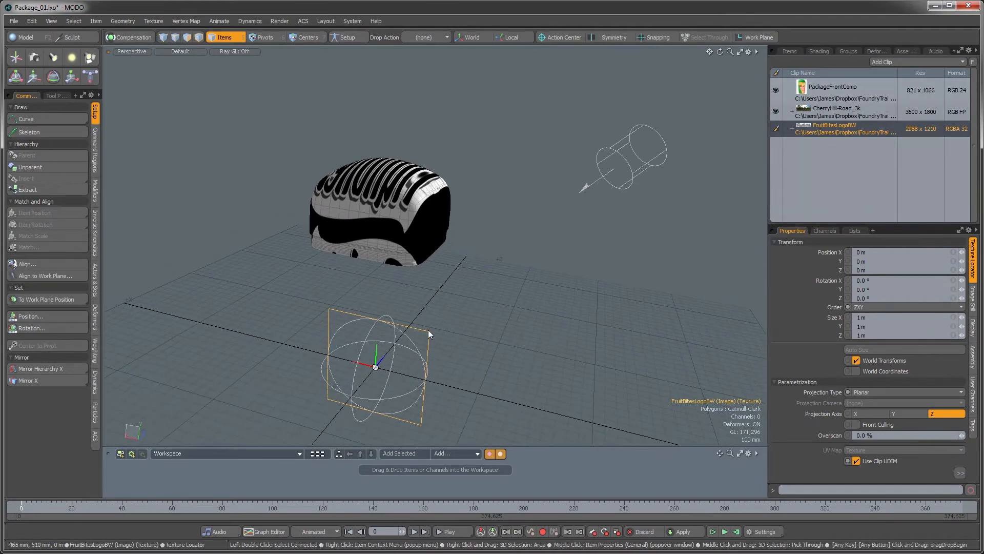
{"action": "left_click_drag", "start_coordinate": [464, 312], "coordinate": [457, 289], "text": "alt+shift"}
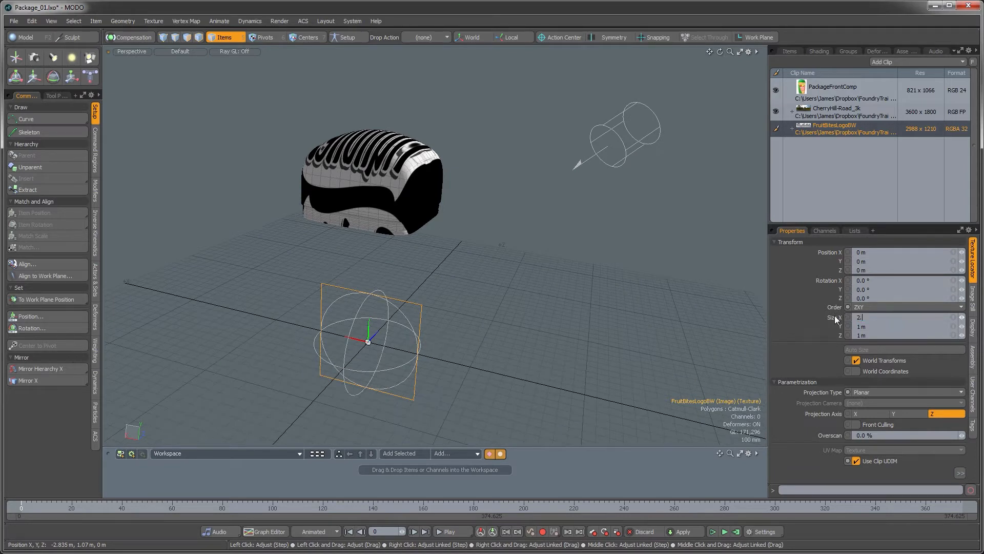
{"action": "key", "text": "Tab"}
{"action": "key", "text": "Tab"}
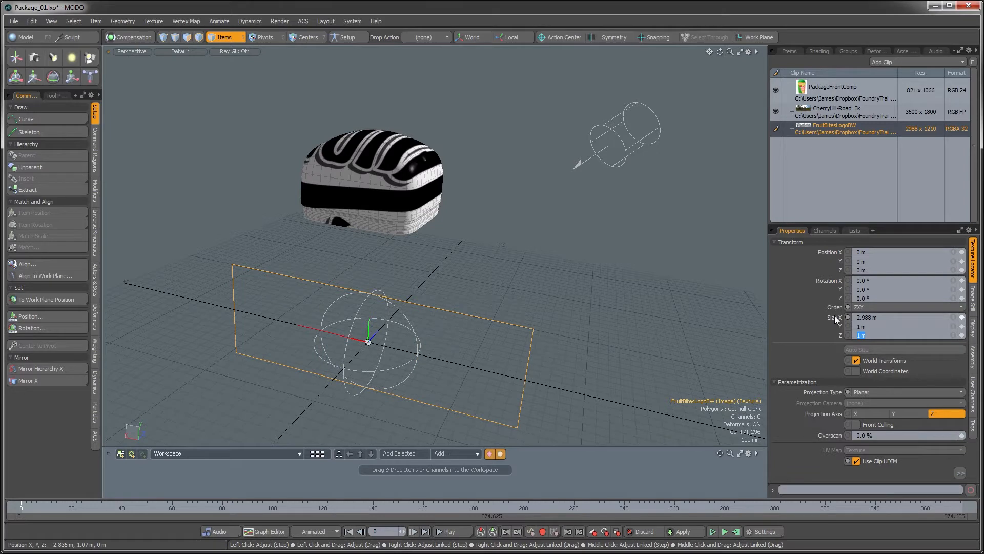
{"action": "type", "text": "1.21"}
{"action": "key", "text": "Return"}
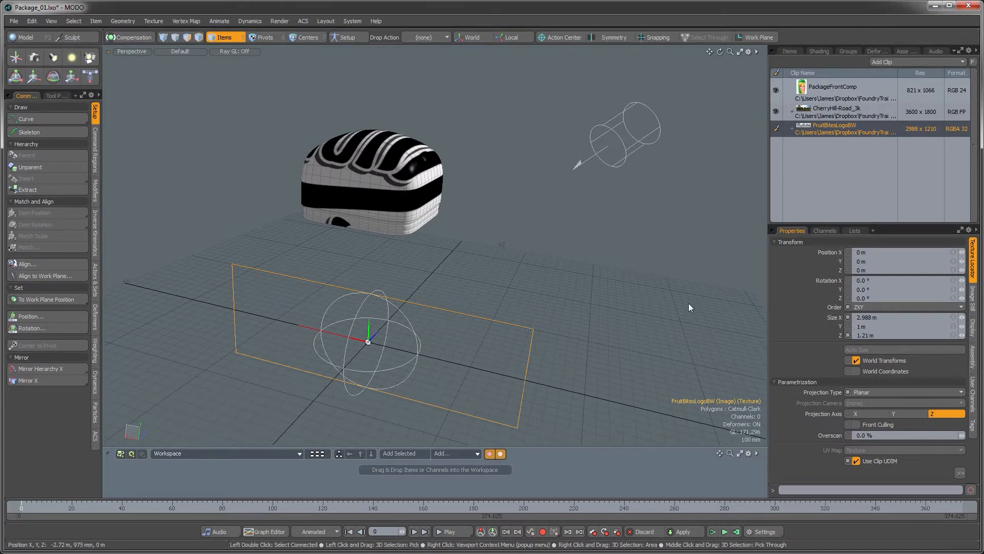
Step: Scale the logo locator down uniformly to about 1.61 m in X and raise it to about 1.855 m in Y
{"action": "left_click_drag", "start_coordinate": [407, 356], "coordinate": [376, 236], "text": "alt"}
{"action": "key", "text": "r"}
{"action": "key", "text": "w"}
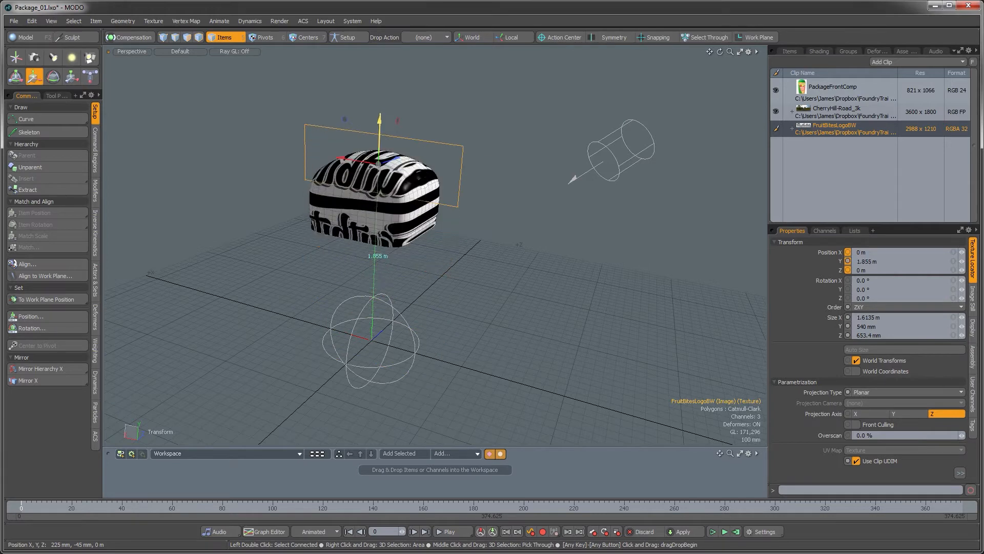
Step: Rotate the logo locator to -63° in X and 90° in Y, and move it to about X 155 mm, Y 2.01 m
{"action": "left_click_drag", "start_coordinate": [356, 202], "coordinate": [298, 177], "text": "ctrl+alt"}
{"action": "key", "text": "e"}
{"action": "key", "text": "w"}
{"action": "left_click_drag", "start_coordinate": [310, 253], "coordinate": [369, 256], "text": "alt"}
Step: In the Front view, tilt the logo locator to -76° in X and move it to about X 202 mm, Y 1.948 m against the cap's surface
{"action": "key", "text": "ctrl+space"}
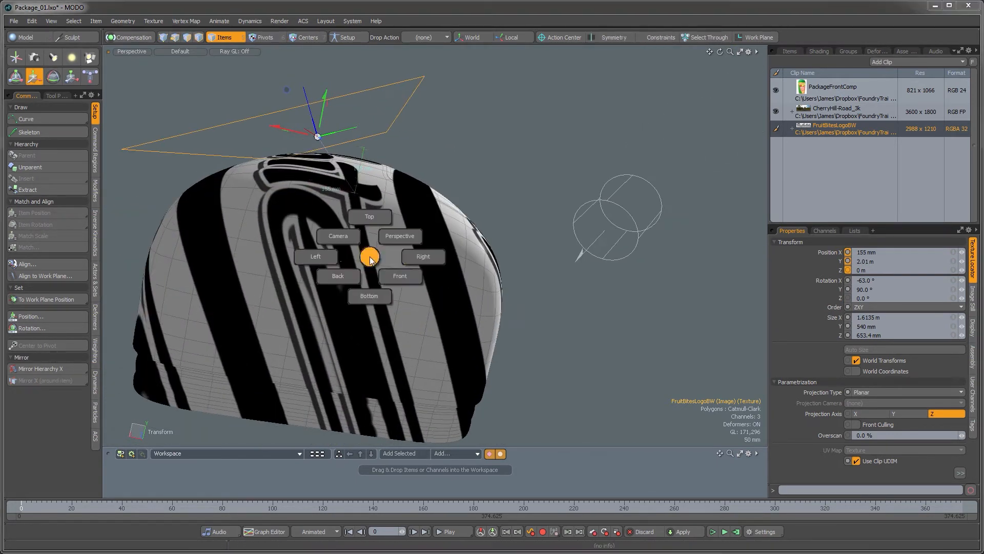
{"action": "left_click", "coordinate": [407, 265]}
{"action": "key", "text": "ctrl+space"}
{"action": "left_click", "coordinate": [413, 267]}
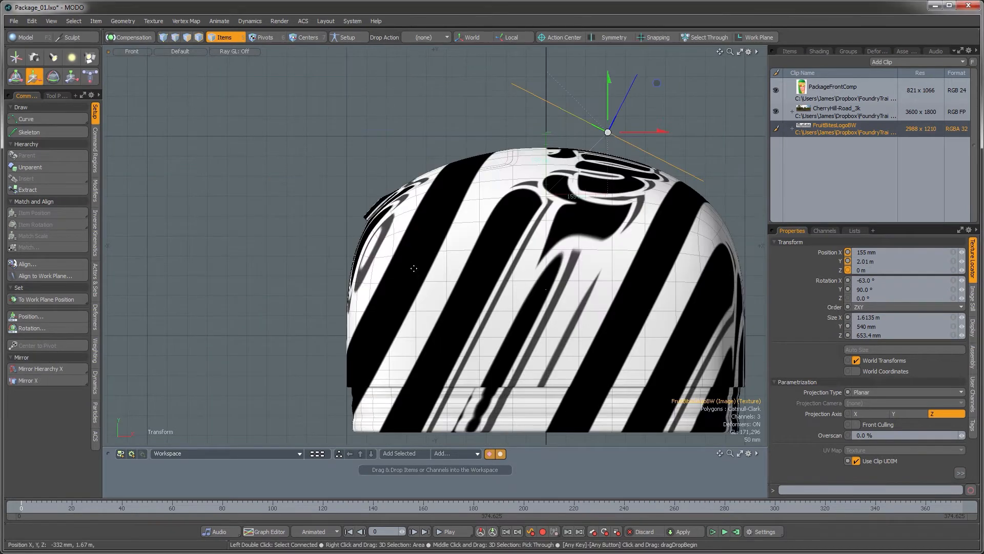
{"action": "left_click_drag", "start_coordinate": [414, 268], "coordinate": [235, 364], "text": "alt+shift"}
{"action": "key", "text": "e"}
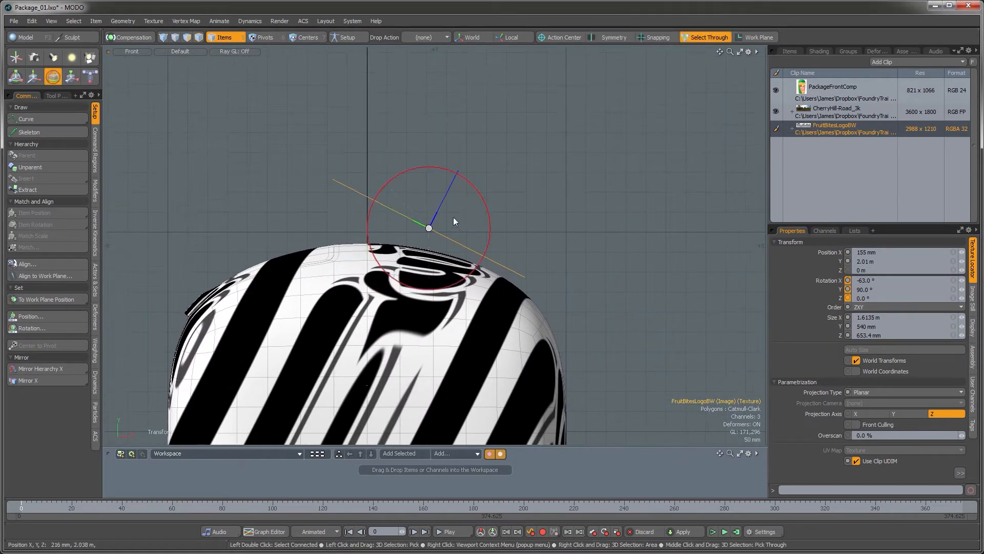
{"action": "left_click_drag", "start_coordinate": [486, 225], "coordinate": [496, 205]}
{"action": "key", "text": "w"}
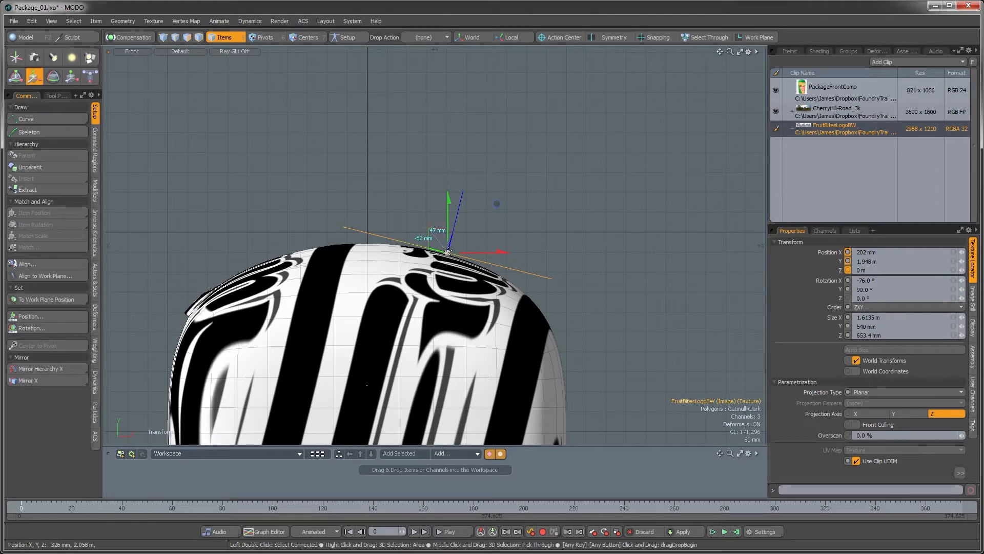
Step: In the Perspective view, scale the logo locator down uniformly to about 702 mm in X so a whole logo fits on the cap
{"action": "key", "text": "ctrl+space"}
{"action": "left_click", "coordinate": [445, 254]}
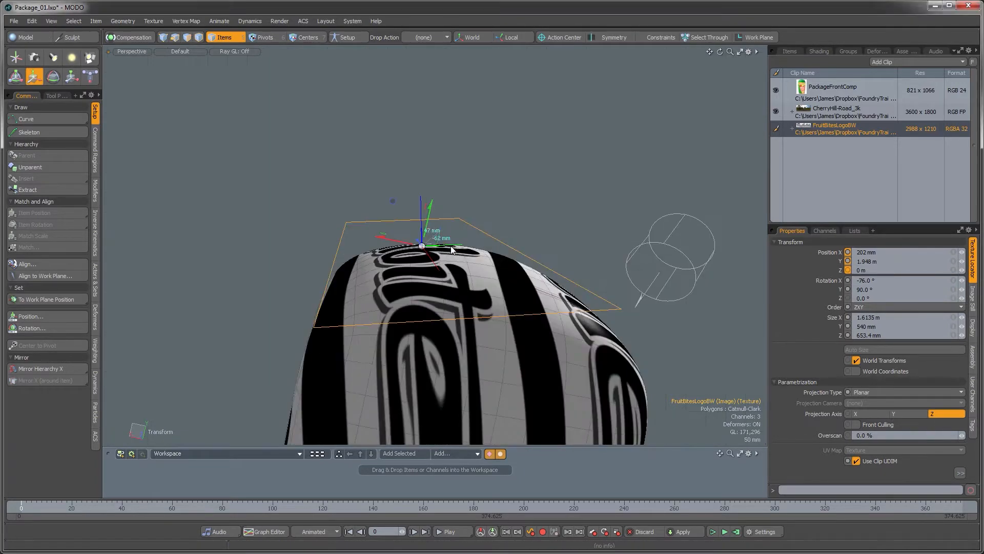
{"action": "left_click_drag", "start_coordinate": [441, 256], "coordinate": [454, 312], "text": "alt"}
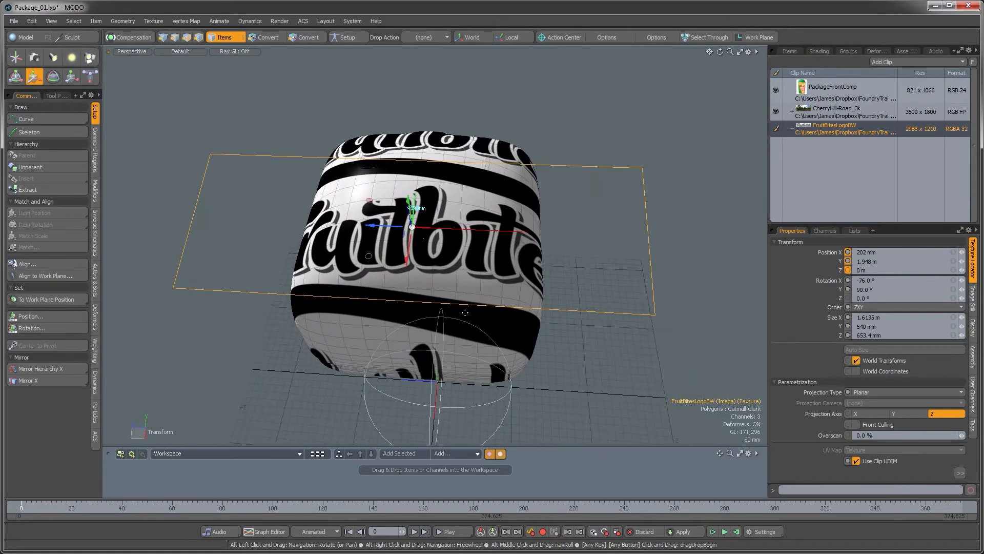
{"action": "left_click_drag", "start_coordinate": [412, 227], "coordinate": [331, 272]}
{"action": "scroll", "coordinate": [385, 227], "scroll_direction": "up", "scroll_amount": 4}
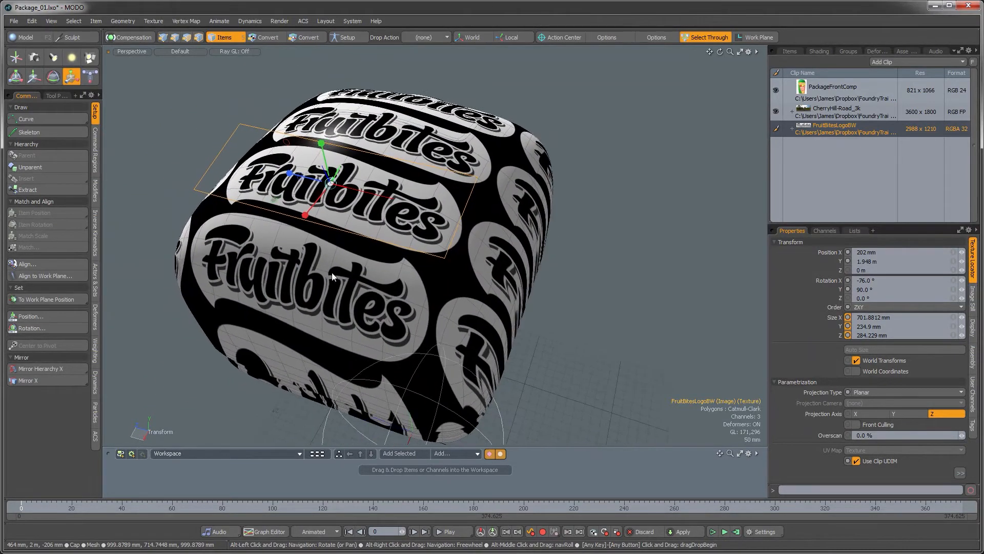
{"action": "key", "text": "q"}
{"action": "left_click_drag", "start_coordinate": [706, 218], "coordinate": [718, 198], "text": "alt"}
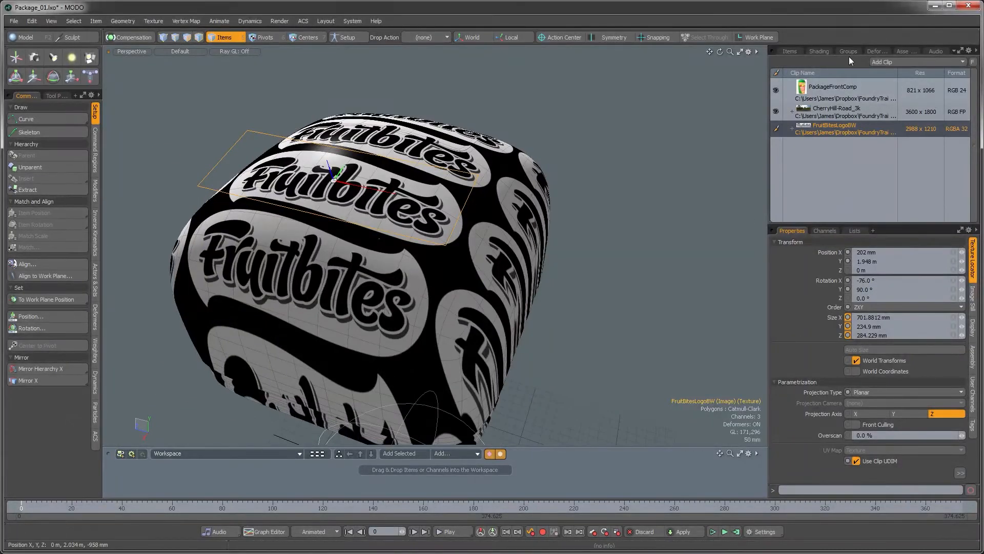
Step: Switch to the Render layout and start the render preview of the cap
{"action": "left_click", "coordinate": [819, 51]}
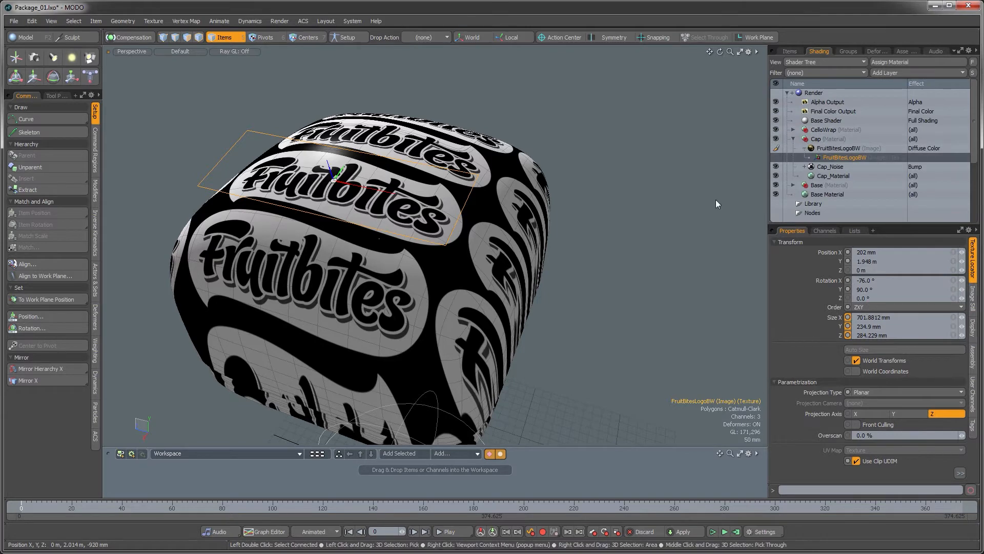
{"action": "key", "text": "ctrl+Tab"}
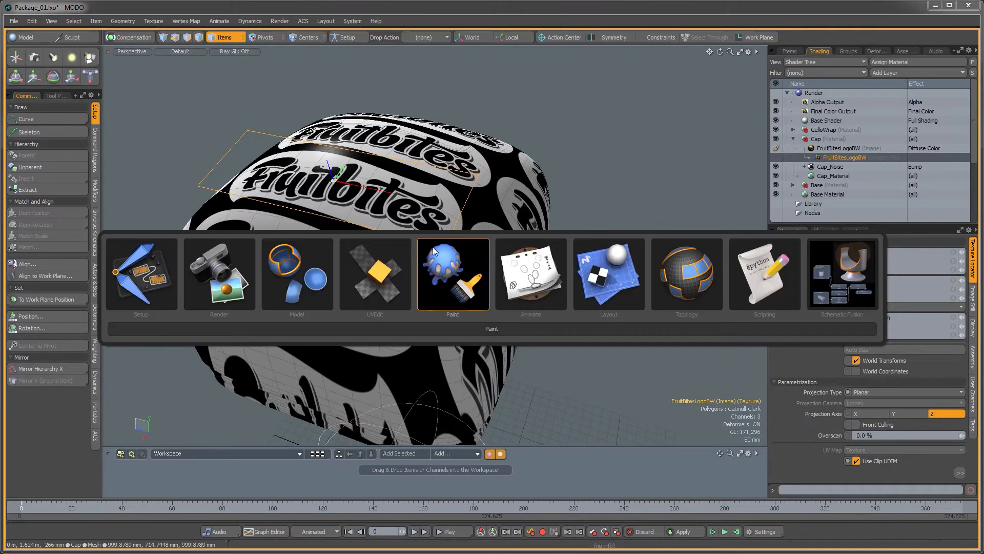
{"action": "left_click", "coordinate": [219, 294]}
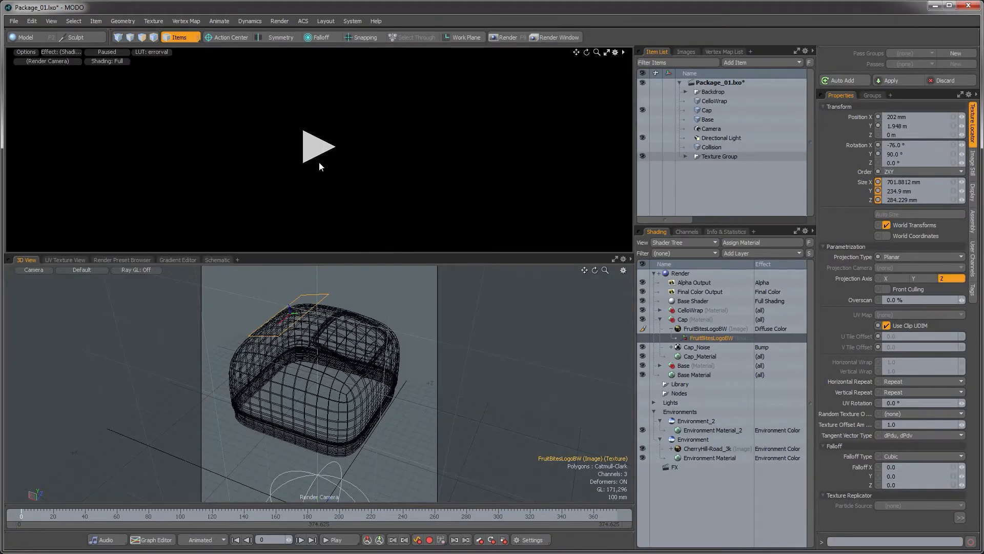
{"action": "left_click", "coordinate": [318, 162]}
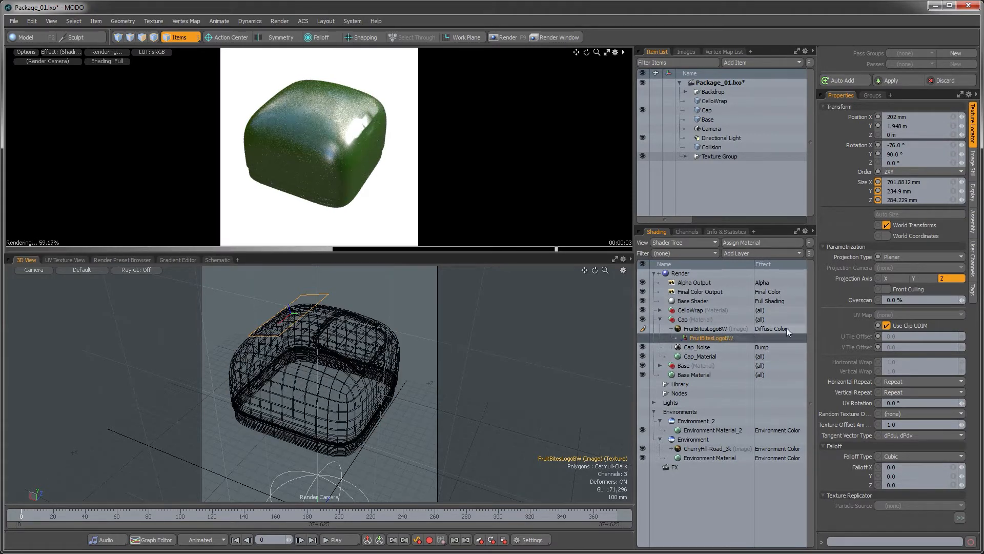
Step: Change the effect of the Cap's FruitBitesLogoBW image layer to Bump
{"action": "left_click", "coordinate": [783, 328]}
{"action": "left_click", "coordinate": [780, 328]}
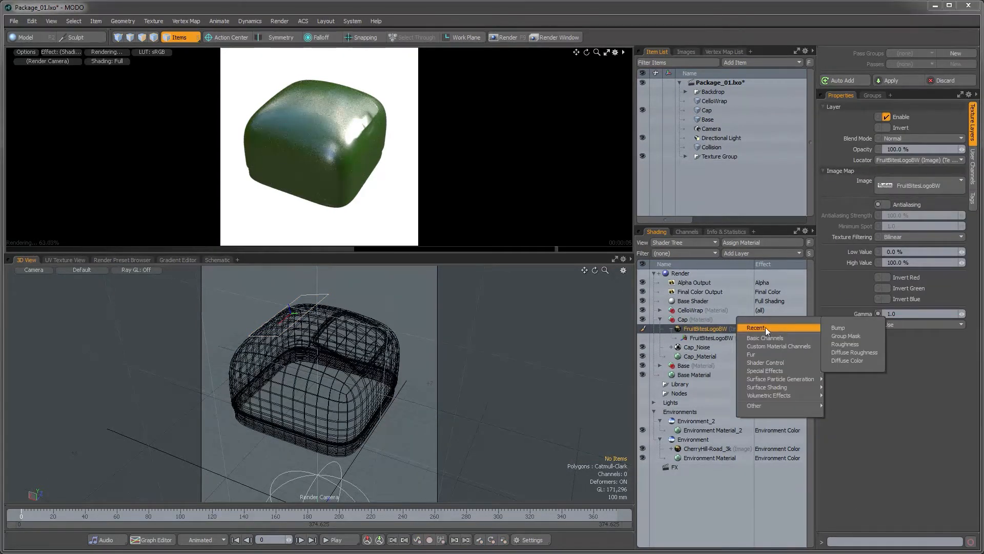
{"action": "left_click", "coordinate": [832, 327]}
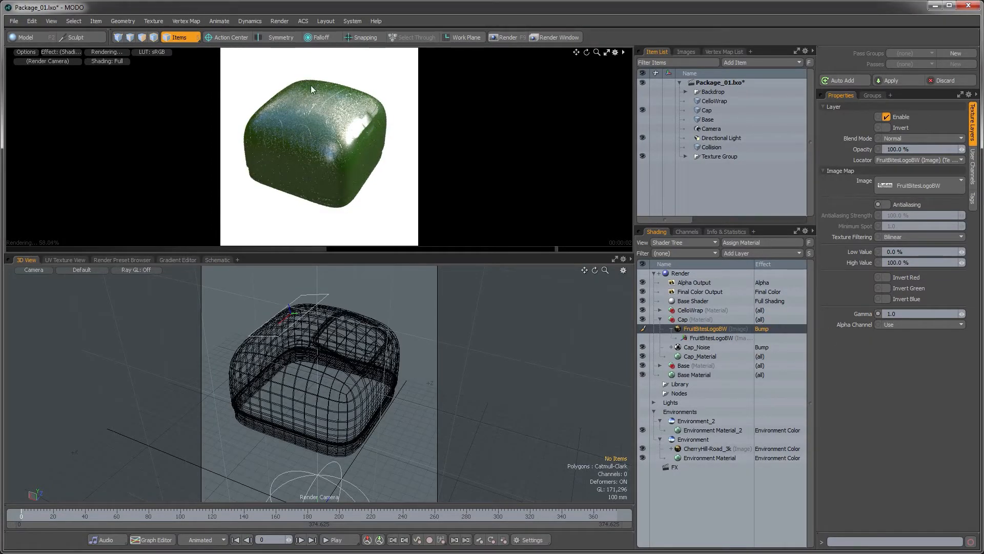
Step: Set the bump amplitude of Cap_Material to 5 mm
{"action": "left_click", "coordinate": [696, 355]}
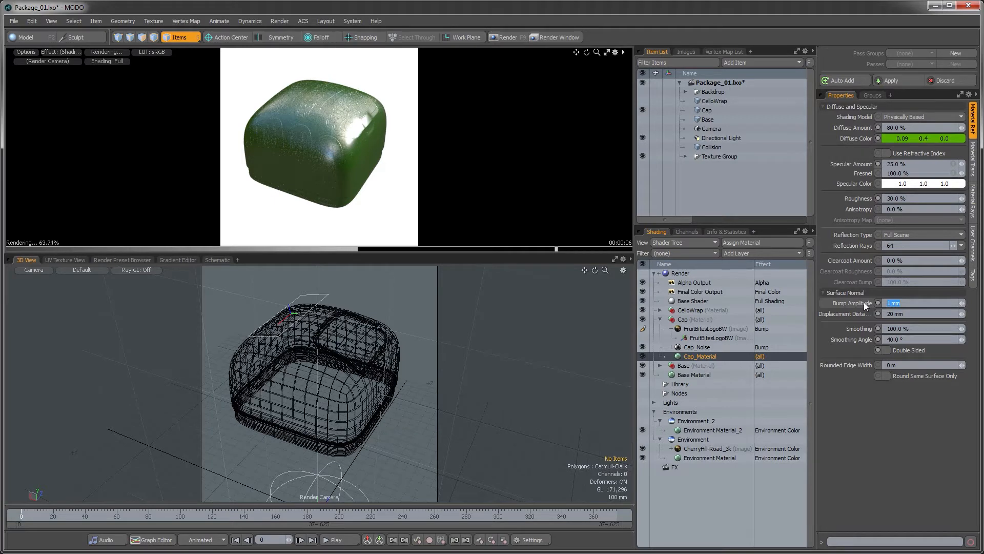
{"action": "type", "text": "5 mm"}
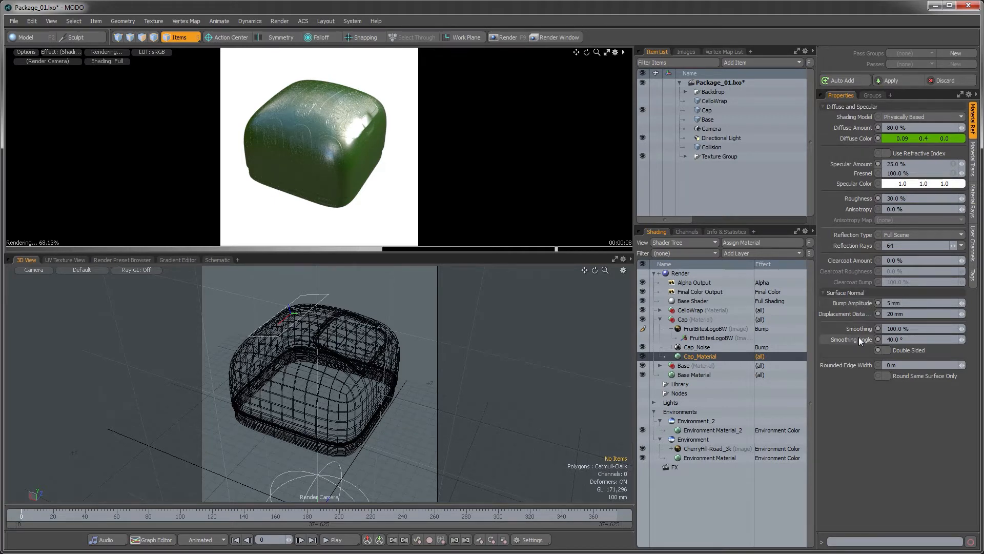
{"action": "key", "text": "Return"}
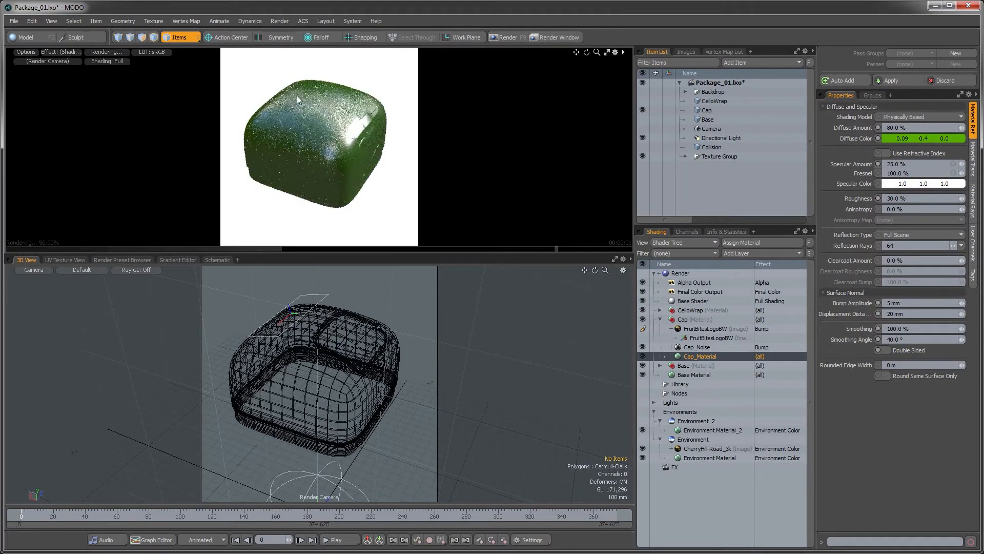
Step: Reduce the opacity of the Cap_Noise bump layer to 2%
{"action": "left_click", "coordinate": [691, 347]}
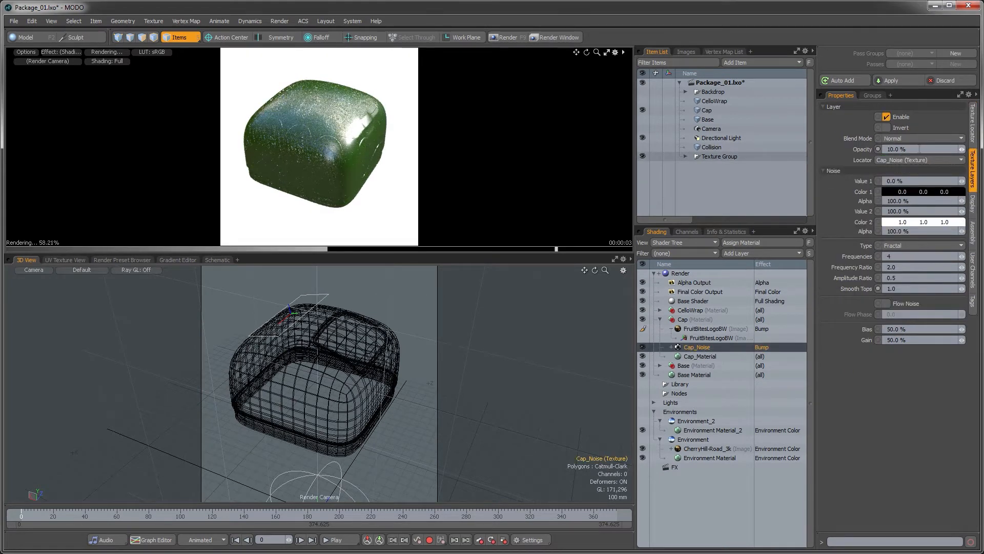
{"action": "left_click", "coordinate": [892, 148]}
{"action": "type", "text": "2"}
{"action": "key", "text": "Return"}
Step: Set both the horizontal and vertical repeat of the logo's texture locator to Edge and check the embossed logo up close
{"action": "left_click", "coordinate": [689, 338]}
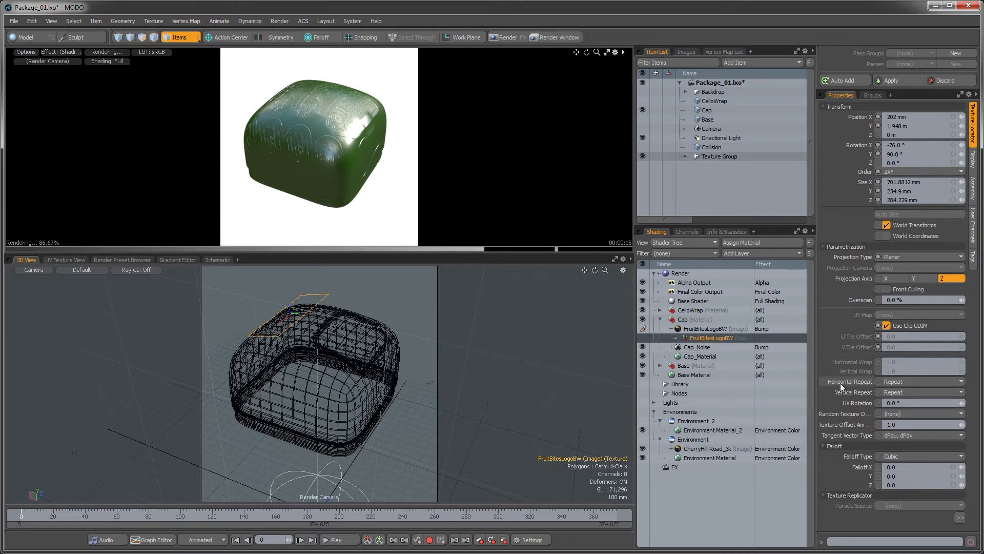
{"action": "left_click", "coordinate": [902, 383]}
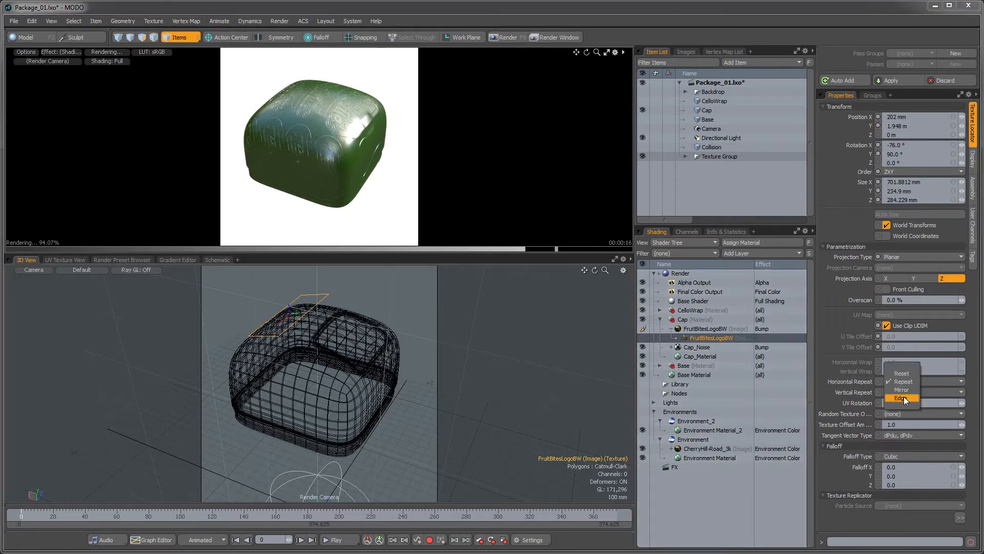
{"action": "left_click", "coordinate": [903, 397]}
{"action": "left_click", "coordinate": [902, 392]}
{"action": "left_click", "coordinate": [905, 407]}
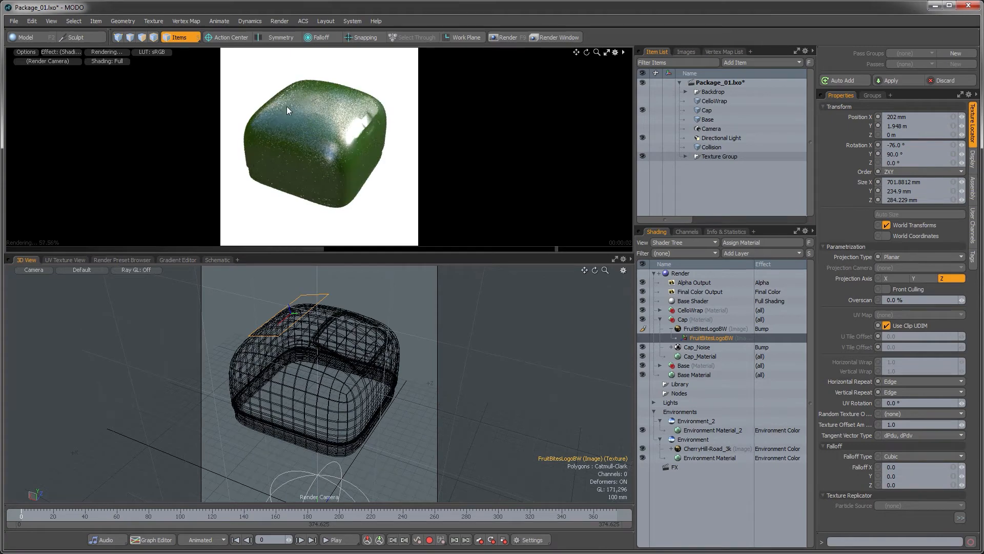
{"action": "left_click_drag", "start_coordinate": [324, 385], "coordinate": [405, 348], "text": "alt"}
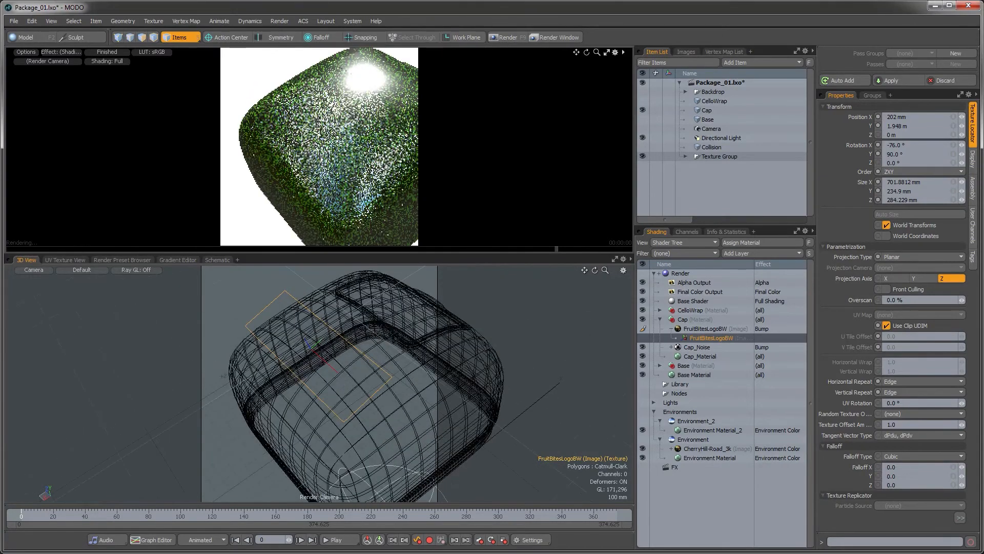
{"action": "left_click_drag", "start_coordinate": [310, 167], "coordinate": [378, 172], "text": "ctrl+alt"}
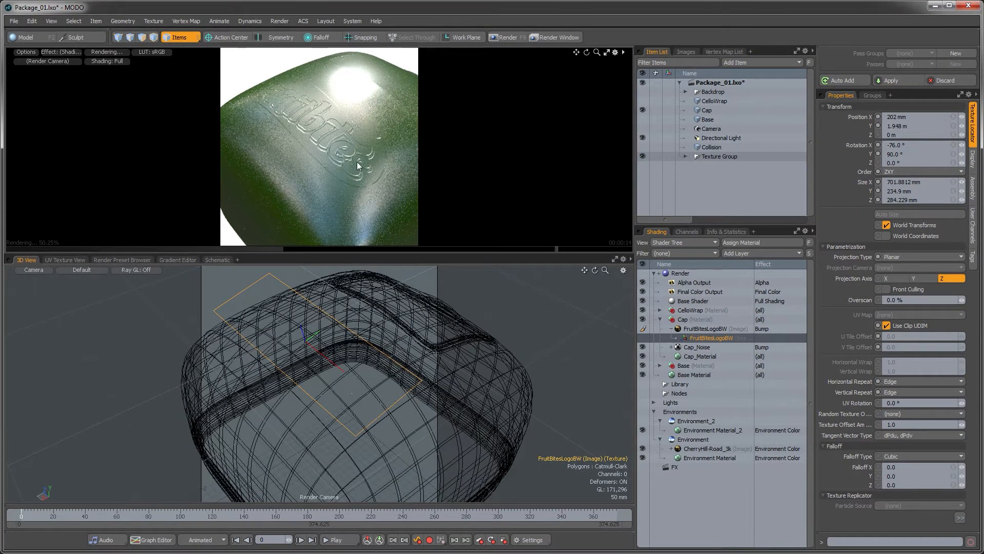
Step: Duplicate the FruitBitesLogoBW bump layer and set the upper copy's effect to Roughness
{"action": "left_click", "coordinate": [669, 330]}
{"action": "left_click", "coordinate": [671, 330]}
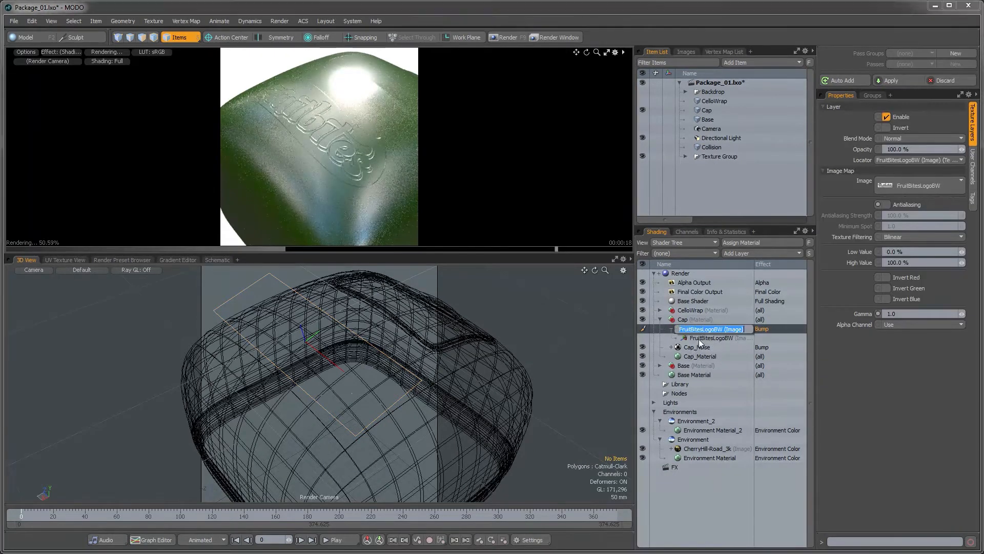
{"action": "key", "text": "Escape"}
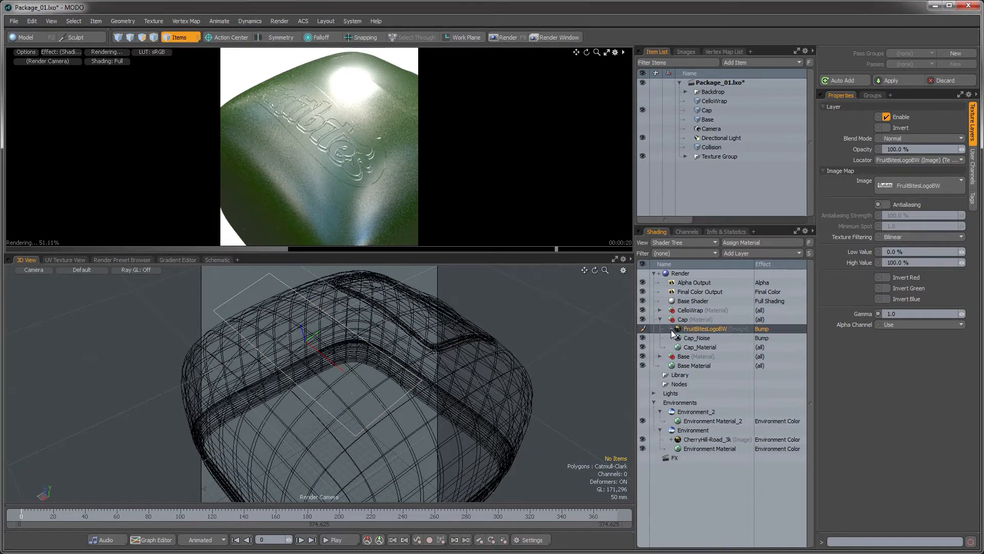
{"action": "right_click", "coordinate": [693, 330]}
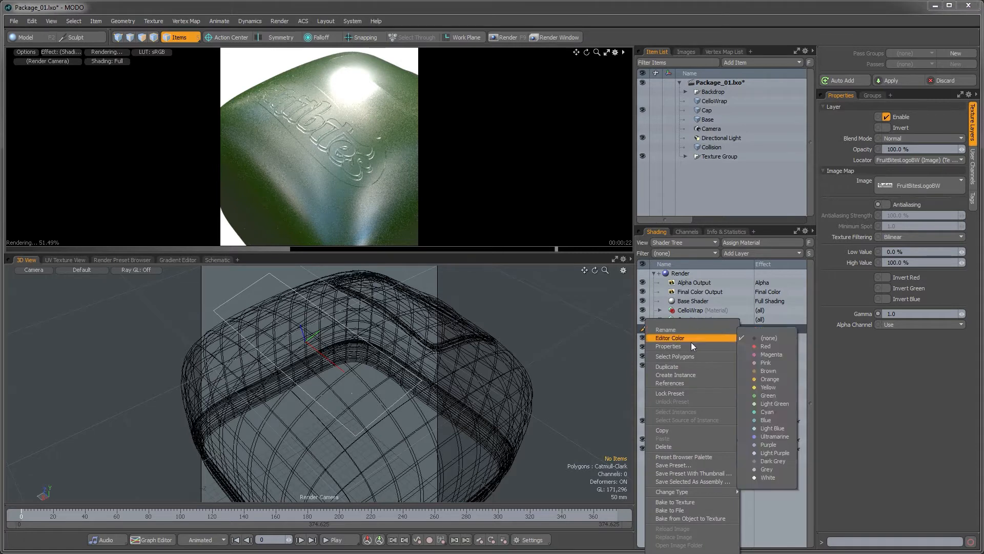
{"action": "left_click", "coordinate": [681, 366]}
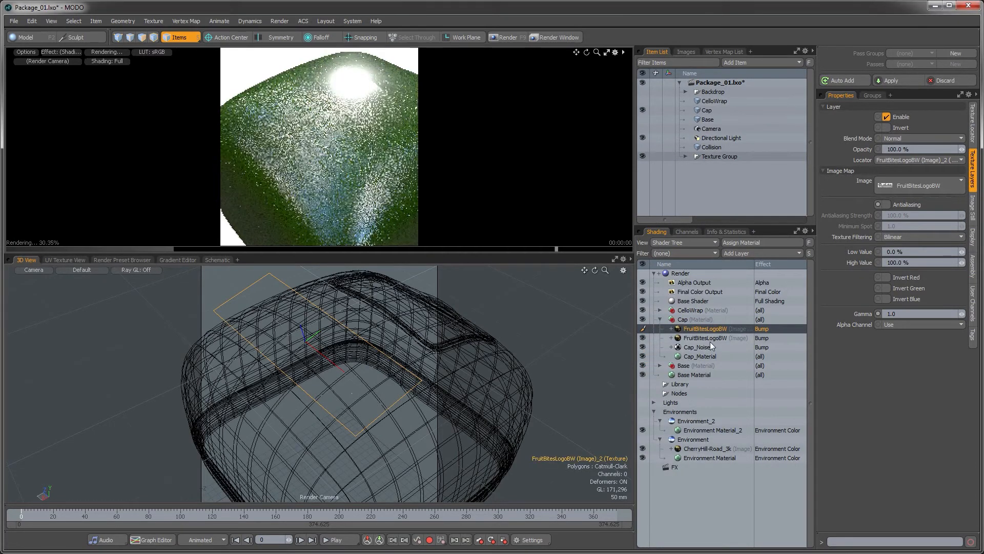
{"action": "left_click", "coordinate": [764, 328]}
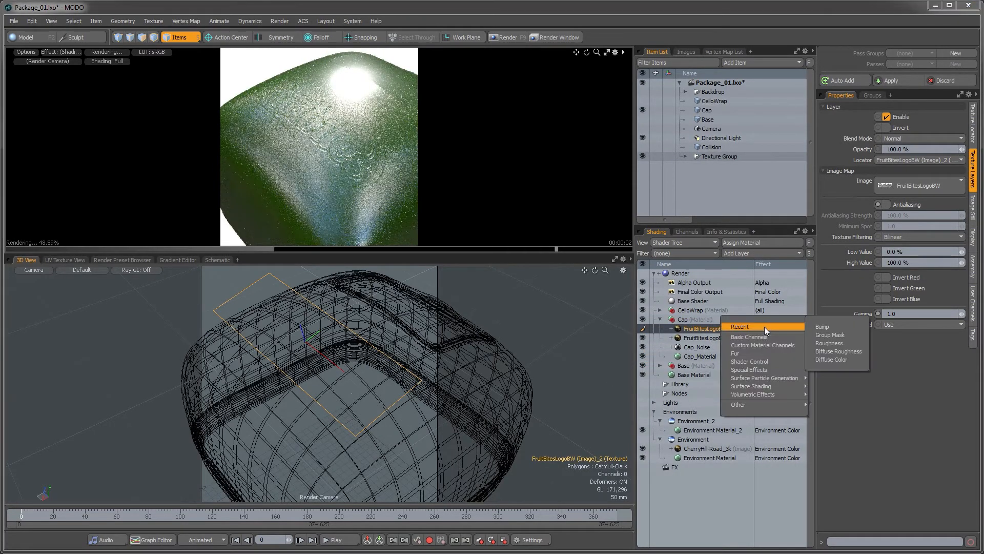
{"action": "mouse_move", "coordinate": [756, 336]}
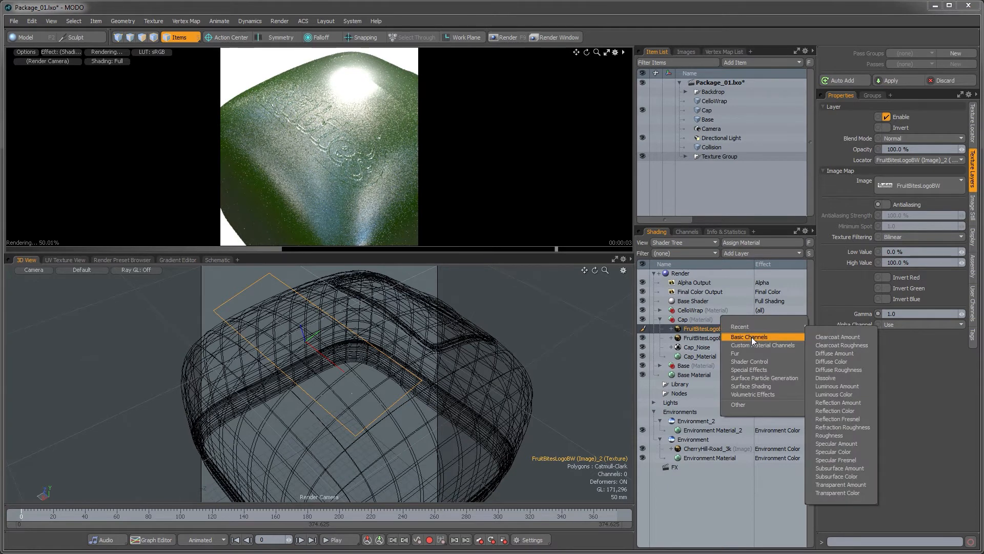
{"action": "left_click", "coordinate": [824, 435]}
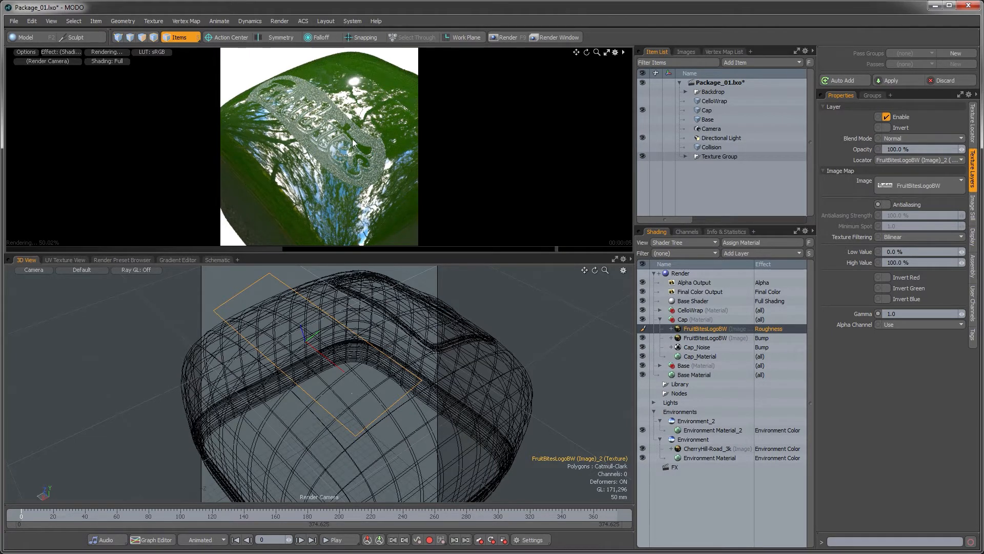
Step: Invert the logo's roughness layer and set its blend mode to Multiply
{"action": "left_click", "coordinate": [886, 128]}
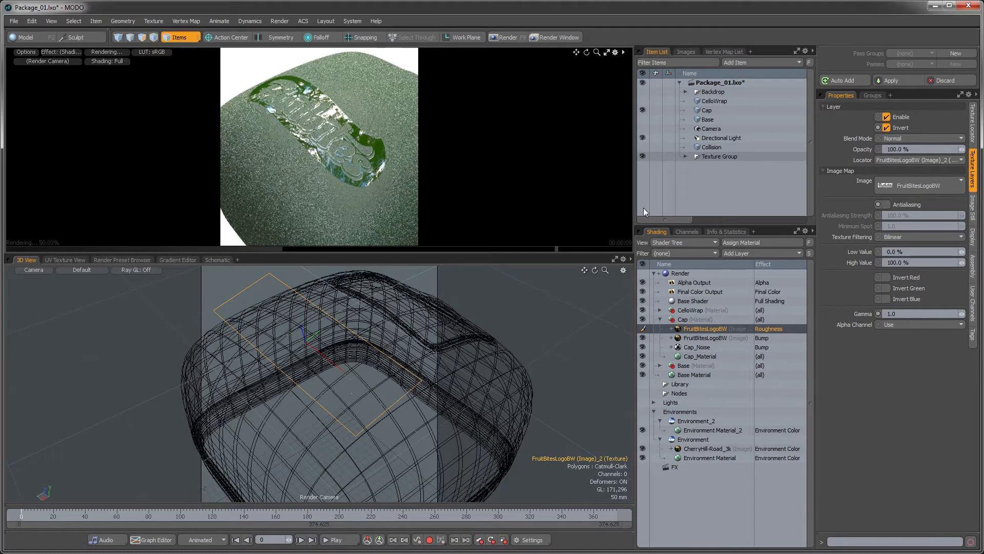
{"action": "left_click", "coordinate": [894, 138]}
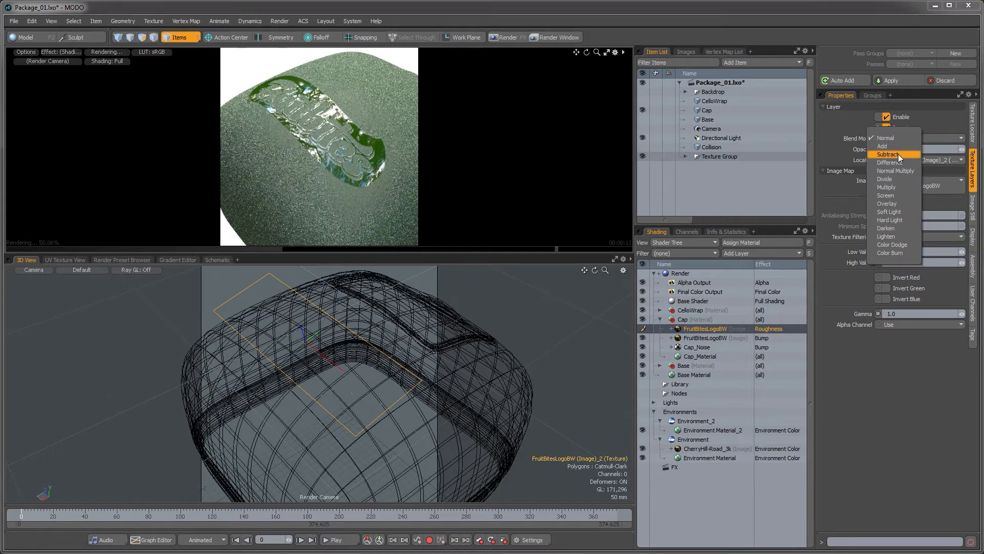
{"action": "left_click", "coordinate": [896, 186]}
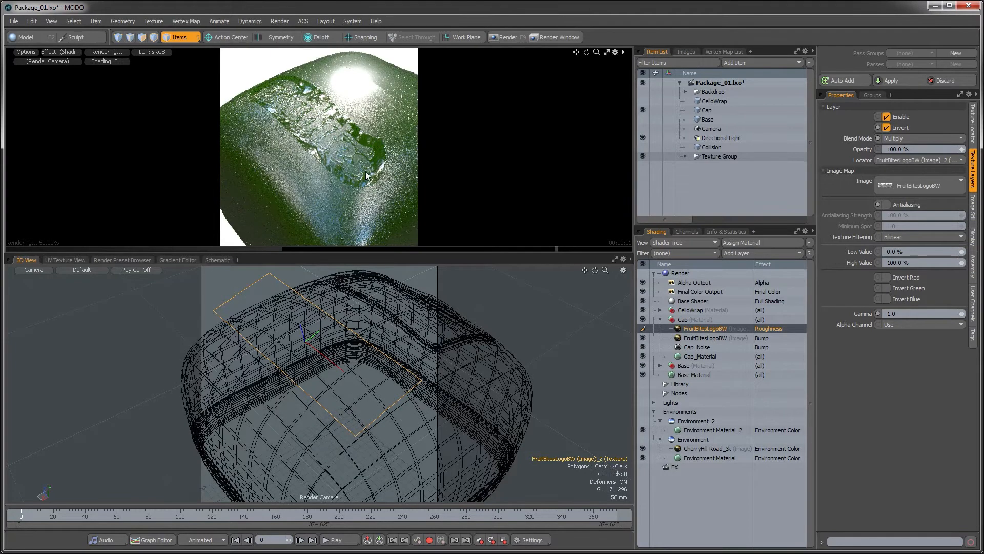
{"action": "left_click_drag", "start_coordinate": [389, 148], "coordinate": [400, 148], "text": "alt"}
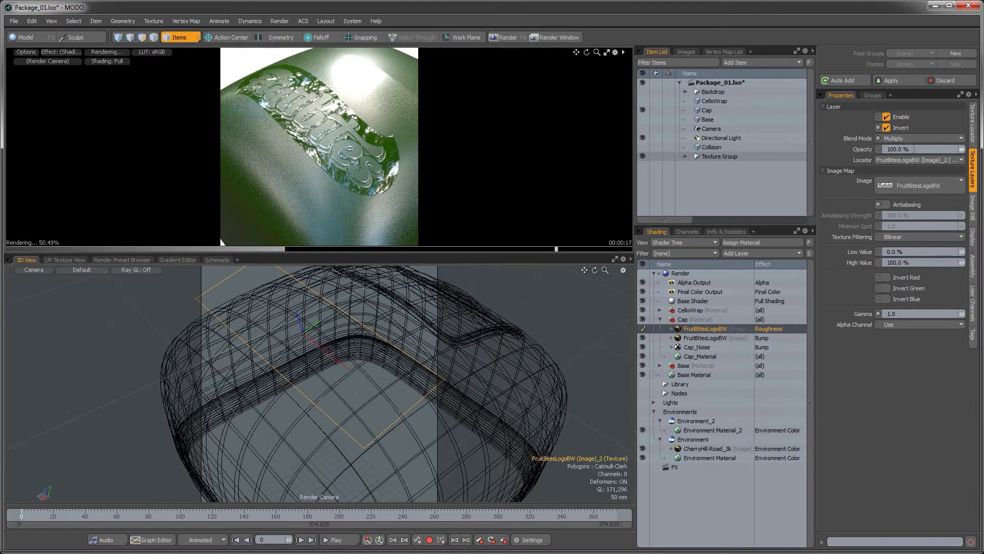
Step: Lower the opacity of the logo's roughness layer to 50% and check the cap from other angles
{"action": "left_click", "coordinate": [897, 149]}
{"action": "key", "text": "Return"}
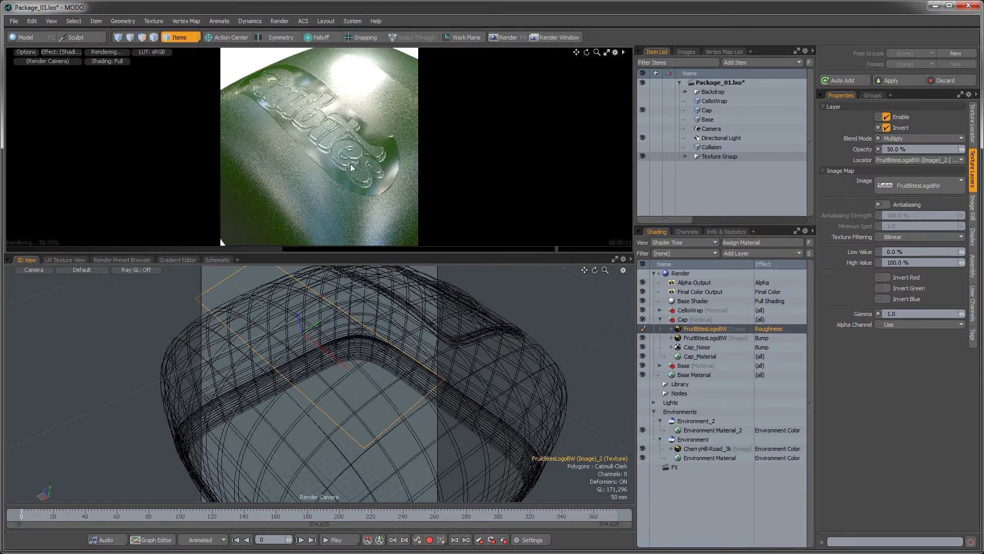
{"action": "left_click_drag", "start_coordinate": [427, 242], "coordinate": [323, 99], "text": "alt"}
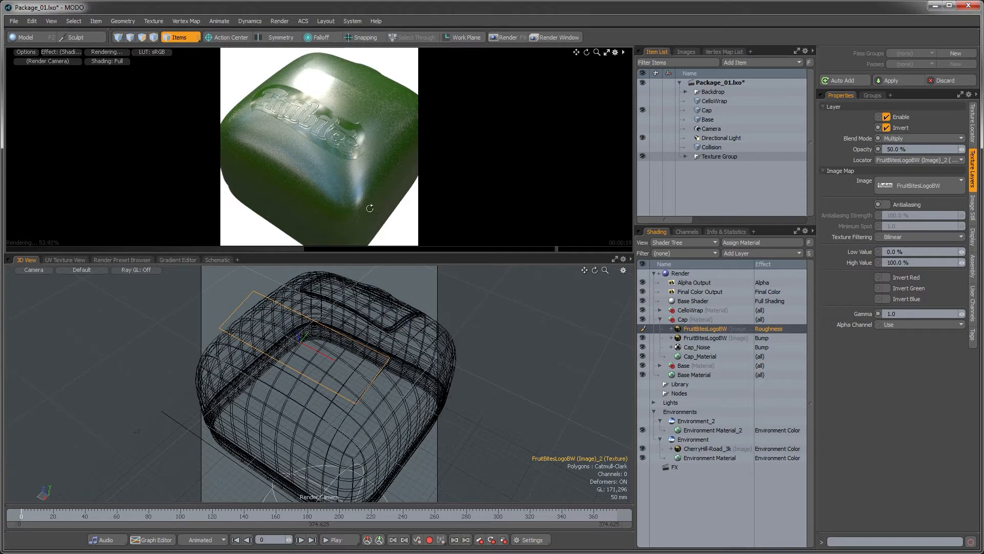
{"action": "left_click_drag", "start_coordinate": [369, 208], "coordinate": [350, 375], "text": "alt"}
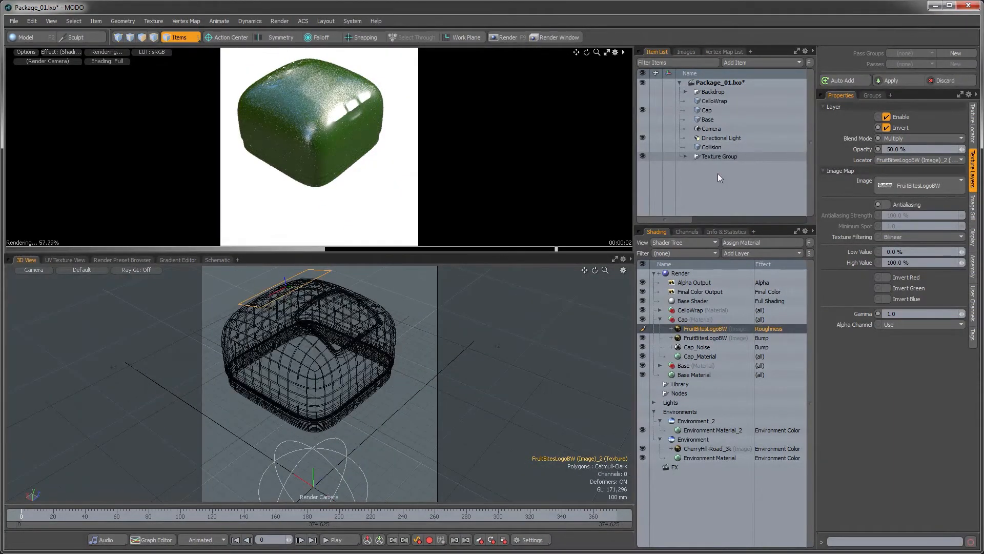
Step: Collapse the Cap material group, show the CelloWrap mesh and hide the Cap mesh
{"action": "left_click", "coordinate": [660, 319]}
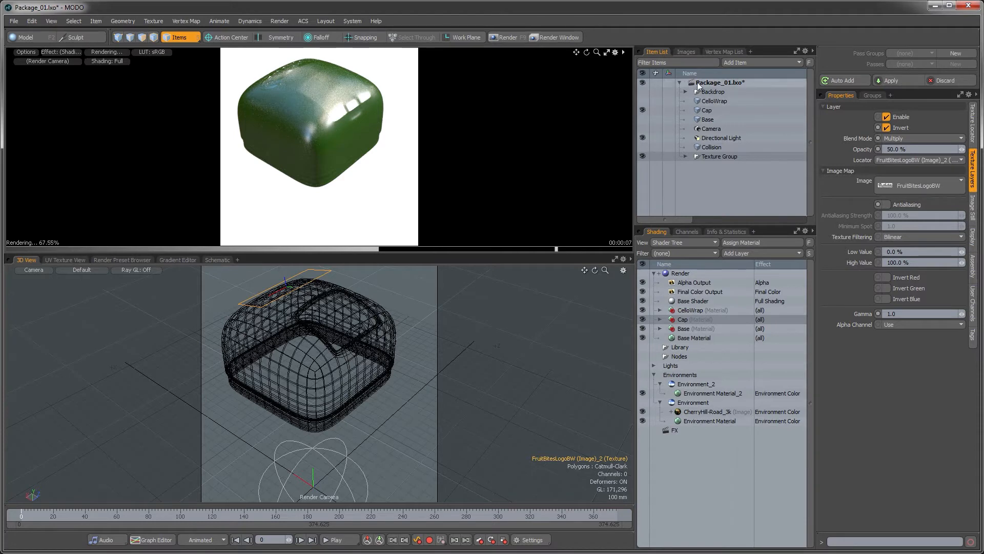
{"action": "left_click", "coordinate": [642, 101]}
{"action": "left_click", "coordinate": [643, 109]}
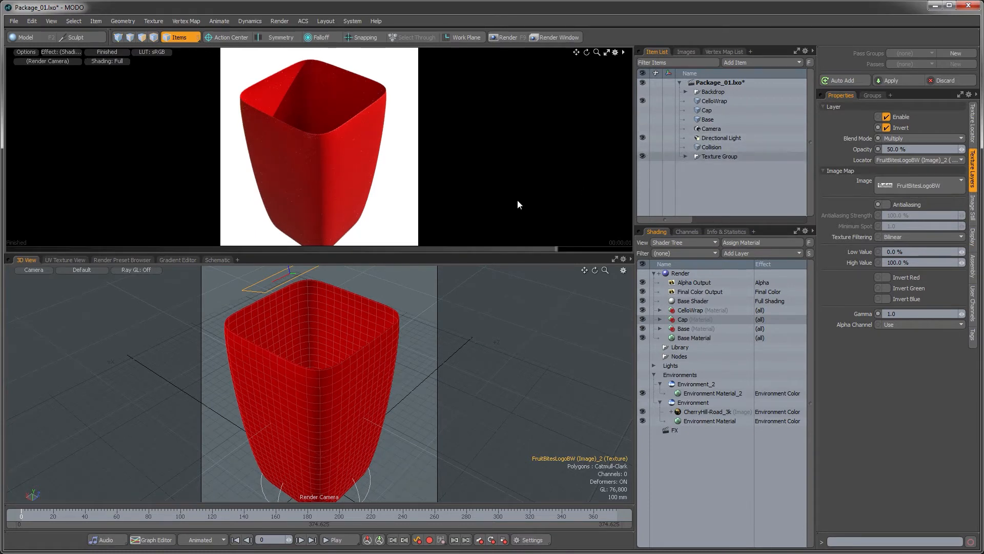
{"action": "left_click", "coordinate": [536, 342]}
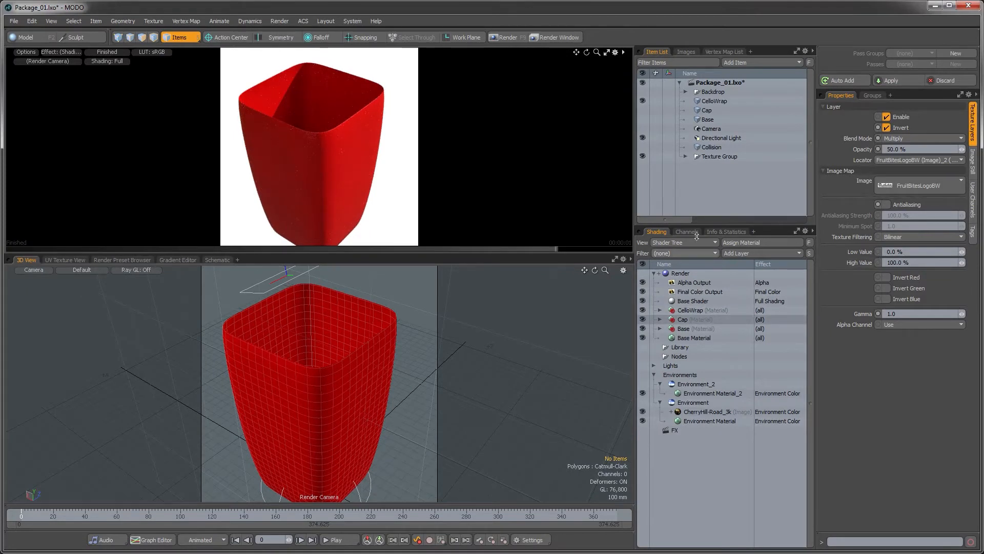
Step: Set the diffuse color of the CelloWrap group's material to white with RGB 1.0, 1.0, 1.0
{"action": "left_click", "coordinate": [660, 310]}
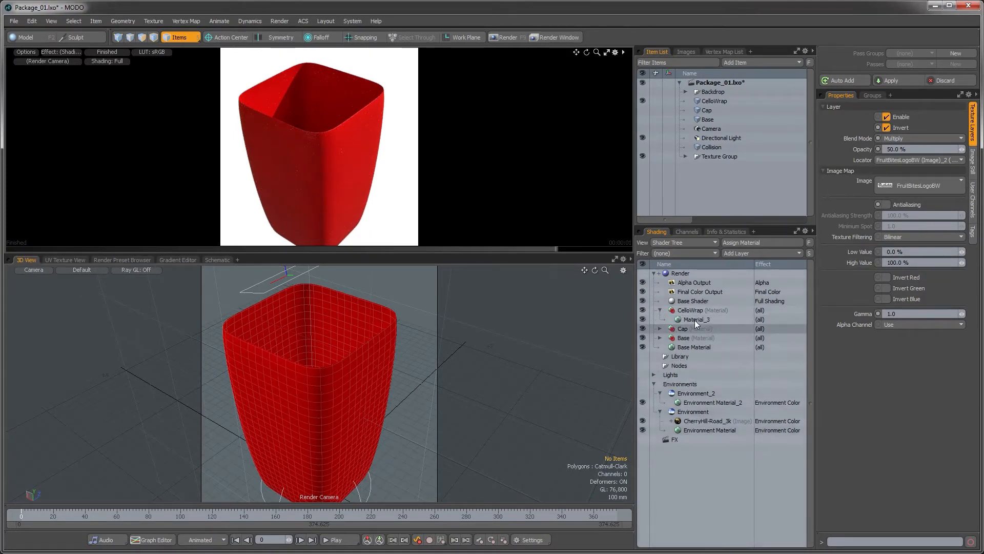
{"action": "left_click", "coordinate": [696, 319]}
{"action": "left_click", "coordinate": [892, 140]}
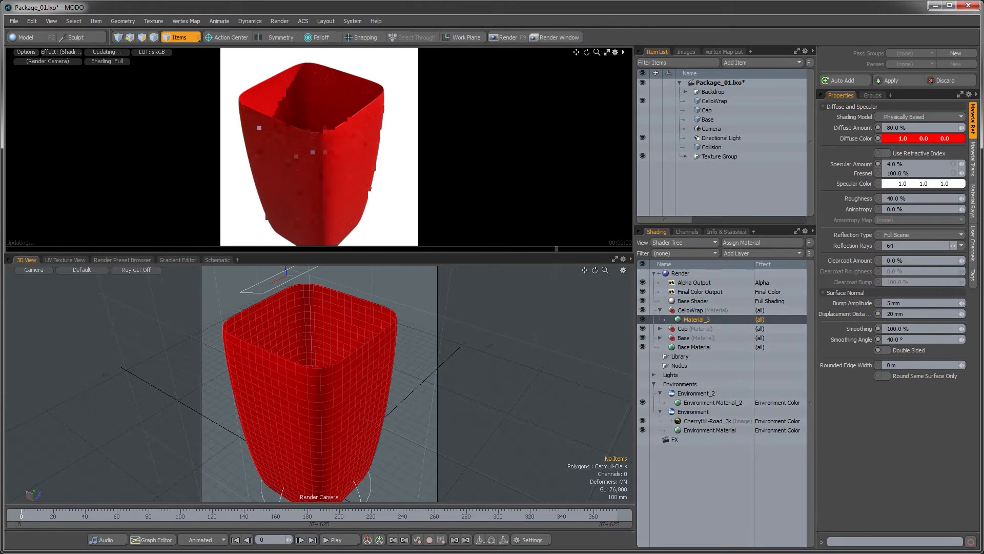
{"action": "left_click", "coordinate": [892, 140]}
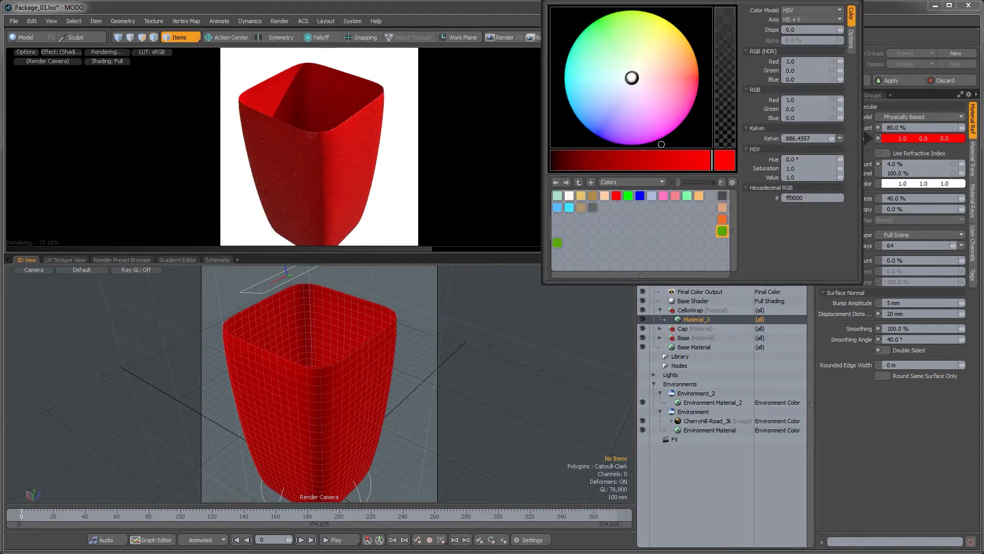
{"action": "left_click", "coordinate": [831, 62]}
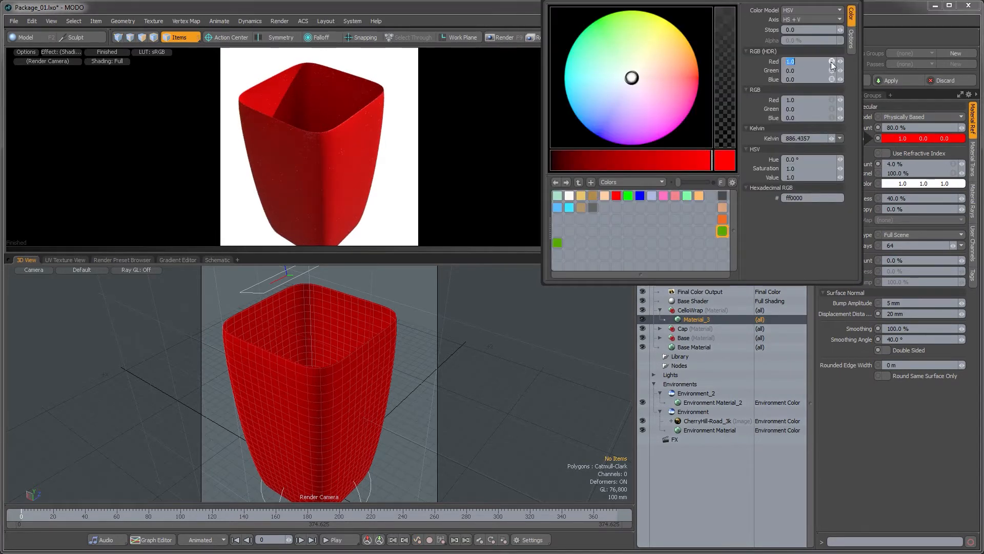
{"action": "type", "text": "1"}
{"action": "key", "text": "Return"}
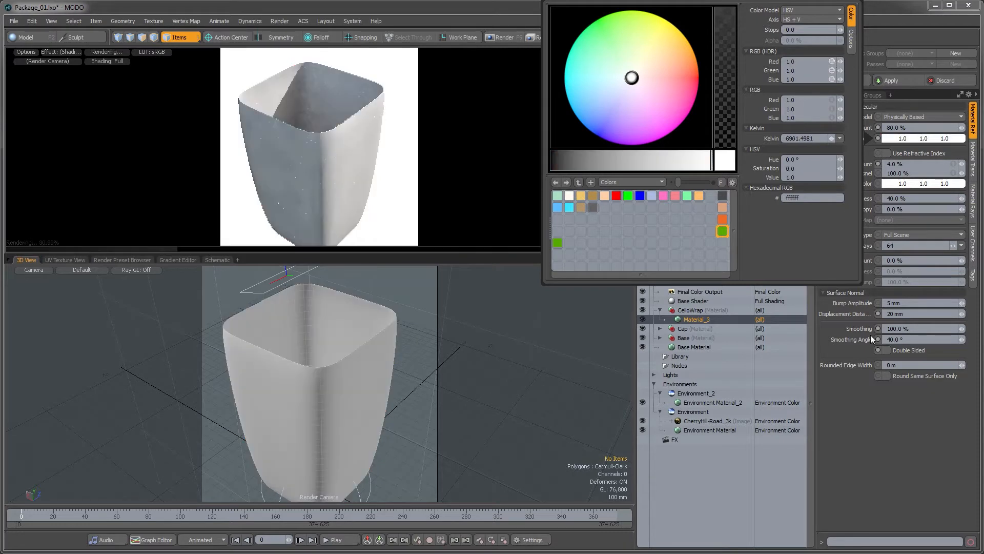
Step: Set the CelloWrap material's diffuse amount to 100%
{"action": "left_click", "coordinate": [911, 128]}
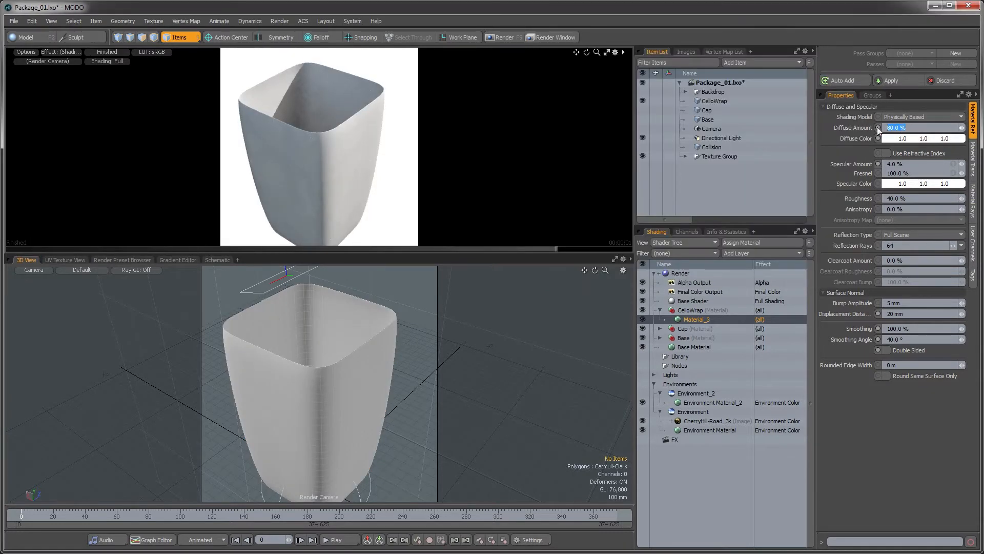
{"action": "type", "text": "100"}
{"action": "key", "text": "Return"}
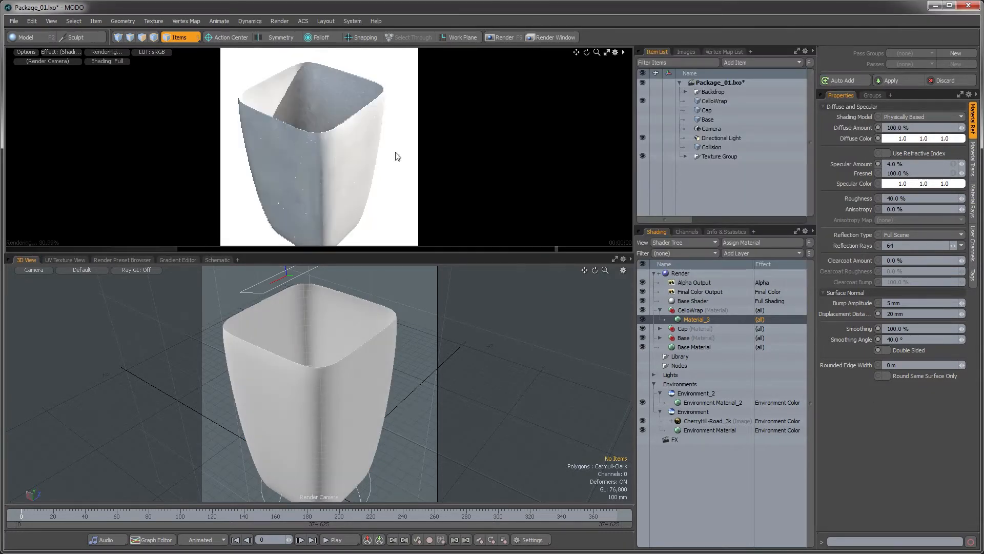
Step: Add the Label_Diff.png image map as a layer in the CelloWrap material group
{"action": "left_click_drag", "start_coordinate": [319, 165], "coordinate": [375, 150], "text": "alt"}
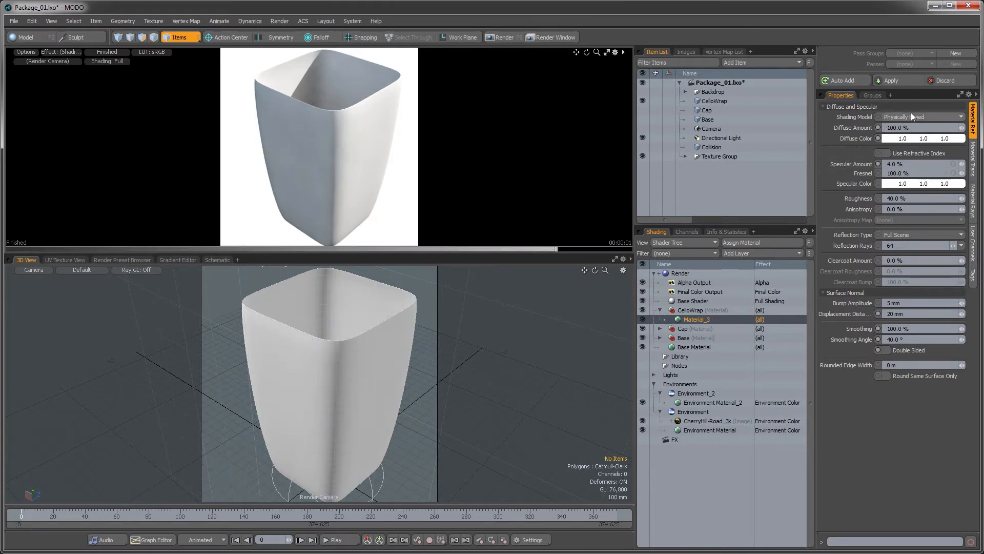
{"action": "left_click", "coordinate": [684, 309]}
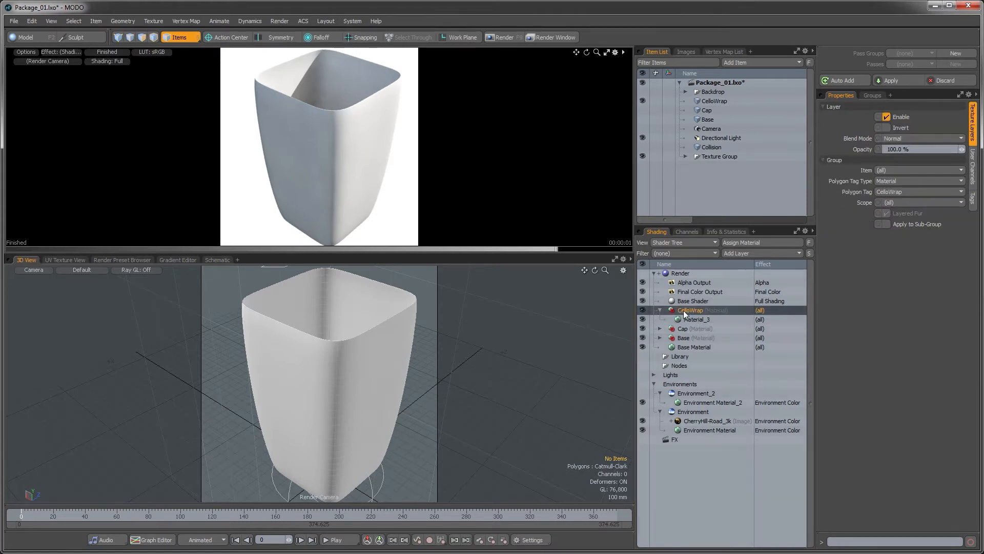
{"action": "left_click", "coordinate": [754, 254]}
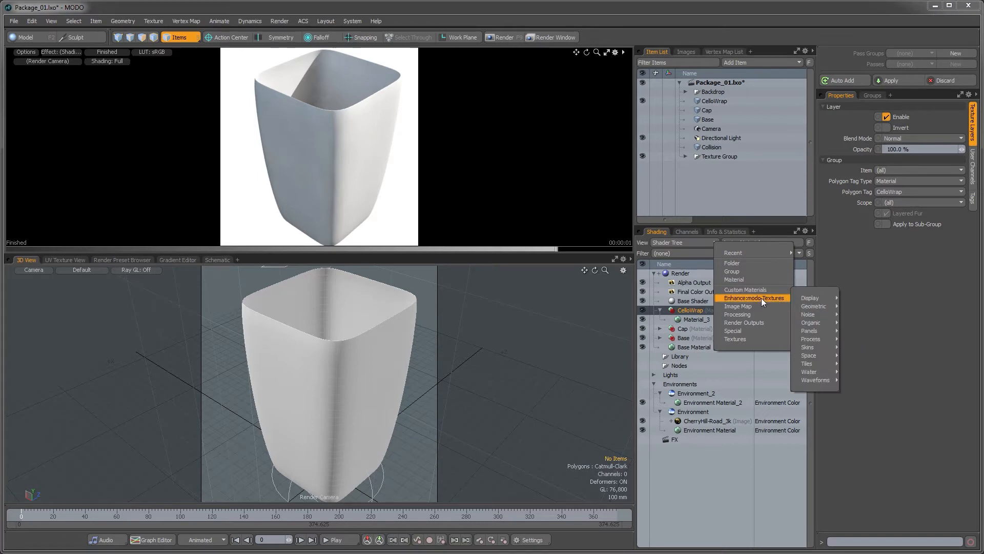
{"action": "mouse_move", "coordinate": [762, 306]}
{"action": "left_click", "coordinate": [808, 306]}
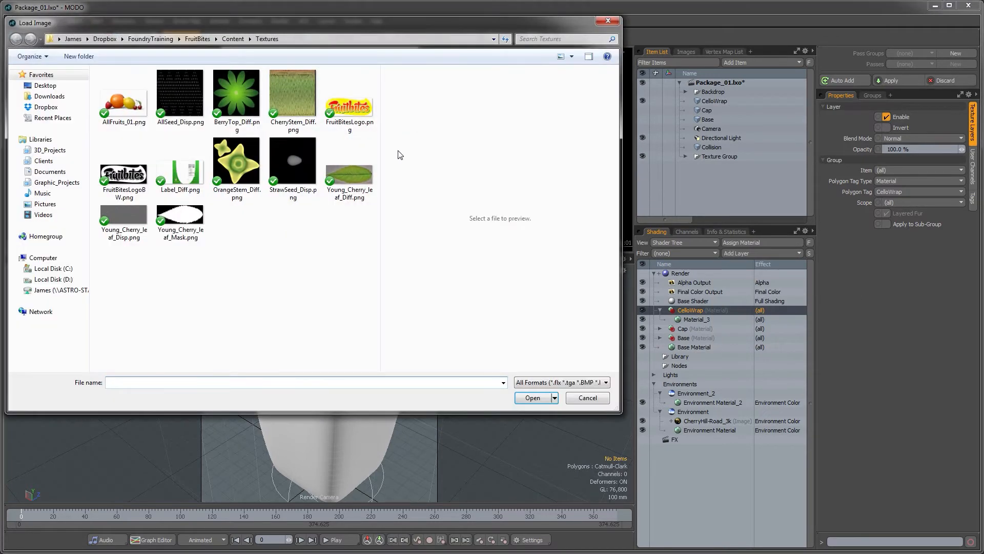
{"action": "left_click", "coordinate": [189, 177]}
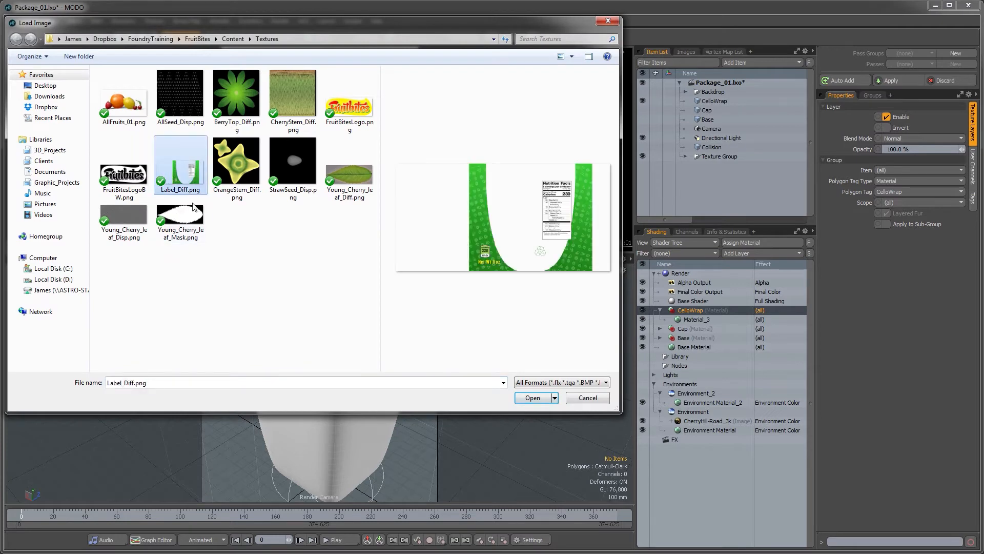
{"action": "left_click", "coordinate": [533, 398]}
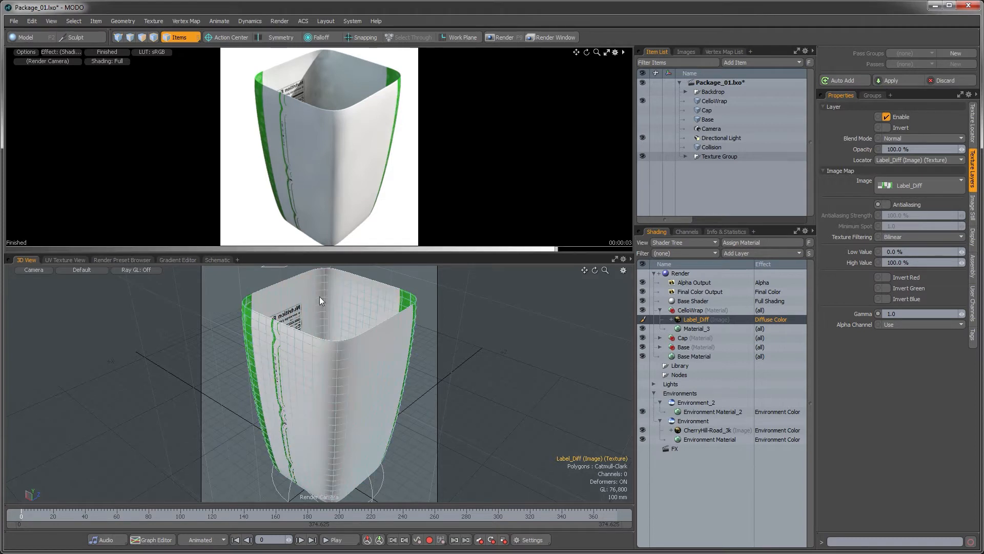
Step: Switch the workspace to the UVEdit layout
{"action": "key", "text": "ctrl+space"}
{"action": "left_click", "coordinate": [342, 358]}
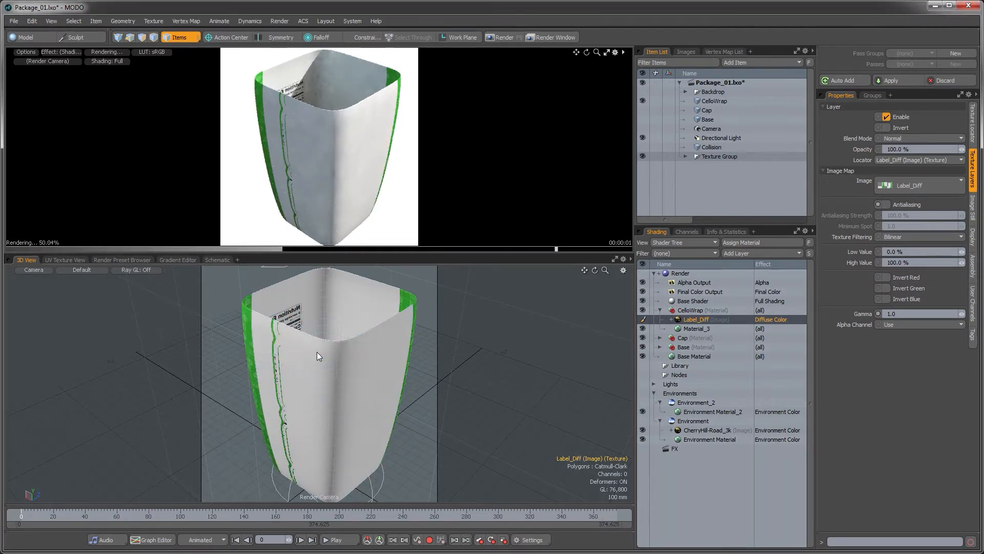
{"action": "key", "text": "ctrl+Tab"}
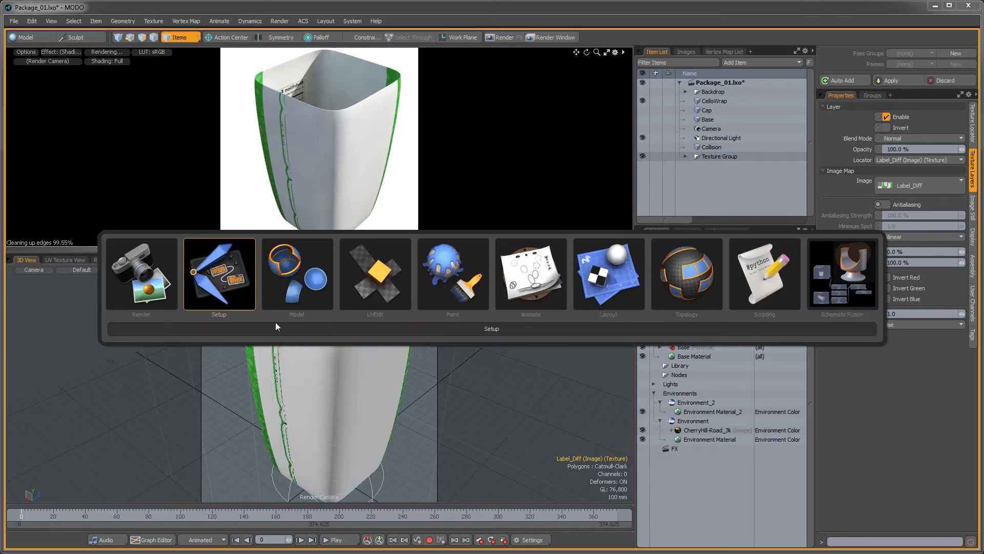
{"action": "left_click", "coordinate": [348, 269]}
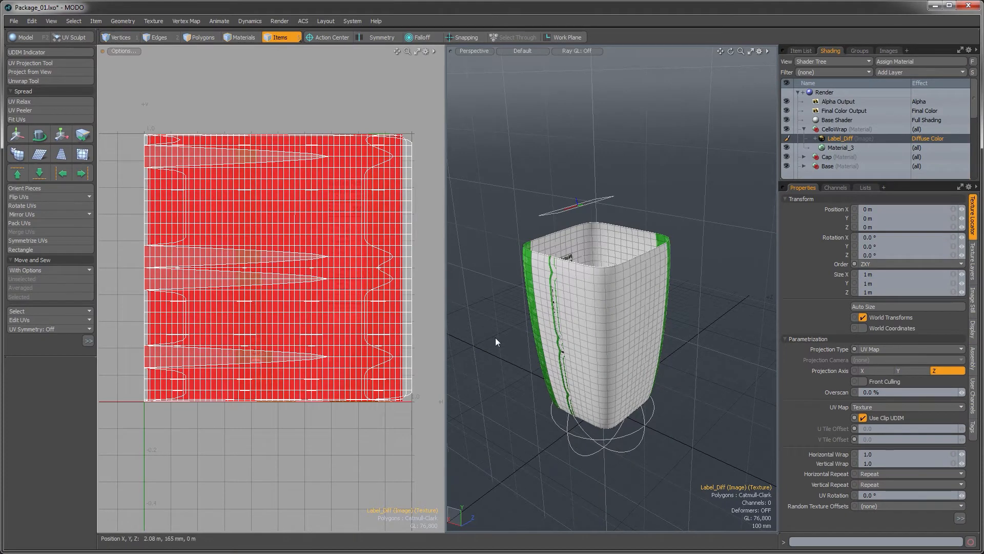
Step: Select all polygons of the CelloWrap mesh and project new UVs cylindrically along the Y axis with automatic settings
{"action": "left_click_drag", "start_coordinate": [566, 346], "coordinate": [577, 362], "text": "alt"}
{"action": "left_click_drag", "start_coordinate": [598, 305], "coordinate": [631, 290], "text": "ctrl+alt"}
{"action": "mouse_move", "coordinate": [611, 323]}
{"action": "left_mouse_down", "text": "alt+shift"}
{"action": "mouse_move", "coordinate": [619, 301]}
{"action": "mouse_move", "coordinate": [617, 310]}
{"action": "left_mouse_up", "text": "alt+shift"}
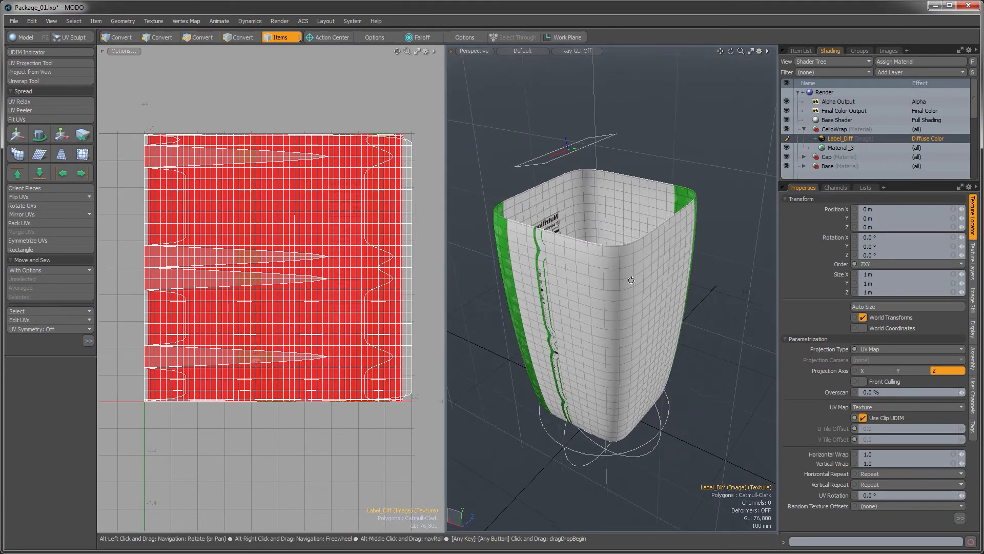
{"action": "left_click", "coordinate": [594, 275]}
{"action": "key", "text": "3"}
{"action": "double_click", "coordinate": [579, 290]}
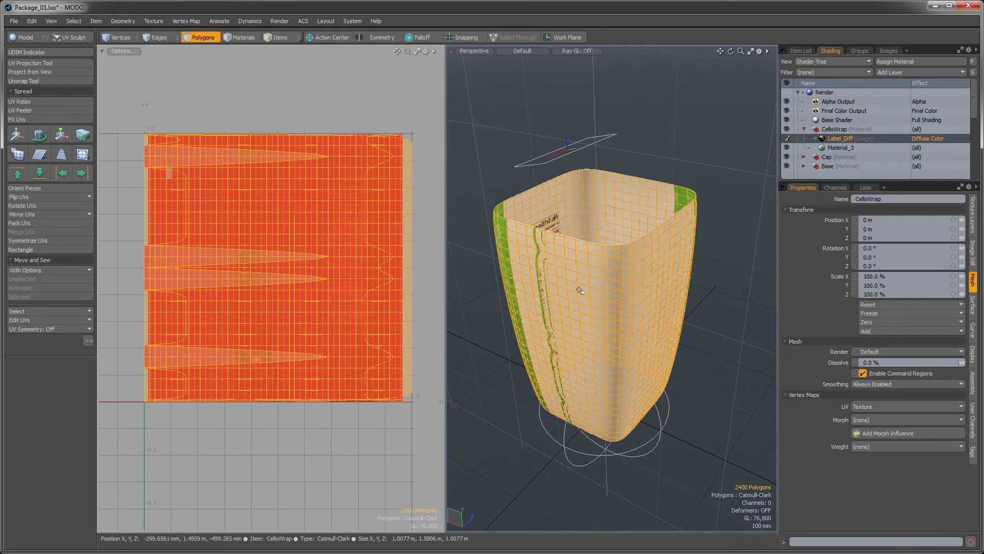
{"action": "left_click", "coordinate": [27, 63]}
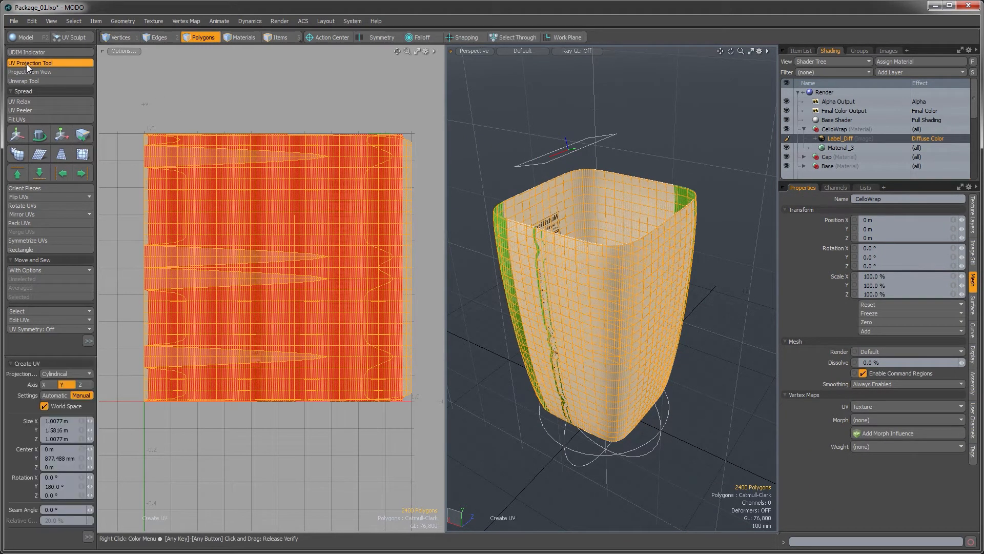
{"action": "left_click", "coordinate": [55, 394]}
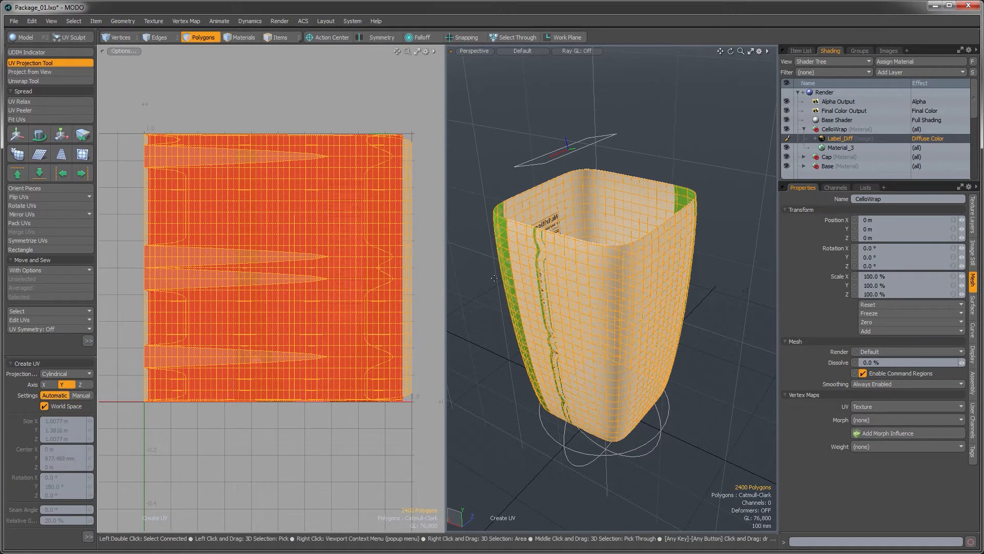
{"action": "left_click", "coordinate": [594, 275]}
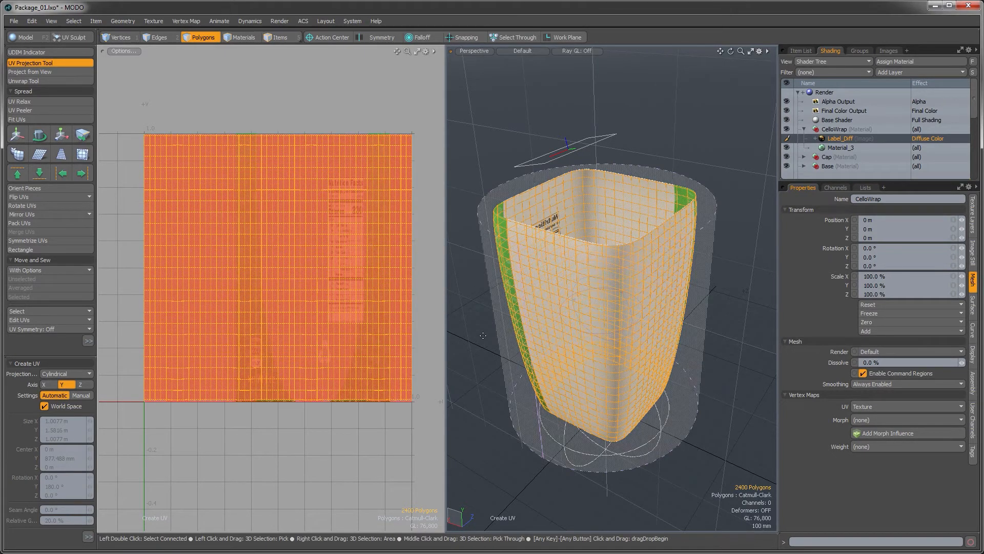
Step: Make the UV projection manual with a Y rotation of 180°, then finish the tool and check the label around the wrap
{"action": "left_click", "coordinate": [79, 394]}
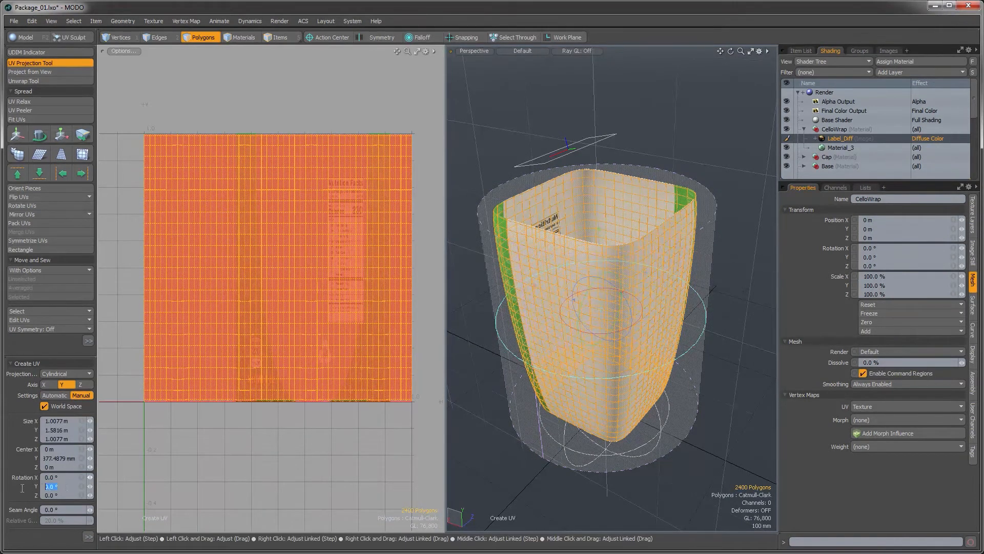
{"action": "type", "text": "180"}
{"action": "key", "text": "Return"}
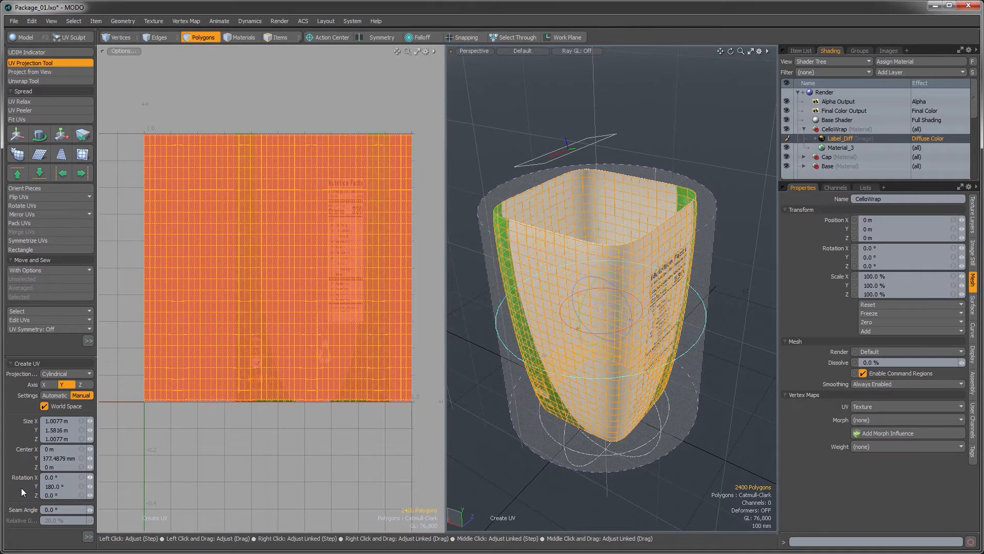
{"action": "left_click_drag", "start_coordinate": [584, 388], "coordinate": [589, 377], "text": "alt"}
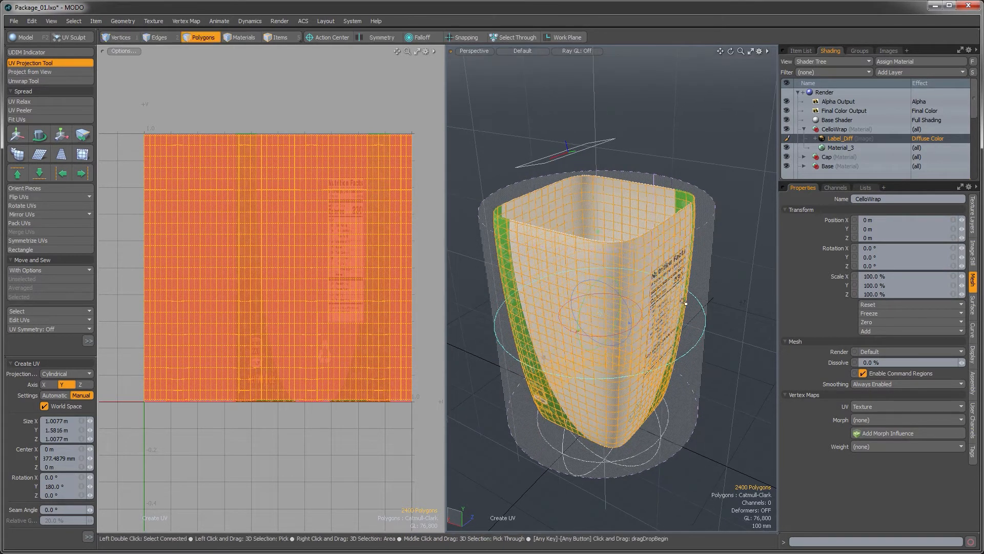
{"action": "key", "text": "space"}
{"action": "left_click", "coordinate": [706, 290]}
{"action": "mouse_move", "coordinate": [666, 333]}
{"action": "left_mouse_down", "text": "alt"}
{"action": "mouse_move", "coordinate": [655, 312]}
{"action": "mouse_move", "coordinate": [684, 314]}
{"action": "mouse_move", "coordinate": [687, 302]}
{"action": "mouse_move", "coordinate": [654, 328]}
{"action": "mouse_move", "coordinate": [609, 332]}
{"action": "mouse_move", "coordinate": [733, 335]}
{"action": "mouse_move", "coordinate": [669, 348]}
{"action": "left_mouse_up", "text": "alt"}
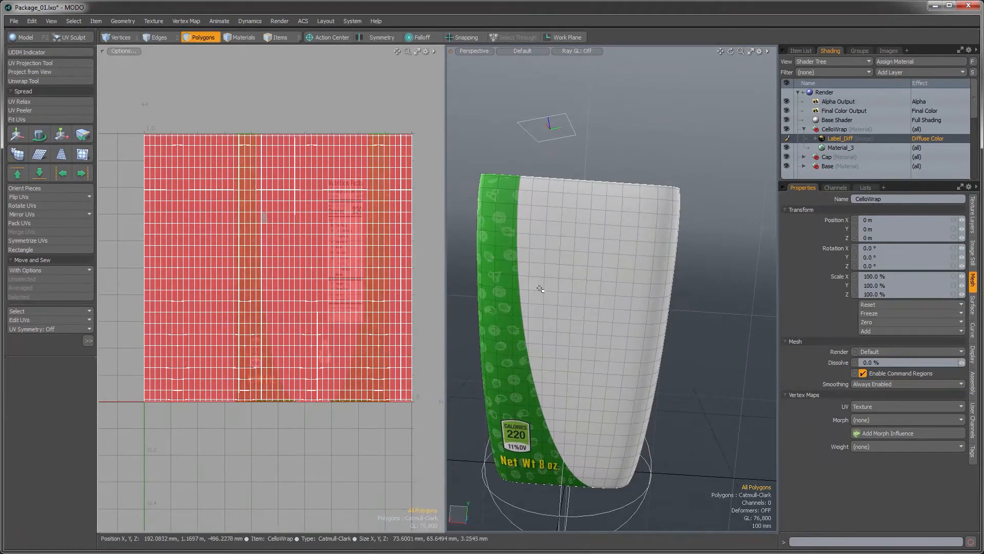
{"action": "left_click_drag", "start_coordinate": [647, 192], "coordinate": [625, 207], "text": "alt"}
{"action": "left_click_drag", "start_coordinate": [515, 280], "coordinate": [544, 309], "text": "alt"}
{"action": "left_click_drag", "start_coordinate": [544, 309], "coordinate": [539, 331], "text": "alt"}
{"action": "left_click_drag", "start_coordinate": [615, 327], "coordinate": [626, 341], "text": "alt"}
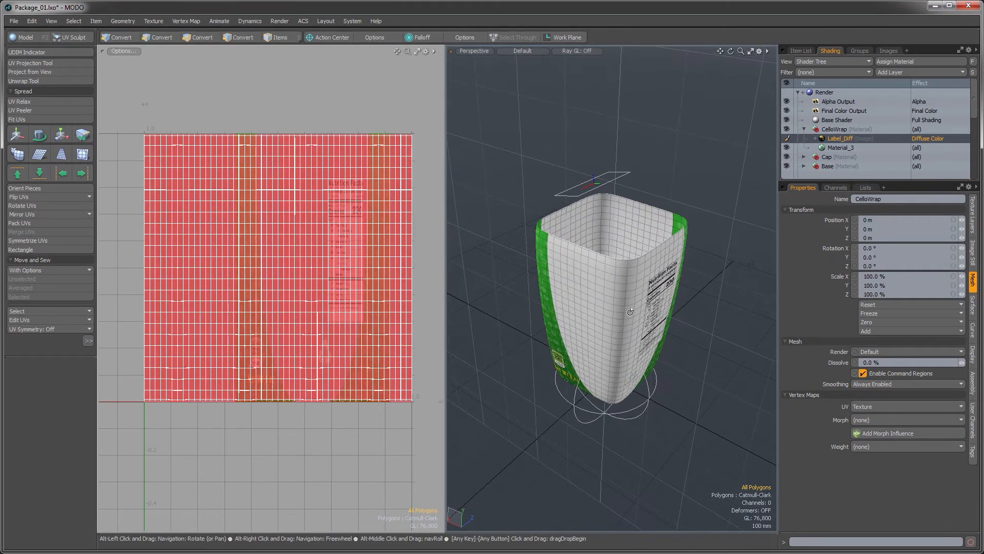
Step: Return to the Render layout and frame the labelled wrap in the camera view
{"action": "key", "text": "ctrl+Tab"}
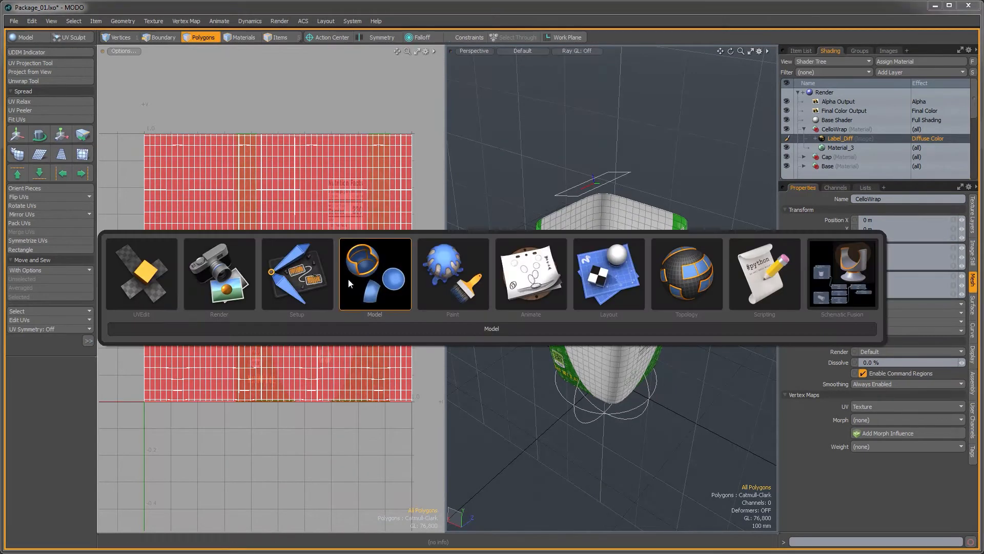
{"action": "left_click", "coordinate": [227, 289]}
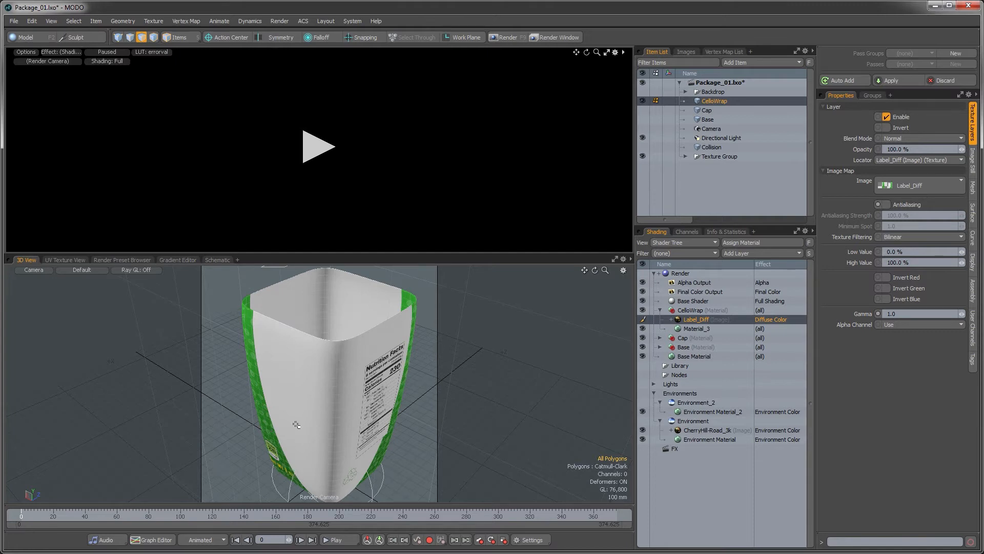
{"action": "left_click_drag", "start_coordinate": [319, 406], "coordinate": [339, 376], "text": "alt"}
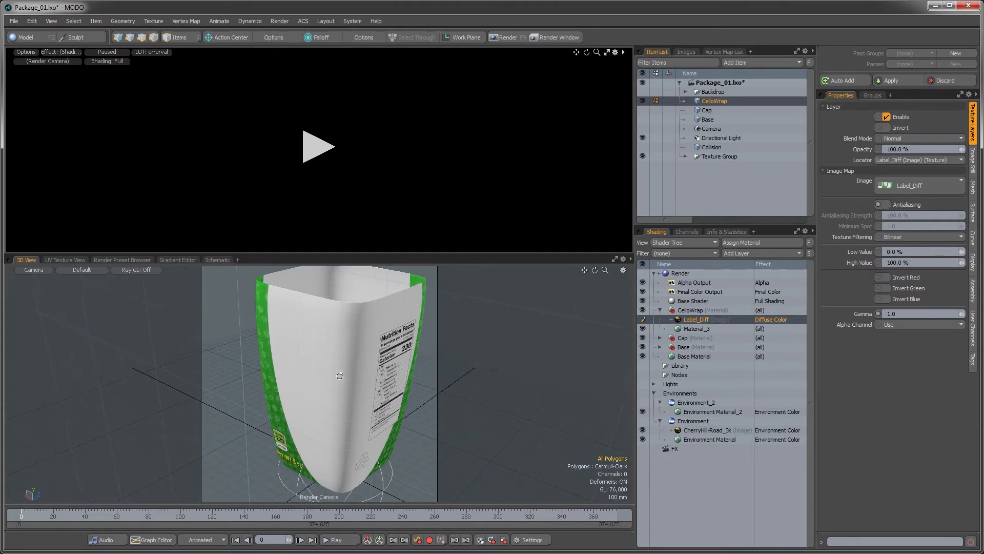
{"action": "key", "text": "3"}
{"action": "left_click_drag", "start_coordinate": [408, 314], "coordinate": [437, 288], "text": "alt"}
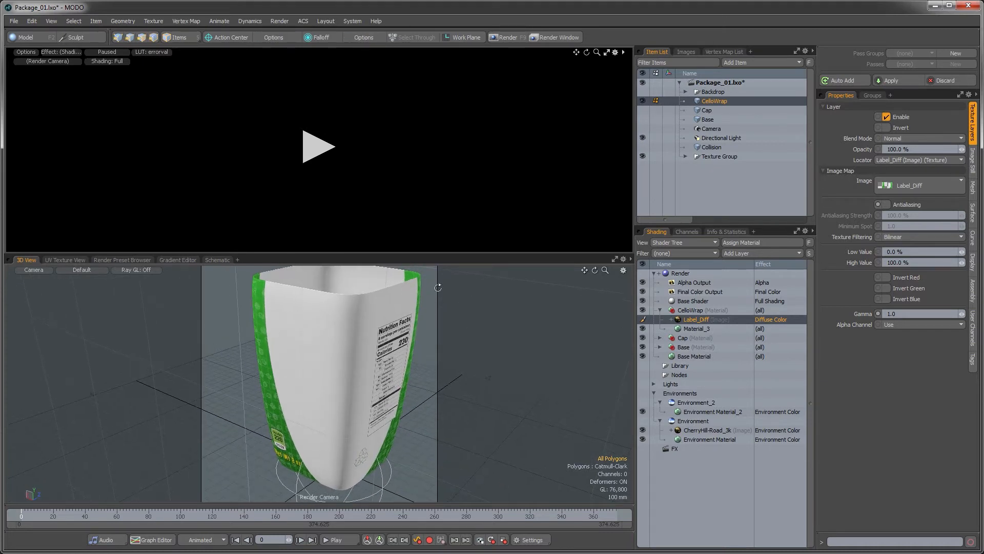
Step: Duplicate the Label_Diff image layer in the CelloWrap group and set the copy's alpha channel to Alpha Only
{"action": "left_click", "coordinate": [693, 317]}
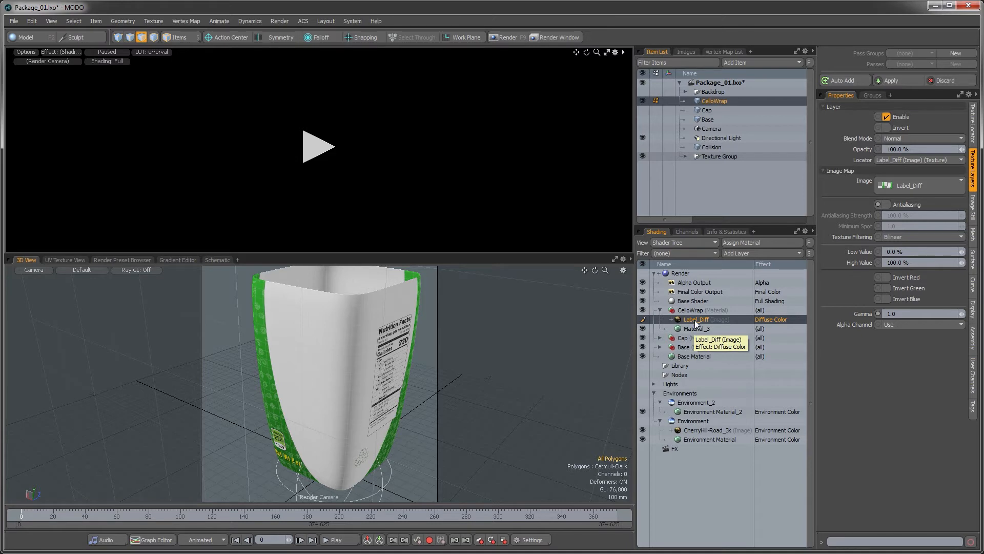
{"action": "right_click", "coordinate": [694, 320]}
{"action": "mouse_move", "coordinate": [701, 325]}
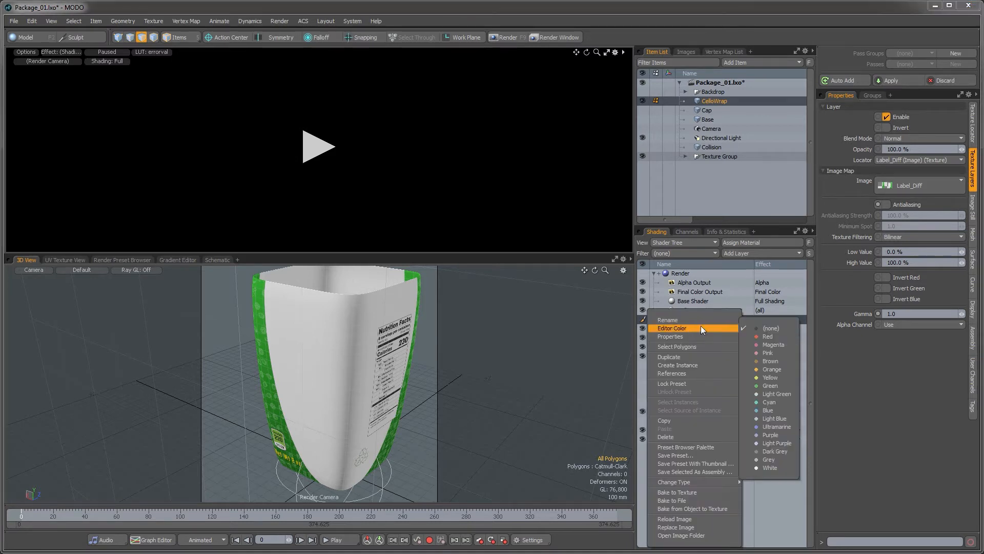
{"action": "left_click", "coordinate": [687, 357]}
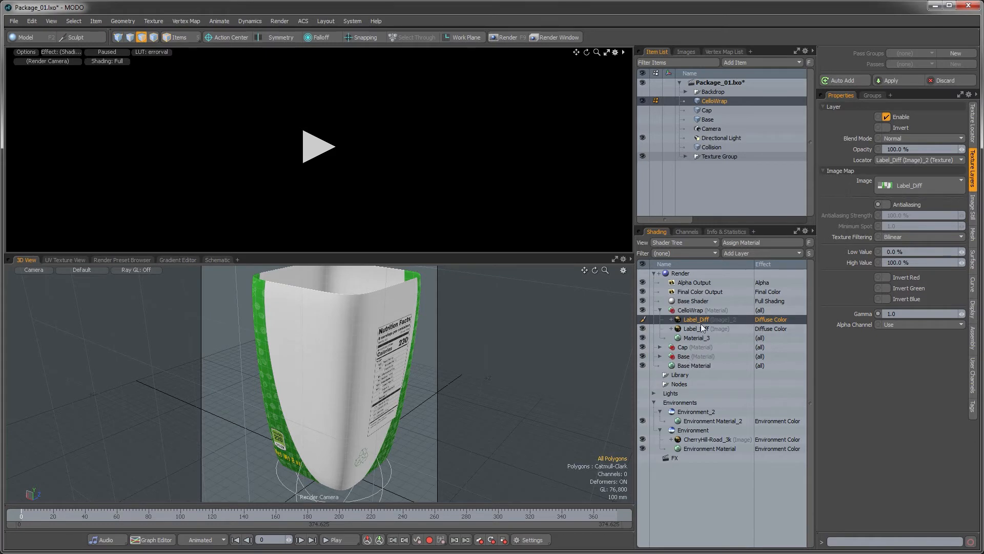
{"action": "left_click", "coordinate": [893, 323]}
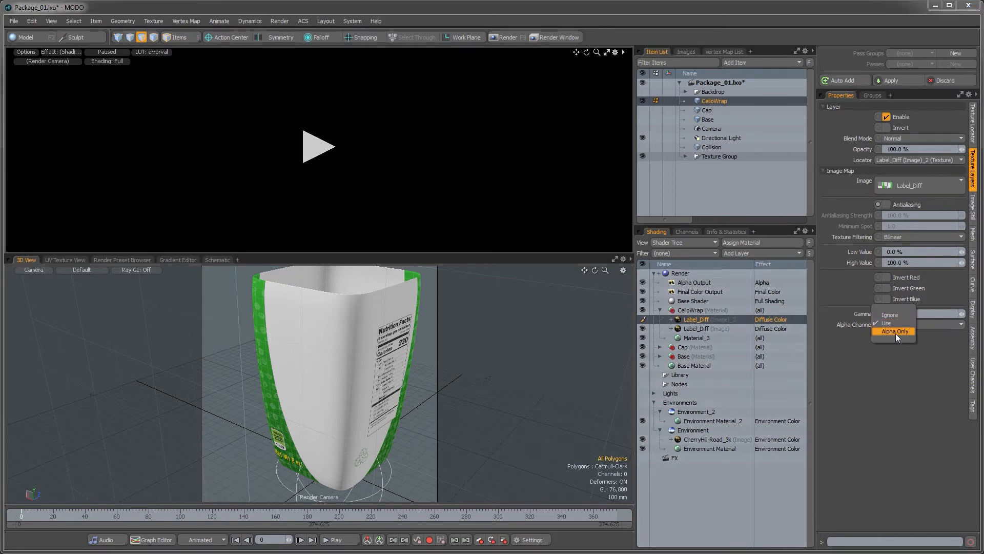
{"action": "left_click", "coordinate": [896, 333]}
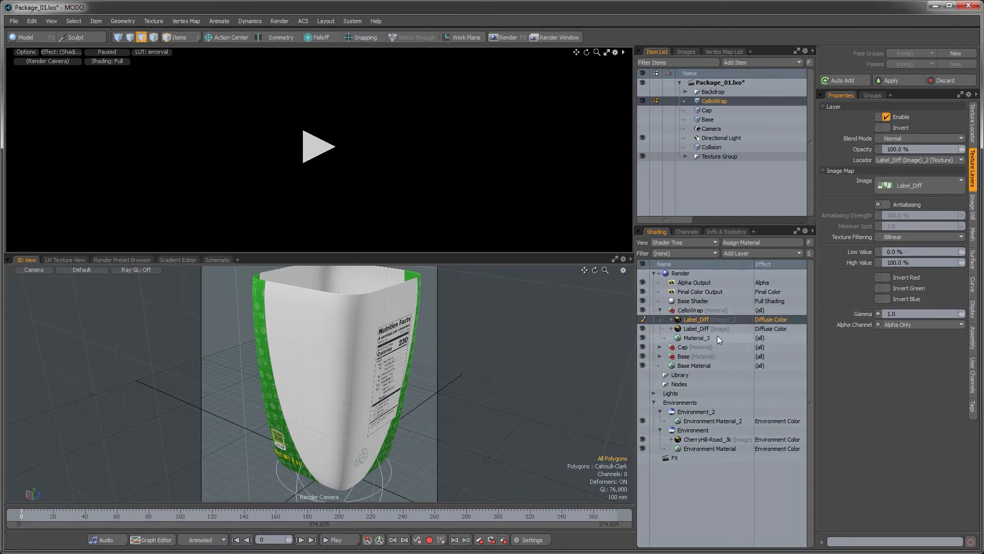
Step: Change the effect of the duplicated Label_Diff layer to Group Mask
{"action": "left_click", "coordinate": [781, 319]}
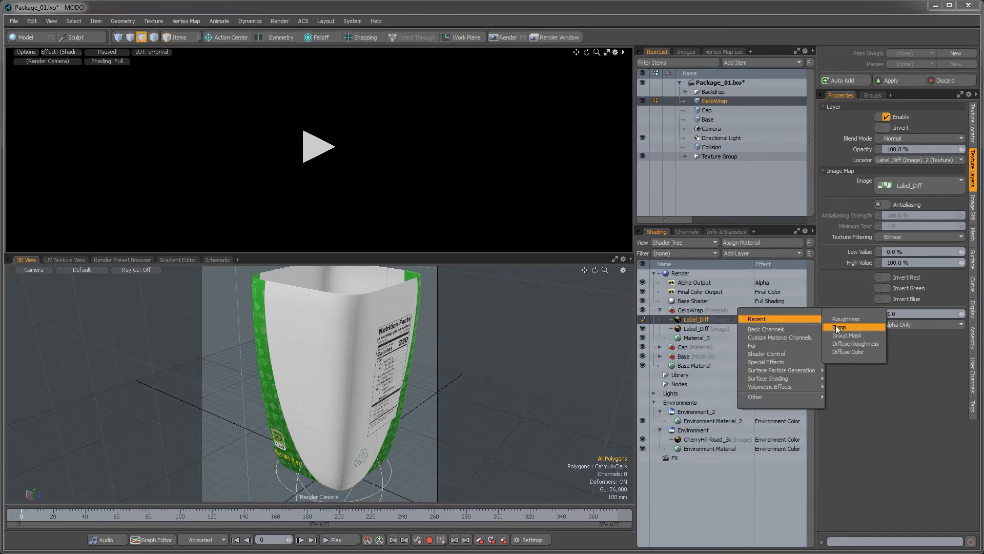
{"action": "mouse_move", "coordinate": [771, 354]}
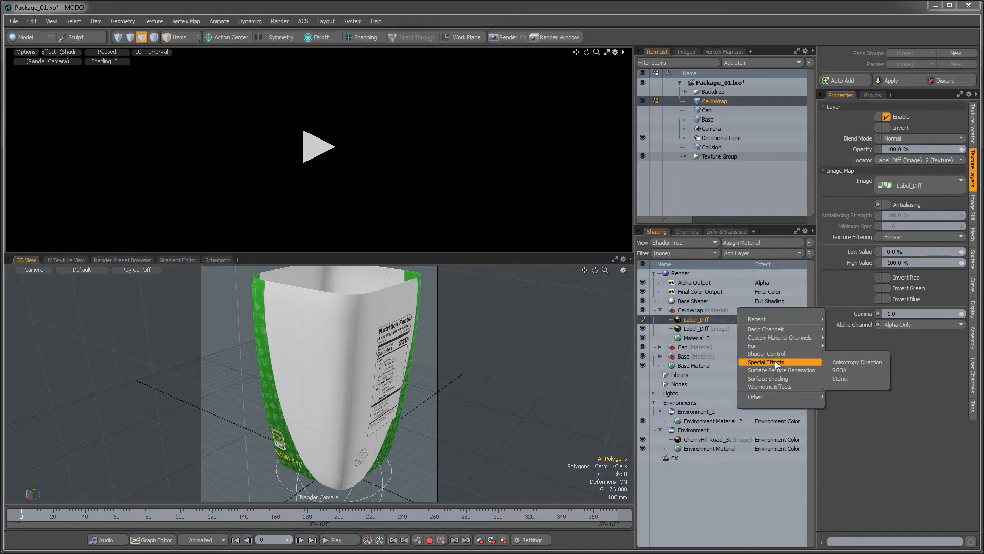
{"action": "mouse_move", "coordinate": [778, 378]}
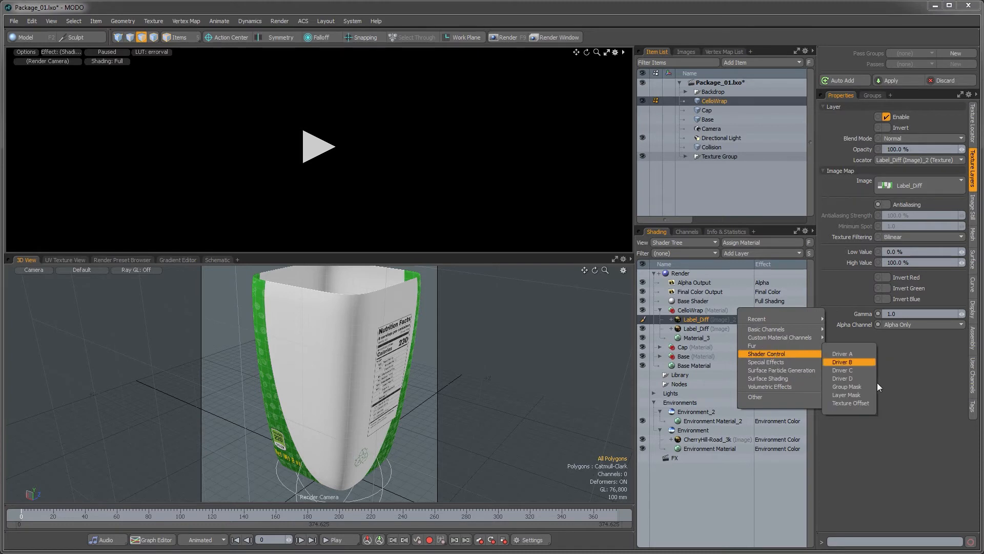
{"action": "left_click", "coordinate": [851, 387]}
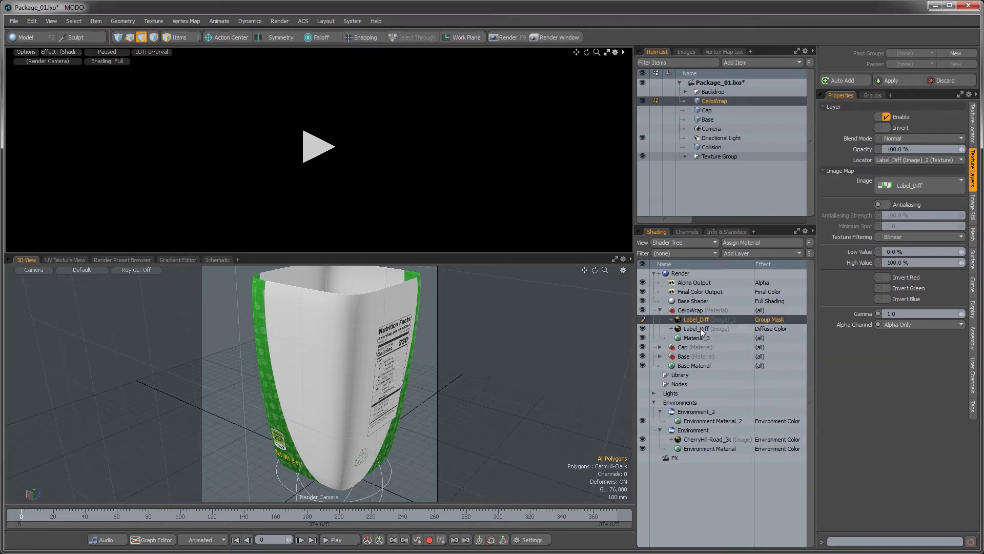
Step: Group the two Label_Diff layers inside the CelloWrap material, expand the group and select its mask layer
{"action": "left_click", "coordinate": [700, 328], "text": "shift"}
{"action": "key", "text": "ctrl+g"}
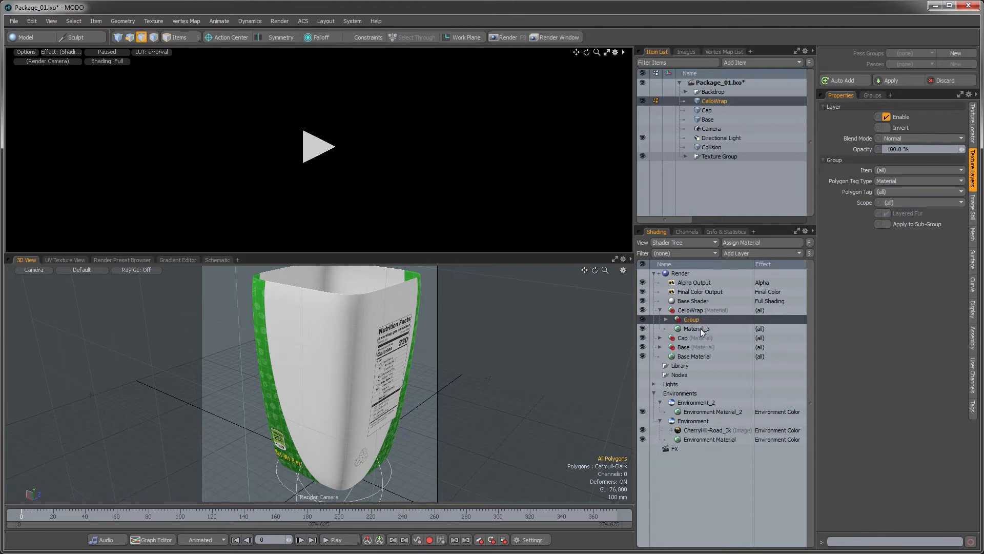
{"action": "left_click", "coordinate": [666, 320]}
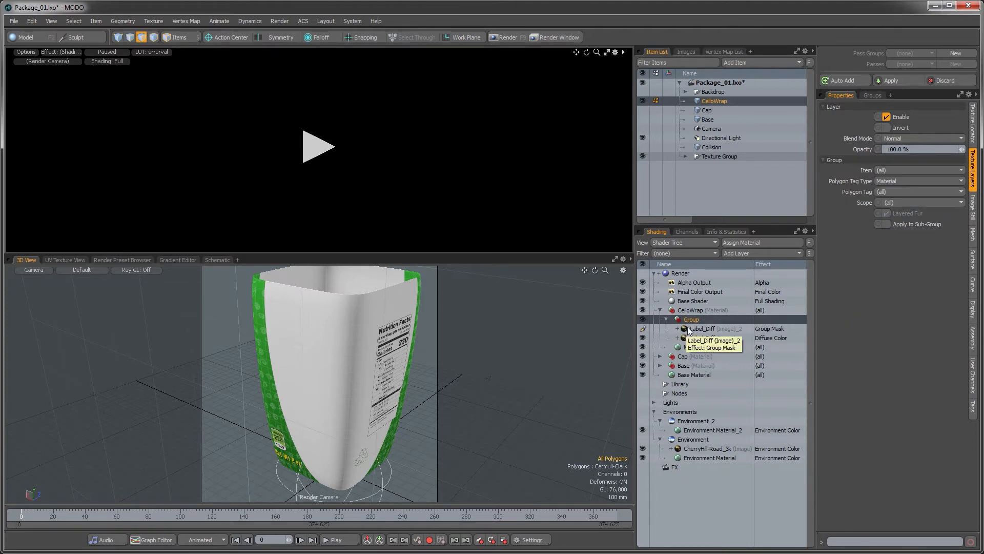
{"action": "left_click", "coordinate": [734, 330]}
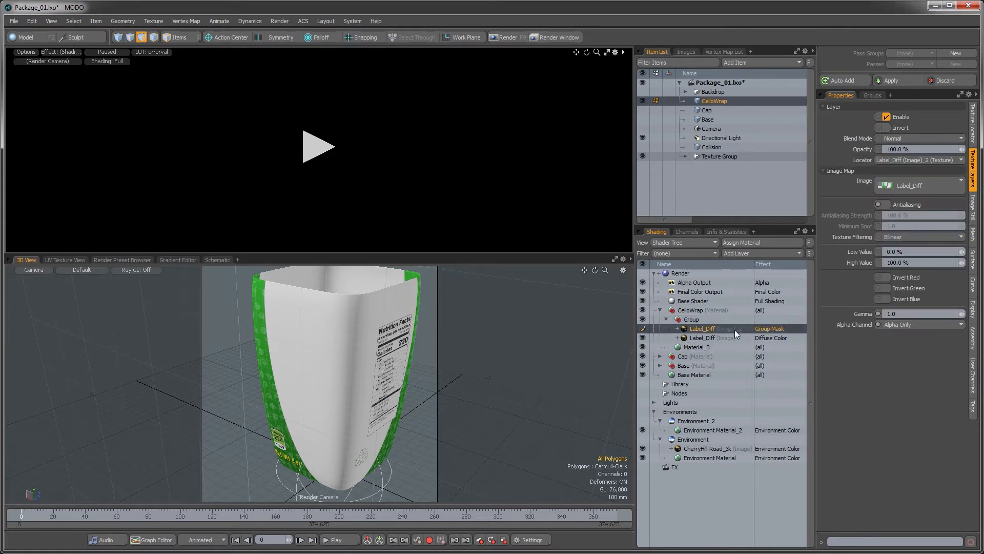
Step: Create an instance of Material_3 and place it inside the label group, beneath the two Label_Diff layers
{"action": "left_click", "coordinate": [693, 319]}
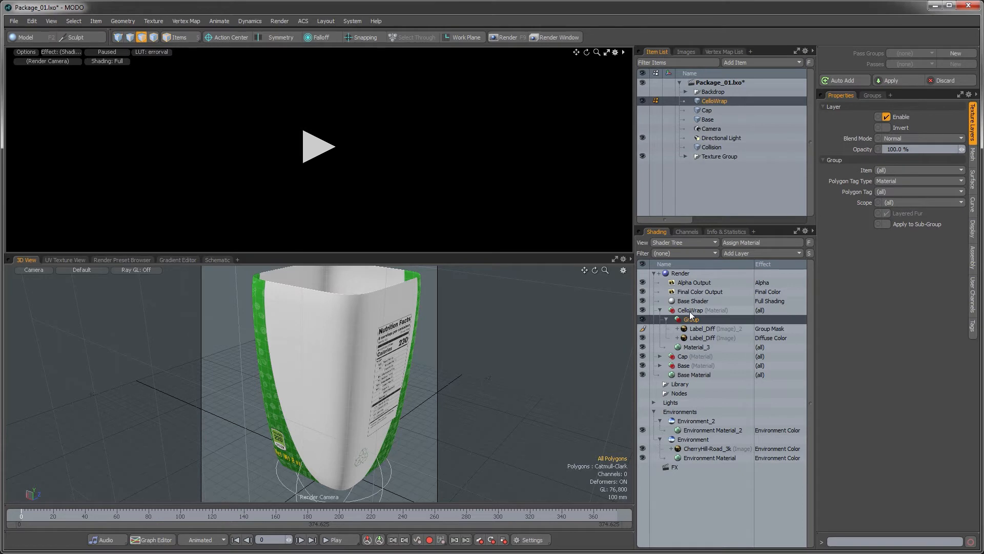
{"action": "left_click", "coordinate": [690, 312]}
{"action": "left_click", "coordinate": [695, 320]}
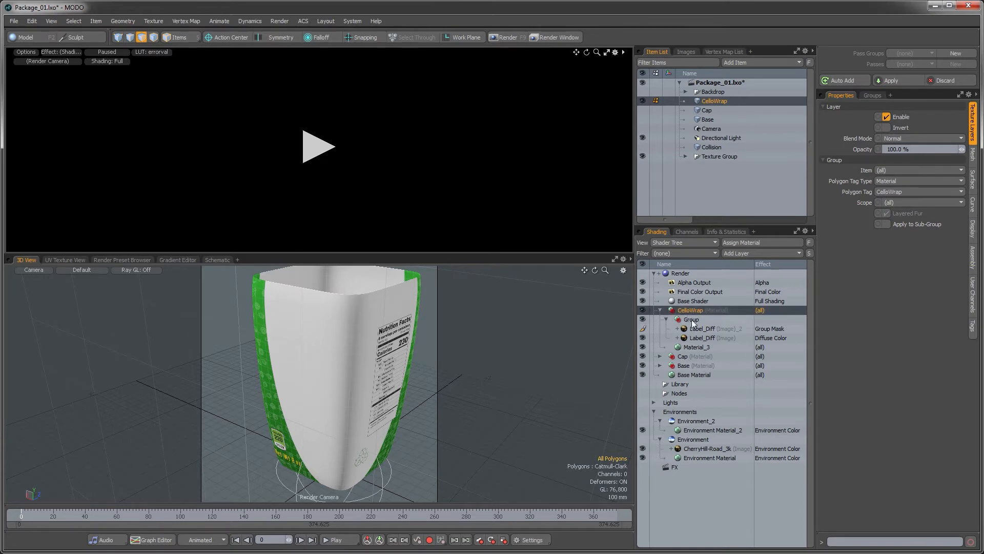
{"action": "left_click", "coordinate": [696, 347]}
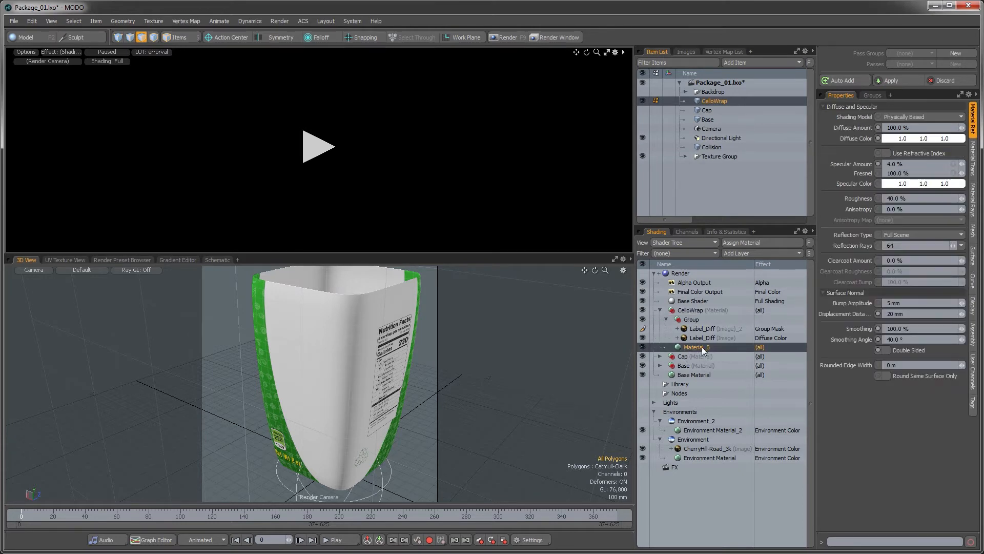
{"action": "right_click", "coordinate": [691, 347]}
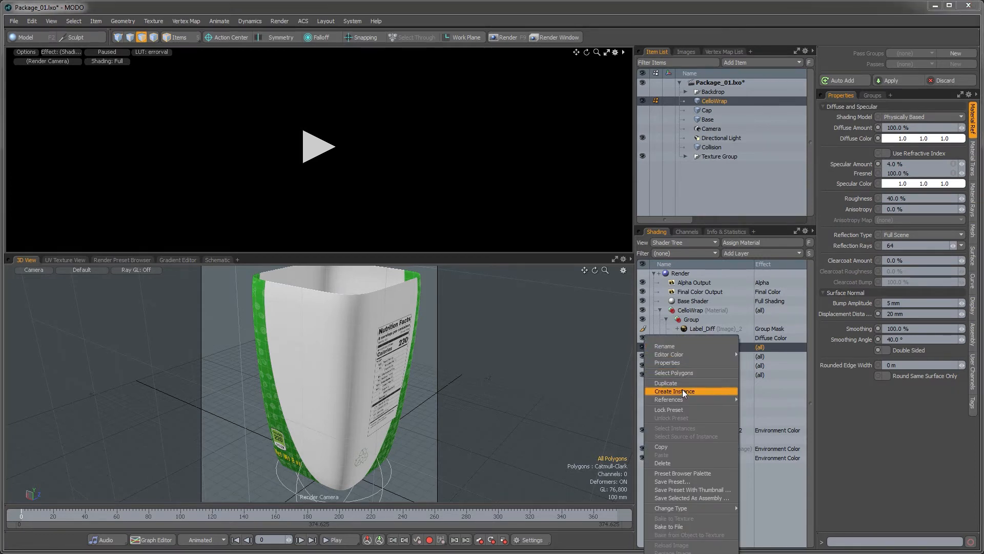
{"action": "left_click", "coordinate": [681, 389]}
{"action": "left_click_drag", "start_coordinate": [694, 347], "coordinate": [696, 329]}
{"action": "left_click", "coordinate": [701, 338]}
{"action": "left_click", "coordinate": [700, 348], "text": "ctrl"}
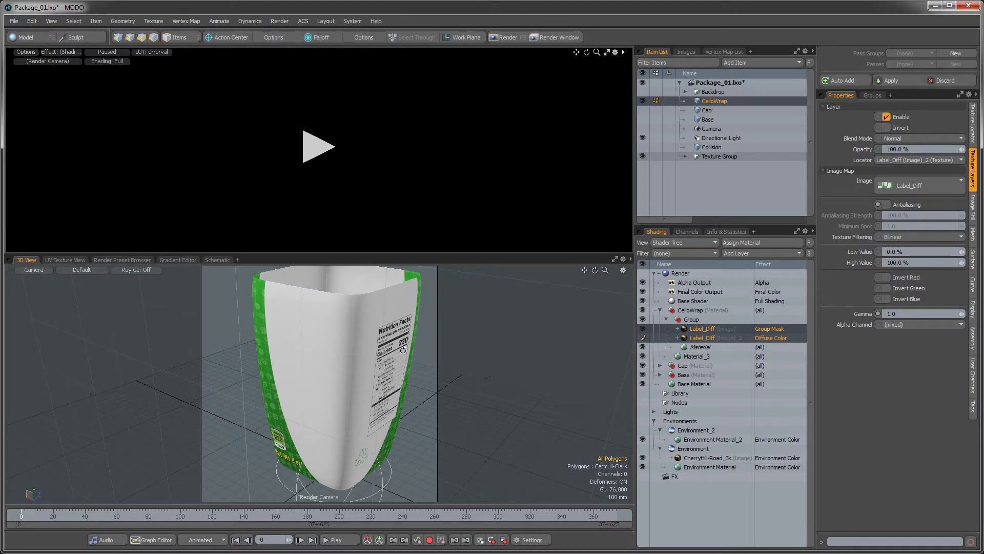
{"action": "left_click_drag", "start_coordinate": [399, 363], "coordinate": [385, 353], "text": "alt"}
{"action": "left_click", "coordinate": [689, 357]}
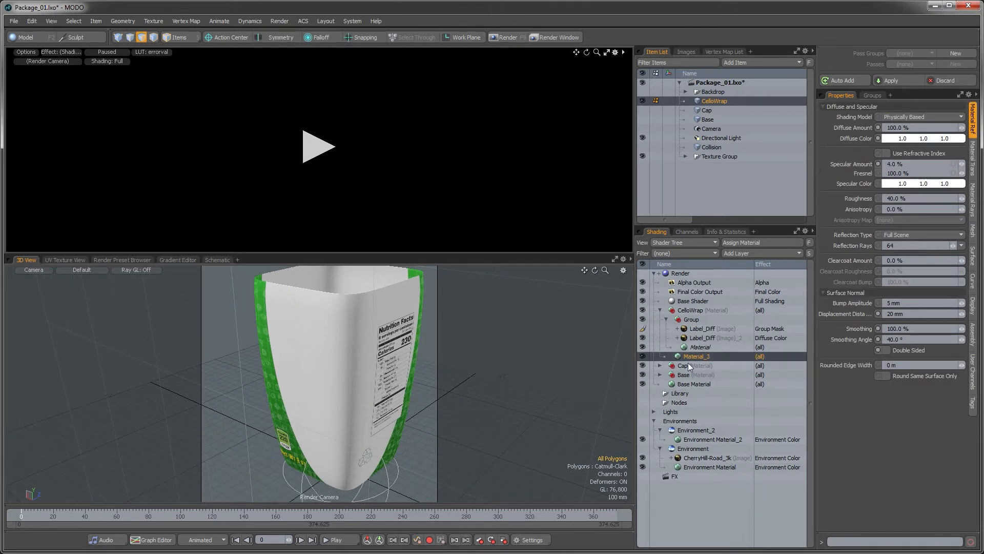
{"action": "left_click", "coordinate": [700, 348]}
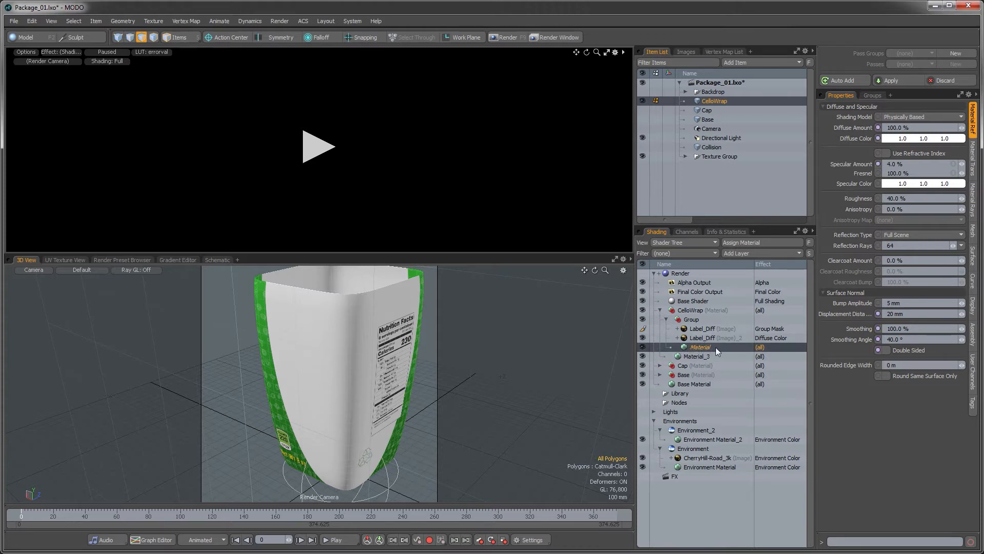
{"action": "left_click", "coordinate": [693, 356]}
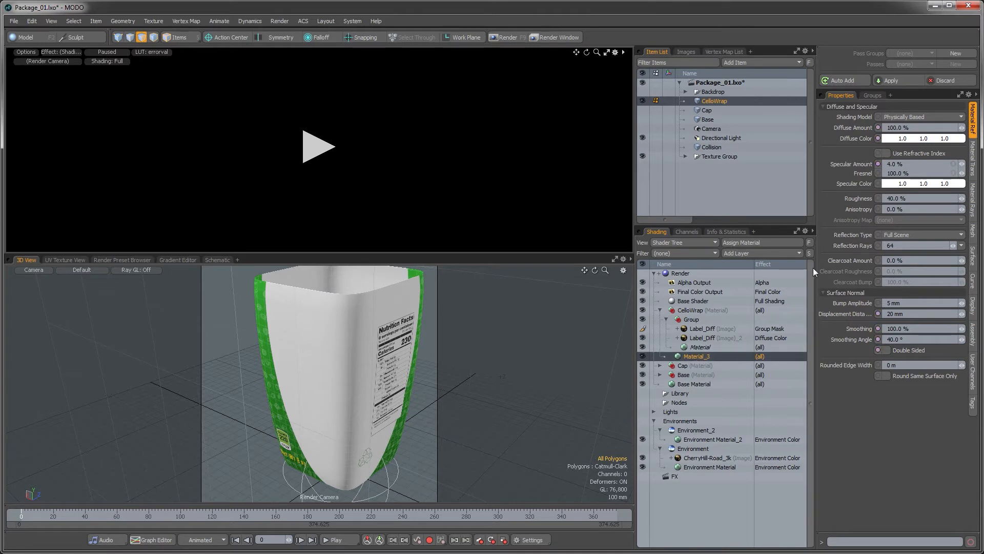
{"action": "left_click", "coordinate": [700, 348]}
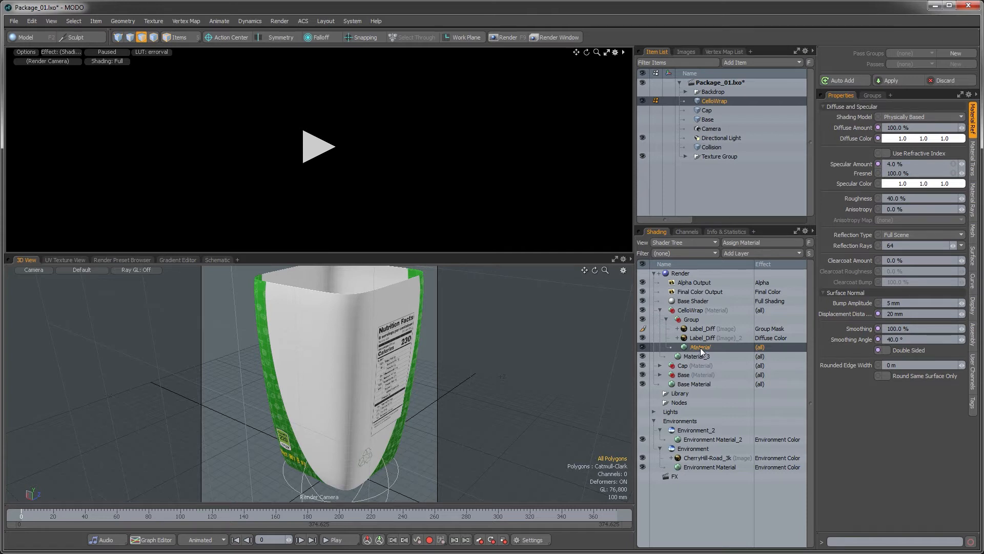
Step: Rename the label group inside the CelloWrap material as LabelTex and collapse it
{"action": "left_click", "coordinate": [697, 321]}
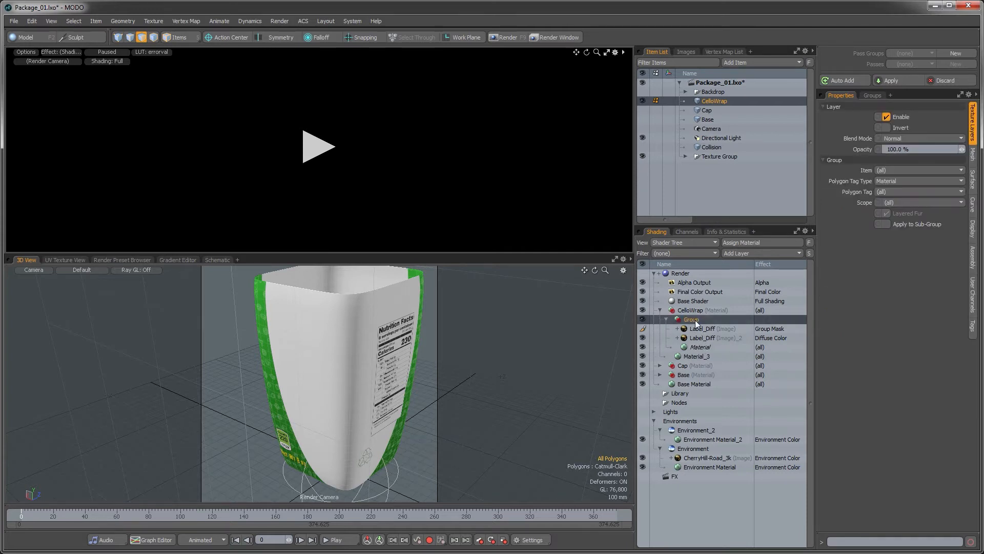
{"action": "double_click", "coordinate": [696, 322]}
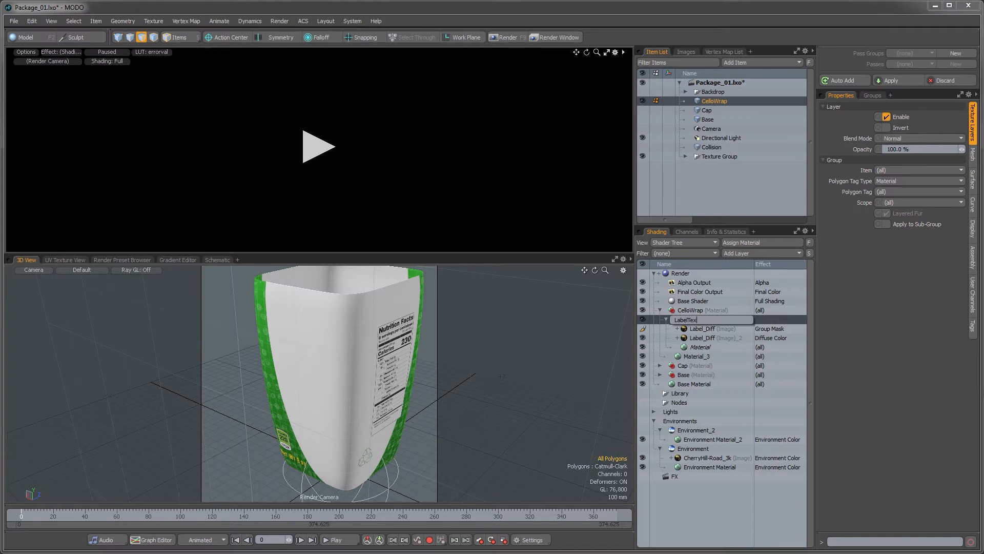
{"action": "key", "text": "Return"}
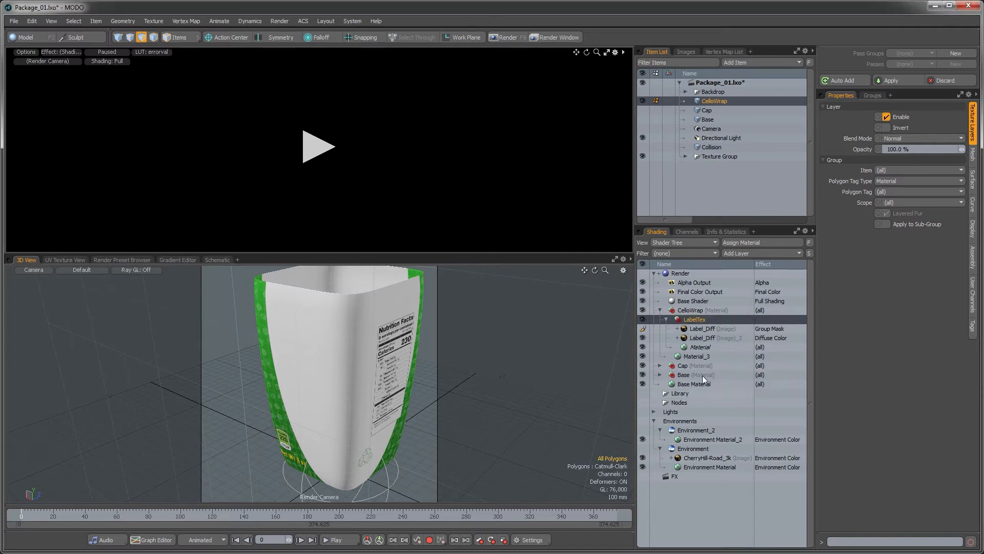
{"action": "left_click_drag", "start_coordinate": [389, 362], "coordinate": [359, 359], "text": "alt"}
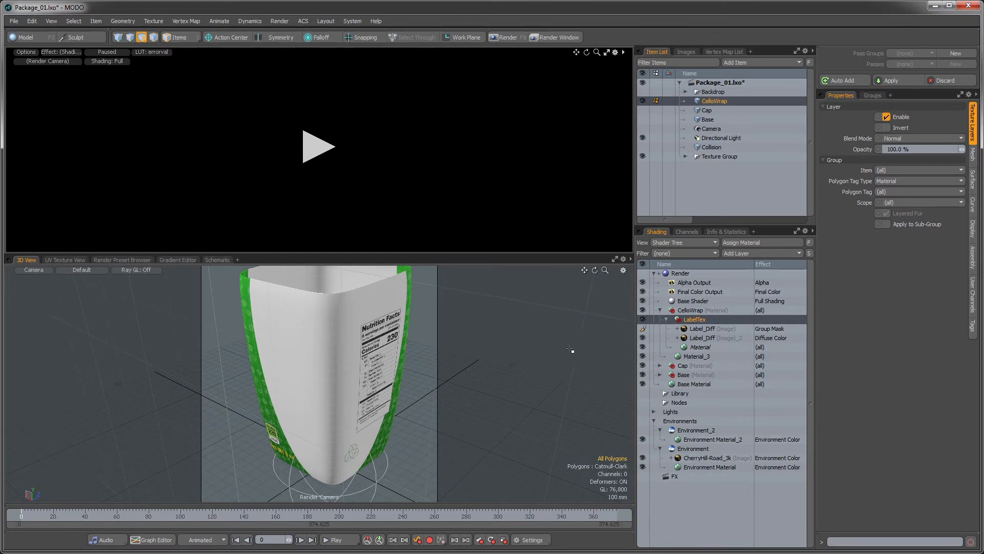
{"action": "left_click", "coordinate": [666, 321]}
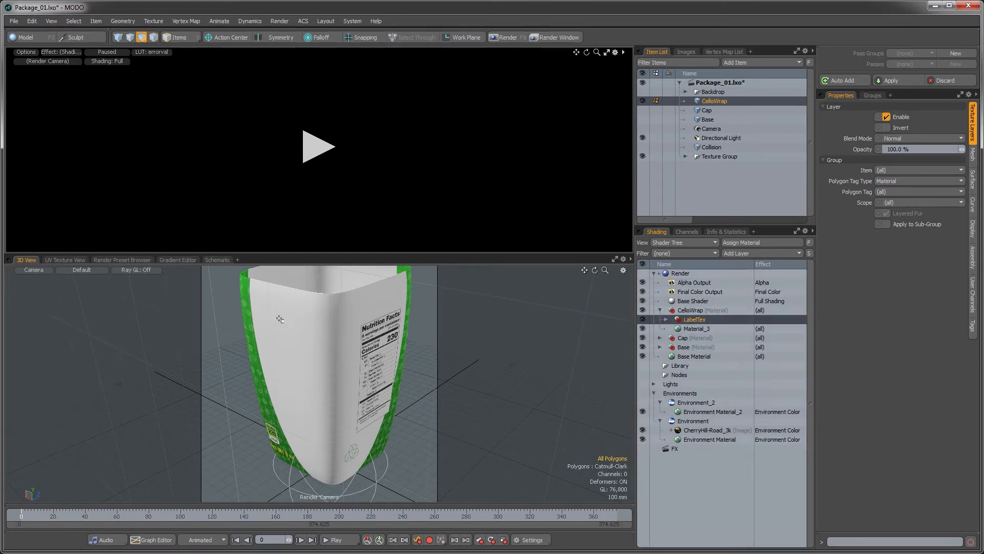
Step: Load FruitBitesLogo.png as a new image map layer in the CelloWrap material
{"action": "left_click", "coordinate": [687, 310]}
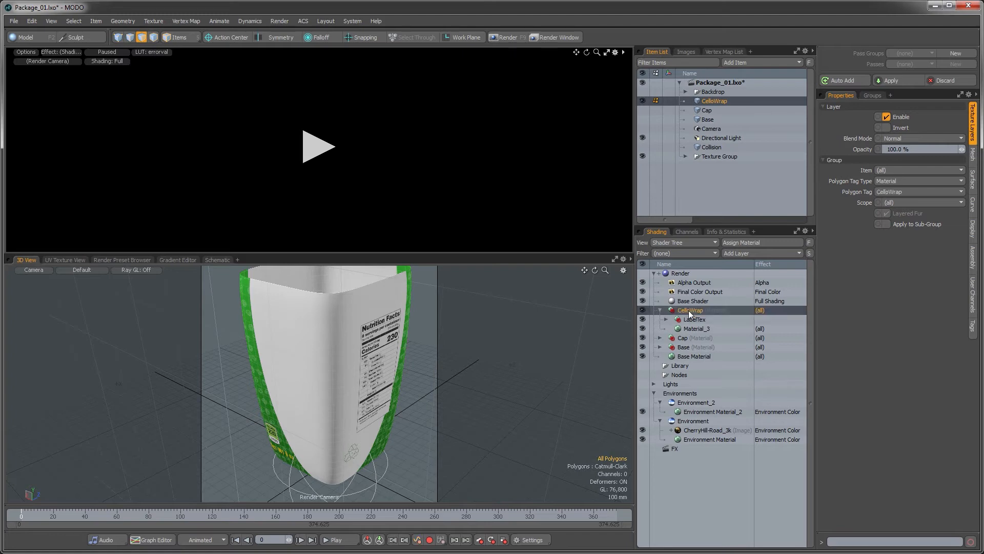
{"action": "left_click", "coordinate": [742, 253]}
{"action": "mouse_move", "coordinate": [739, 304]}
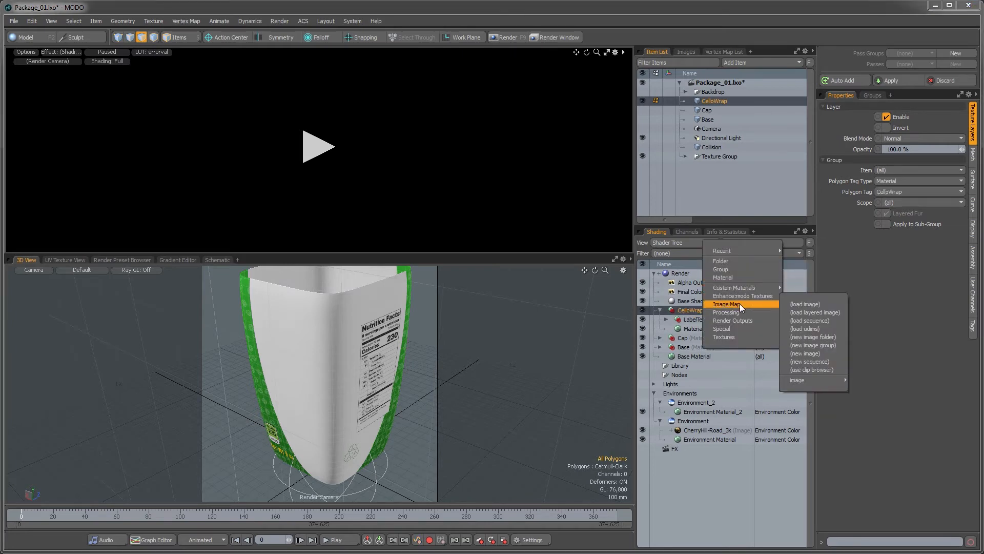
{"action": "left_click", "coordinate": [805, 304]}
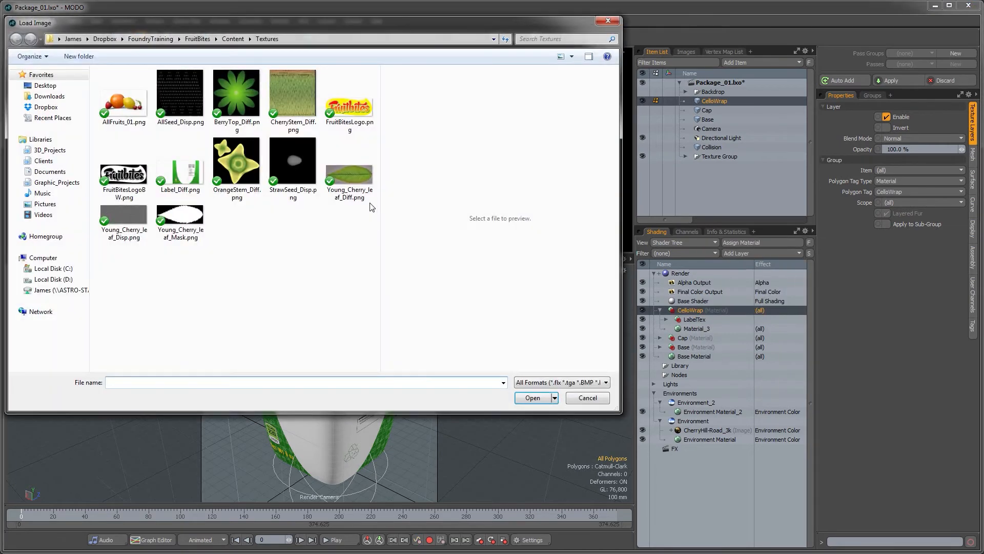
{"action": "left_click", "coordinate": [349, 103]}
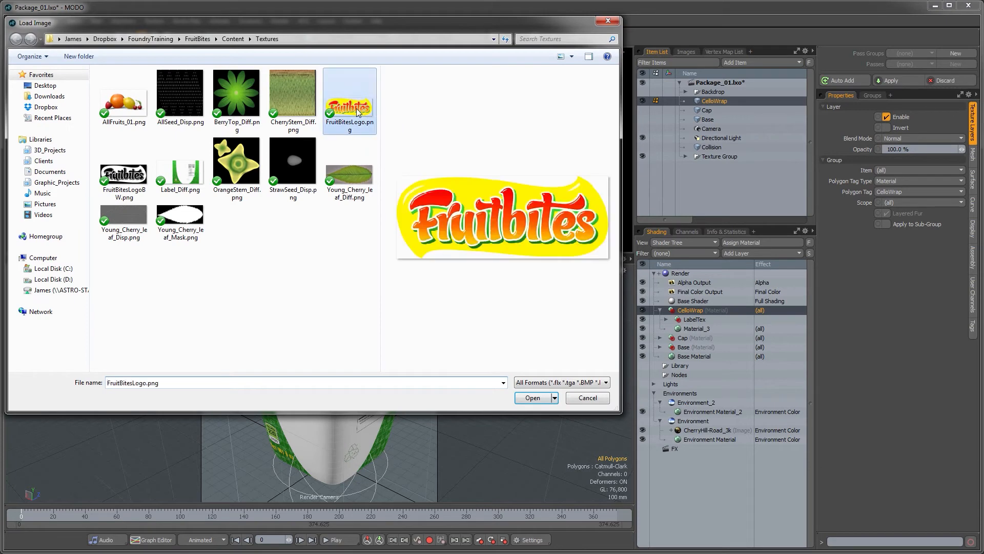
{"action": "left_click", "coordinate": [532, 398]}
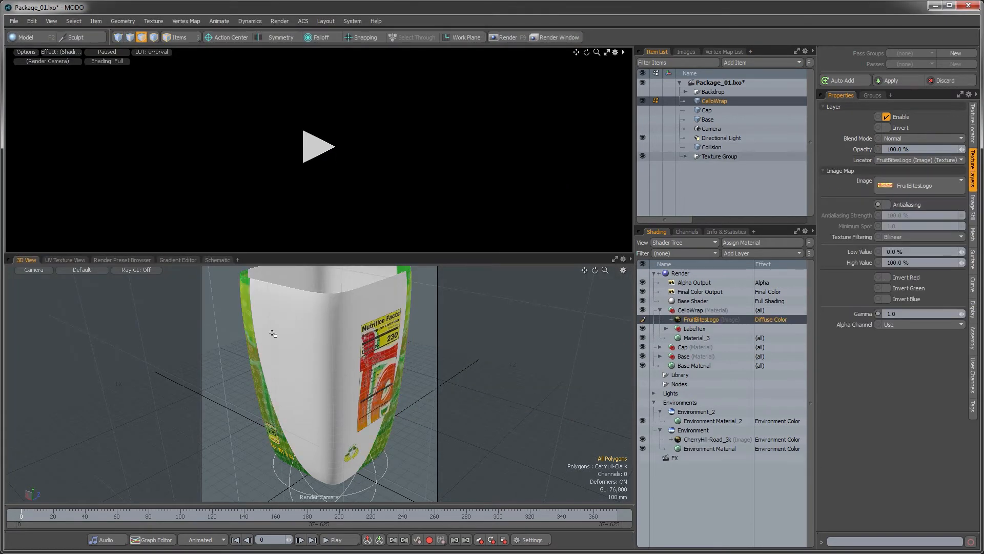
Step: Switch to the Setup layout, expand the FruitBitesLogo layer and make more room for its properties
{"action": "key", "text": "ctrl+Tab"}
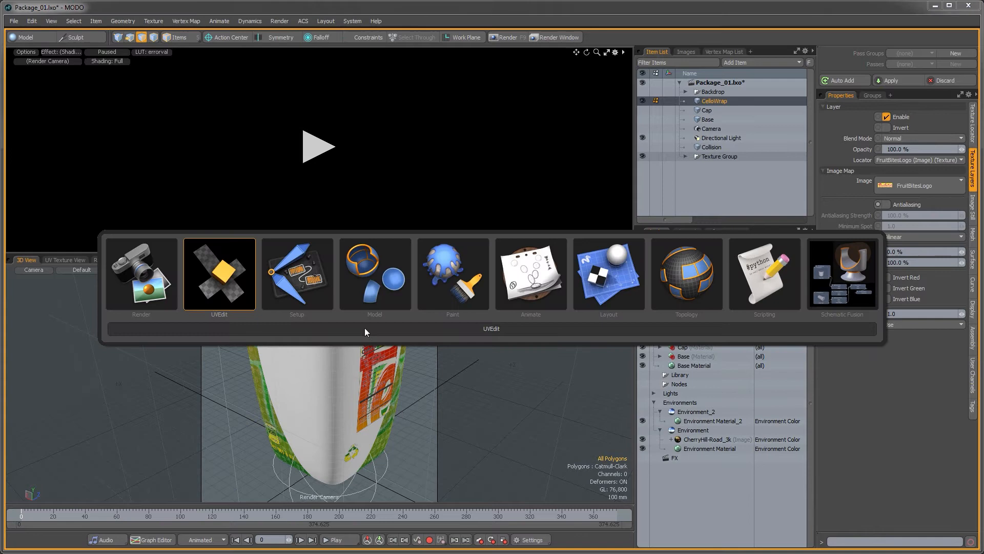
{"action": "left_click", "coordinate": [285, 282]}
{"action": "left_click_drag", "start_coordinate": [476, 323], "coordinate": [421, 316], "text": "alt"}
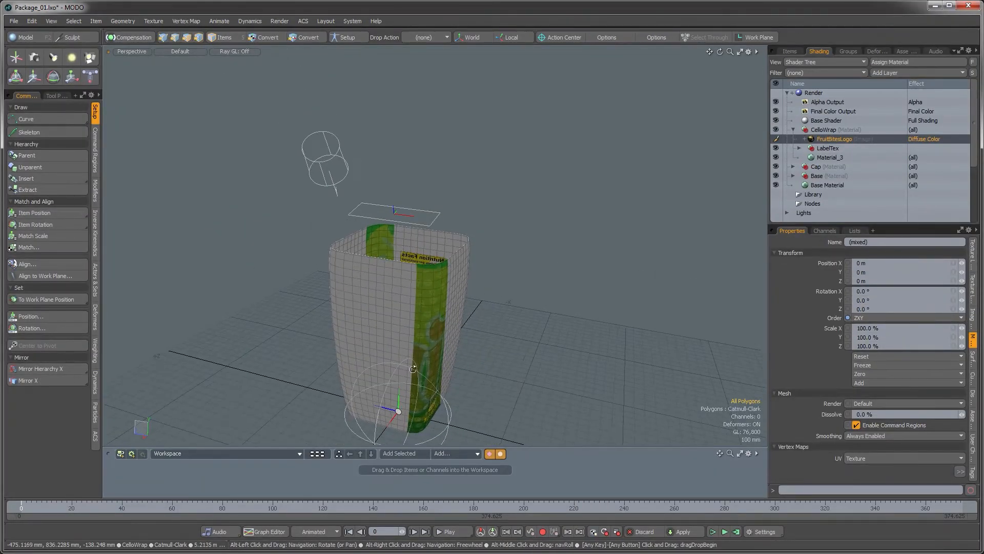
{"action": "left_click_drag", "start_coordinate": [413, 369], "coordinate": [426, 332], "text": "alt+shift"}
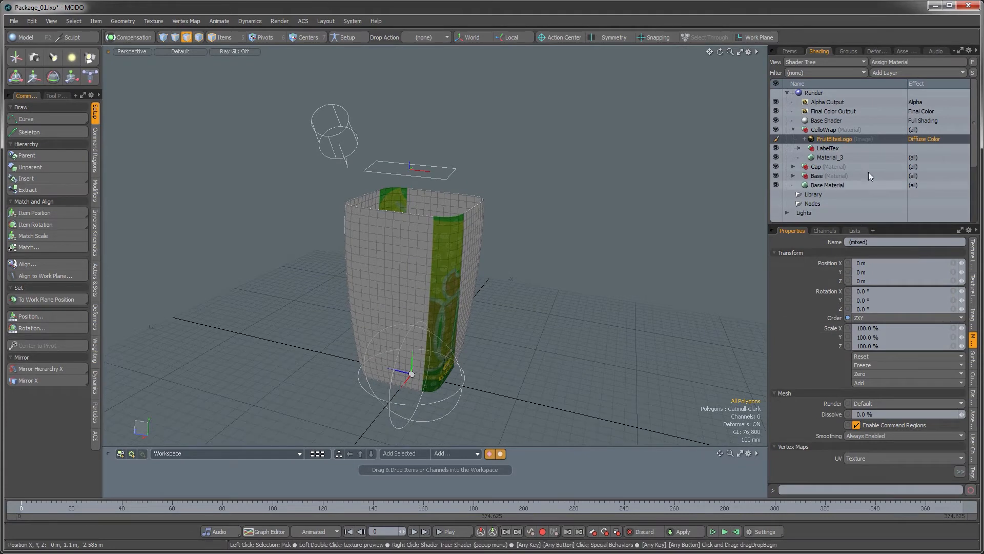
{"action": "left_click", "coordinate": [804, 139]}
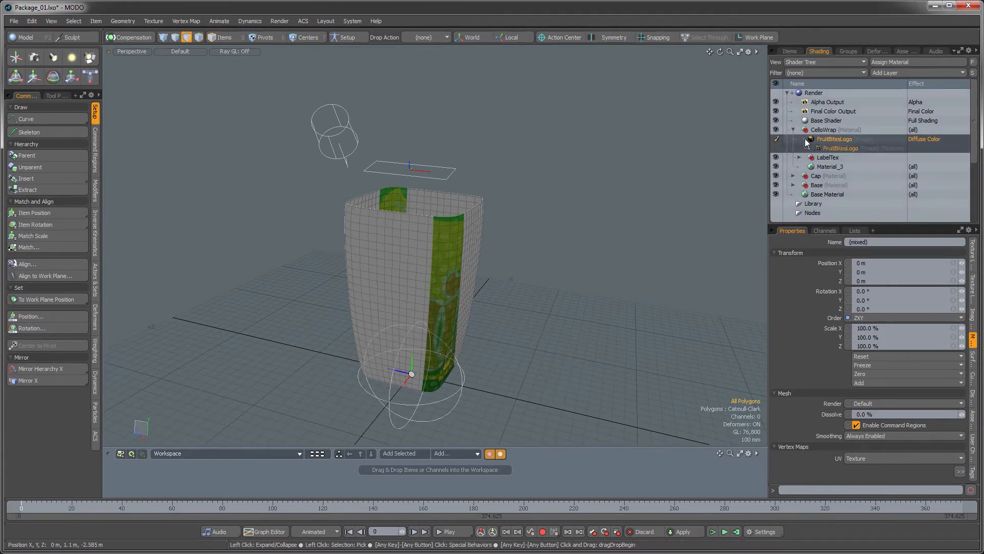
{"action": "left_click_drag", "start_coordinate": [833, 224], "coordinate": [833, 192]}
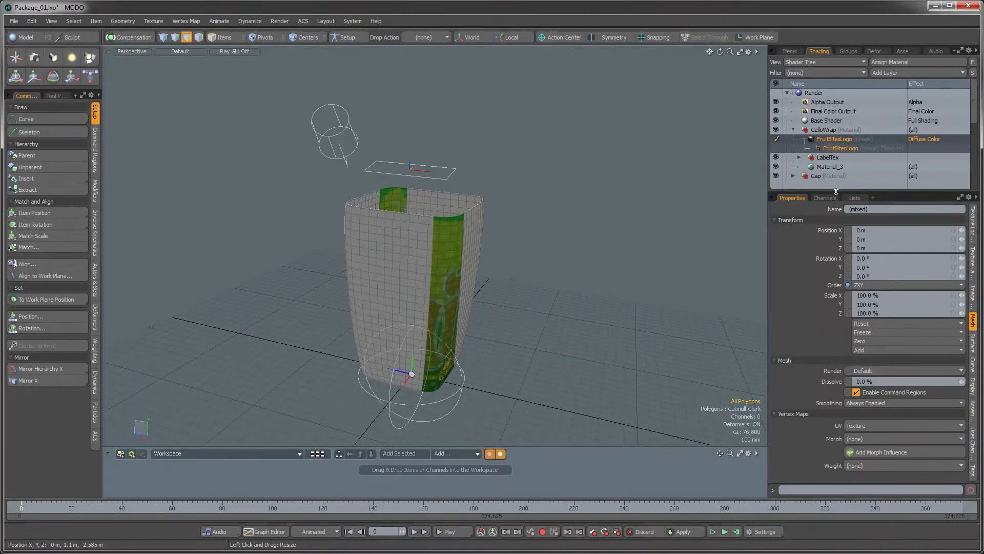
Step: Expand the Texture Group in the item list and select the FruitBitesLogo texture locator
{"action": "left_click", "coordinate": [780, 50]}
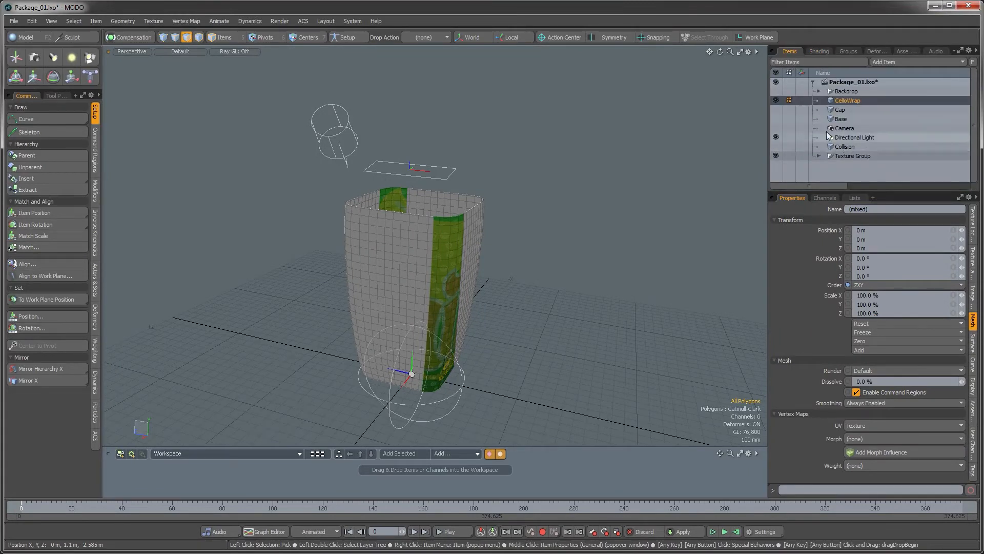
{"action": "left_click", "coordinate": [818, 155]}
{"action": "scroll", "coordinate": [863, 141], "scroll_direction": "down", "scroll_amount": 2}
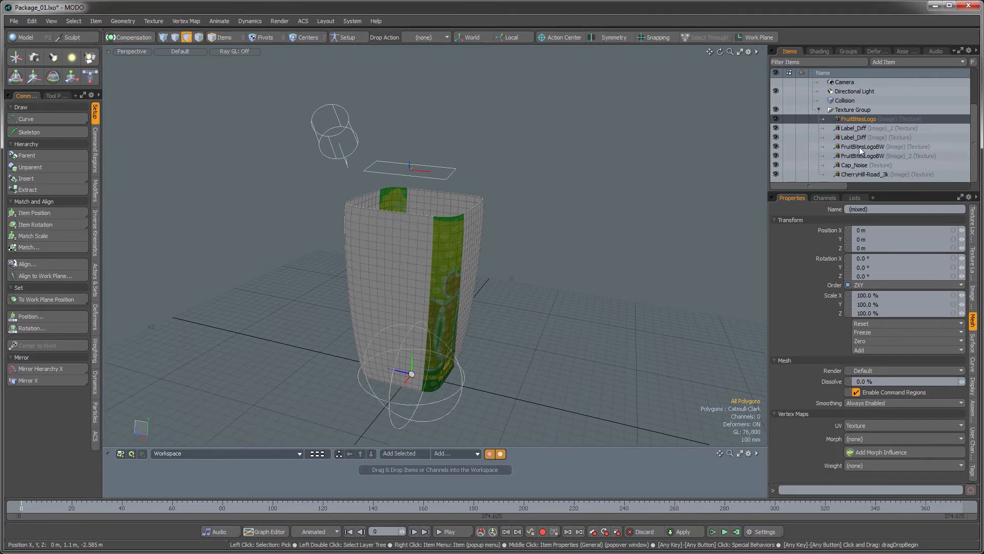
{"action": "left_click", "coordinate": [860, 147]}
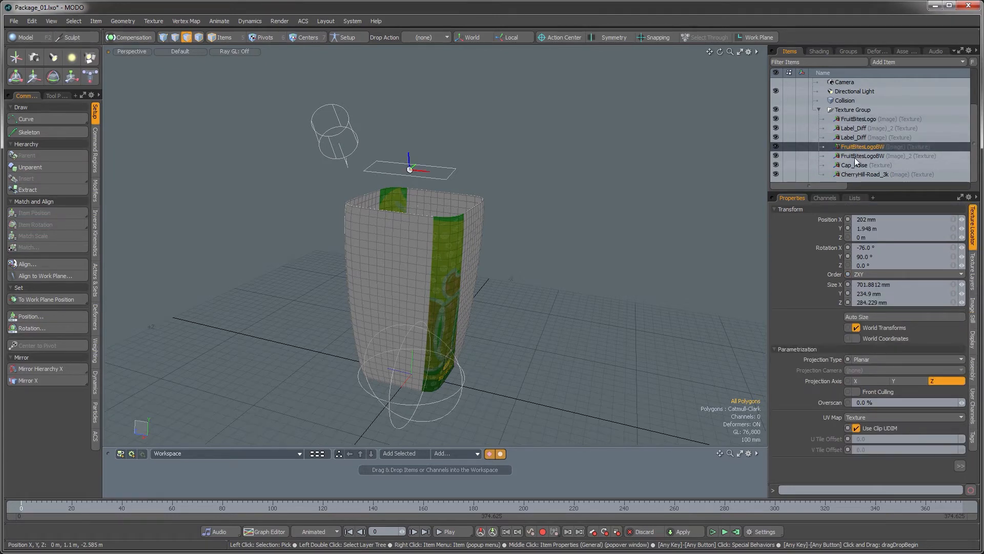
{"action": "key", "text": "Up"}
{"action": "key", "text": "Up"}
{"action": "key", "text": "Up"}
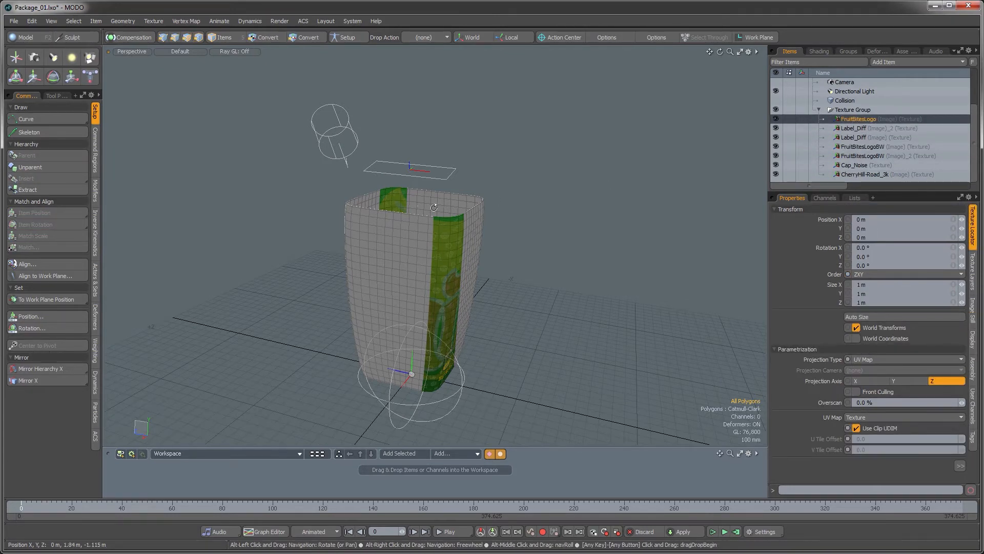
Step: Change to item selection mode and reselect the FruitBitesLogo texture locator
{"action": "left_click_drag", "start_coordinate": [434, 207], "coordinate": [407, 238], "text": "alt"}
{"action": "key", "text": "3"}
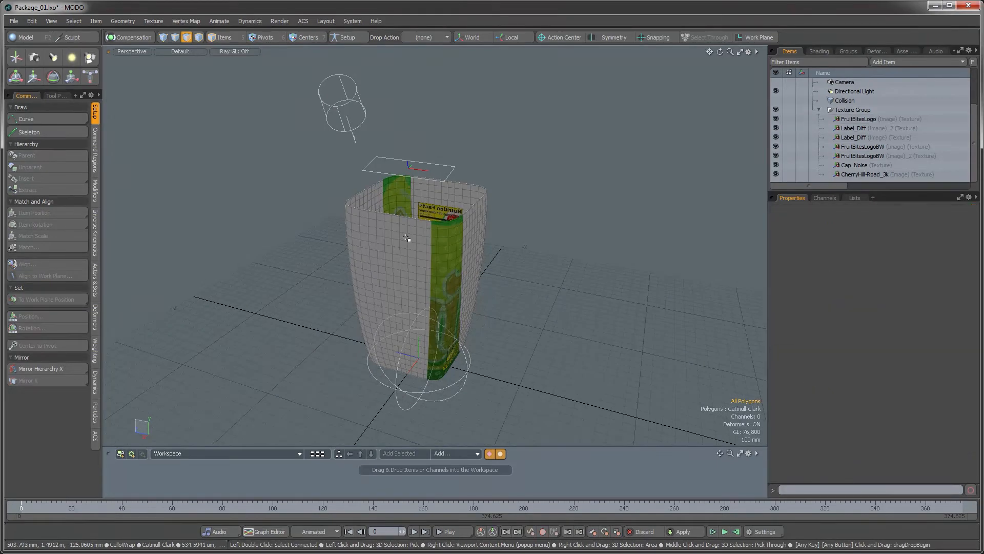
{"action": "key", "text": "5"}
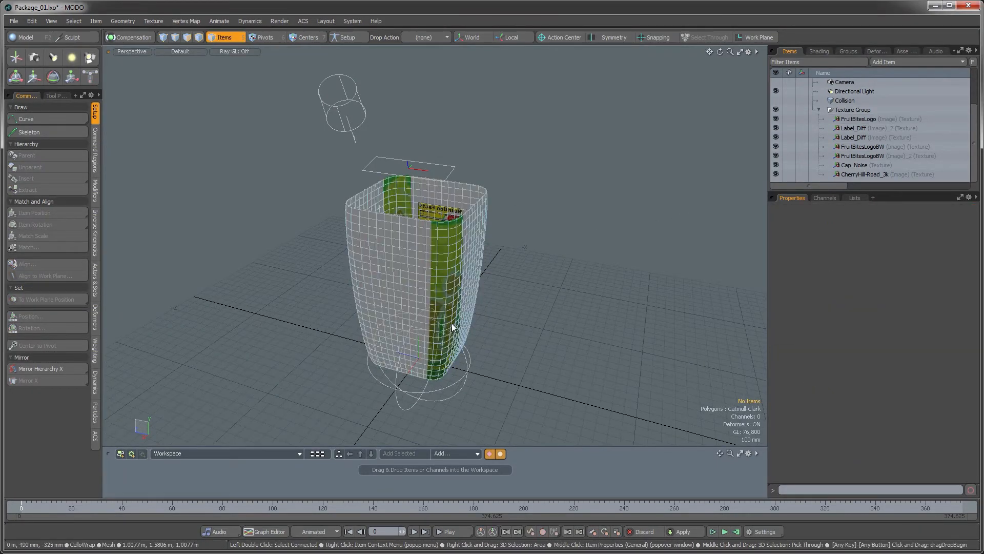
{"action": "left_click", "coordinate": [872, 119]}
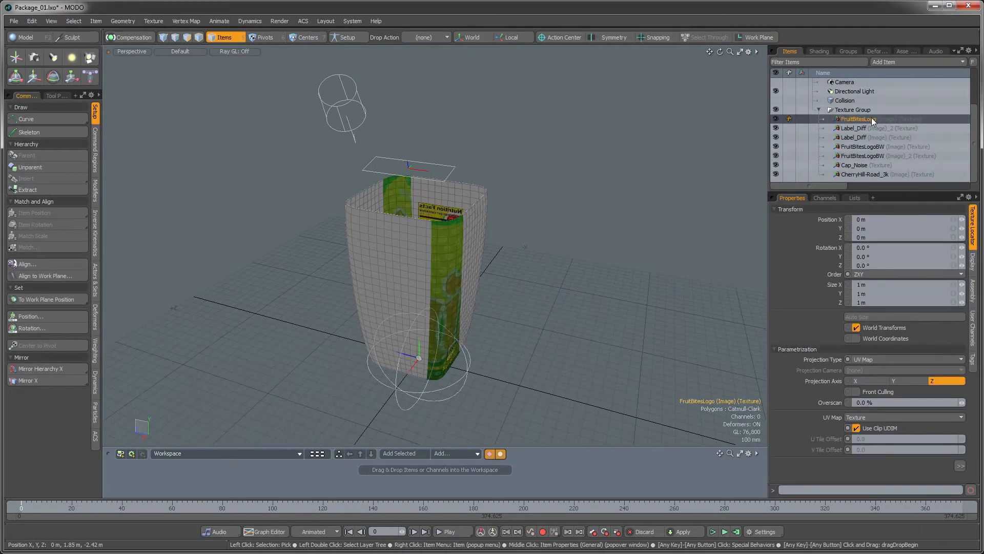
{"action": "left_click_drag", "start_coordinate": [457, 376], "coordinate": [461, 363], "text": "alt"}
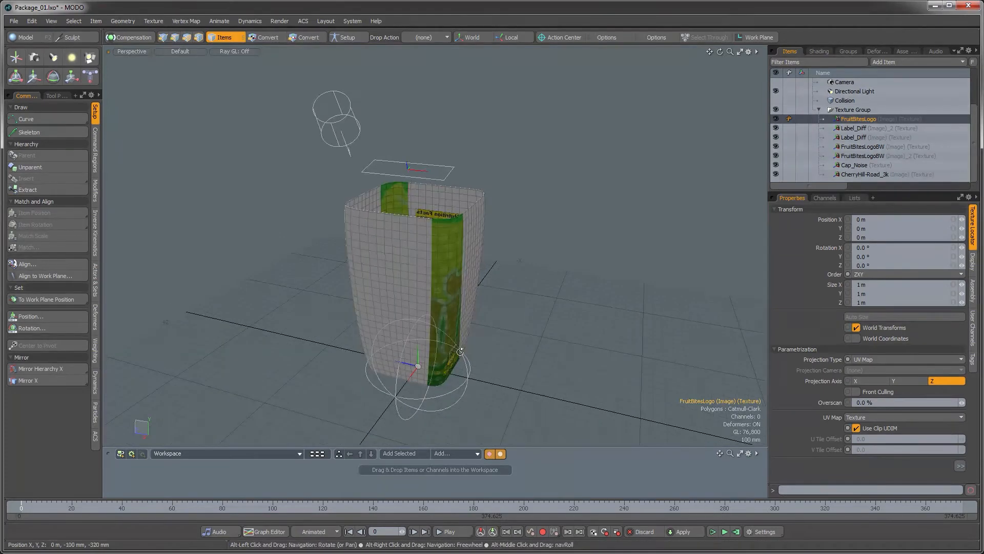
Step: Set the FruitBitesLogo texture locator's projection type to Planar
{"action": "left_click", "coordinate": [867, 359]}
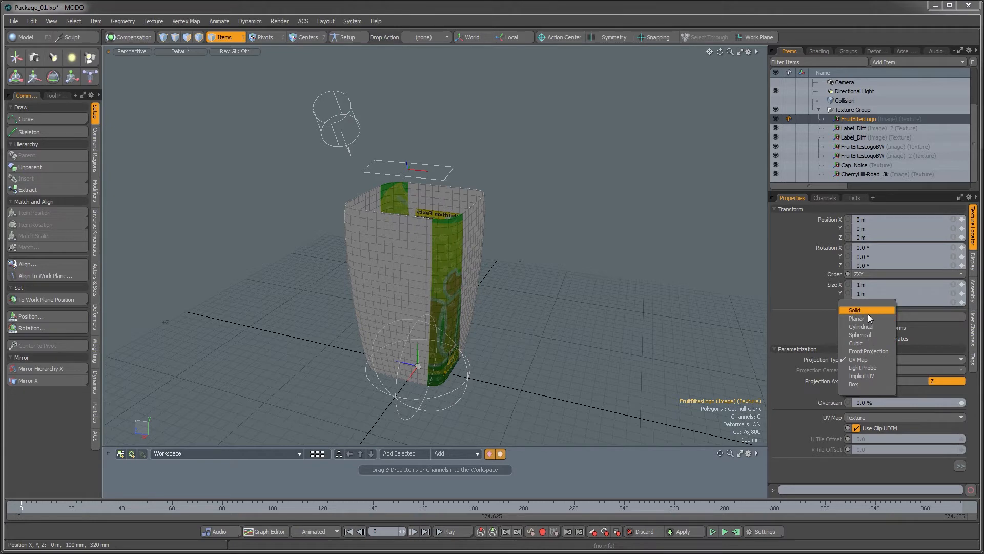
{"action": "left_click", "coordinate": [869, 318]}
{"action": "left_click_drag", "start_coordinate": [636, 359], "coordinate": [668, 364], "text": "alt"}
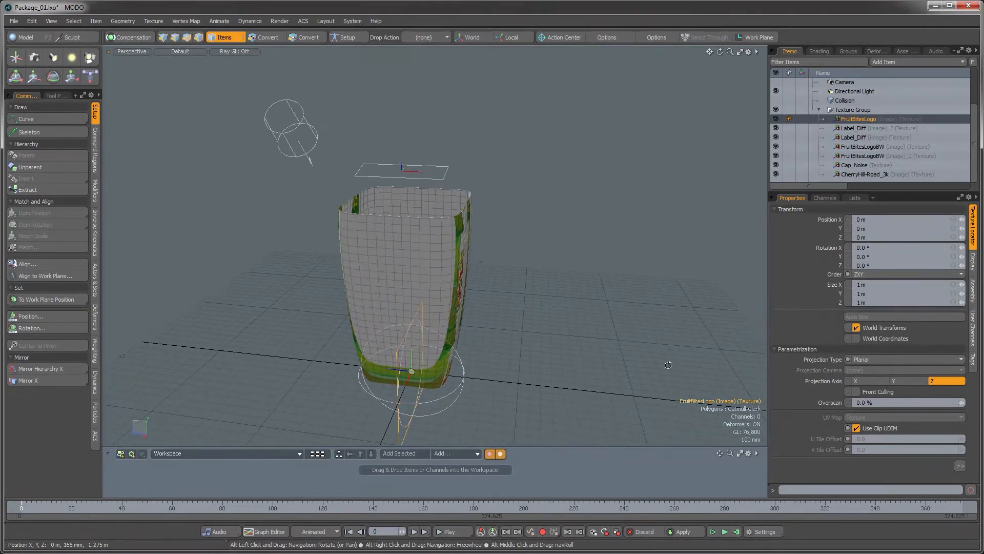
{"action": "left_click_drag", "start_coordinate": [536, 367], "coordinate": [467, 338], "text": "alt"}
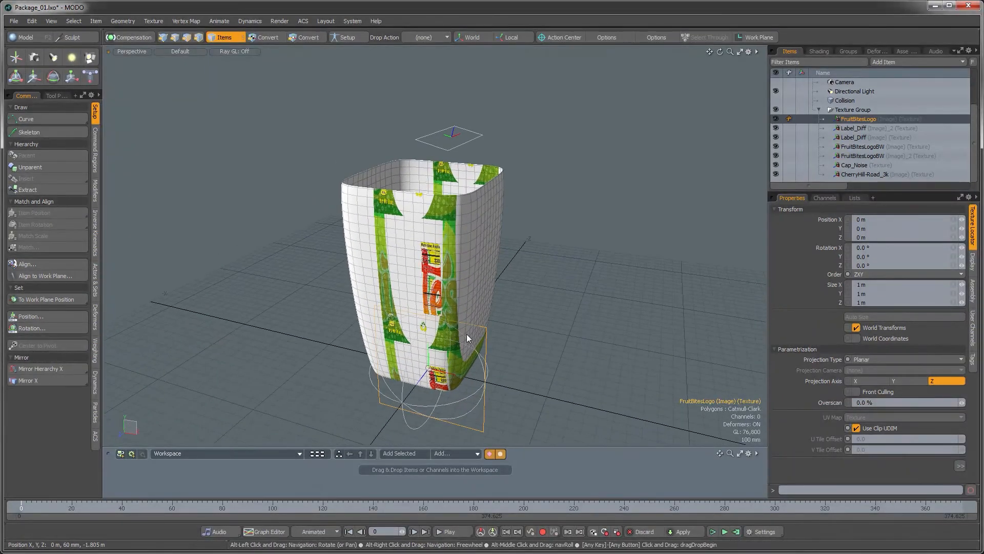
Step: Move the FruitBitesLogo projection up to the package front, at about 1.255 m in Y and 550 mm in Z
{"action": "key", "text": "w"}
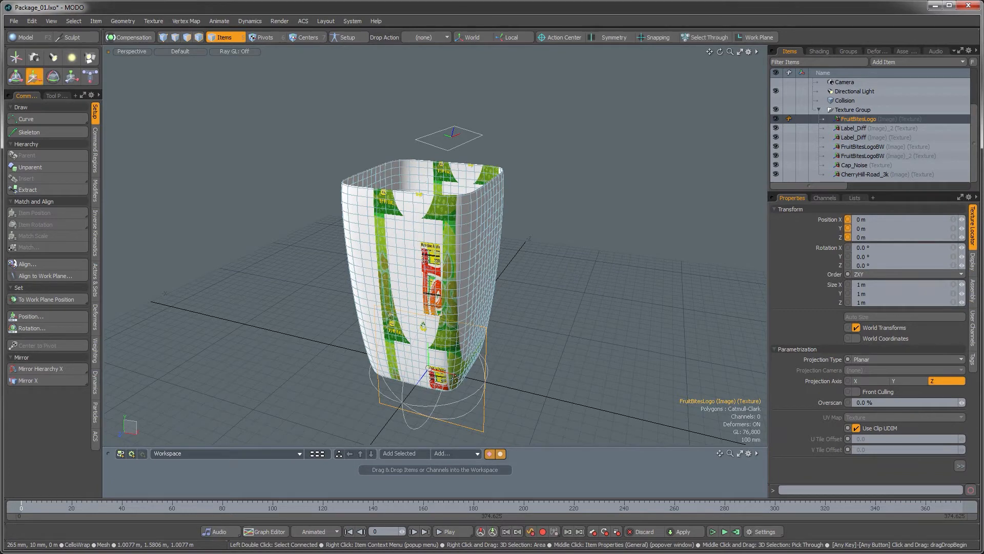
{"action": "left_click_drag", "start_coordinate": [411, 391], "coordinate": [442, 248]}
{"action": "left_click_drag", "start_coordinate": [442, 248], "coordinate": [421, 251], "text": "alt"}
{"action": "left_click_drag", "start_coordinate": [421, 251], "coordinate": [452, 232], "text": "alt"}
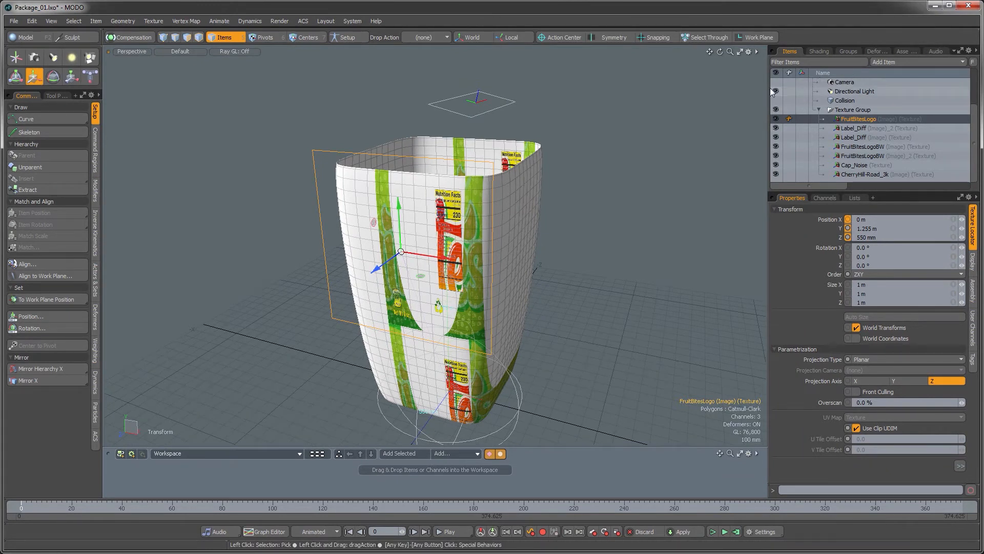
Step: Check the FruitBitesLogo clip's resolution and set its texture locator's size to 2.919 m in X and 1.14 m in Z
{"action": "left_click_drag", "start_coordinate": [768, 88], "coordinate": [669, 108]}
{"action": "left_click", "coordinate": [881, 50]}
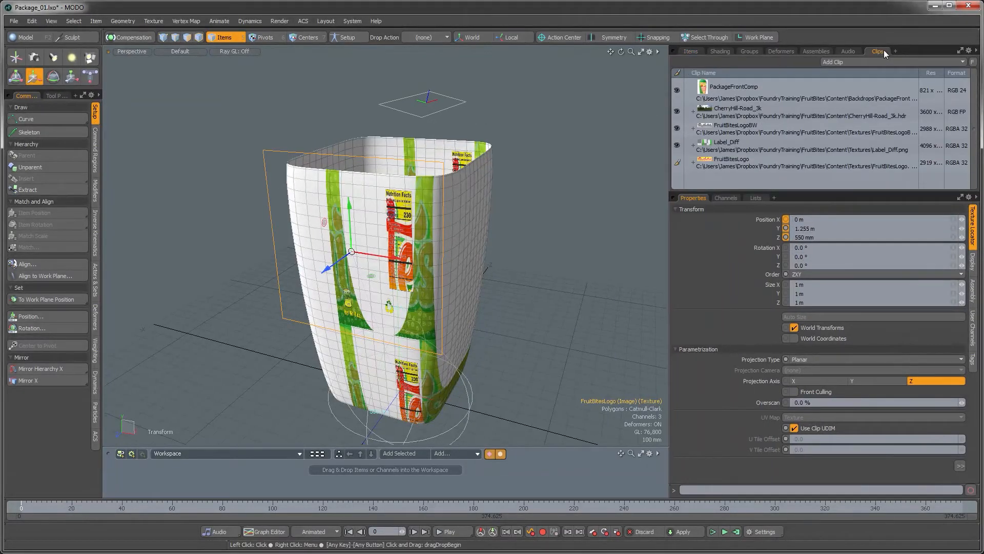
{"action": "left_click", "coordinate": [902, 164]}
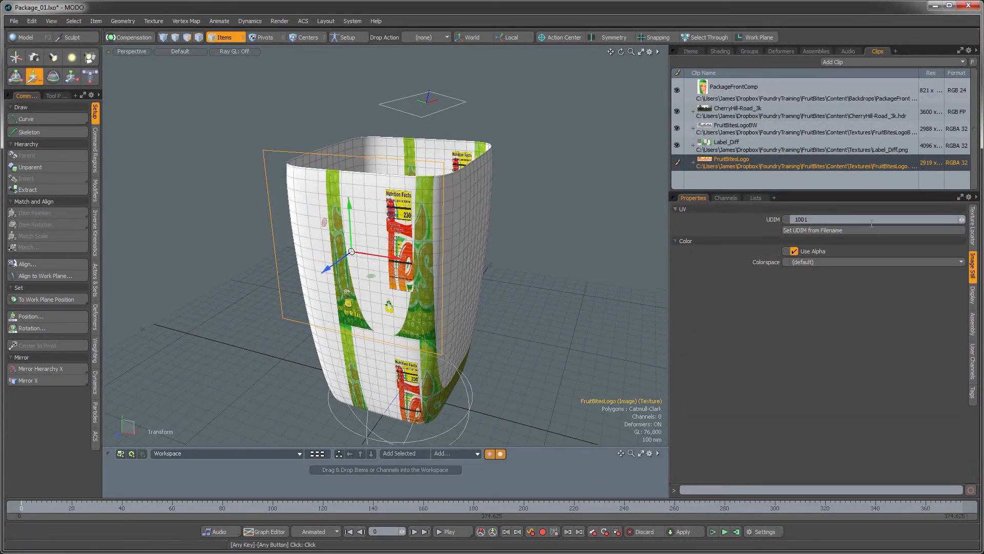
{"action": "left_click", "coordinate": [972, 226]}
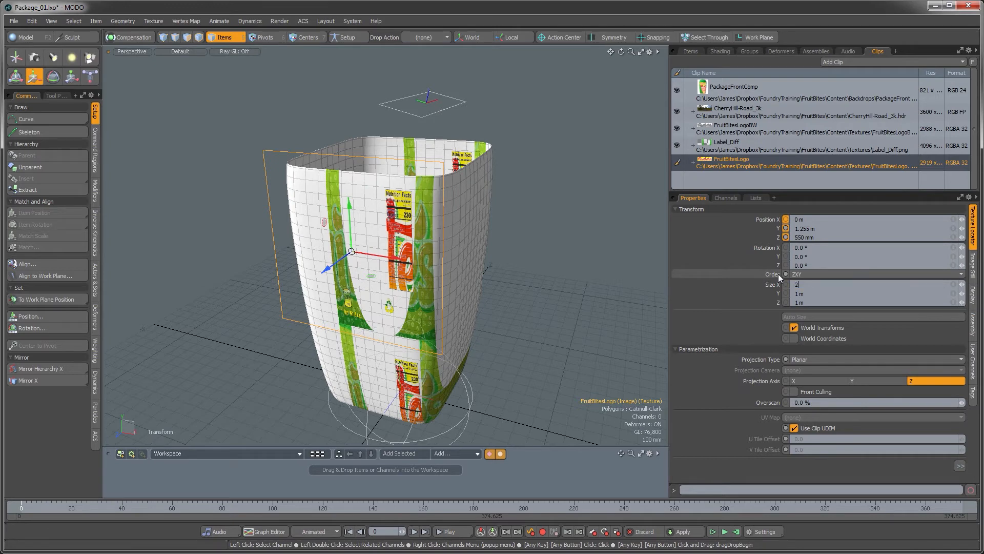
{"action": "key", "text": "Tab"}
{"action": "key", "text": "Tab"}
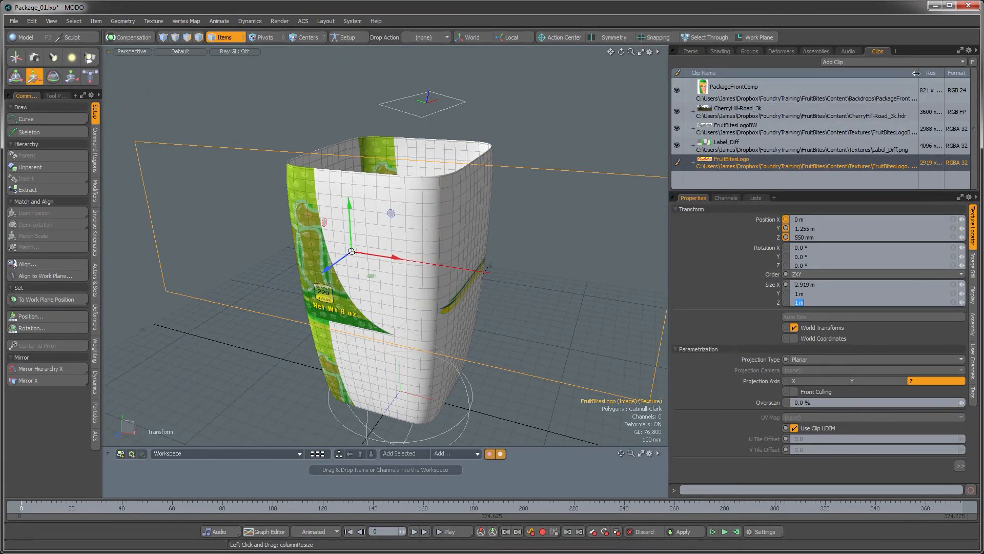
{"action": "left_click_drag", "start_coordinate": [917, 73], "coordinate": [899, 73]}
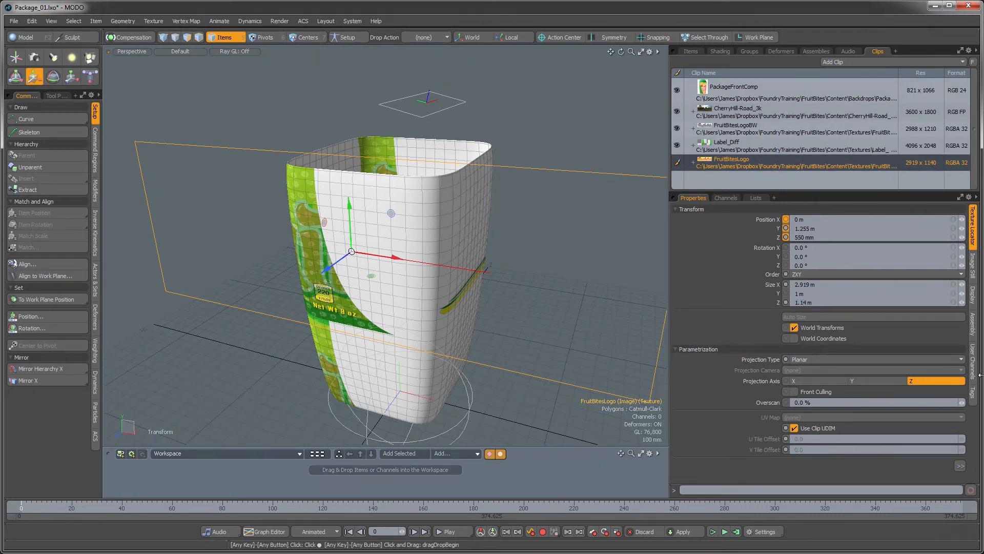
Step: Scale the FruitBitesLogo projection down uniformly to about 759 mm in X, 260 mm in Y and 296 mm in Z
{"action": "left_click_drag", "start_coordinate": [540, 299], "coordinate": [502, 289], "text": "ctrl+alt"}
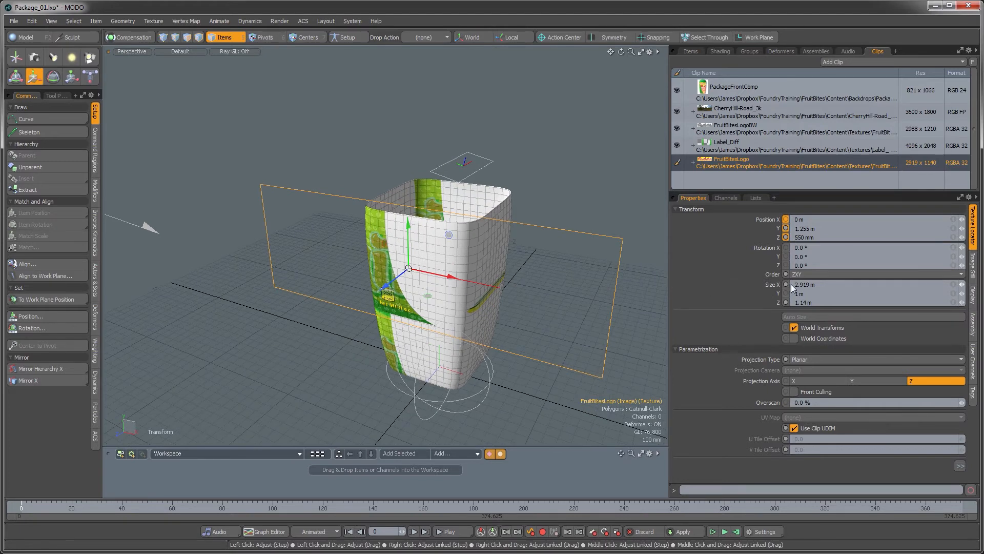
{"action": "left_click_drag", "start_coordinate": [566, 266], "coordinate": [442, 238], "text": "alt"}
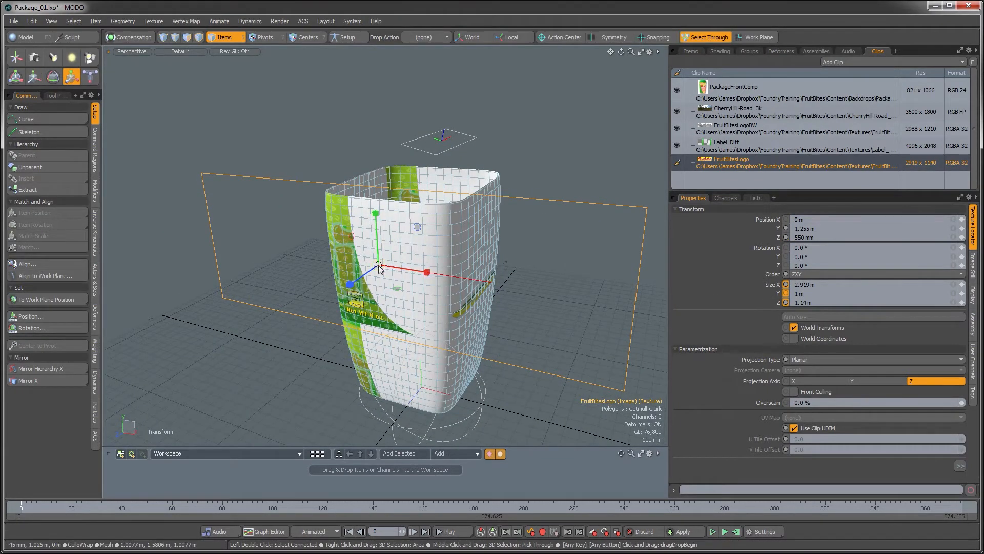
{"action": "left_click_drag", "start_coordinate": [380, 264], "coordinate": [342, 264]}
{"action": "left_click_drag", "start_coordinate": [410, 257], "coordinate": [401, 236], "text": "alt"}
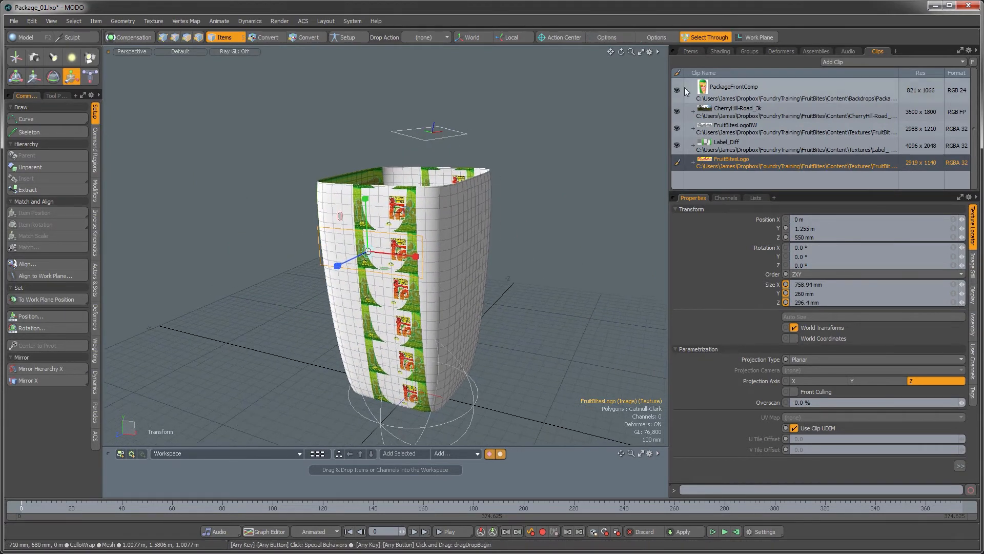
Step: Reselect the FruitBitesLogo texture locator in the shader tree and raise it to about 1.465 m in Y
{"action": "left_click", "coordinate": [713, 52]}
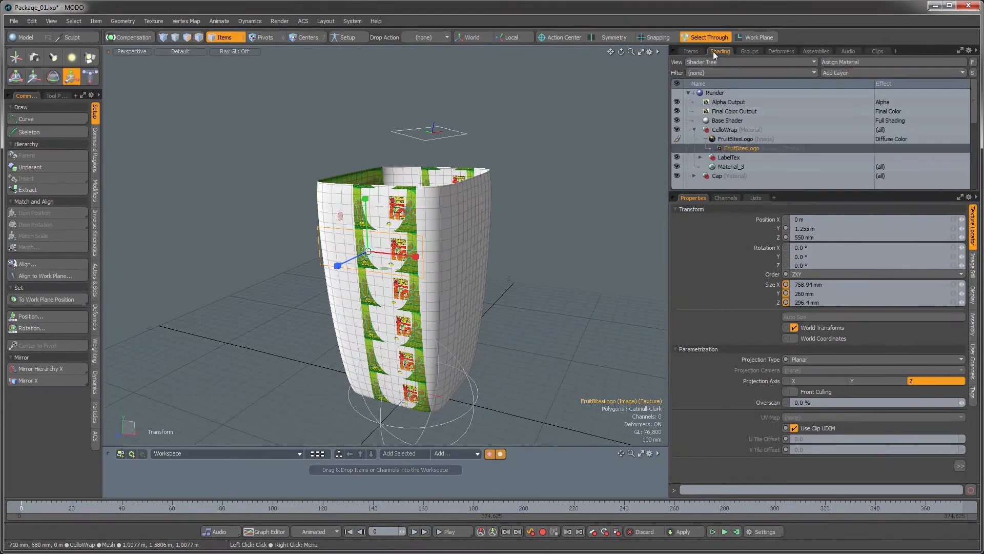
{"action": "left_click", "coordinate": [729, 140]}
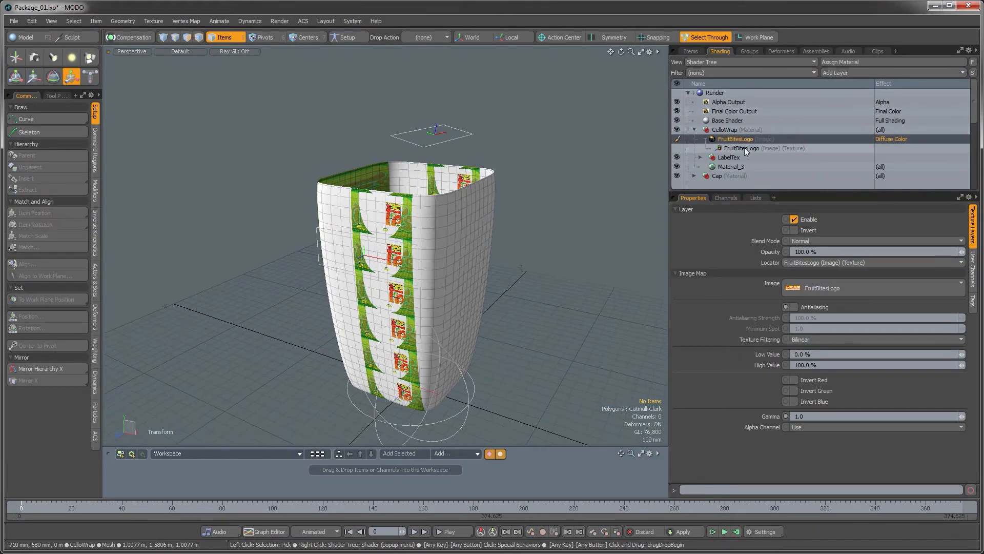
{"action": "left_click", "coordinate": [744, 148]}
{"action": "scroll", "coordinate": [517, 244], "scroll_direction": "up", "scroll_amount": 3}
{"action": "left_click_drag", "start_coordinate": [452, 255], "coordinate": [367, 173], "text": "alt"}
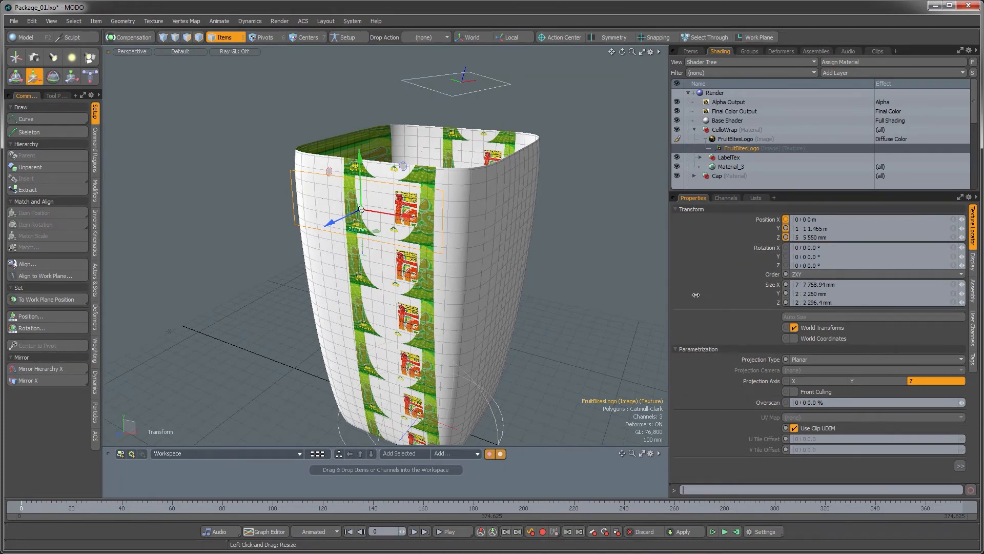
Step: Set both the horizontal and vertical repeat of the FruitBitesLogo texture locator to Edge
{"action": "left_click_drag", "start_coordinate": [670, 296], "coordinate": [761, 295]}
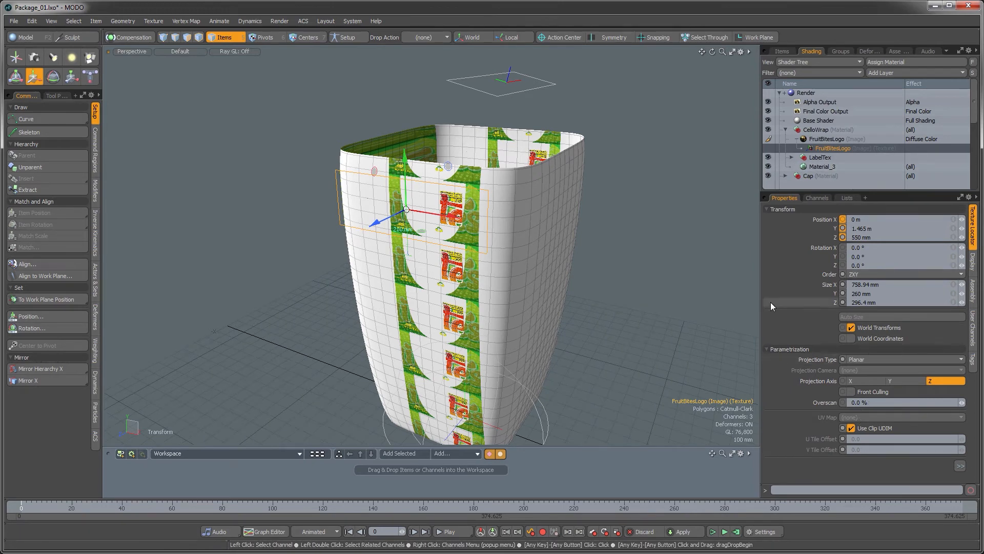
{"action": "left_click", "coordinate": [768, 208]}
{"action": "left_click", "coordinate": [850, 355]}
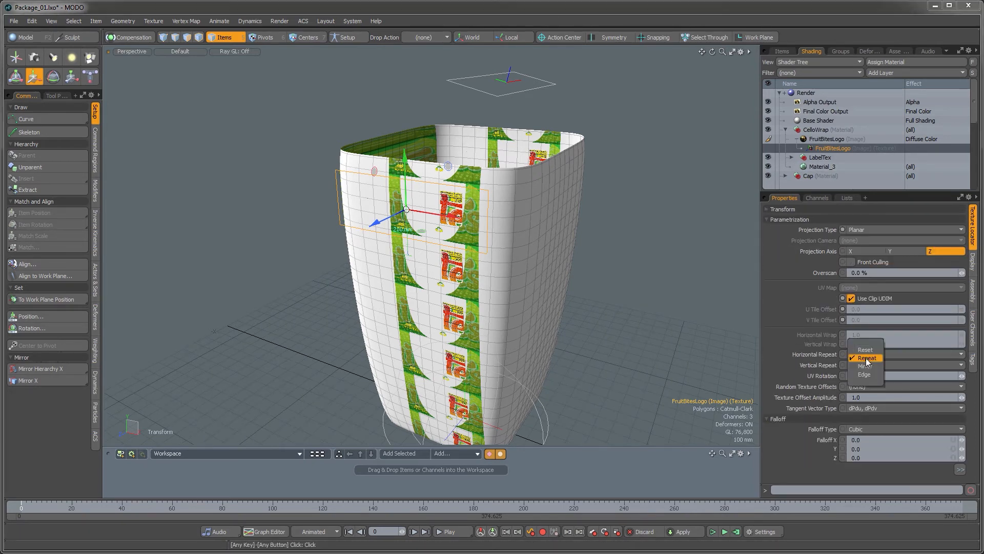
{"action": "left_click", "coordinate": [866, 375]}
{"action": "left_click", "coordinate": [866, 365]}
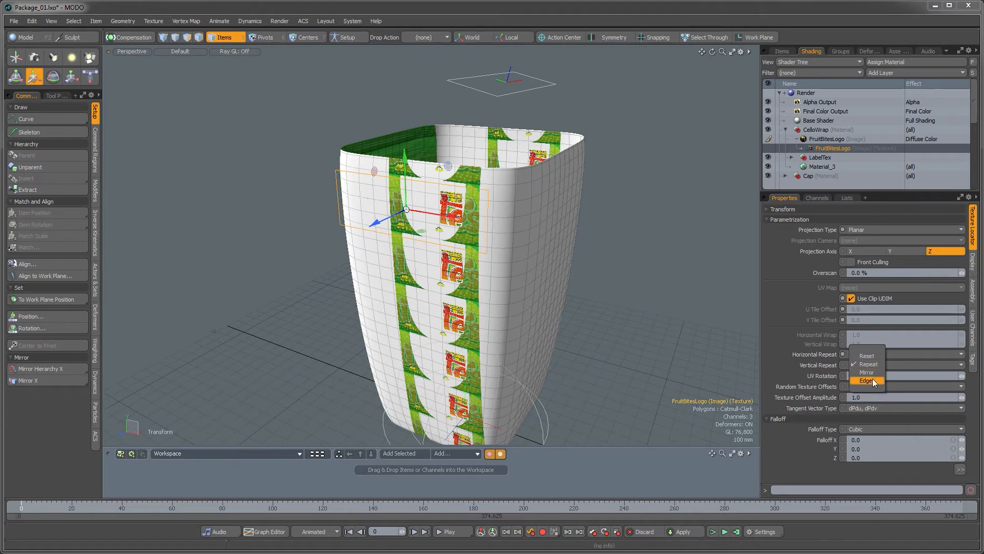
{"action": "left_click", "coordinate": [866, 385]}
Step: Switch to the Render layout and start the preview render of the package
{"action": "left_click_drag", "start_coordinate": [523, 280], "coordinate": [513, 229], "text": "alt"}
{"action": "left_click_drag", "start_coordinate": [513, 228], "coordinate": [482, 237], "text": "ctrl+alt"}
{"action": "key", "text": "ctrl+Tab"}
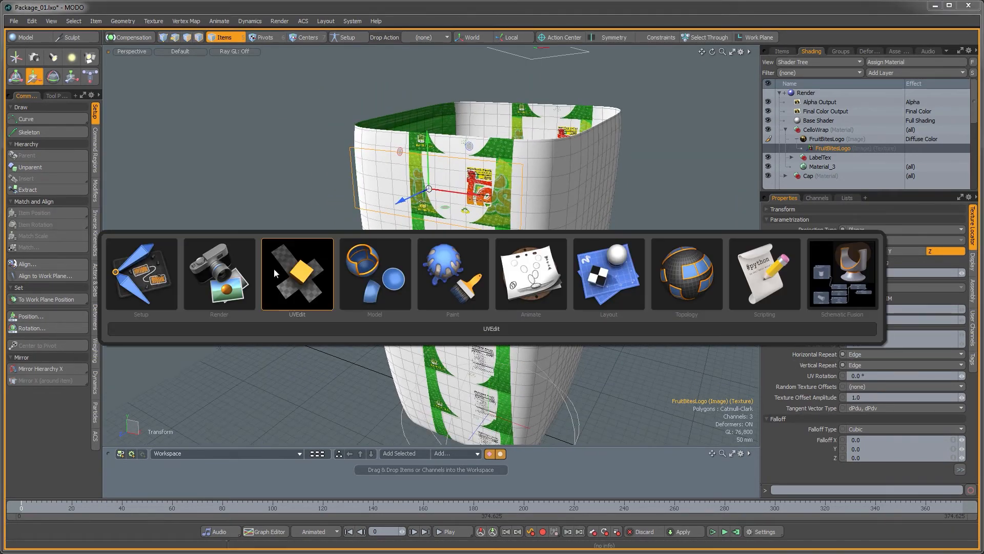
{"action": "left_click", "coordinate": [227, 274]}
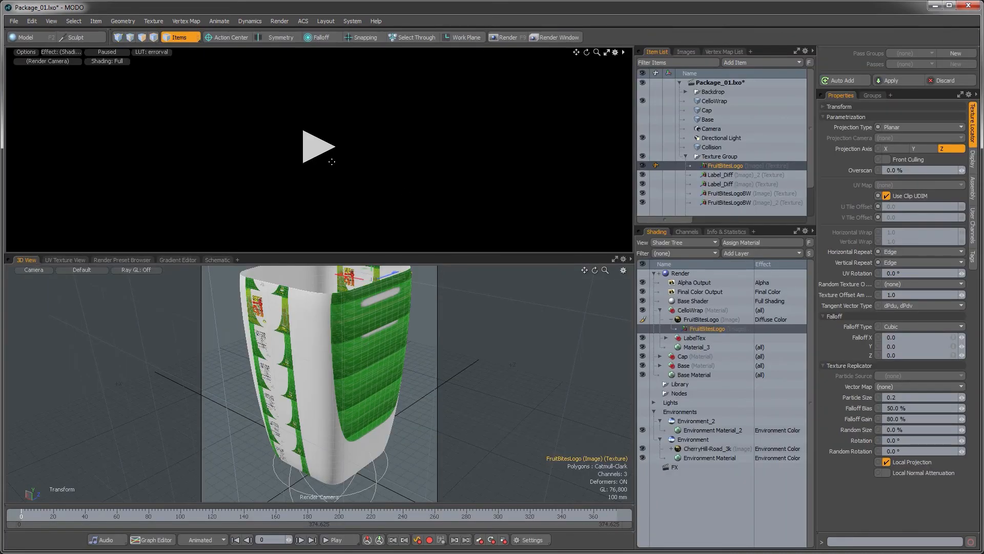
{"action": "left_click", "coordinate": [328, 158]}
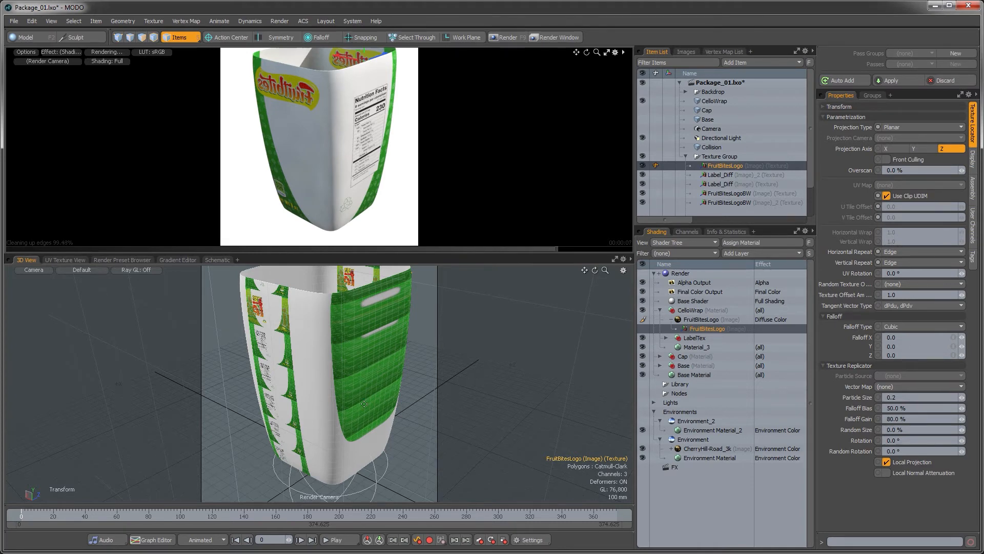
Step: Change the 3D view from Camera to Perspective and set the action center to Origin
{"action": "key", "text": "grave"}
{"action": "left_click", "coordinate": [377, 353]}
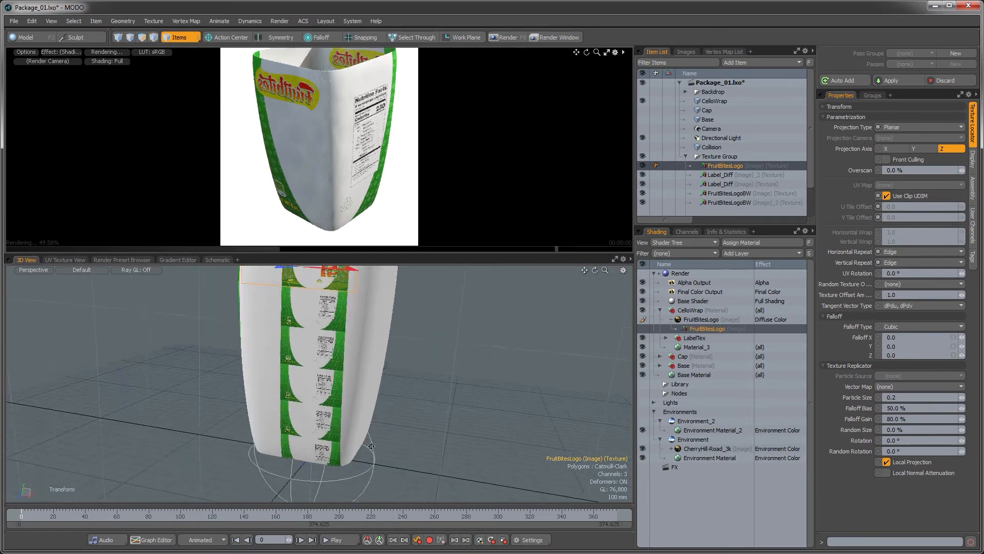
{"action": "left_click_drag", "start_coordinate": [371, 446], "coordinate": [292, 460], "text": "alt"}
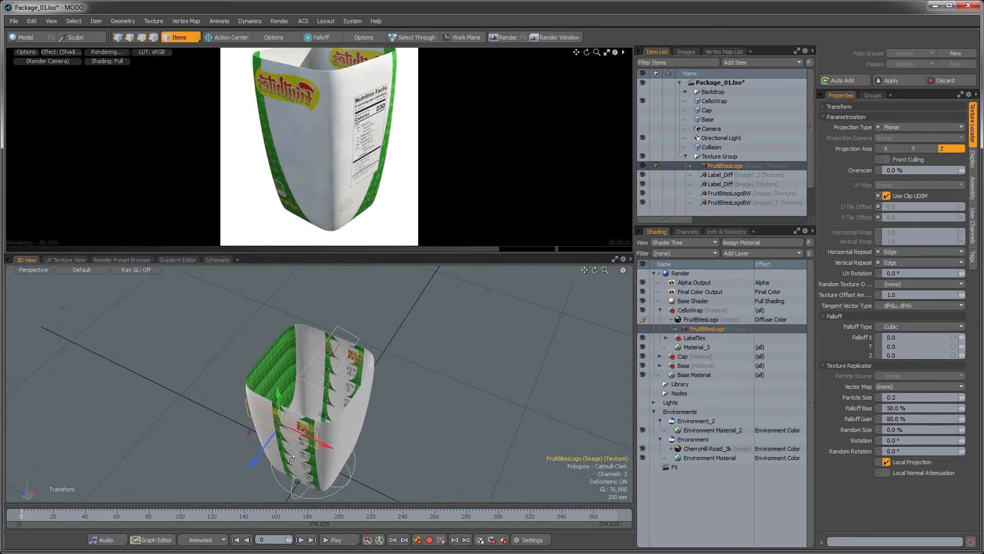
{"action": "left_click", "coordinate": [223, 36]}
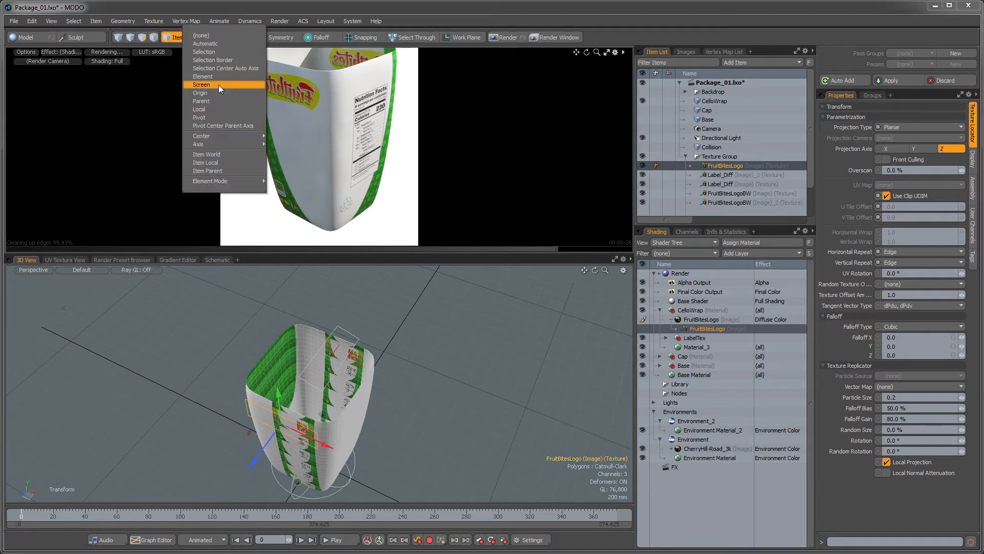
{"action": "left_click", "coordinate": [216, 91]}
Step: Rotate the FruitBitesLogo projection horizontally around the origin so the logo faces the render camera reading correctly, and clear the tool and selection
{"action": "left_click_drag", "start_coordinate": [315, 400], "coordinate": [328, 398], "text": "alt"}
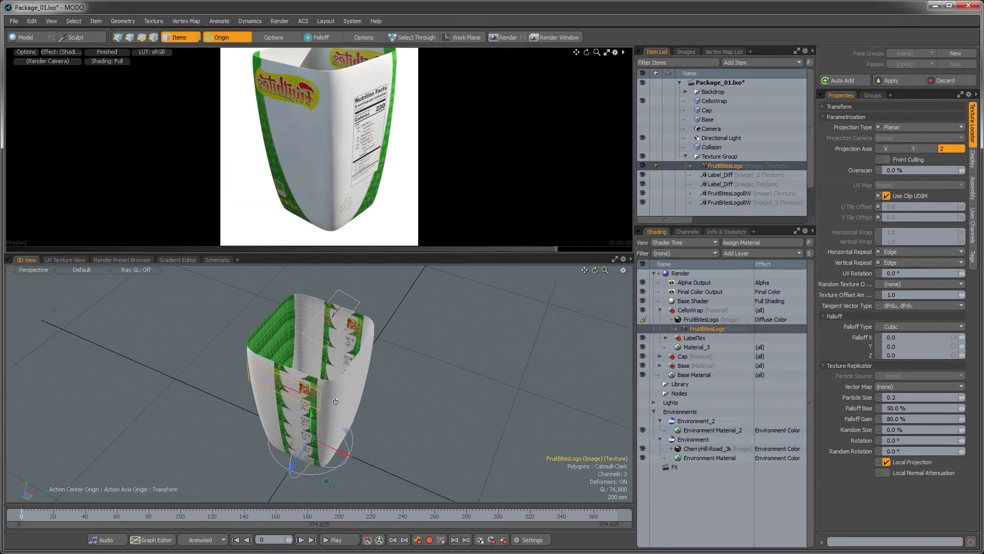
{"action": "key", "text": "e"}
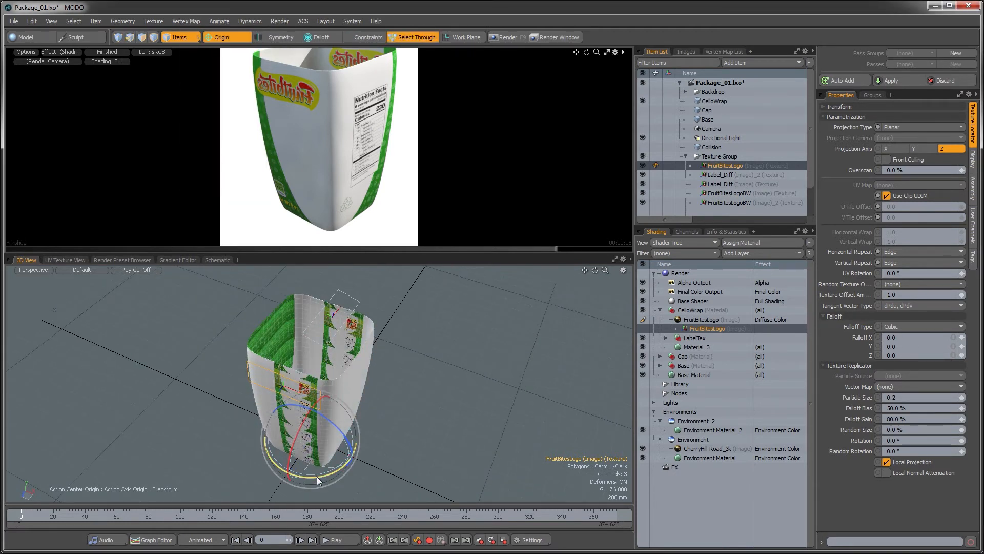
{"action": "left_click_drag", "start_coordinate": [317, 477], "coordinate": [392, 403]}
{"action": "left_click_drag", "start_coordinate": [392, 402], "coordinate": [405, 442], "text": "alt+shift"}
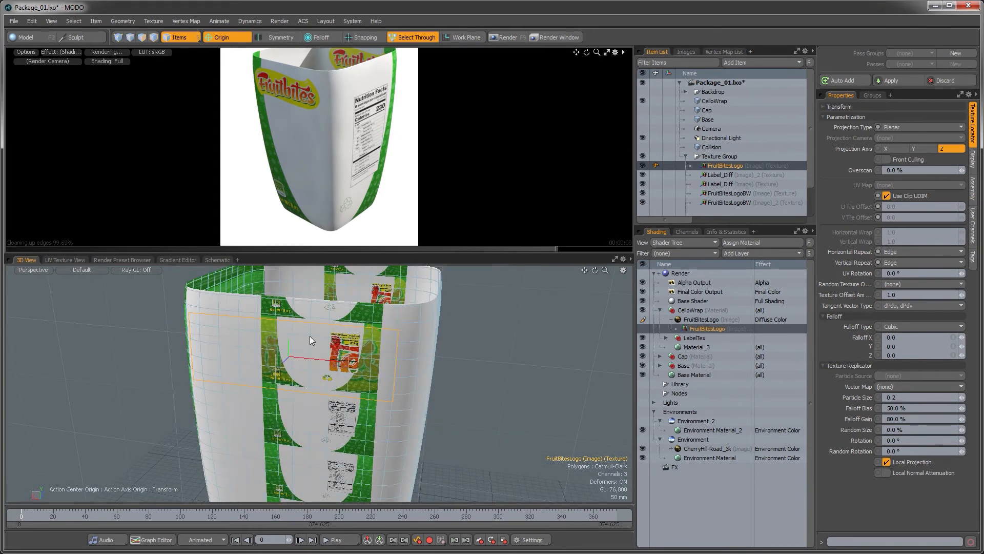
{"action": "key", "text": "Escape"}
{"action": "key", "text": "Escape"}
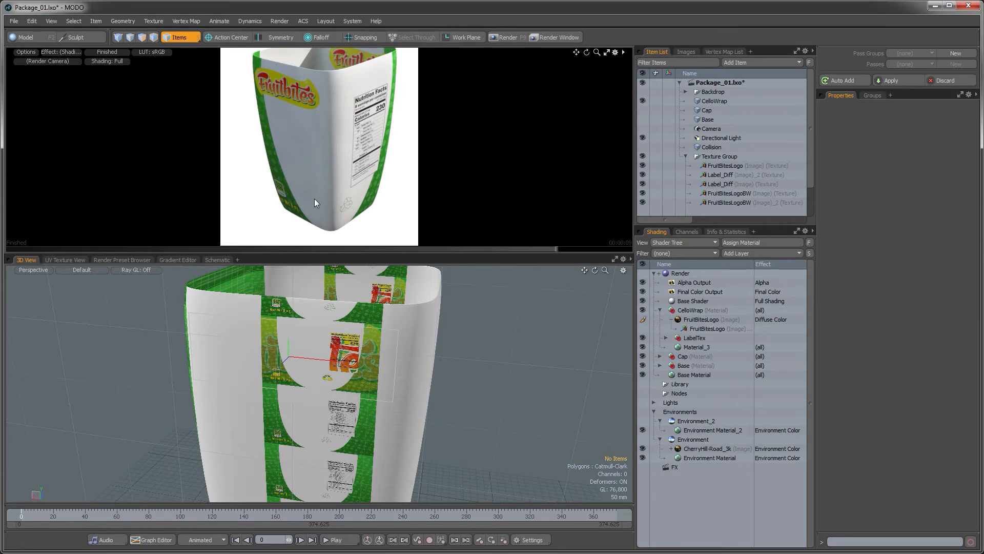
Step: Reselect the FruitBitesLogo projection in the 3D view and scale it up slightly and uniformly
{"action": "left_click_drag", "start_coordinate": [378, 378], "coordinate": [402, 388], "text": "alt"}
{"action": "mouse_move", "coordinate": [402, 388]}
{"action": "left_mouse_down", "text": "ctrl+alt"}
{"action": "mouse_move", "coordinate": [377, 386]}
{"action": "mouse_move", "coordinate": [392, 386]}
{"action": "left_mouse_up", "text": "ctrl+alt"}
{"action": "left_click", "coordinate": [376, 386]}
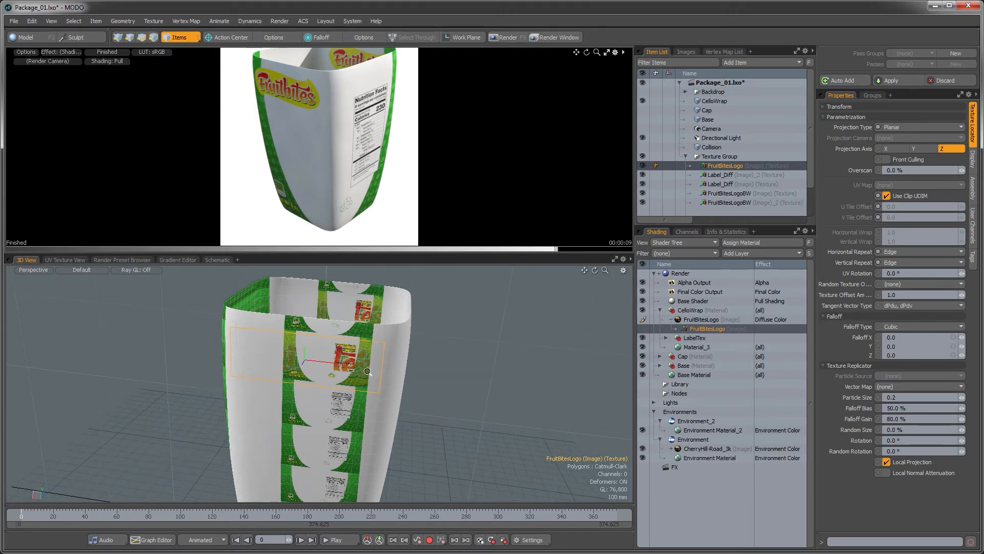
{"action": "key", "text": "r"}
{"action": "left_click_drag", "start_coordinate": [306, 360], "coordinate": [314, 360]}
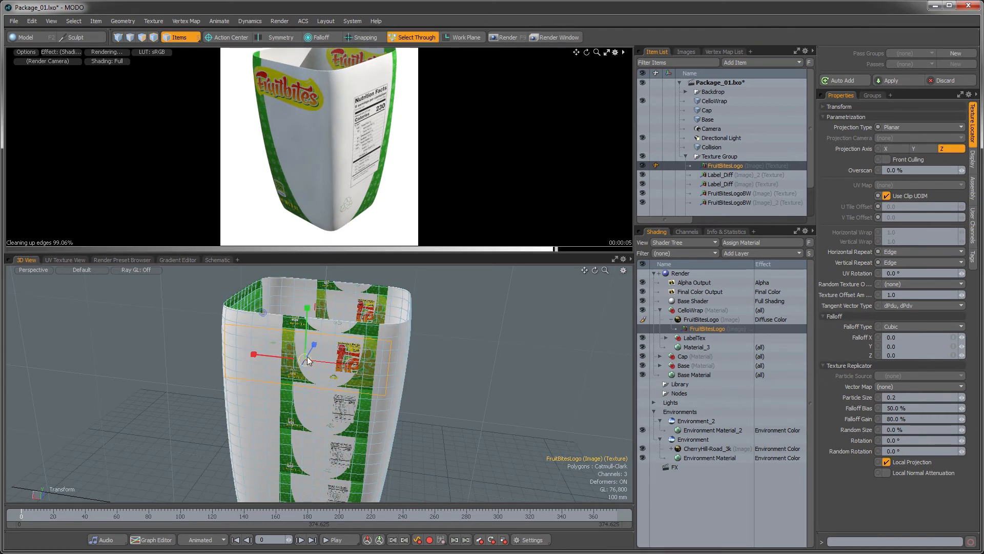
{"action": "left_click_drag", "start_coordinate": [307, 361], "coordinate": [310, 360]}
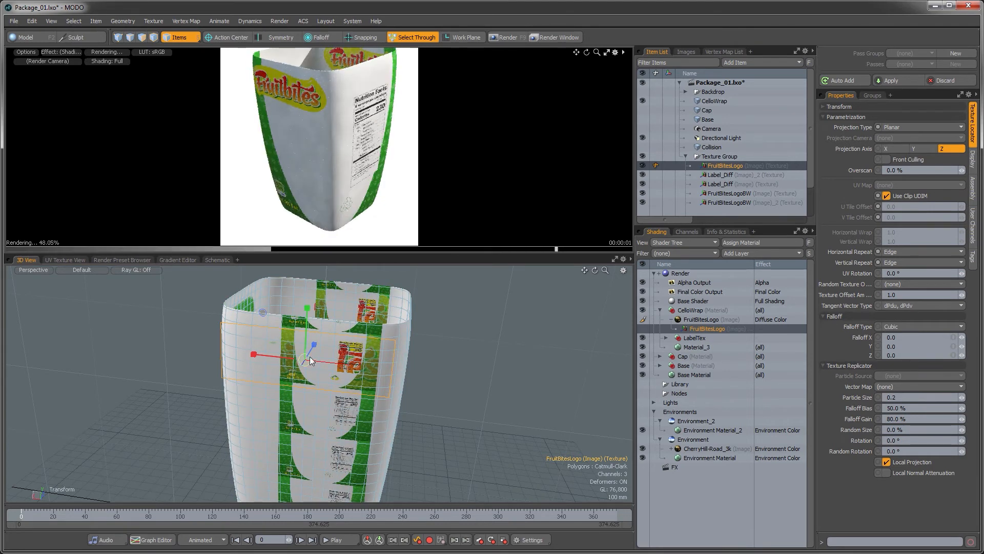
Step: Turn off Tool Activation for the preview render and reframe the package in it
{"action": "left_click_drag", "start_coordinate": [294, 152], "coordinate": [324, 147], "text": "alt+shift"}
{"action": "scroll", "coordinate": [324, 147], "scroll_direction": "up", "scroll_amount": 1}
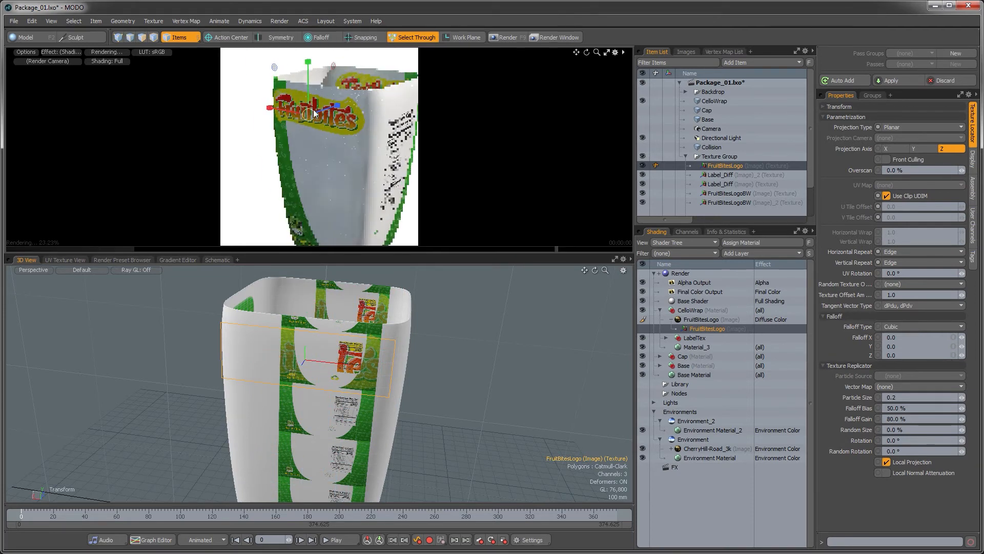
{"action": "left_click", "coordinate": [16, 51]}
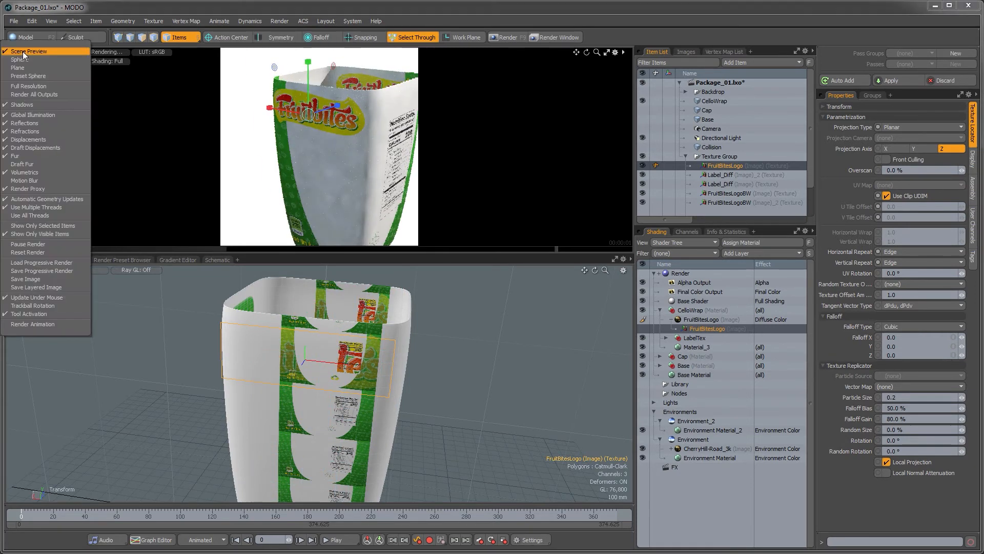
{"action": "left_click", "coordinate": [23, 314]}
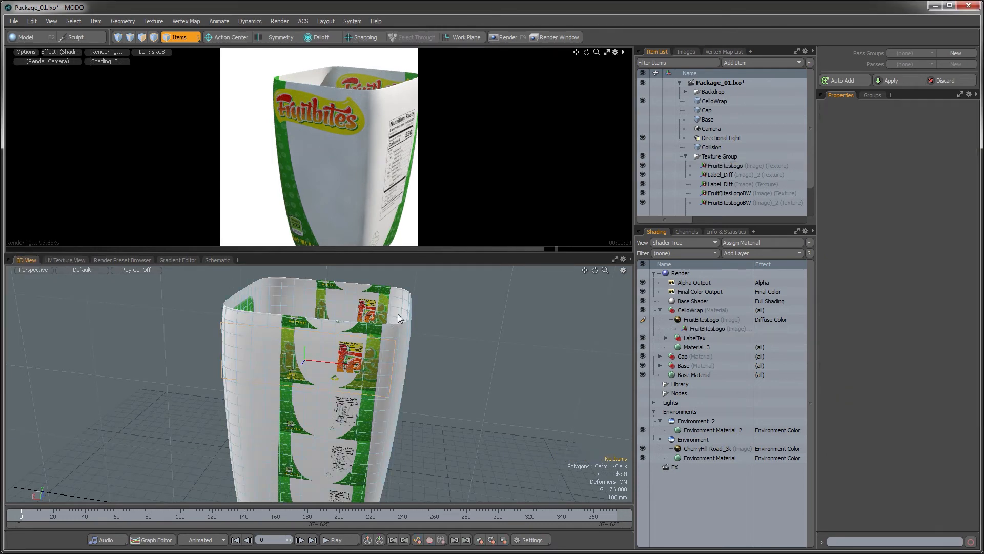
{"action": "left_click_drag", "start_coordinate": [331, 151], "coordinate": [311, 136], "text": "alt+shift"}
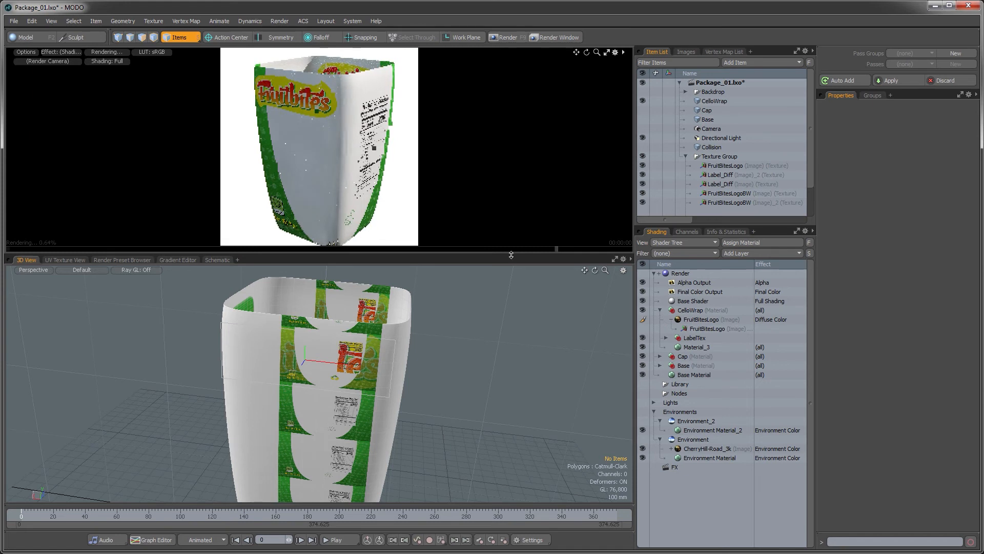
Step: Collapse the FruitBitesLogo layer under the CelloWrap material and select that layer
{"action": "left_click", "coordinate": [671, 319]}
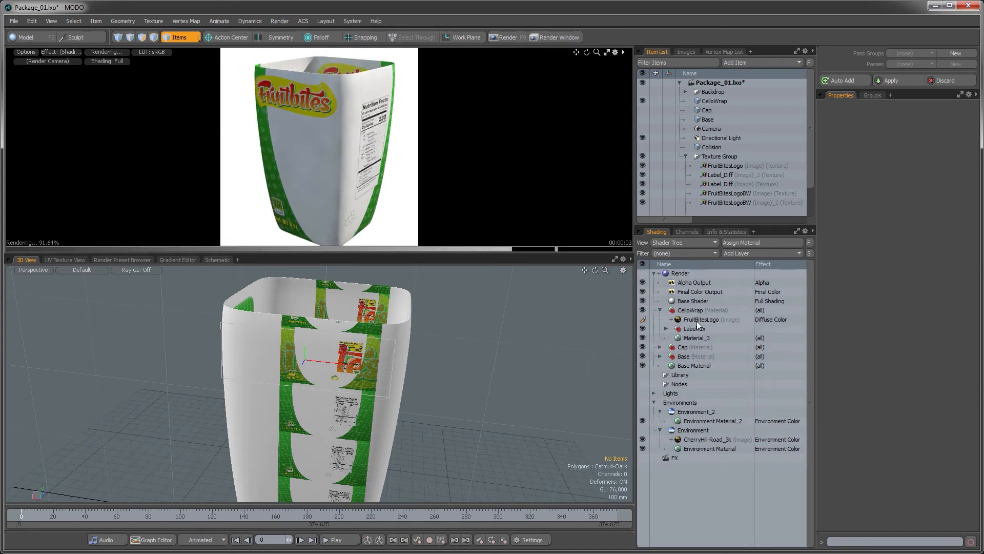
{"action": "left_click", "coordinate": [696, 320]}
{"action": "left_click", "coordinate": [671, 319]}
{"action": "left_click", "coordinate": [671, 320]}
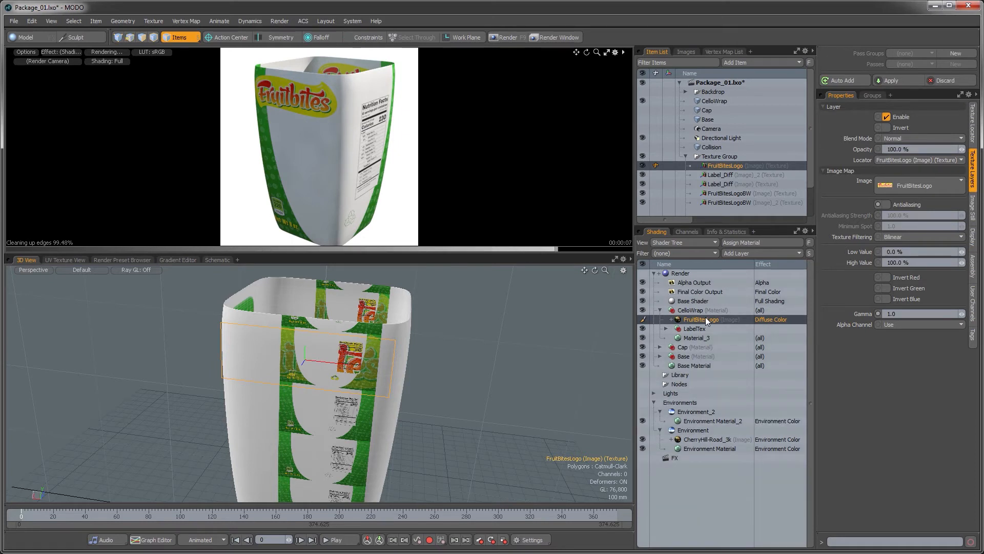
Step: Group the FruitBitesLogo layer under the CelloWrap material and name the group LogoTex
{"action": "key", "text": "ctrl+g"}
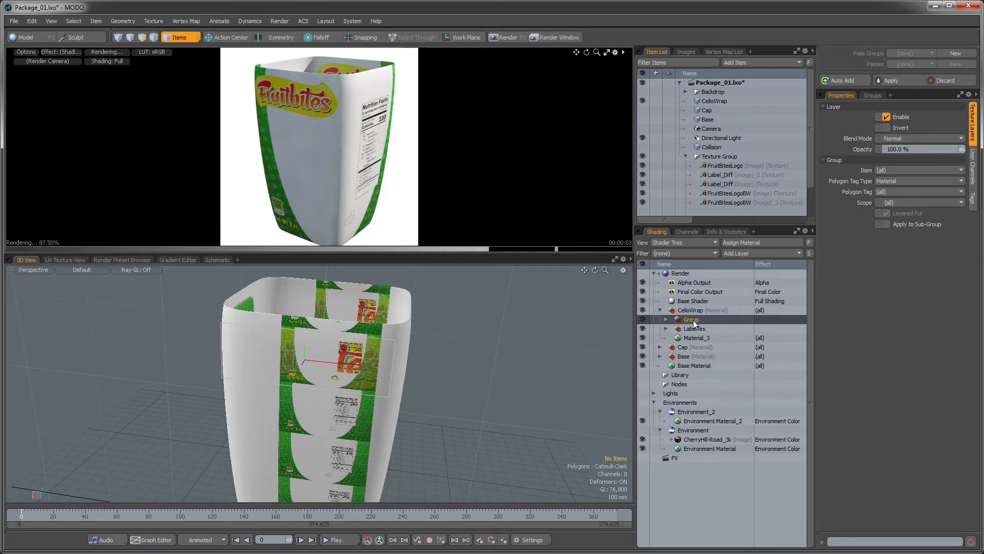
{"action": "right_click", "coordinate": [693, 320]}
{"action": "left_click", "coordinate": [698, 324]}
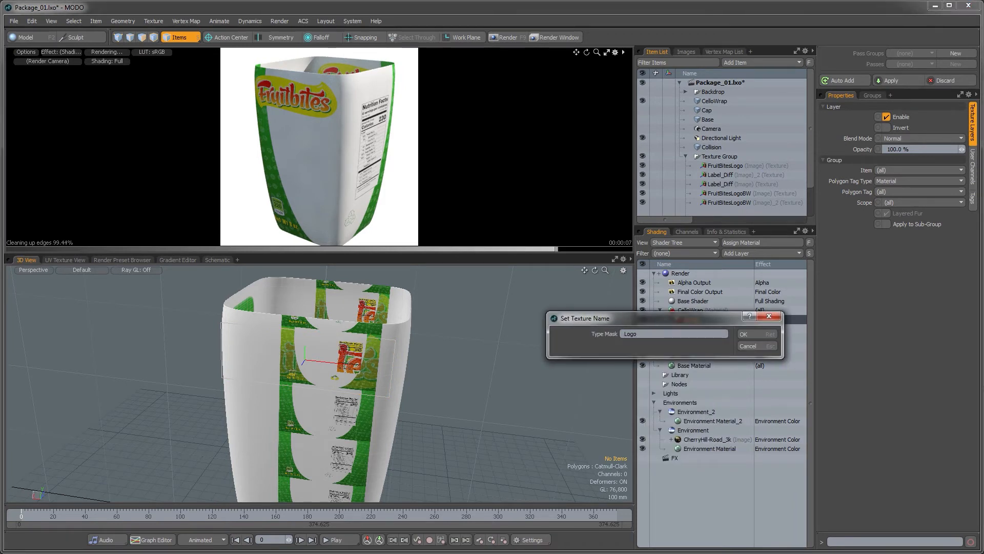
{"action": "type", "text": "LogoTex"}
{"action": "key", "text": "Return"}
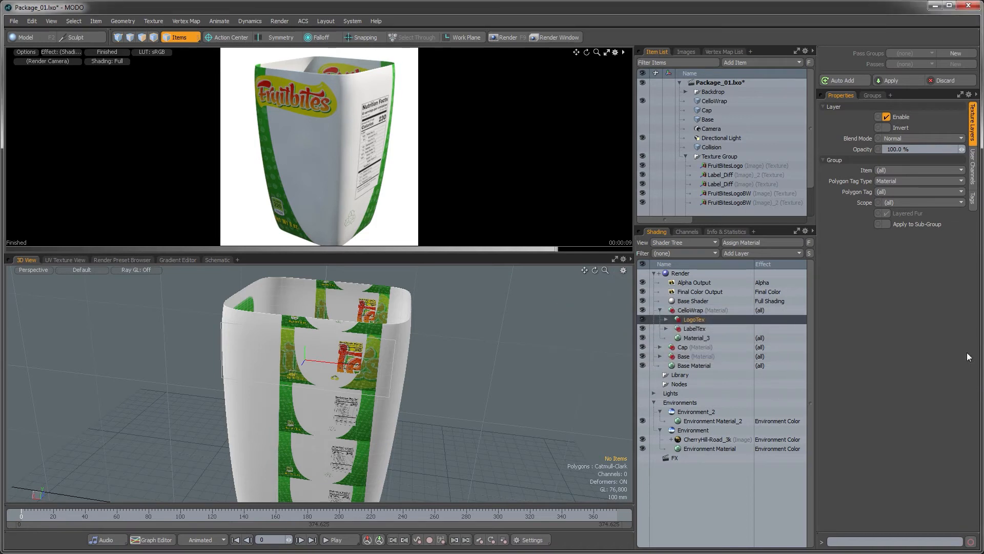
Step: Expand the LogoTex group and duplicate its FruitBitesLogo image layer
{"action": "left_click", "coordinate": [666, 319]}
{"action": "left_click", "coordinate": [698, 327]}
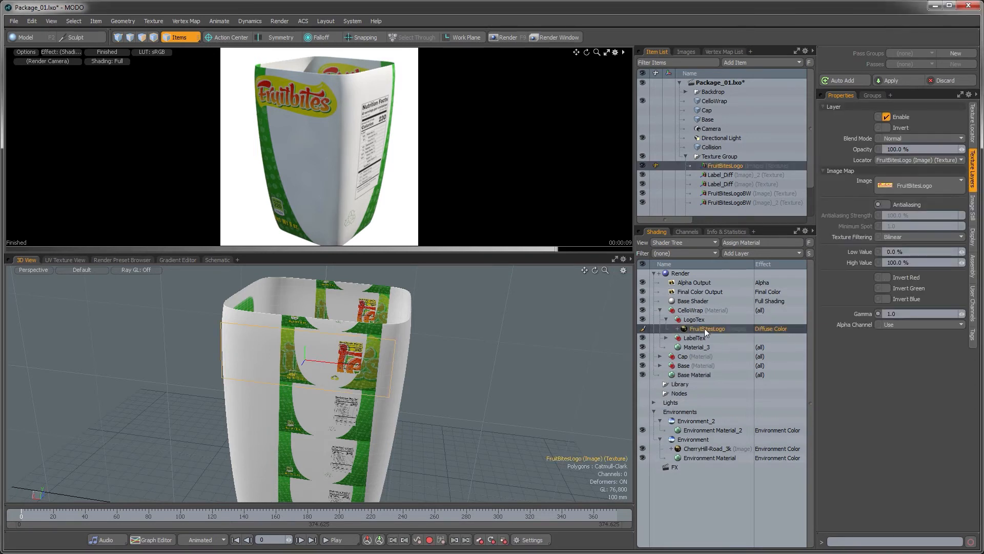
{"action": "right_click", "coordinate": [704, 328]}
{"action": "left_click", "coordinate": [687, 371]}
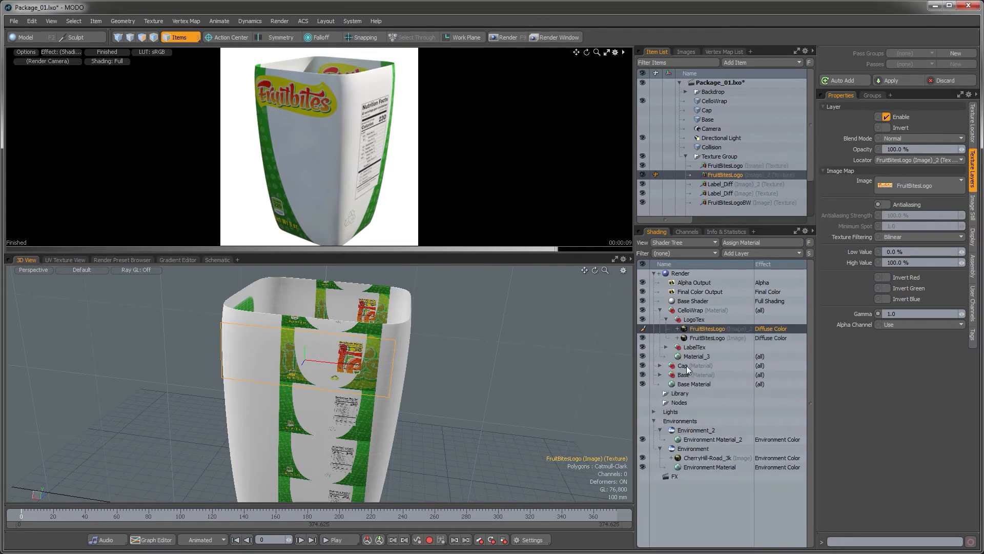
Step: Set the duplicated FruitBitesLogo layer's alpha channel to Alpha Only and its effect to Group Mask
{"action": "left_click", "coordinate": [896, 325]}
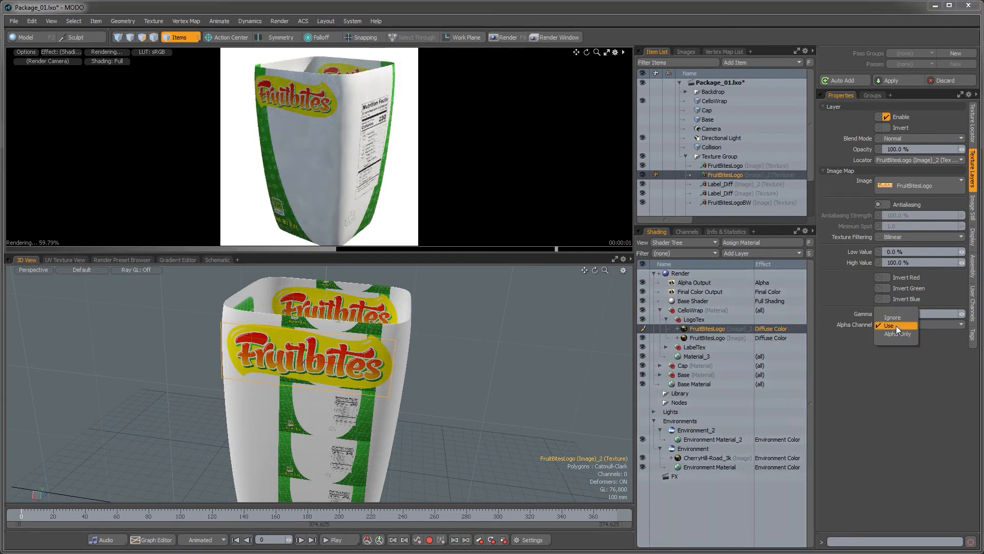
{"action": "left_click", "coordinate": [900, 334]}
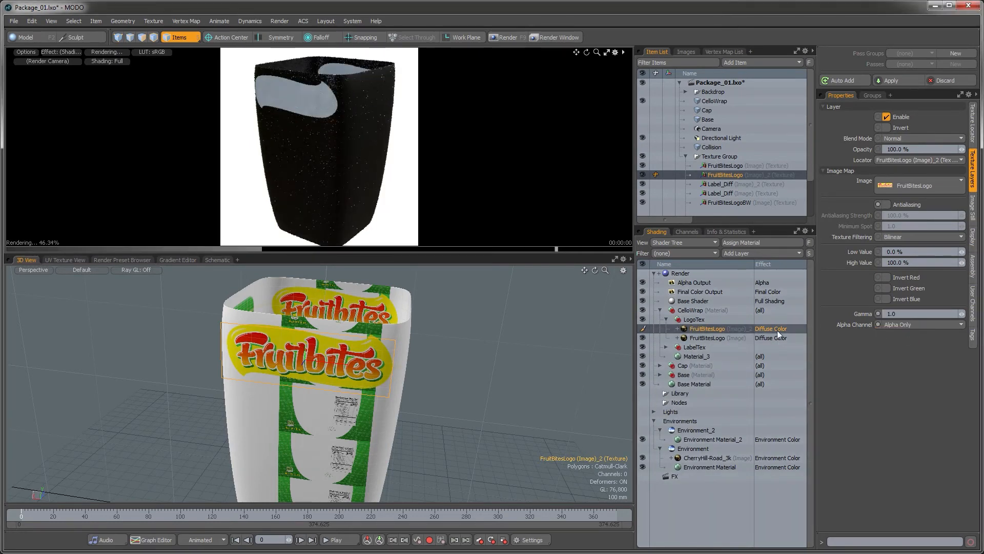
{"action": "left_click", "coordinate": [777, 328]}
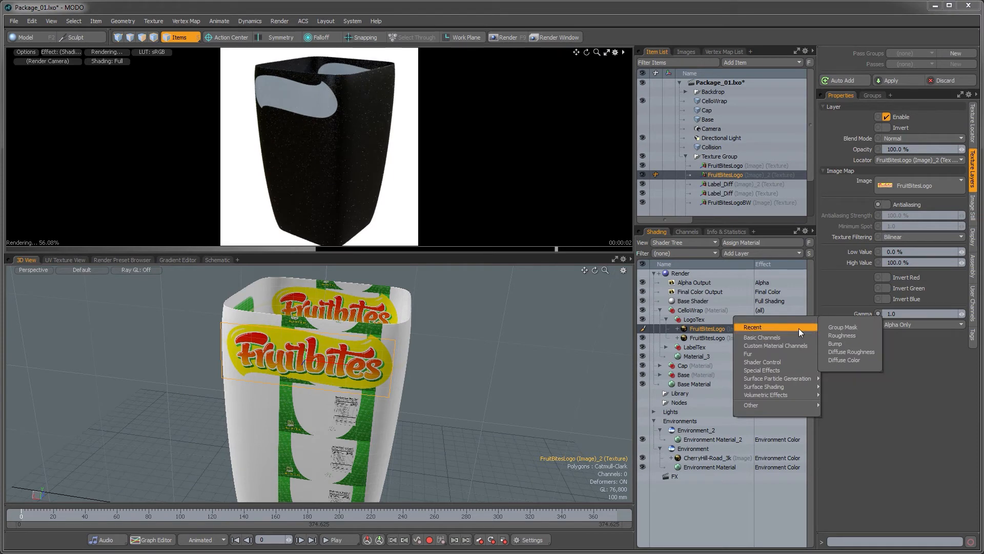
{"action": "left_click", "coordinate": [841, 327]}
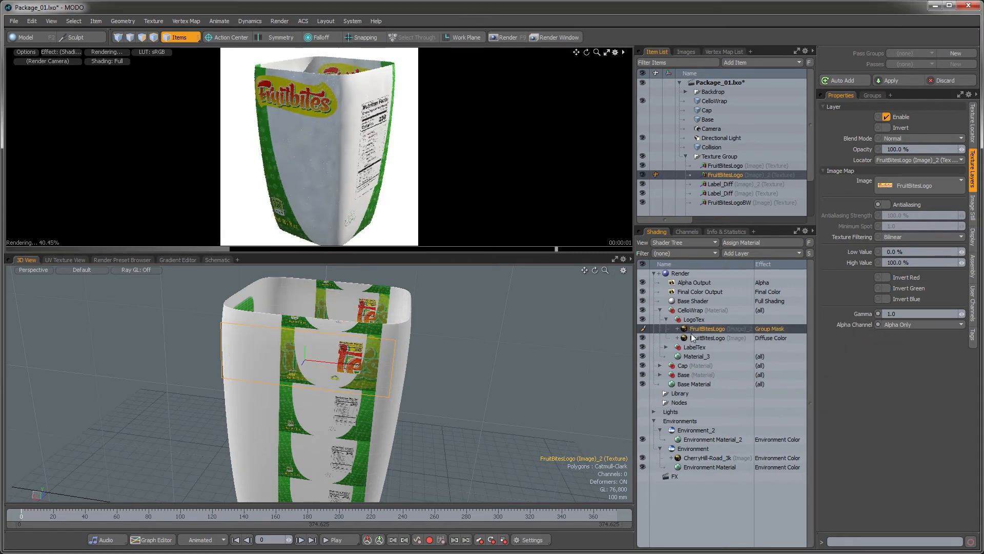
Step: Create an instance of Material_3, move it to the base of the LogoTex group, and select both FruitBitesLogo layers
{"action": "left_click", "coordinate": [690, 356]}
{"action": "right_click", "coordinate": [690, 356]}
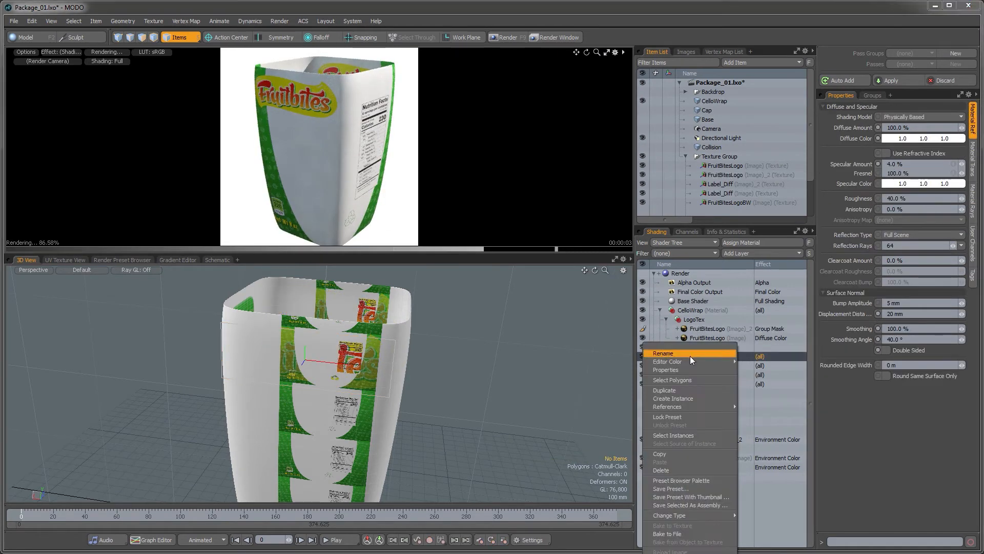
{"action": "left_click", "coordinate": [670, 398]}
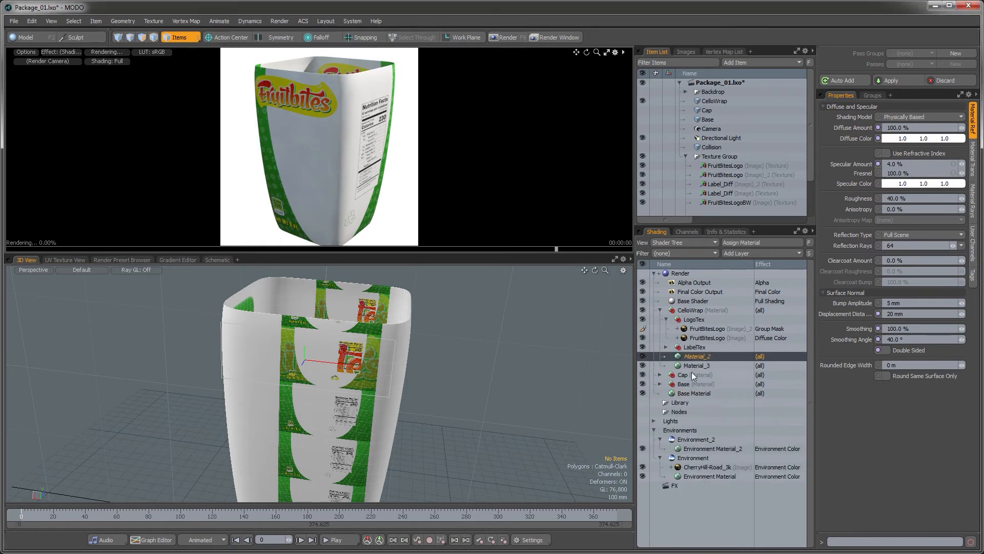
{"action": "left_click_drag", "start_coordinate": [694, 357], "coordinate": [697, 325]}
{"action": "left_click", "coordinate": [705, 337]}
{"action": "left_click", "coordinate": [706, 348], "text": "ctrl"}
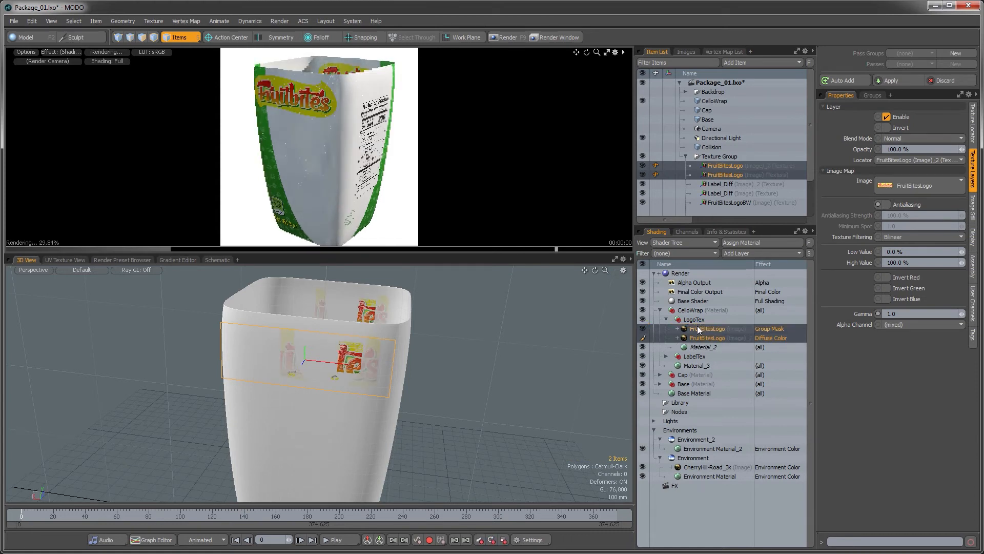
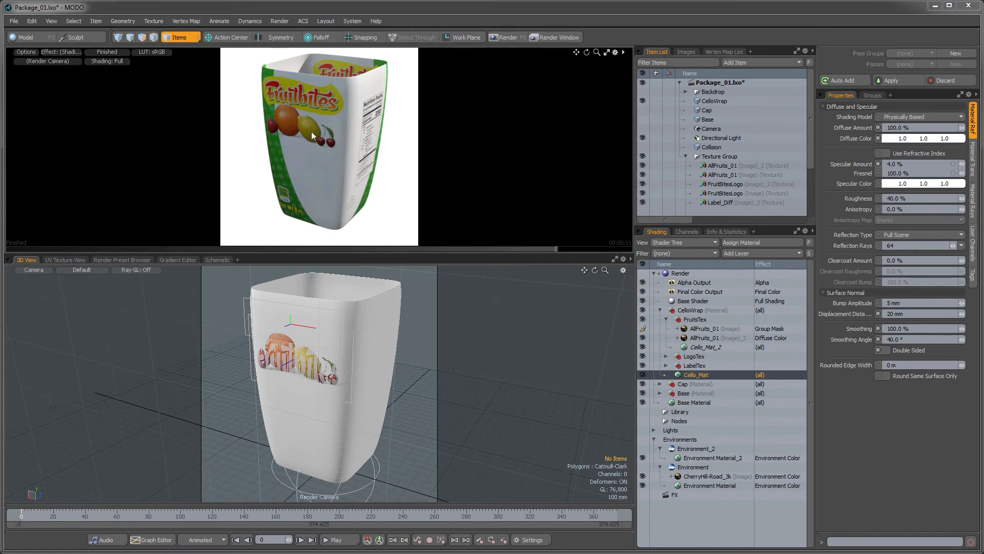
Step: Review the AllFruits_01 group mask and the Cello_Mat_2 instance in the FruitsTex group, then collapse the group
{"action": "left_click", "coordinate": [705, 329]}
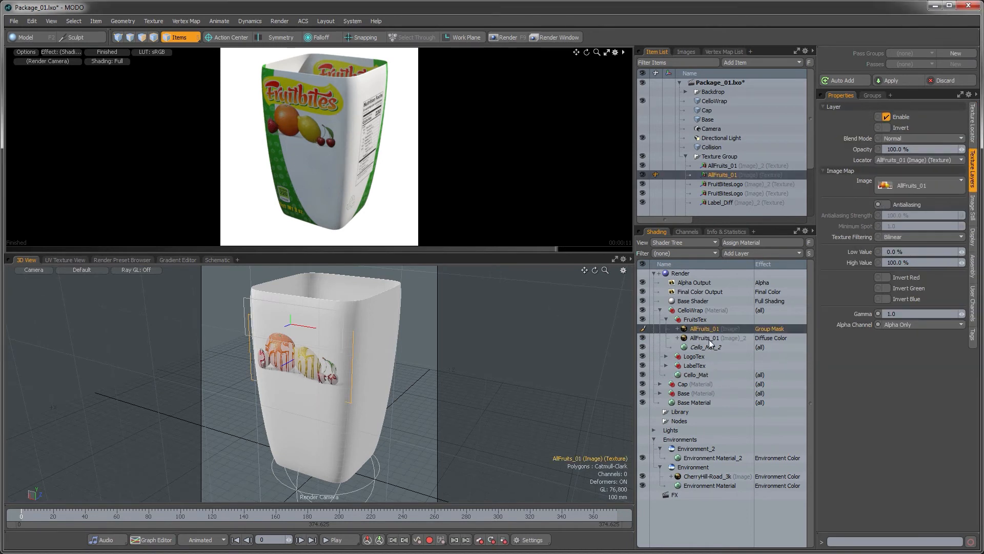
{"action": "left_click", "coordinate": [703, 347]}
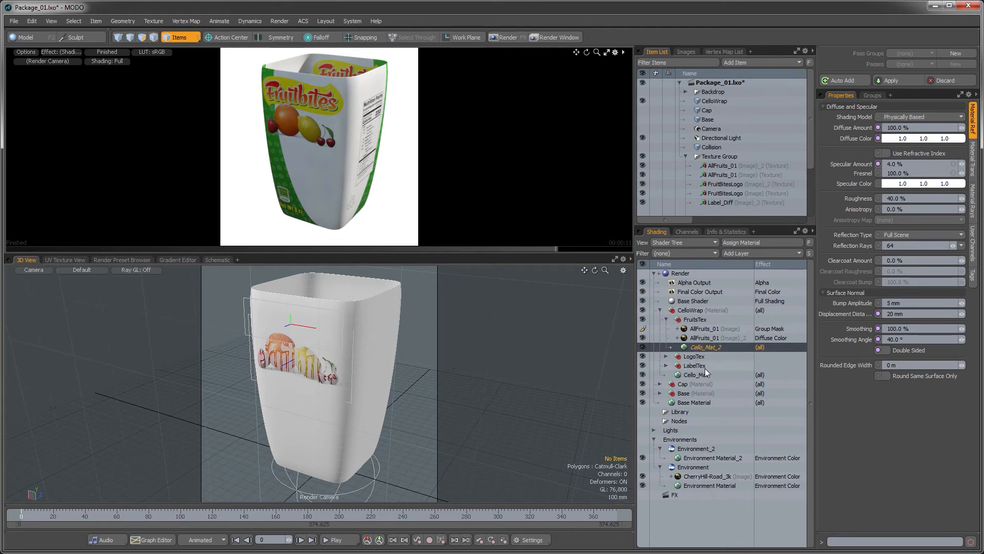
{"action": "left_click", "coordinate": [667, 319]}
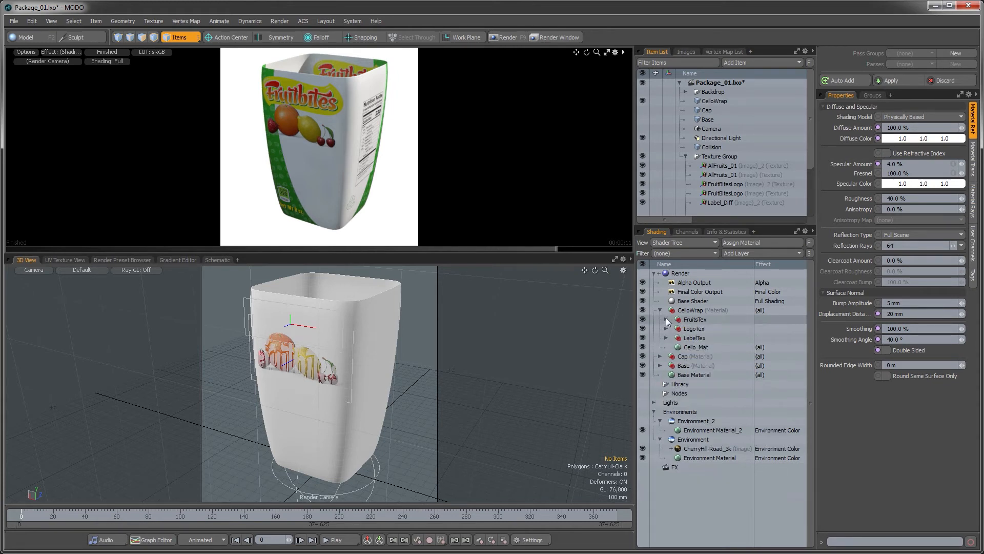
Step: Set the Cello_Mat material's transparent amount to 100%
{"action": "left_click", "coordinate": [702, 347]}
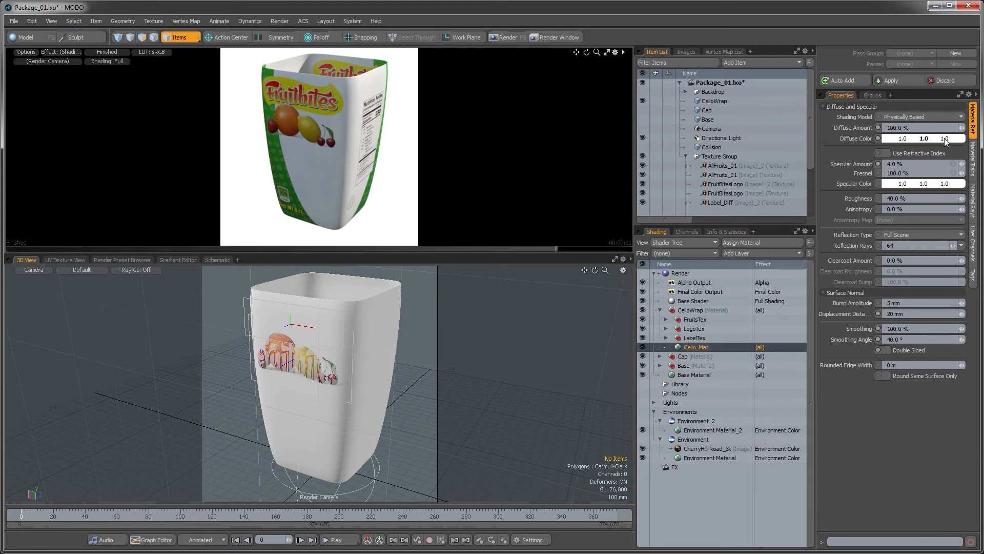
{"action": "left_click", "coordinate": [973, 159]}
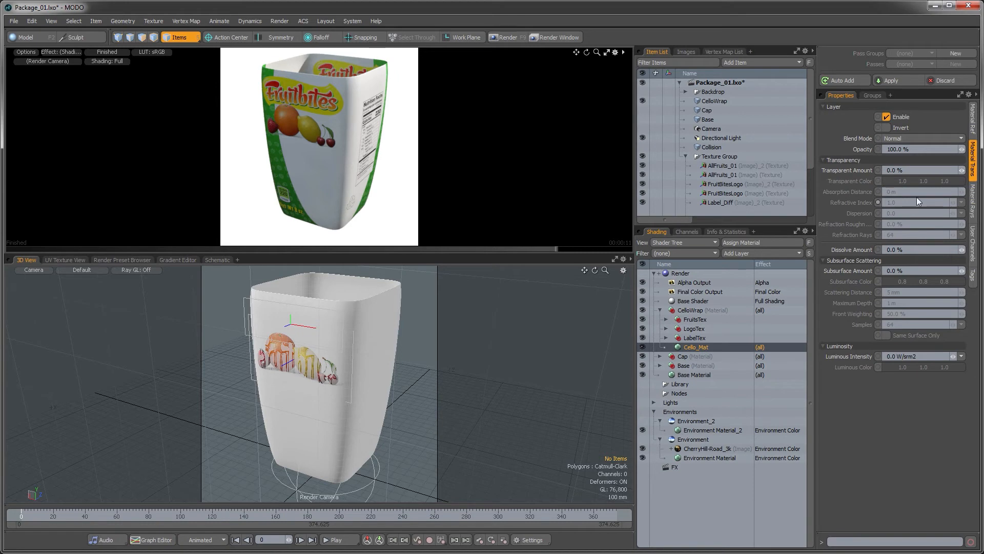
{"action": "left_click", "coordinate": [897, 169]}
{"action": "type", "text": "100"}
{"action": "key", "text": "Return"}
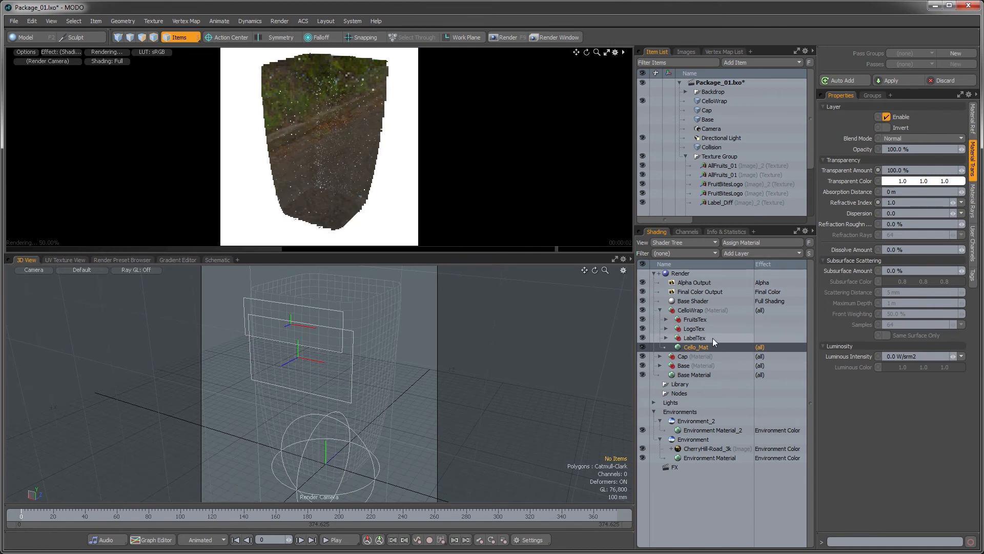
Step: Set the transparent amount to 0% on the Cello_Mat instances in the FruitsTex, LogoTex and LabelTex groups together
{"action": "left_click", "coordinate": [666, 319]}
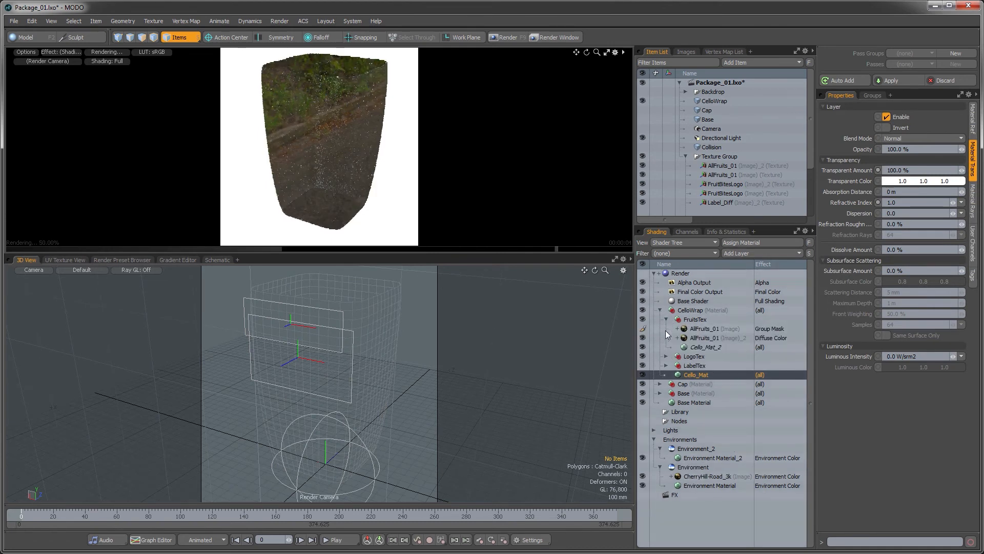
{"action": "left_click", "coordinate": [666, 357]}
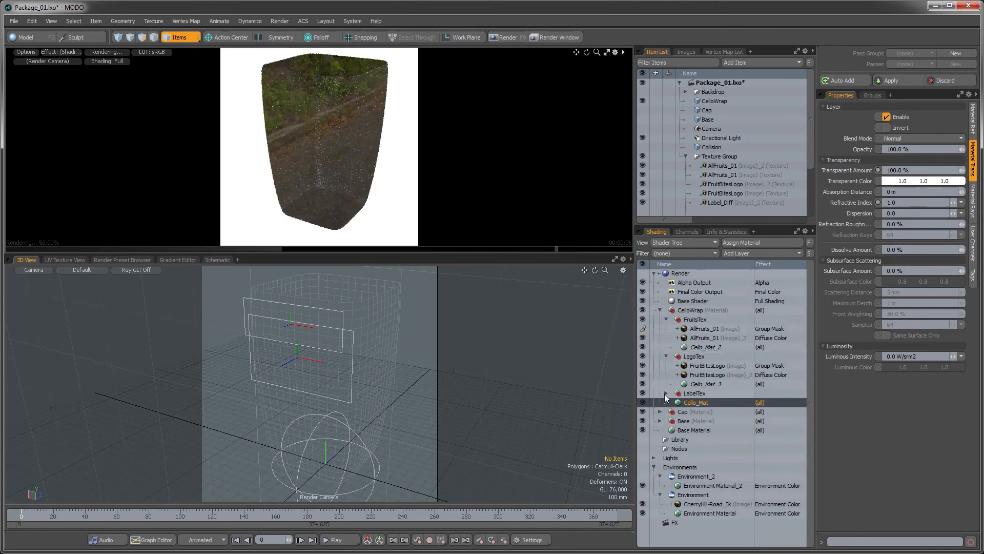
{"action": "left_click", "coordinate": [666, 393]}
{"action": "left_click", "coordinate": [697, 420]}
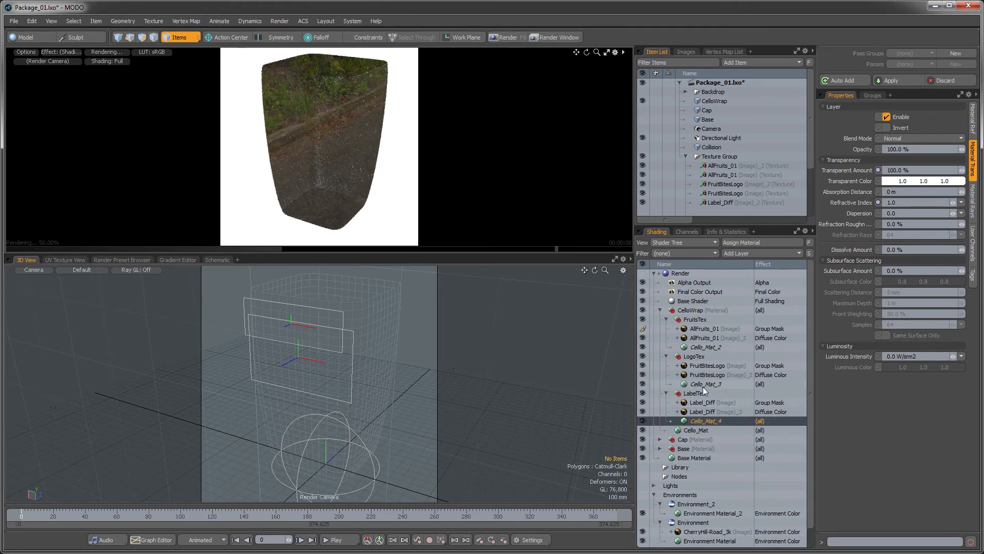
{"action": "left_click", "coordinate": [702, 384], "text": "ctrl"}
{"action": "left_click", "coordinate": [699, 346], "text": "ctrl"}
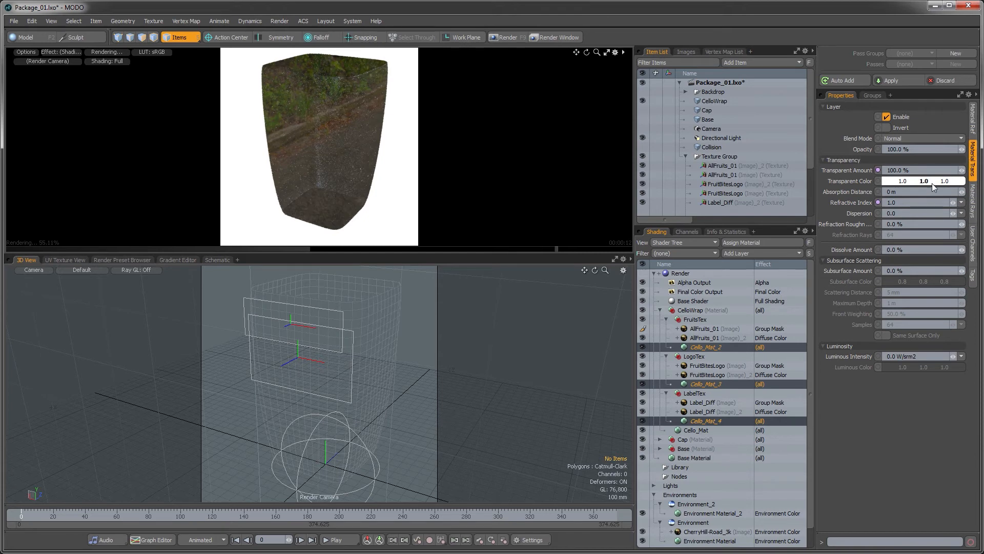
{"action": "left_click", "coordinate": [915, 171]}
{"action": "type", "text": "0"}
{"action": "key", "text": "Return"}
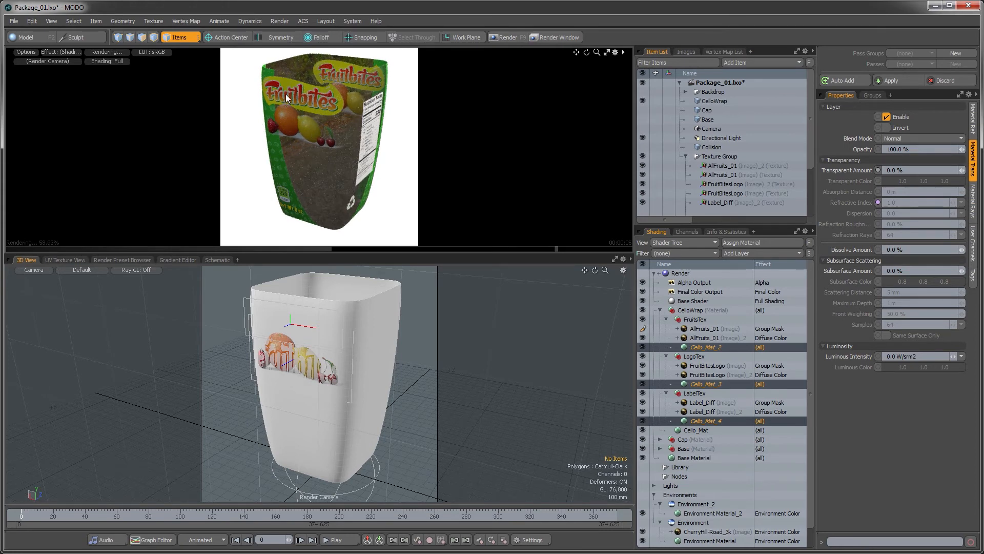
Step: Review the group masks and material instances in the three texture groups, and collapse FruitsTex
{"action": "left_click", "coordinate": [769, 328]}
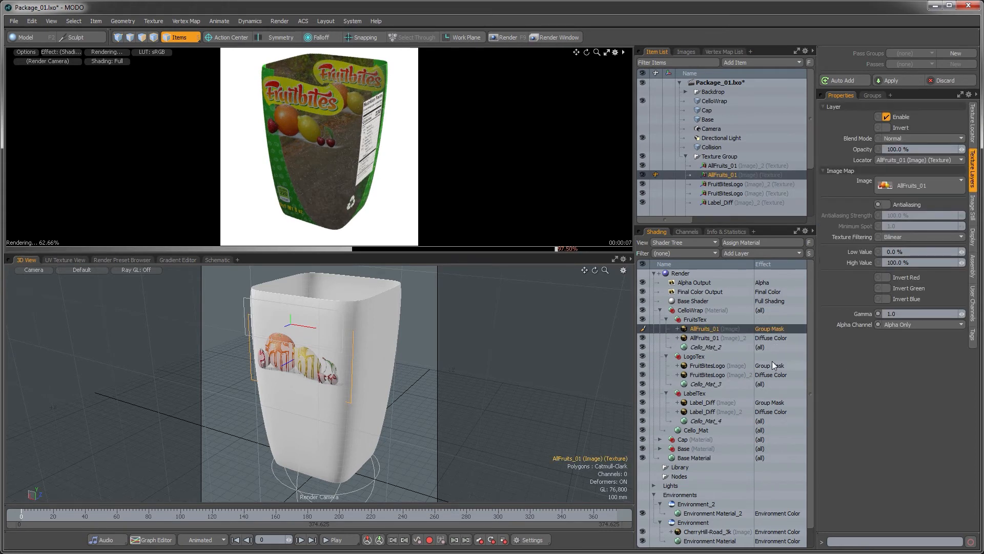
{"action": "left_click", "coordinate": [770, 366]}
{"action": "left_click", "coordinate": [760, 347]}
{"action": "left_click", "coordinate": [706, 421], "text": "ctrl"}
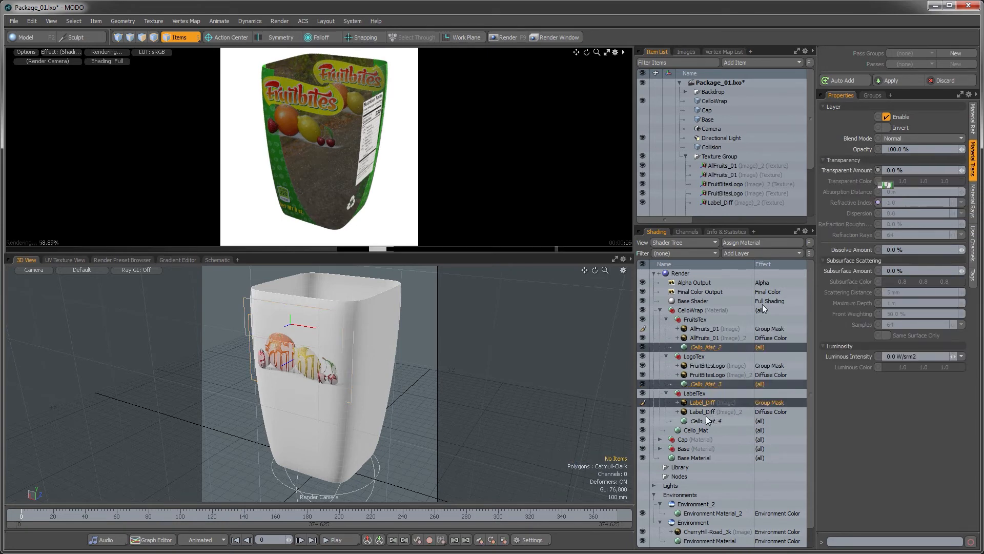
{"action": "left_click", "coordinate": [702, 384], "text": "ctrl"}
{"action": "left_click", "coordinate": [703, 344]}
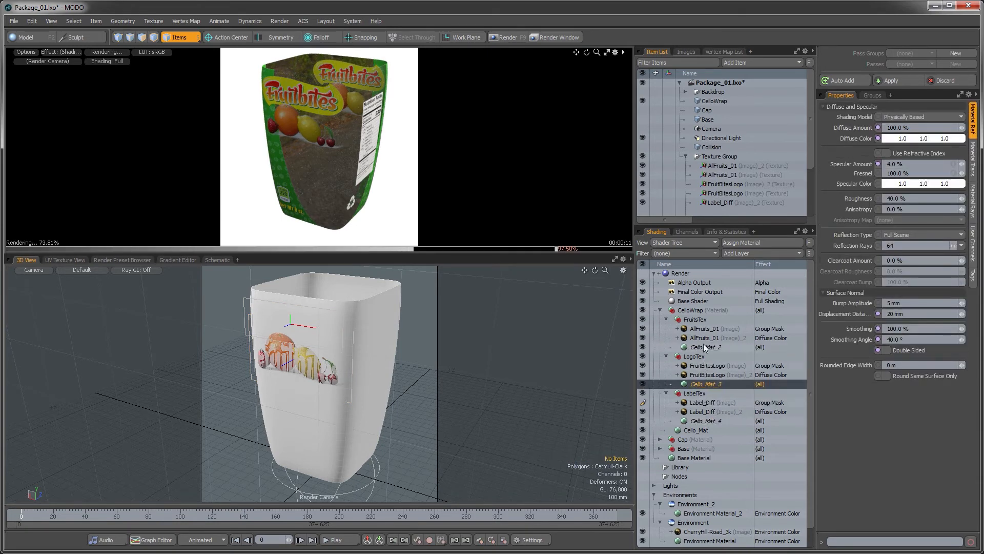
{"action": "left_click", "coordinate": [682, 318]}
{"action": "left_click", "coordinate": [667, 319]}
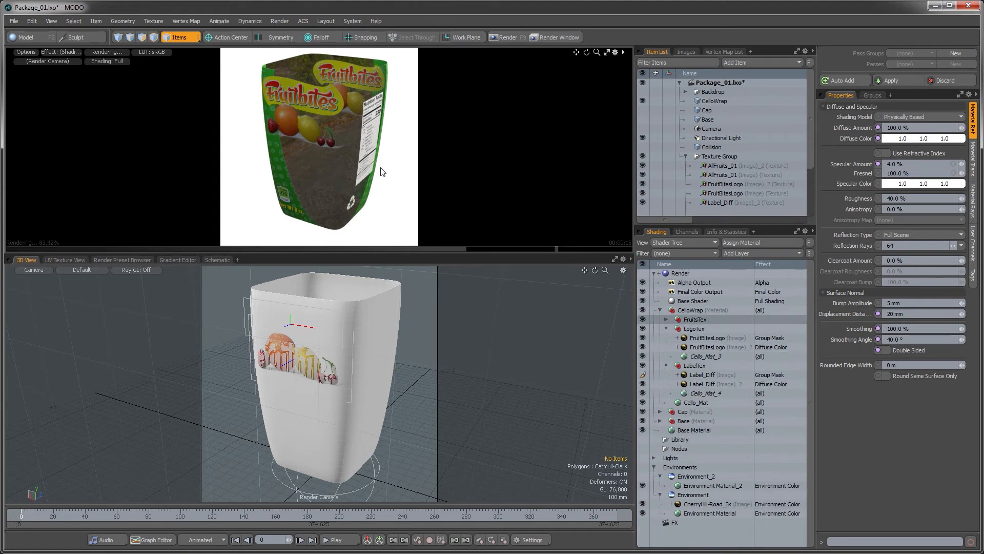
Step: Set the Cello_Mat material's specular amount to 15% and its roughness to 8%
{"action": "left_click", "coordinate": [690, 401]}
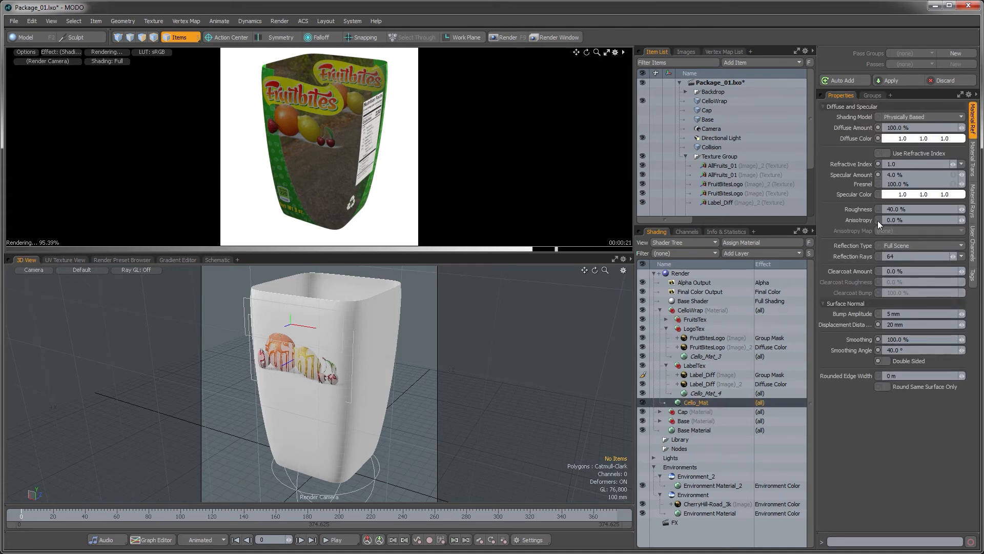
{"action": "left_click", "coordinate": [912, 175]}
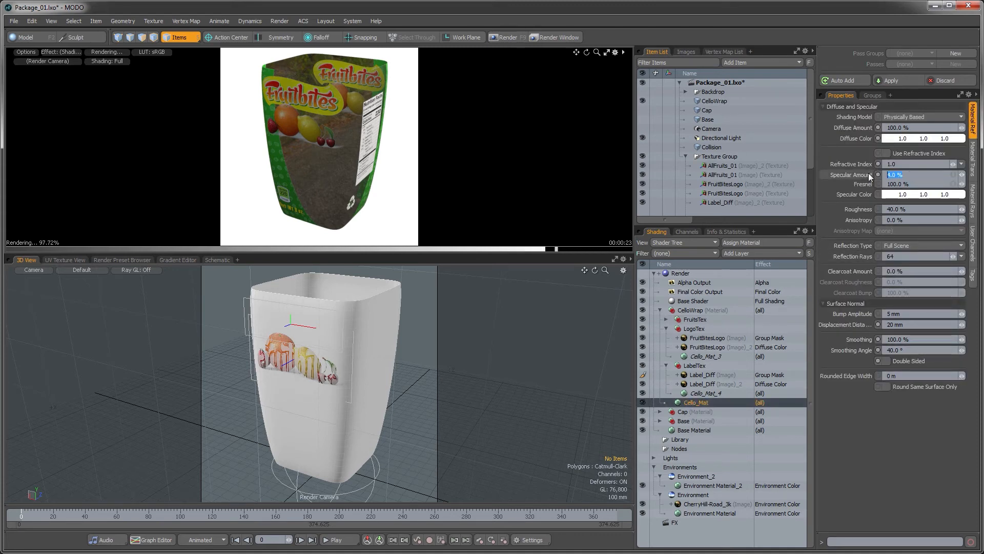
{"action": "type", "text": "15"}
{"action": "key", "text": "Return"}
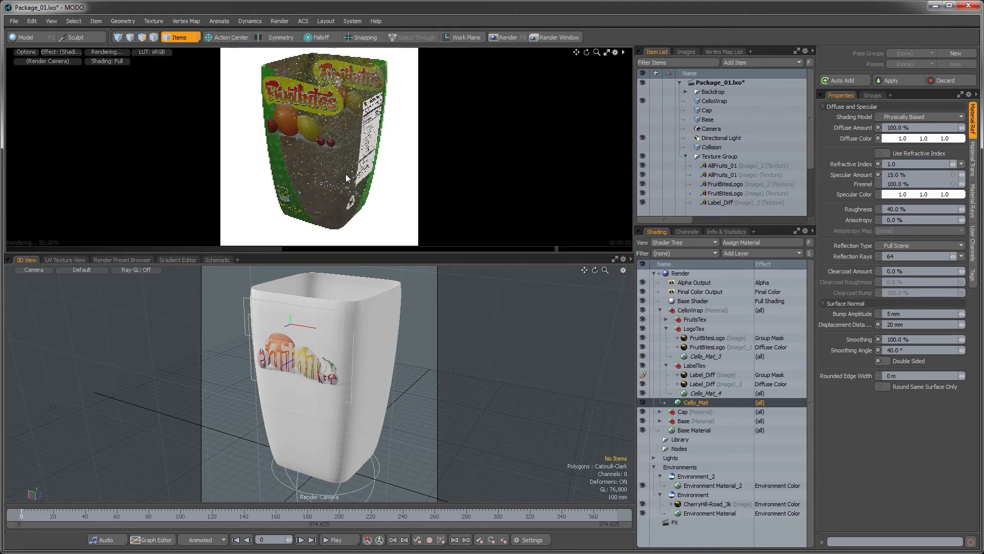
{"action": "left_click", "coordinate": [895, 209]}
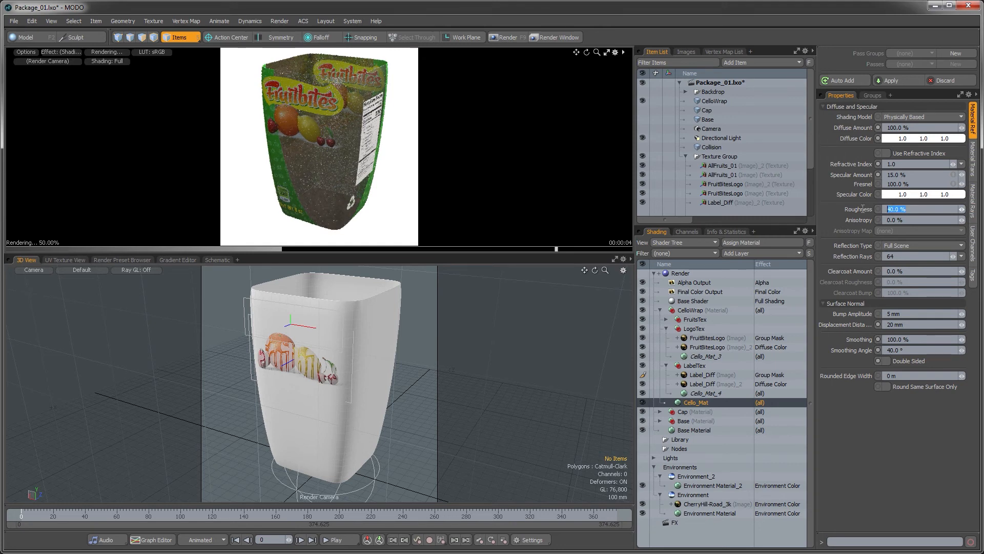
{"action": "type", "text": "8"}
{"action": "key", "text": "Return"}
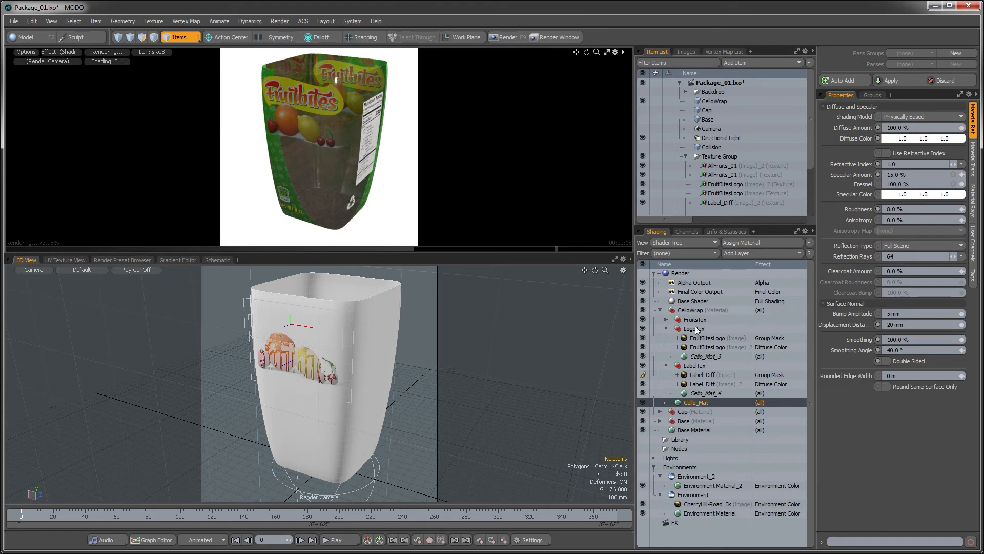
Step: Set the diffuse colour of the Cello_Mat_2 instance in the FruitsTex group to black (0.0, 0.0, 0.0)
{"action": "left_click", "coordinate": [699, 354]}
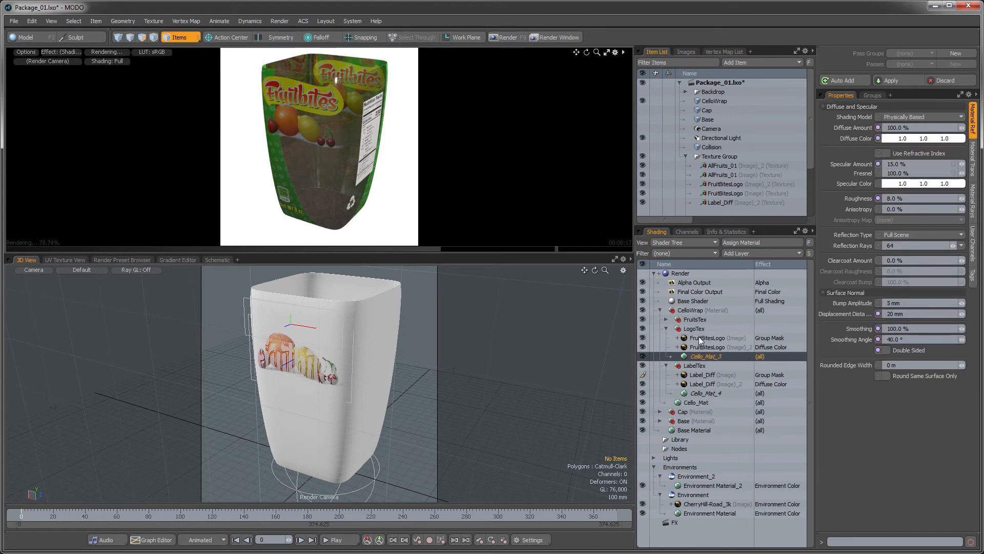
{"action": "left_click", "coordinate": [665, 319]}
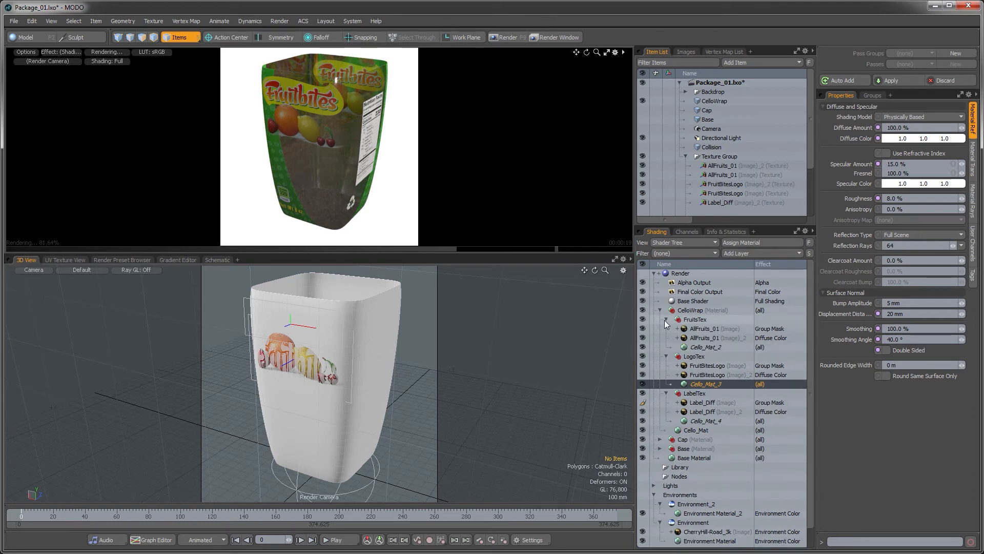
{"action": "left_click", "coordinate": [704, 347]}
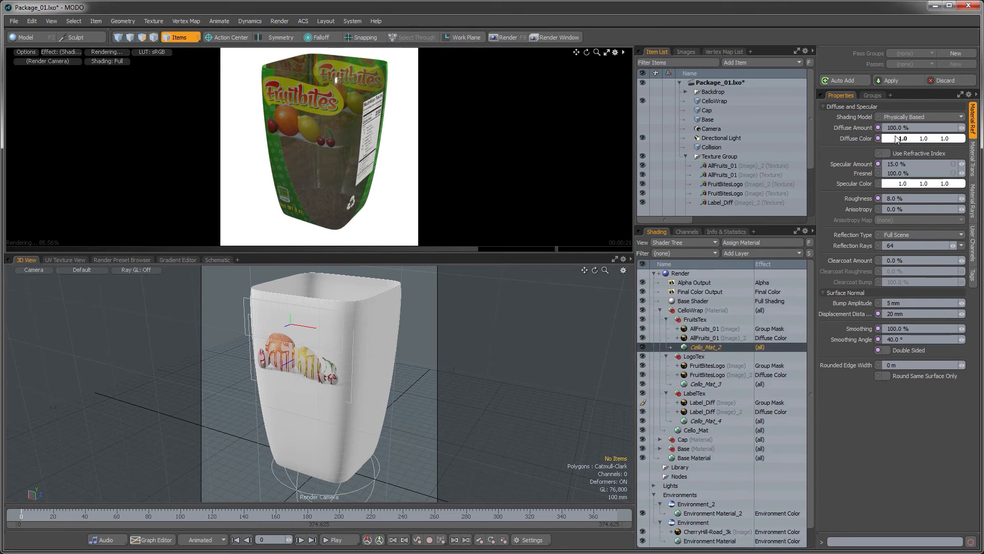
{"action": "left_click_drag", "start_coordinate": [896, 140], "coordinate": [826, 138], "text": "ctrl"}
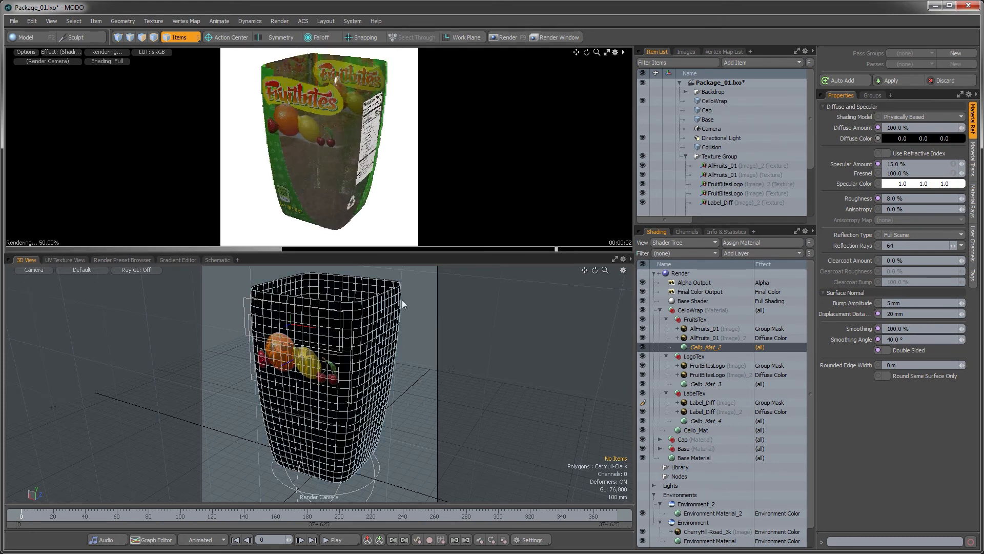
{"action": "left_click", "coordinate": [420, 316]}
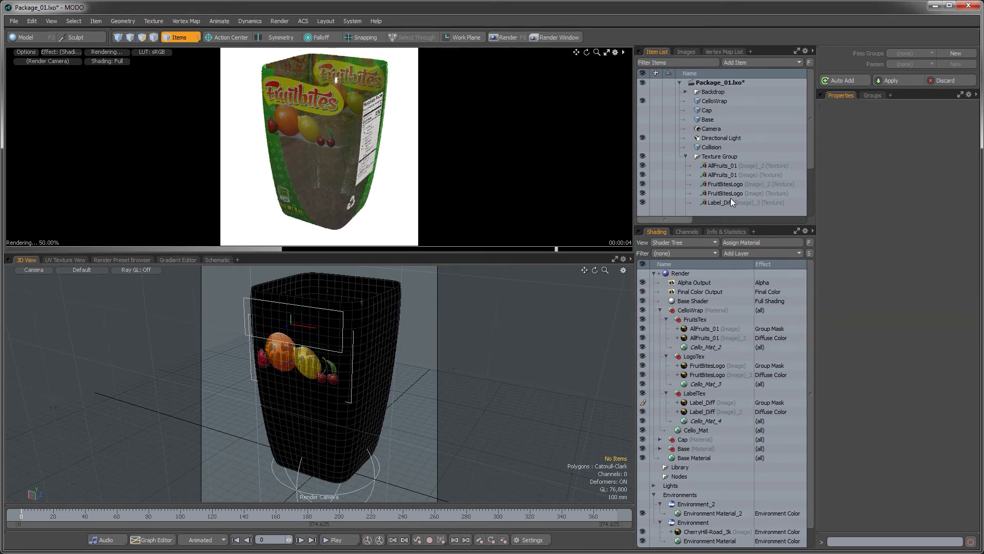
Step: Collapse the CelloWrap material group, show the Cap and Base meshes, and reframe the render camera on the whole package
{"action": "left_click", "coordinate": [660, 310]}
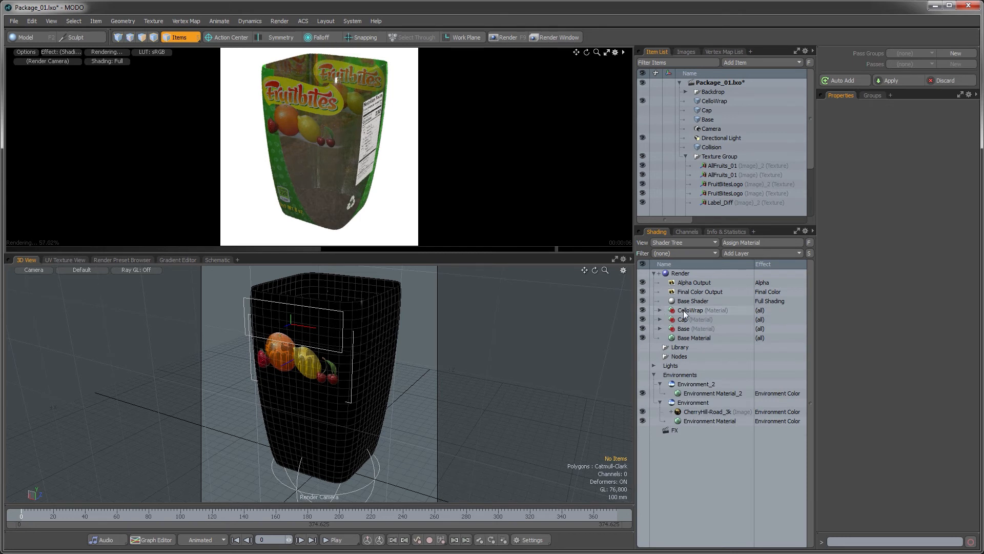
{"action": "left_click", "coordinate": [644, 117]}
{"action": "left_click", "coordinate": [645, 110]}
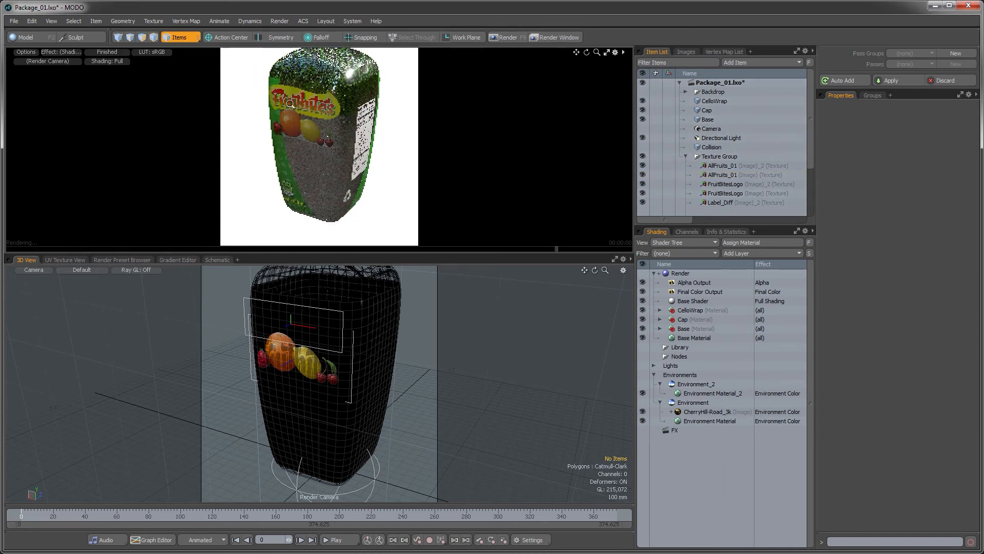
{"action": "left_click_drag", "start_coordinate": [290, 104], "coordinate": [274, 127], "text": "ctrl+alt"}
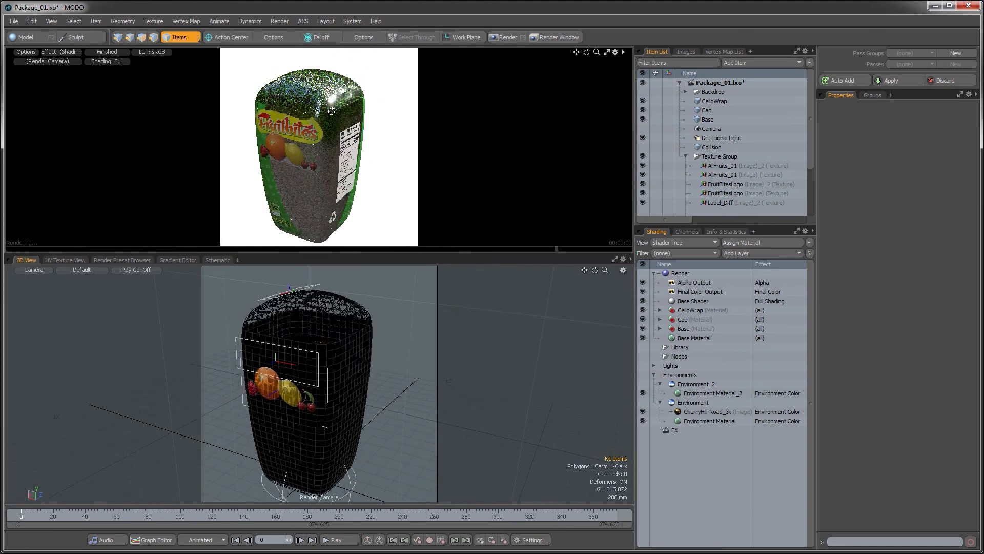
{"action": "left_click_drag", "start_coordinate": [331, 111], "coordinate": [339, 104], "text": "alt"}
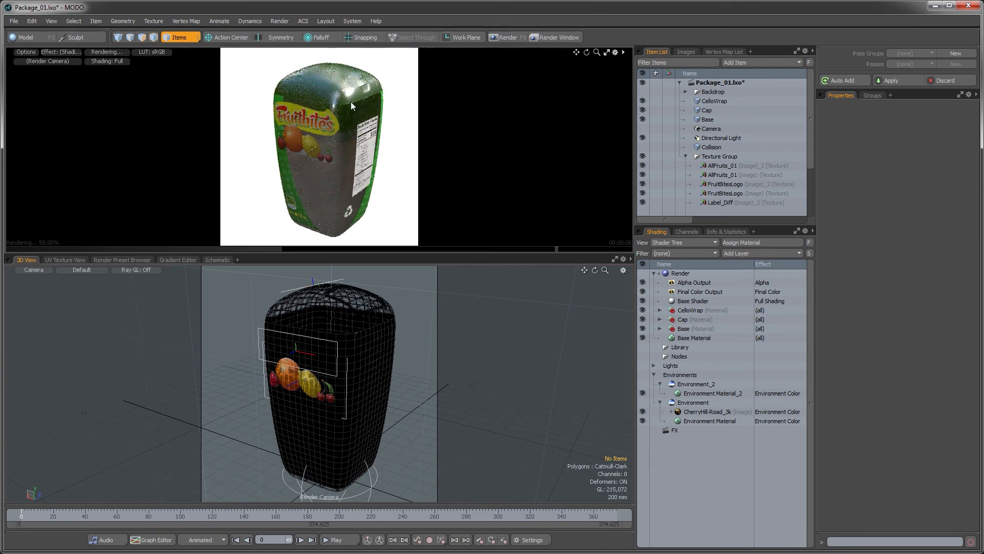
Step: Set the diffuse amount of Cap_Material in the Cap group to 100%
{"action": "left_click", "coordinate": [659, 319]}
{"action": "left_click", "coordinate": [685, 357]}
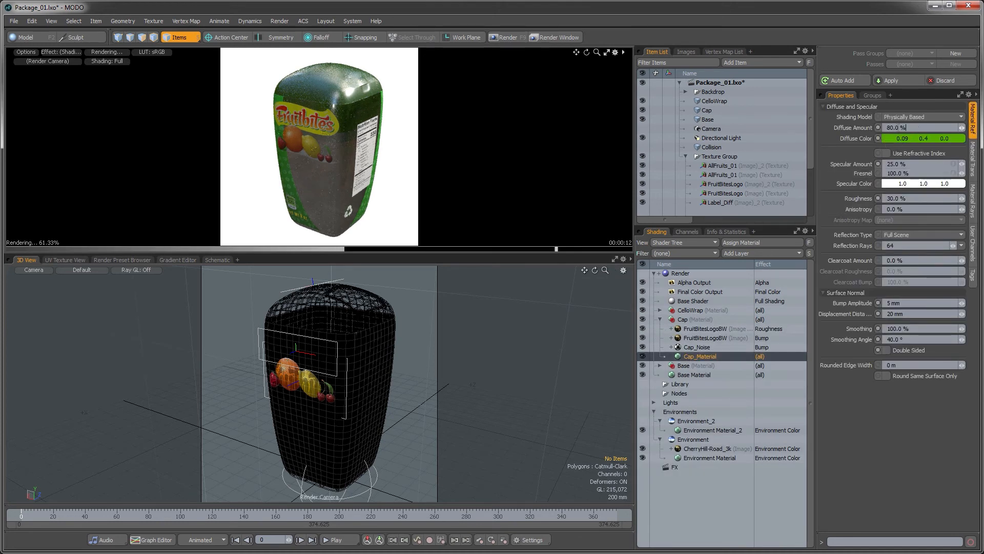
{"action": "left_click", "coordinate": [892, 128]}
{"action": "type", "text": "100"}
{"action": "key", "text": "Return"}
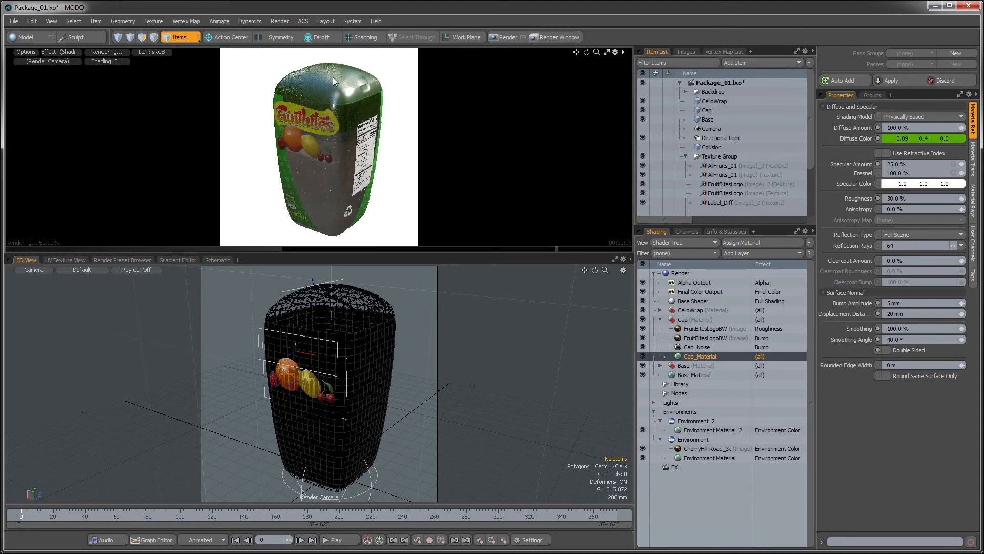
Step: Set Cap_Material's subsurface scattering distance to 12 mm and its maximum depth to 0 m
{"action": "left_click", "coordinate": [973, 163]}
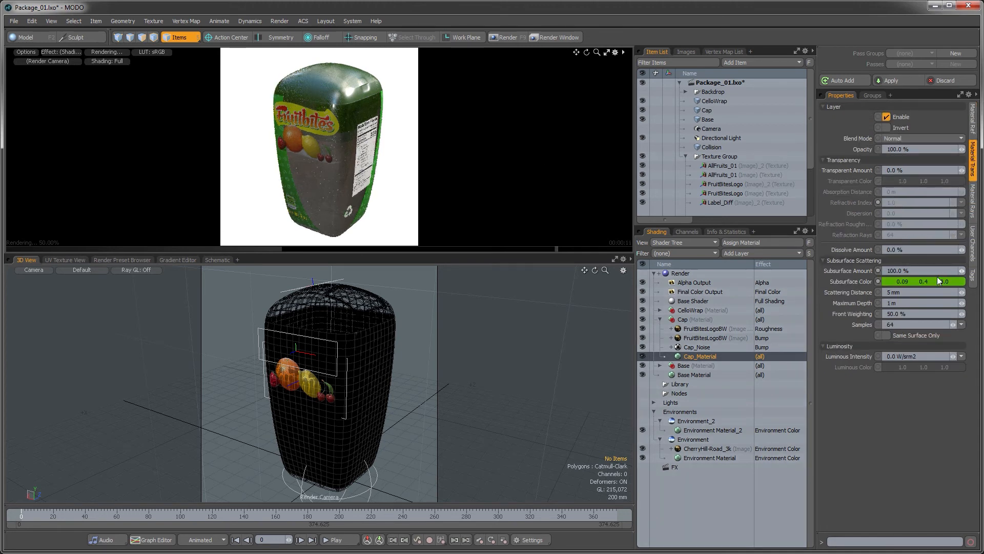
{"action": "left_click", "coordinate": [901, 291]}
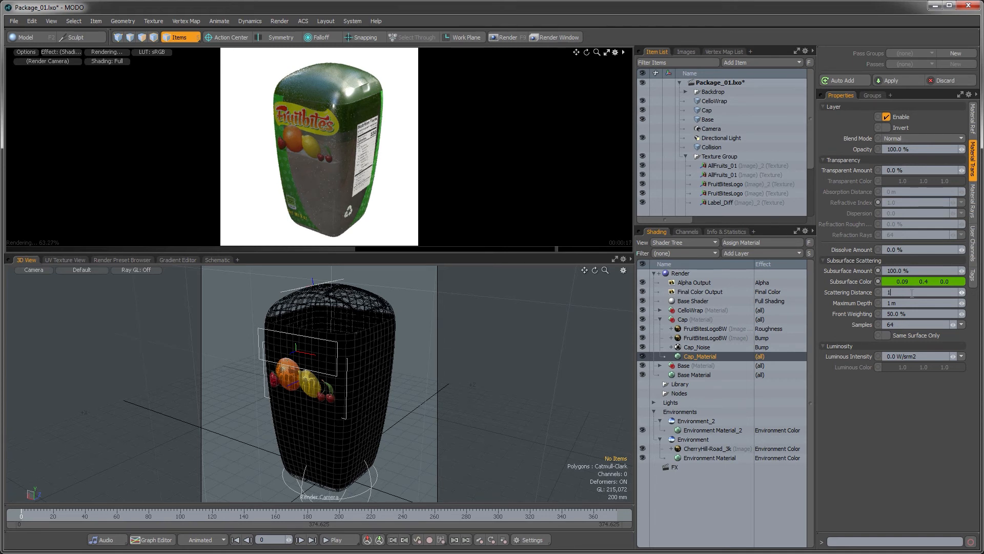
{"action": "type", "text": "12 mm"}
{"action": "key", "text": "Return"}
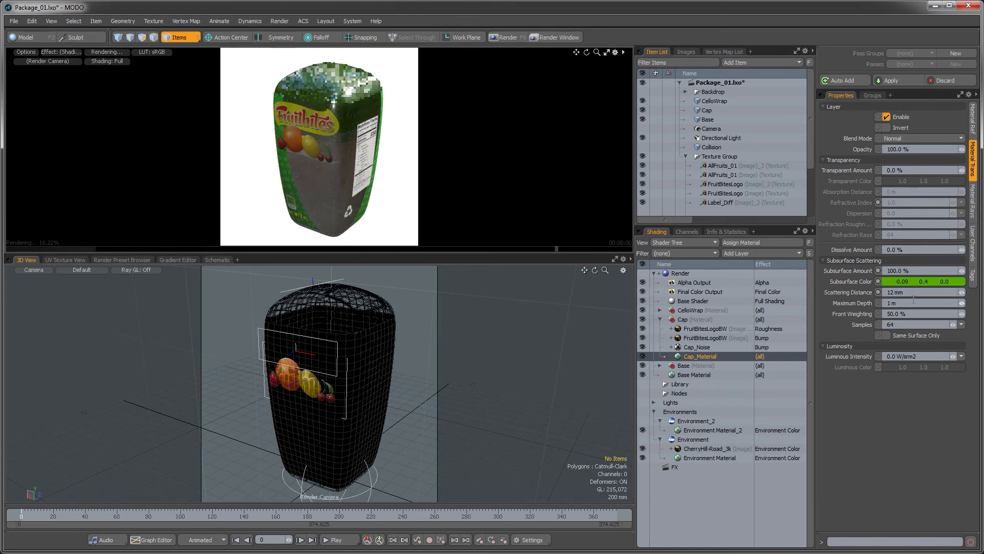
{"action": "left_click", "coordinate": [892, 303]}
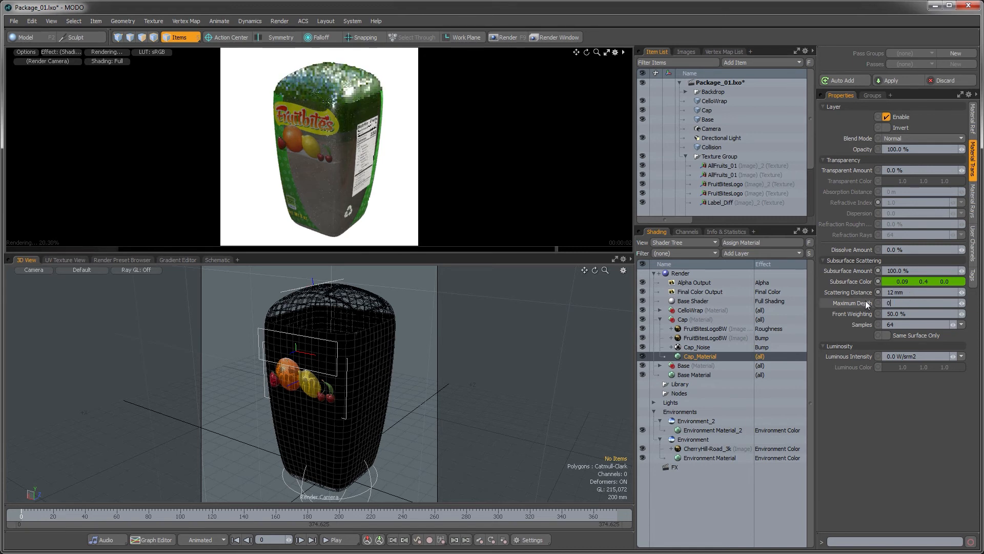
{"action": "left_click", "coordinate": [912, 293]}
{"action": "type", "text": "1"}
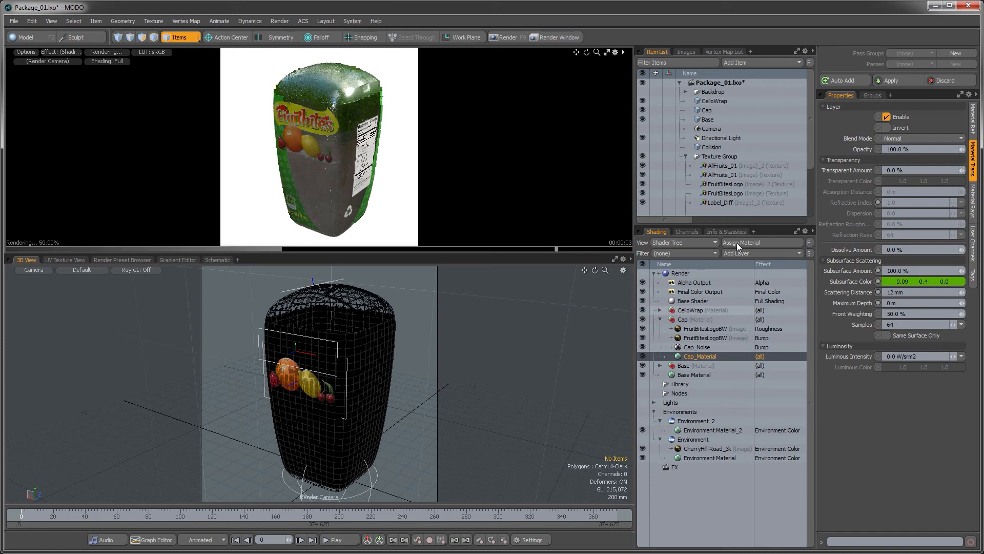
Step: Select the directional light, switch the 3D viewport to a perspective view, and turn on the display of lights and cameras
{"action": "left_click", "coordinate": [698, 139]}
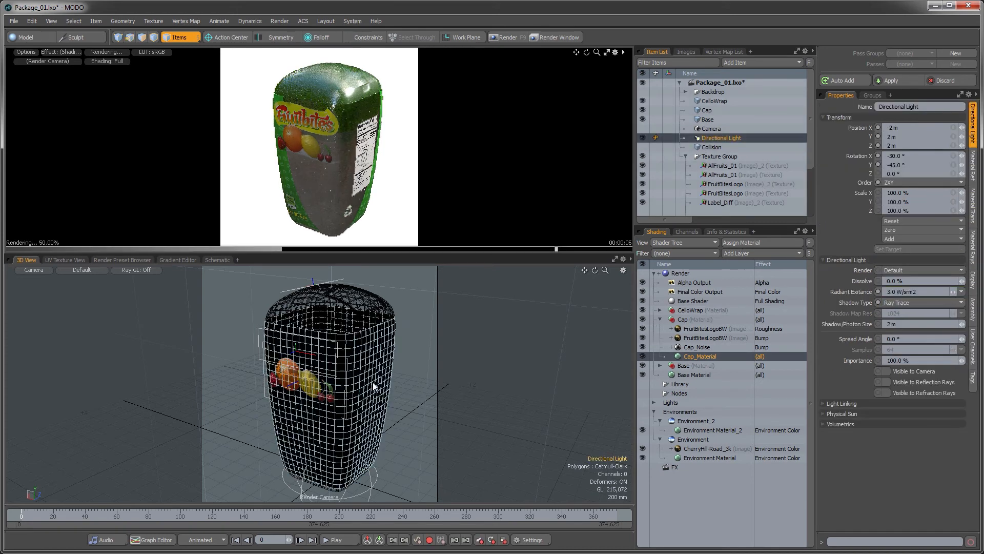
{"action": "key", "text": "ctrl+space"}
{"action": "left_click", "coordinate": [393, 361]}
{"action": "left_click_drag", "start_coordinate": [400, 364], "coordinate": [362, 357], "text": "ctrl+alt"}
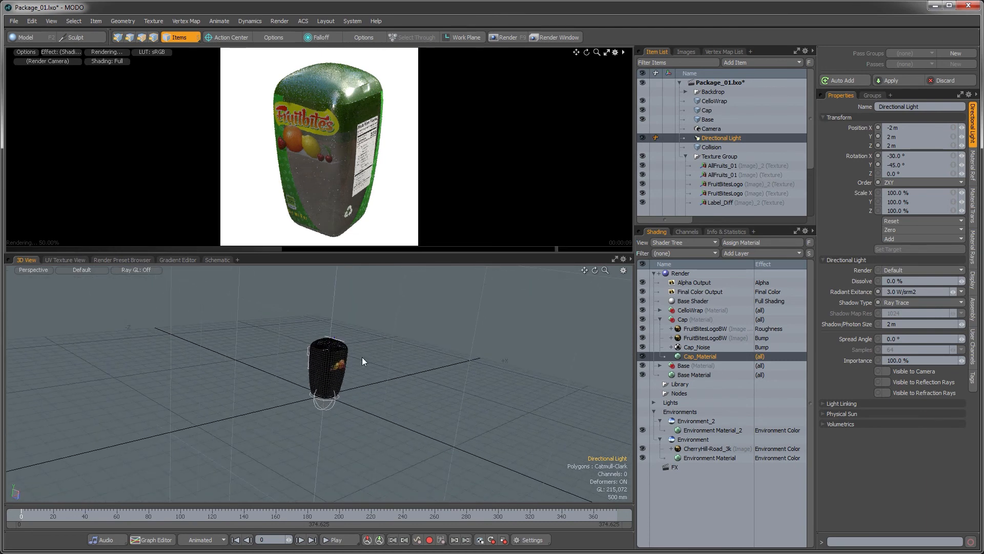
{"action": "key", "text": "o"}
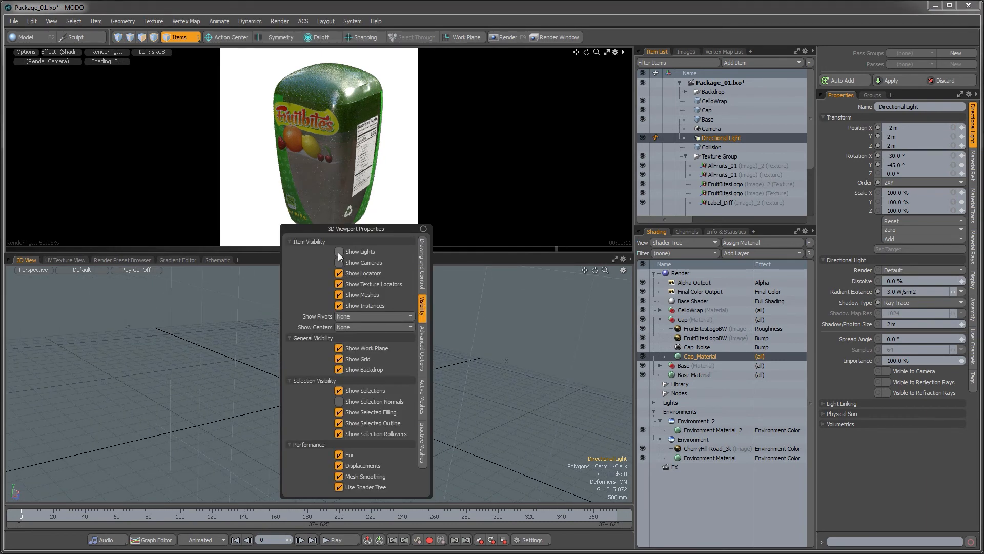
{"action": "left_click_drag", "start_coordinate": [522, 362], "coordinate": [459, 389], "text": "alt"}
{"action": "key", "text": "o"}
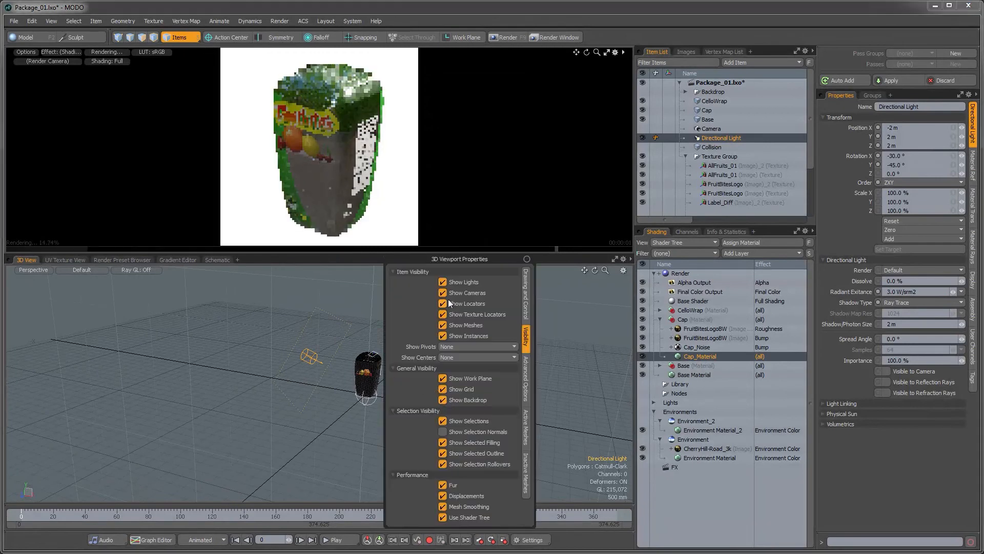
{"action": "left_click_drag", "start_coordinate": [551, 364], "coordinate": [391, 414], "text": "alt+shift"}
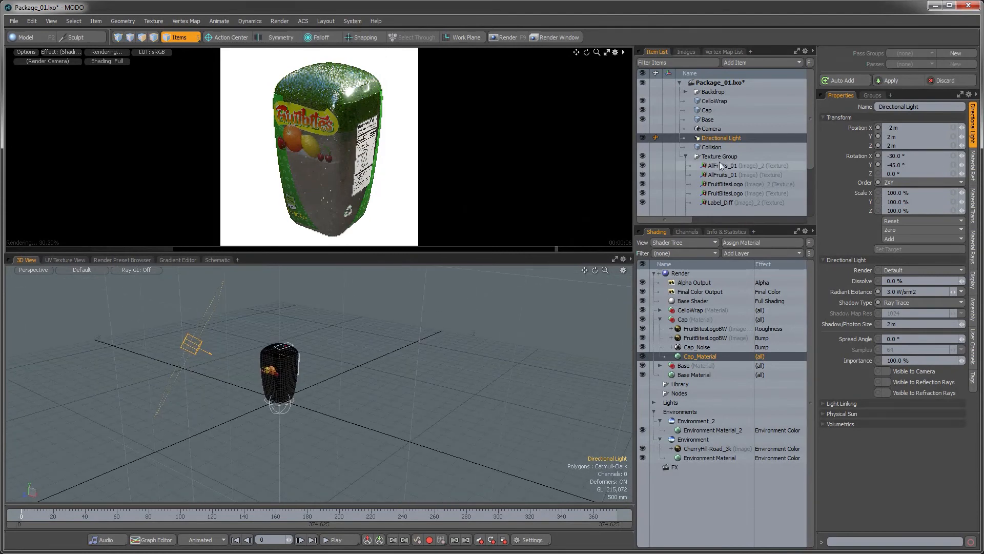
Step: Make the Camera item visible and view it together with the light and the package
{"action": "left_click", "coordinate": [715, 129]}
{"action": "left_click", "coordinate": [643, 129]}
{"action": "left_click_drag", "start_coordinate": [445, 429], "coordinate": [458, 355], "text": "alt"}
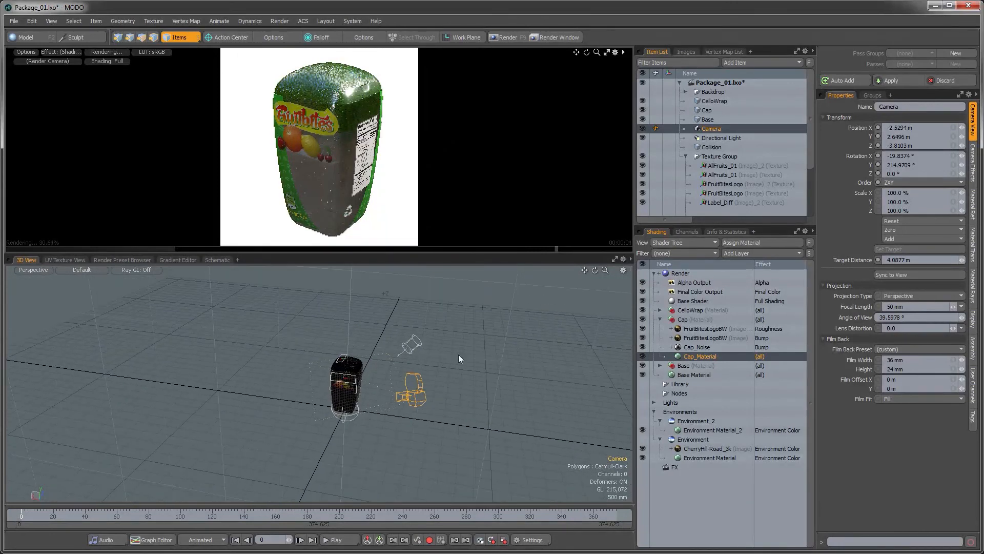
Step: Rotate the directional light about the Y axis to about -222.4° and enlarge the render preview
{"action": "left_click", "coordinate": [422, 343]}
{"action": "key", "text": "e"}
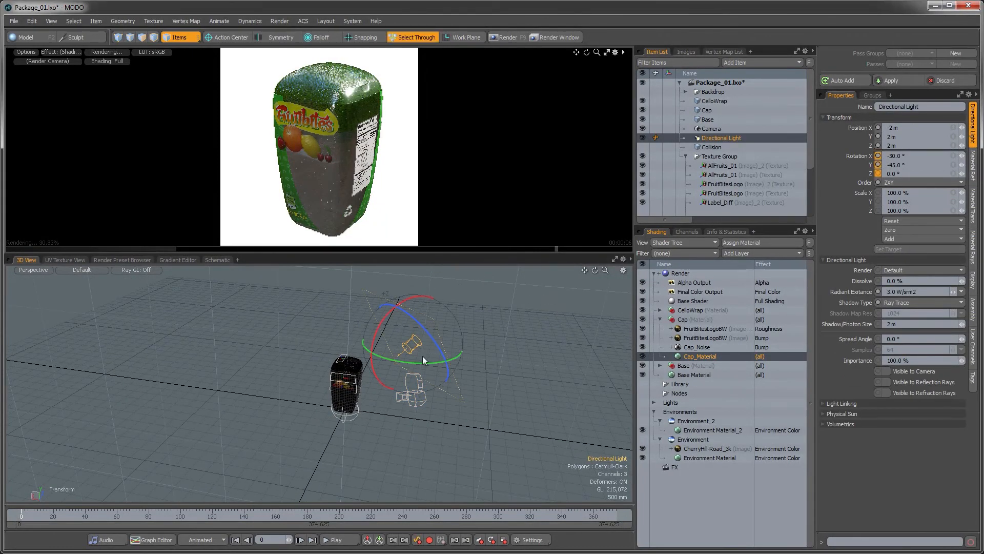
{"action": "left_click_drag", "start_coordinate": [419, 362], "coordinate": [394, 310]}
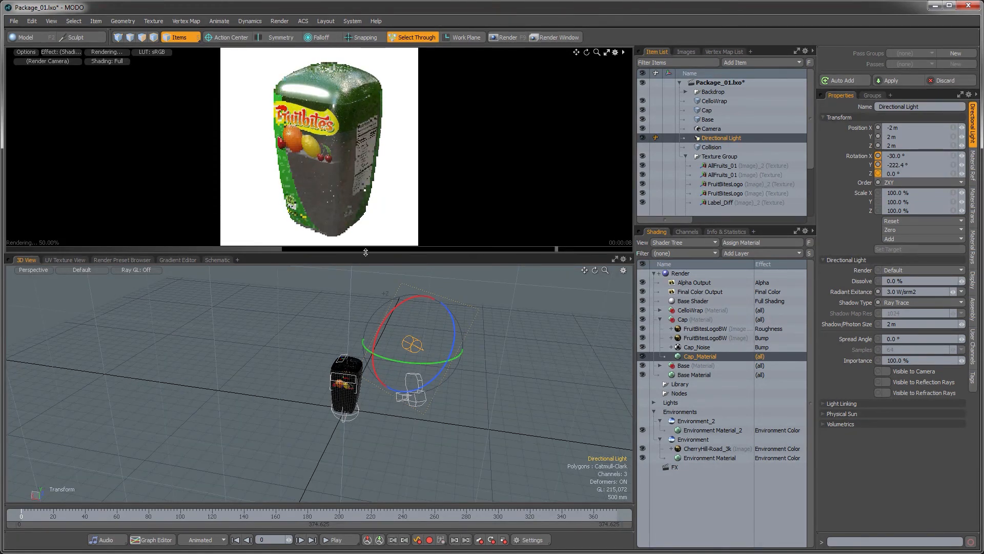
{"action": "left_click_drag", "start_coordinate": [366, 252], "coordinate": [367, 371]}
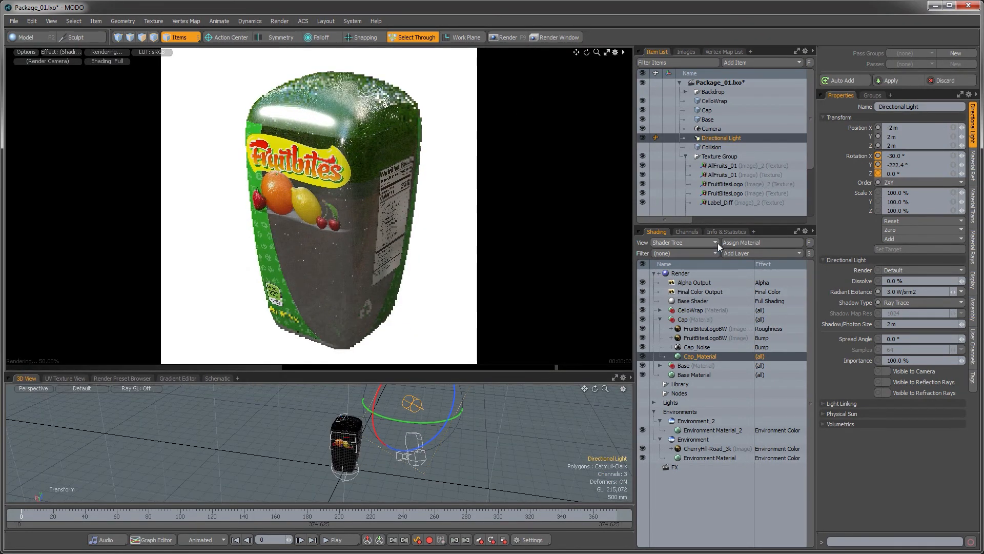
{"action": "left_click", "coordinate": [583, 235]}
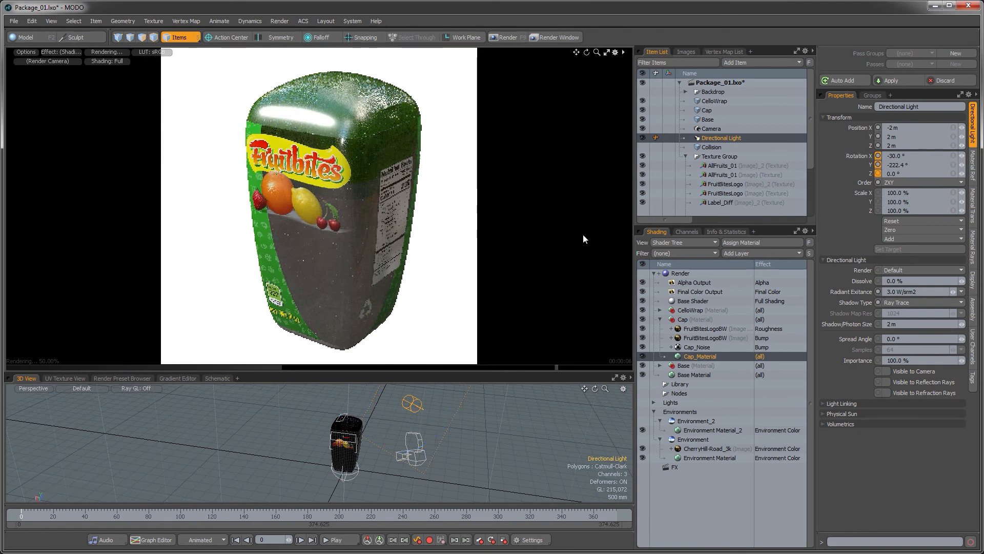
Step: Brighten Cap_Material's green diffuse colour to 0.18, 0.8, 0.0
{"action": "left_click", "coordinate": [700, 355]}
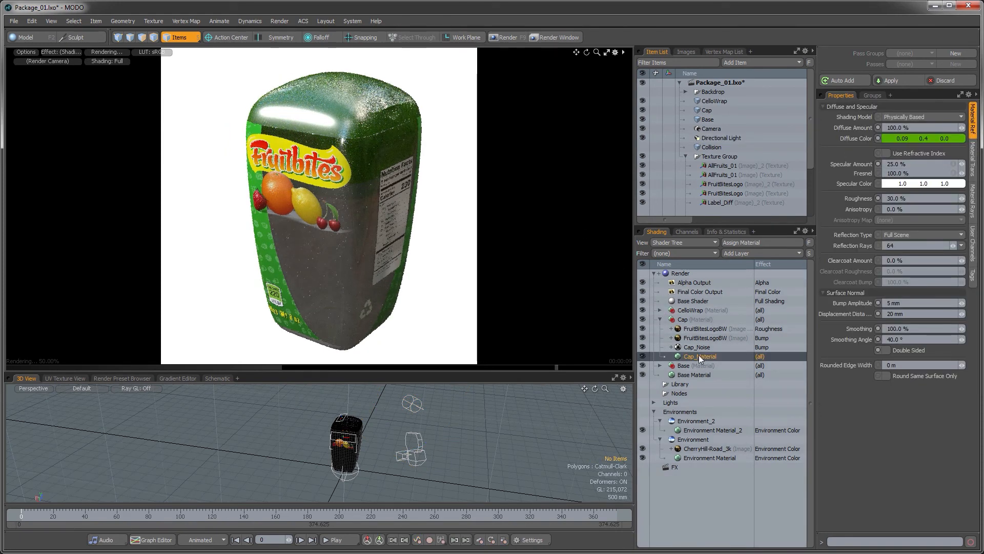
{"action": "left_click", "coordinate": [891, 138]}
{"action": "left_click_drag", "start_coordinate": [635, 157], "coordinate": [680, 156]}
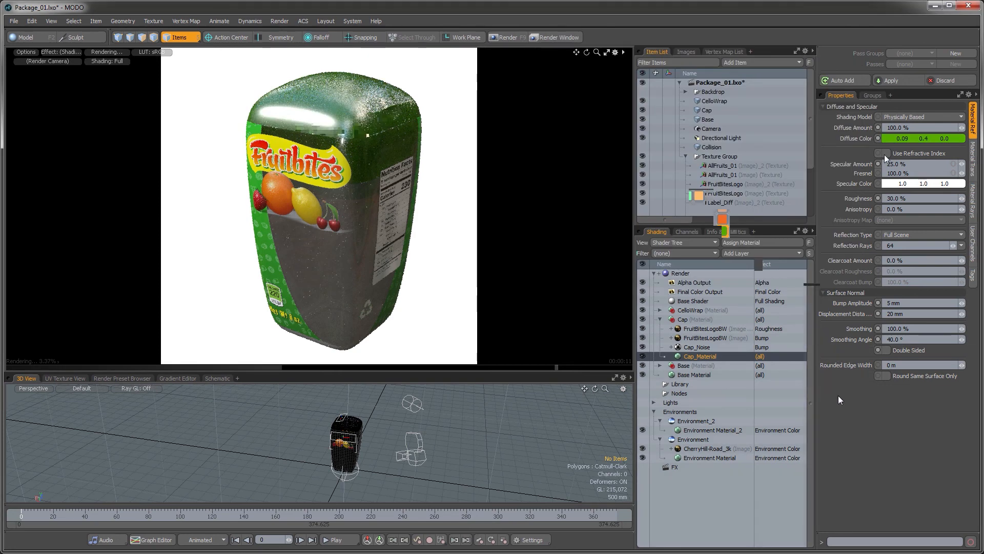
{"action": "left_click", "coordinate": [838, 398]}
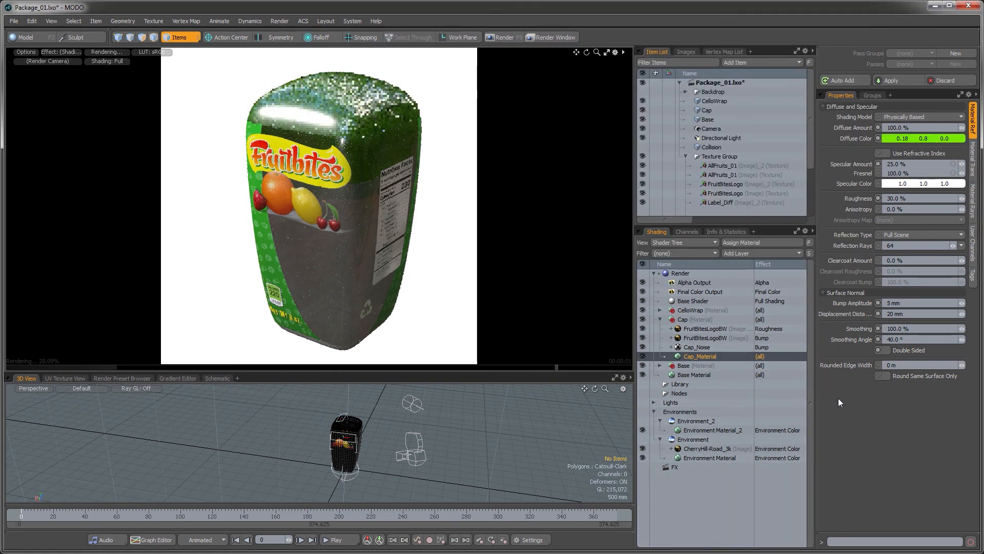
Step: Brighten Cap_Material's subsurface colour to 0.17, 0.76, 0.0
{"action": "left_click", "coordinate": [972, 160]}
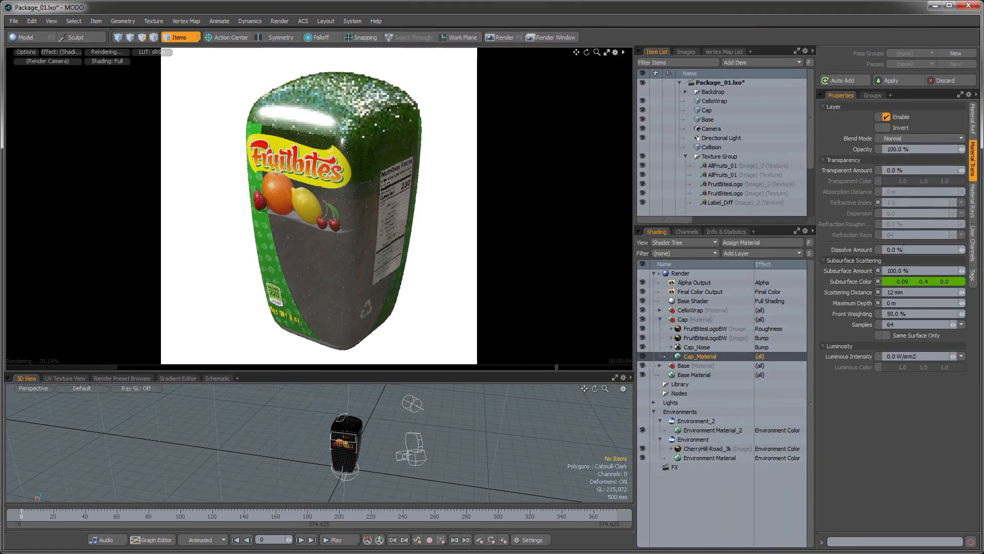
{"action": "left_click", "coordinate": [887, 281]}
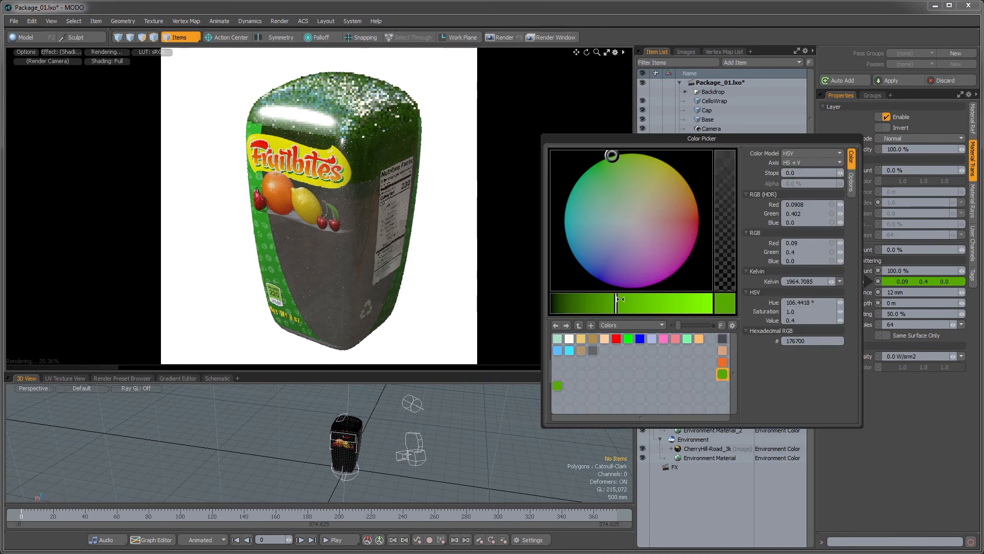
{"action": "left_click_drag", "start_coordinate": [619, 302], "coordinate": [673, 304]}
{"action": "left_click", "coordinate": [856, 392]}
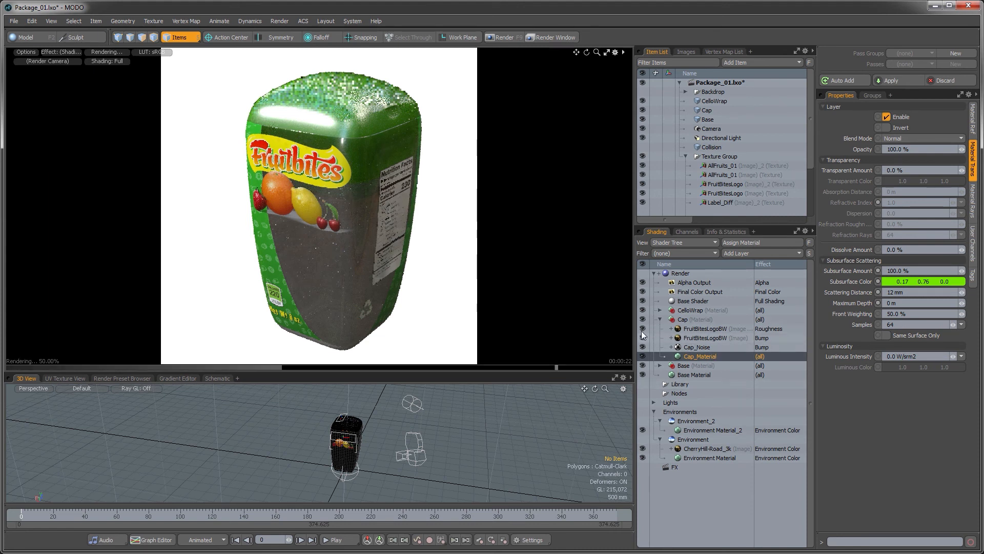
Step: Collapse the Cap material group, select the CelloWrap group and pause the preview render
{"action": "left_click", "coordinate": [660, 319]}
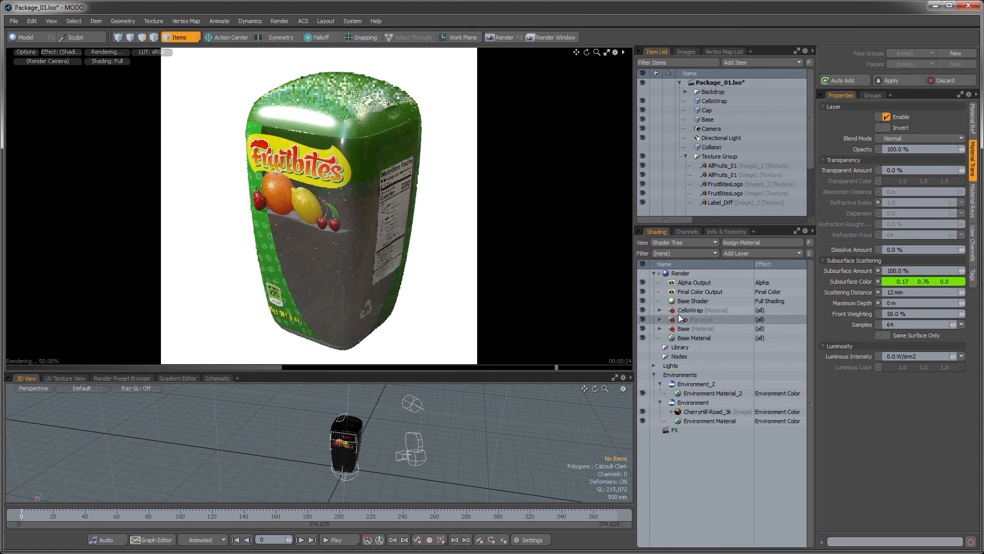
{"action": "left_click", "coordinate": [671, 311]}
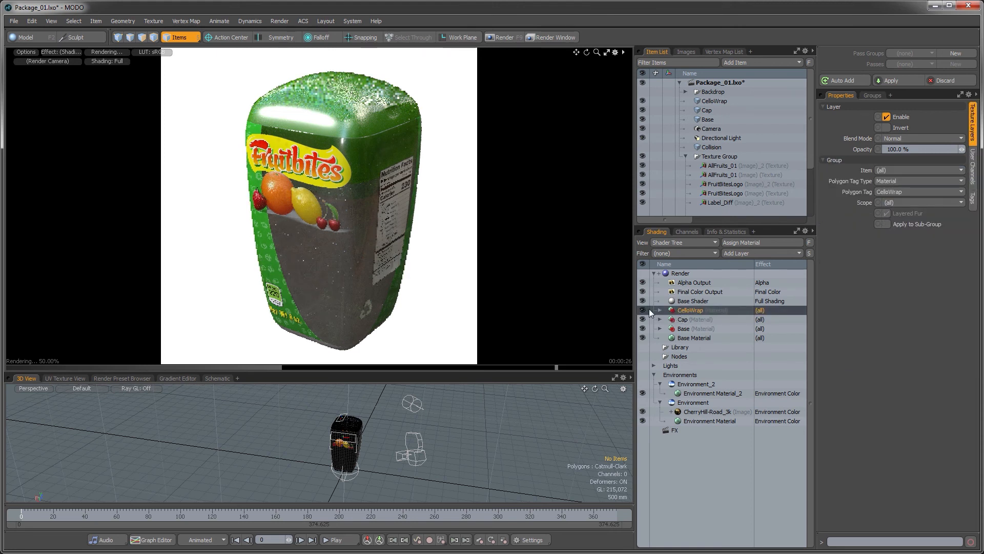
{"action": "left_click", "coordinate": [104, 52]}
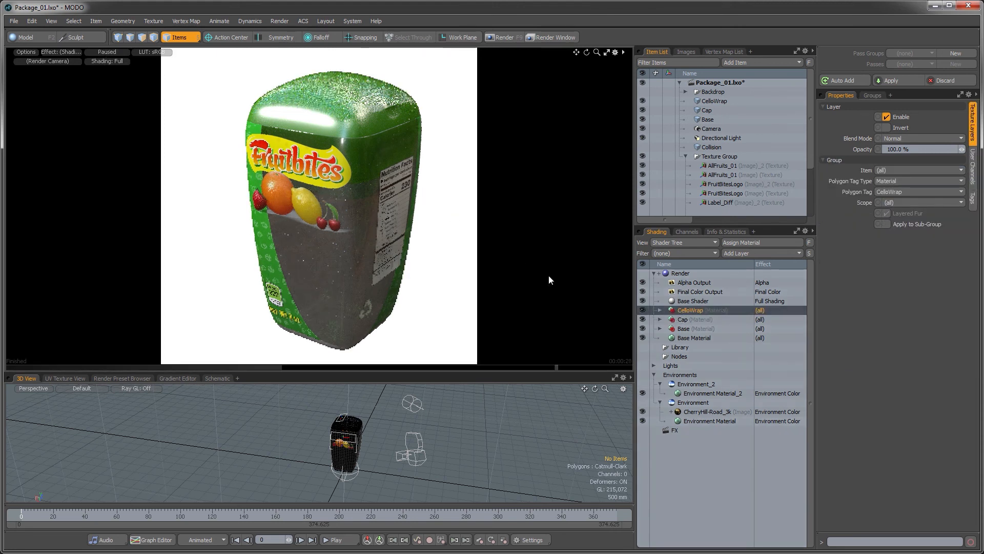
Step: Move the CelloWrap group above the Base Shader in the shader tree and add a Shader layer inside the group
{"action": "left_click_drag", "start_coordinate": [693, 307], "coordinate": [688, 296]}
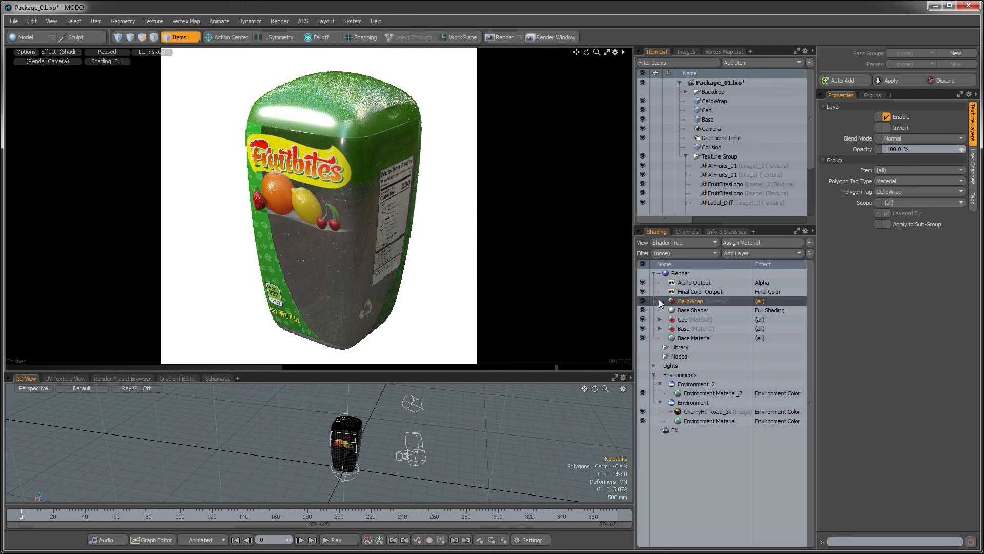
{"action": "left_click", "coordinate": [660, 301]}
{"action": "left_click", "coordinate": [690, 338]}
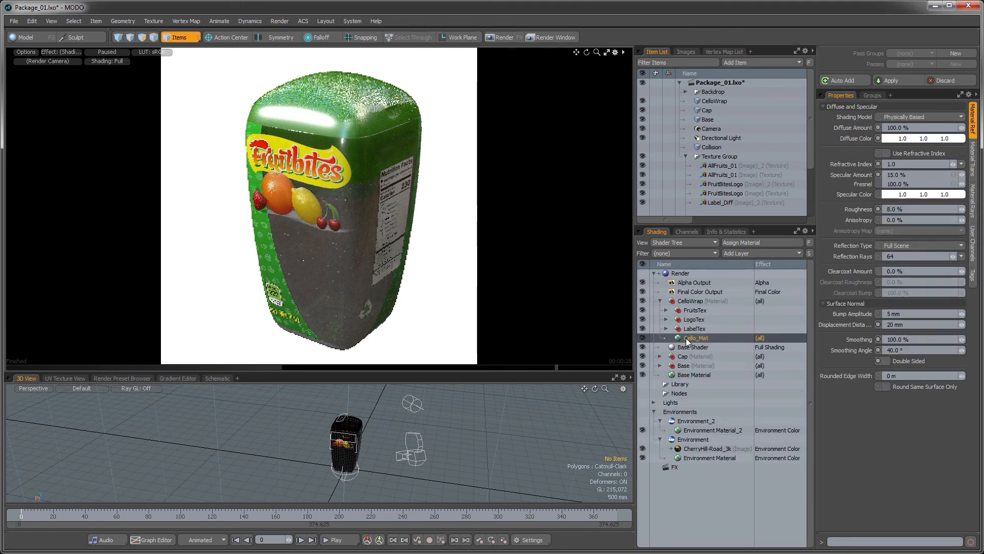
{"action": "left_click", "coordinate": [691, 300]}
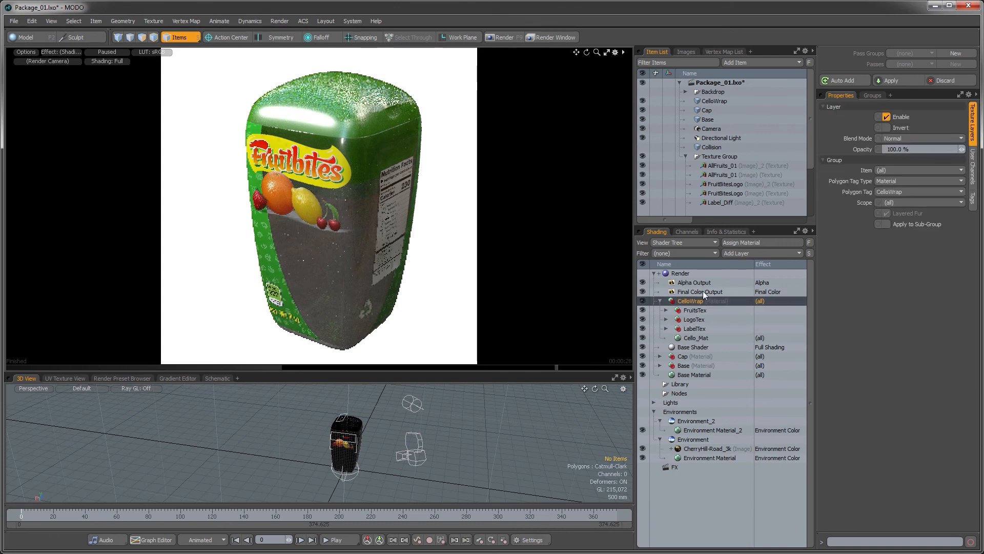
{"action": "left_click", "coordinate": [736, 254]}
{"action": "mouse_move", "coordinate": [725, 326]}
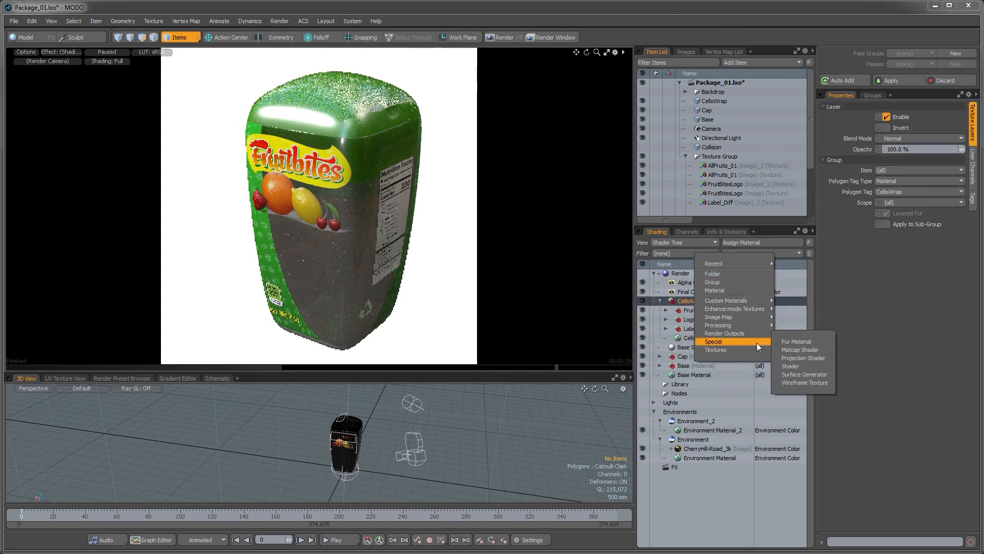
{"action": "left_click", "coordinate": [797, 366]}
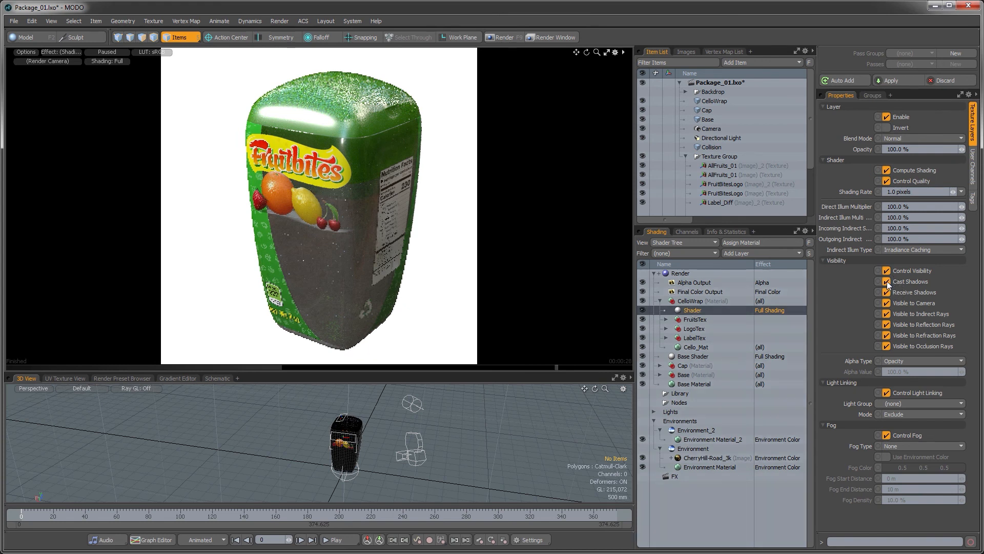
Step: Disable Cast Shadows, Visible to Indirect Rays, Control Light Linking and Control Fog on the CelloWrap shader
{"action": "left_click", "coordinate": [887, 313]}
{"action": "left_click", "coordinate": [885, 392]}
{"action": "left_click", "coordinate": [886, 434]}
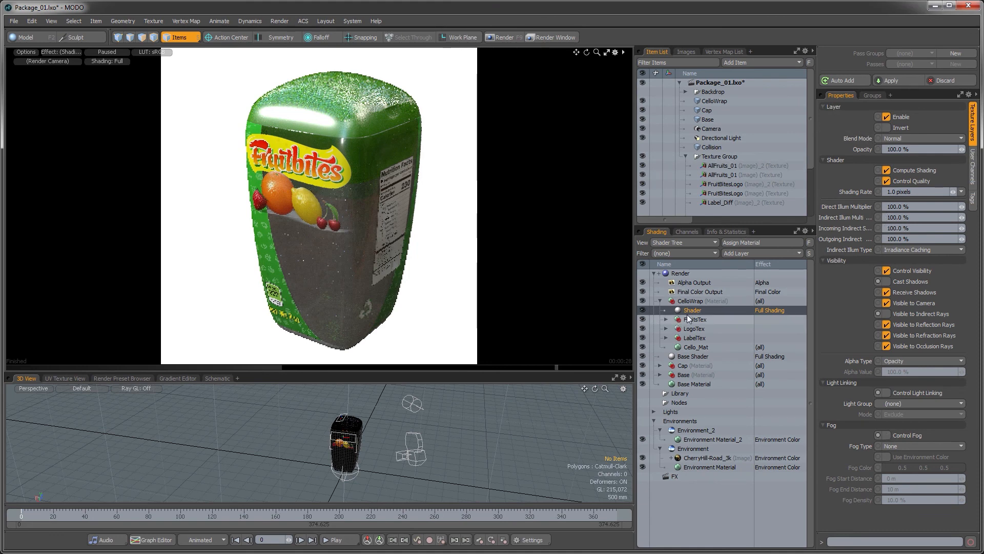
Step: Collapse the CelloWrap group, then resume and reset the preview render
{"action": "left_click", "coordinate": [660, 300]}
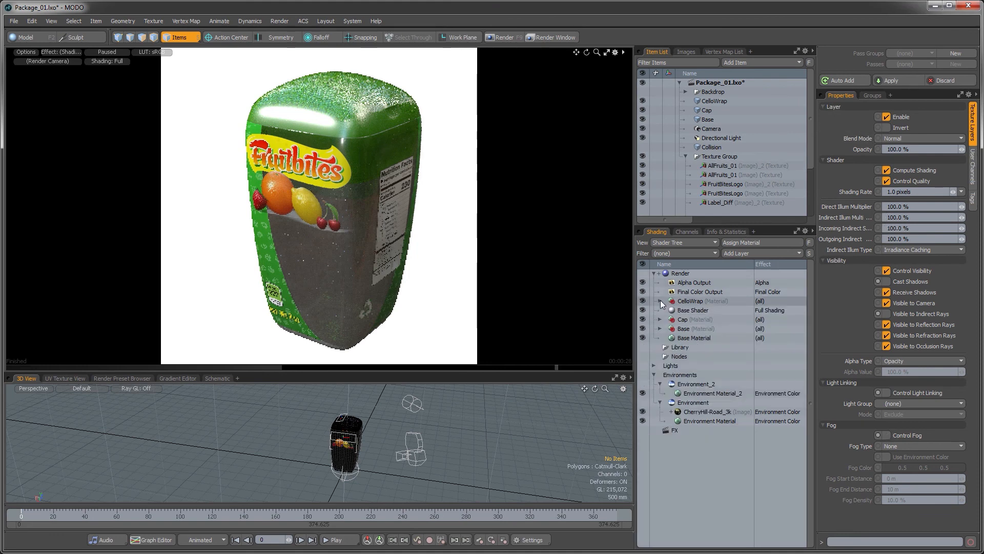
{"action": "left_click", "coordinate": [111, 53]}
{"action": "left_click", "coordinate": [22, 53]}
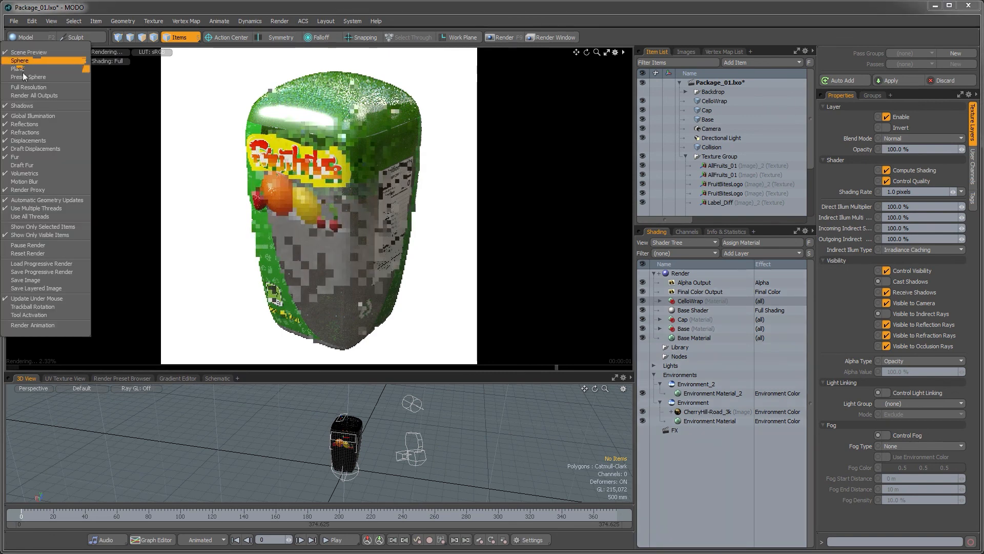
{"action": "left_click", "coordinate": [30, 254]}
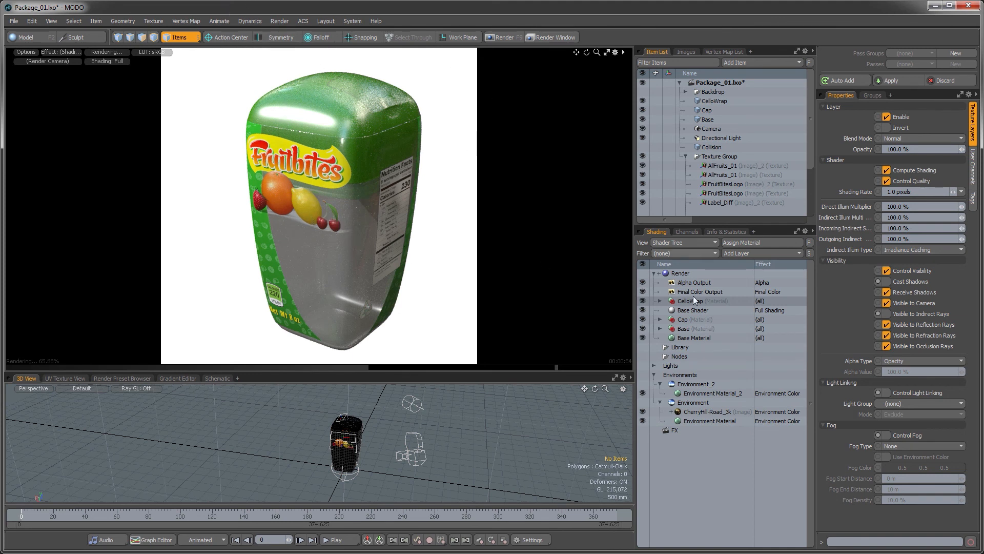
Step: Expand the CelloWrap group and hide LogoTex briefly to compare the package with and without the logo
{"action": "left_click", "coordinate": [660, 300]}
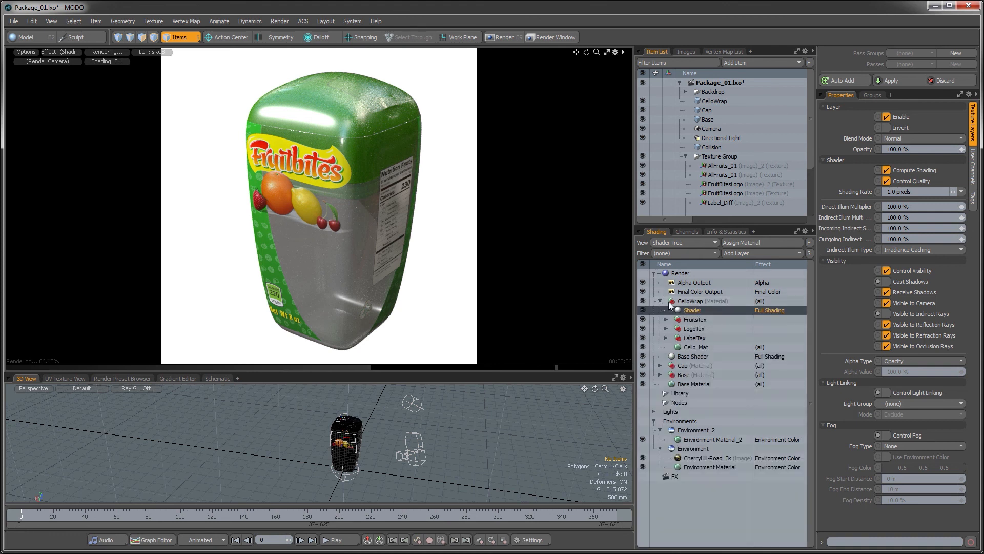
{"action": "left_click", "coordinate": [642, 328]}
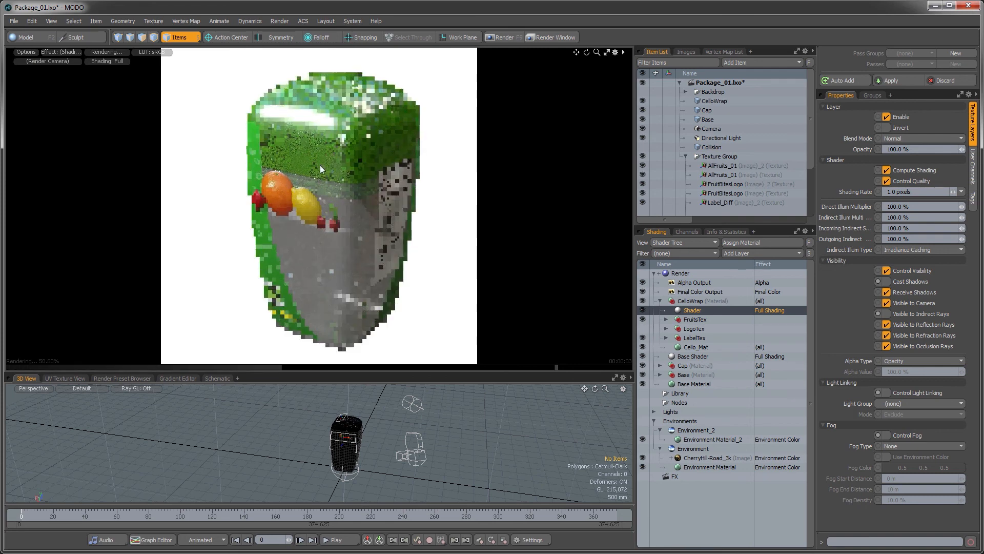
{"action": "left_click", "coordinate": [641, 328]}
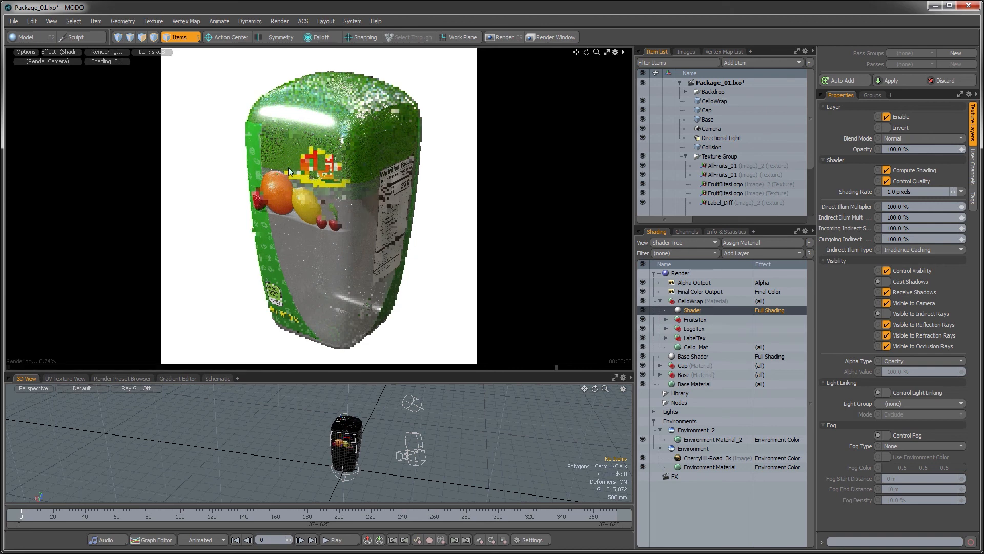